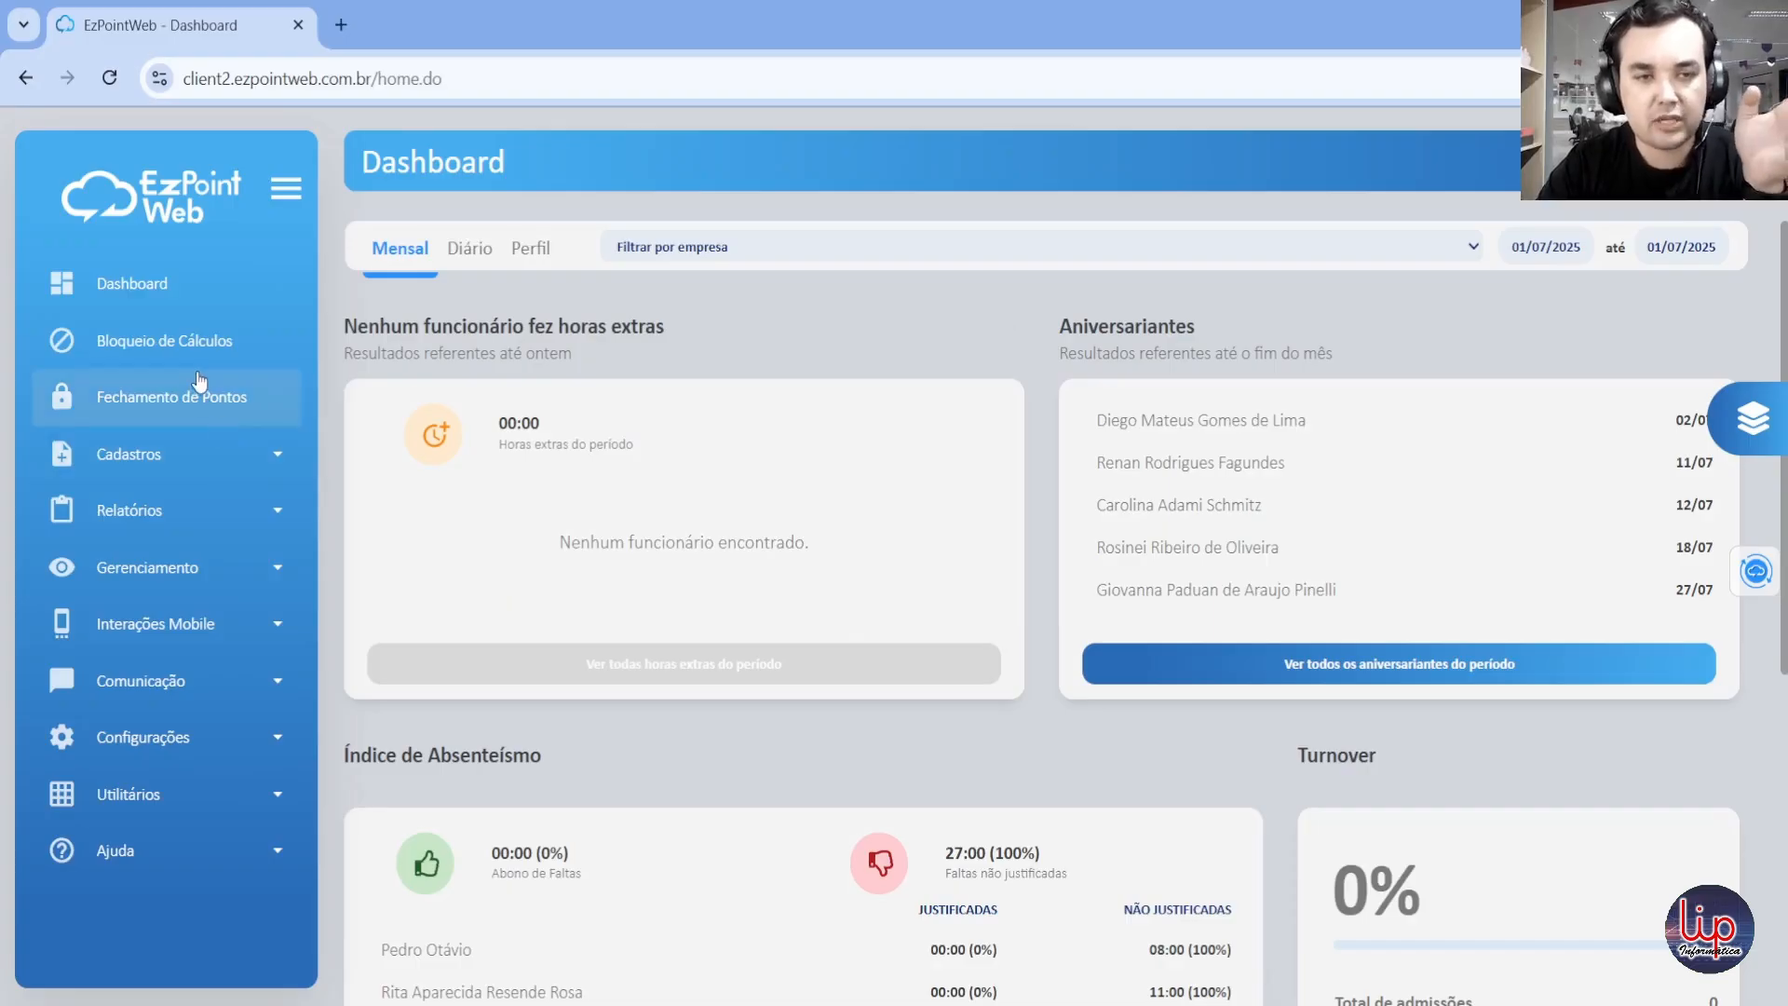
Step: Open the Fechamento de Pontos page
{"action": "left_click", "coordinate": [186, 397]}
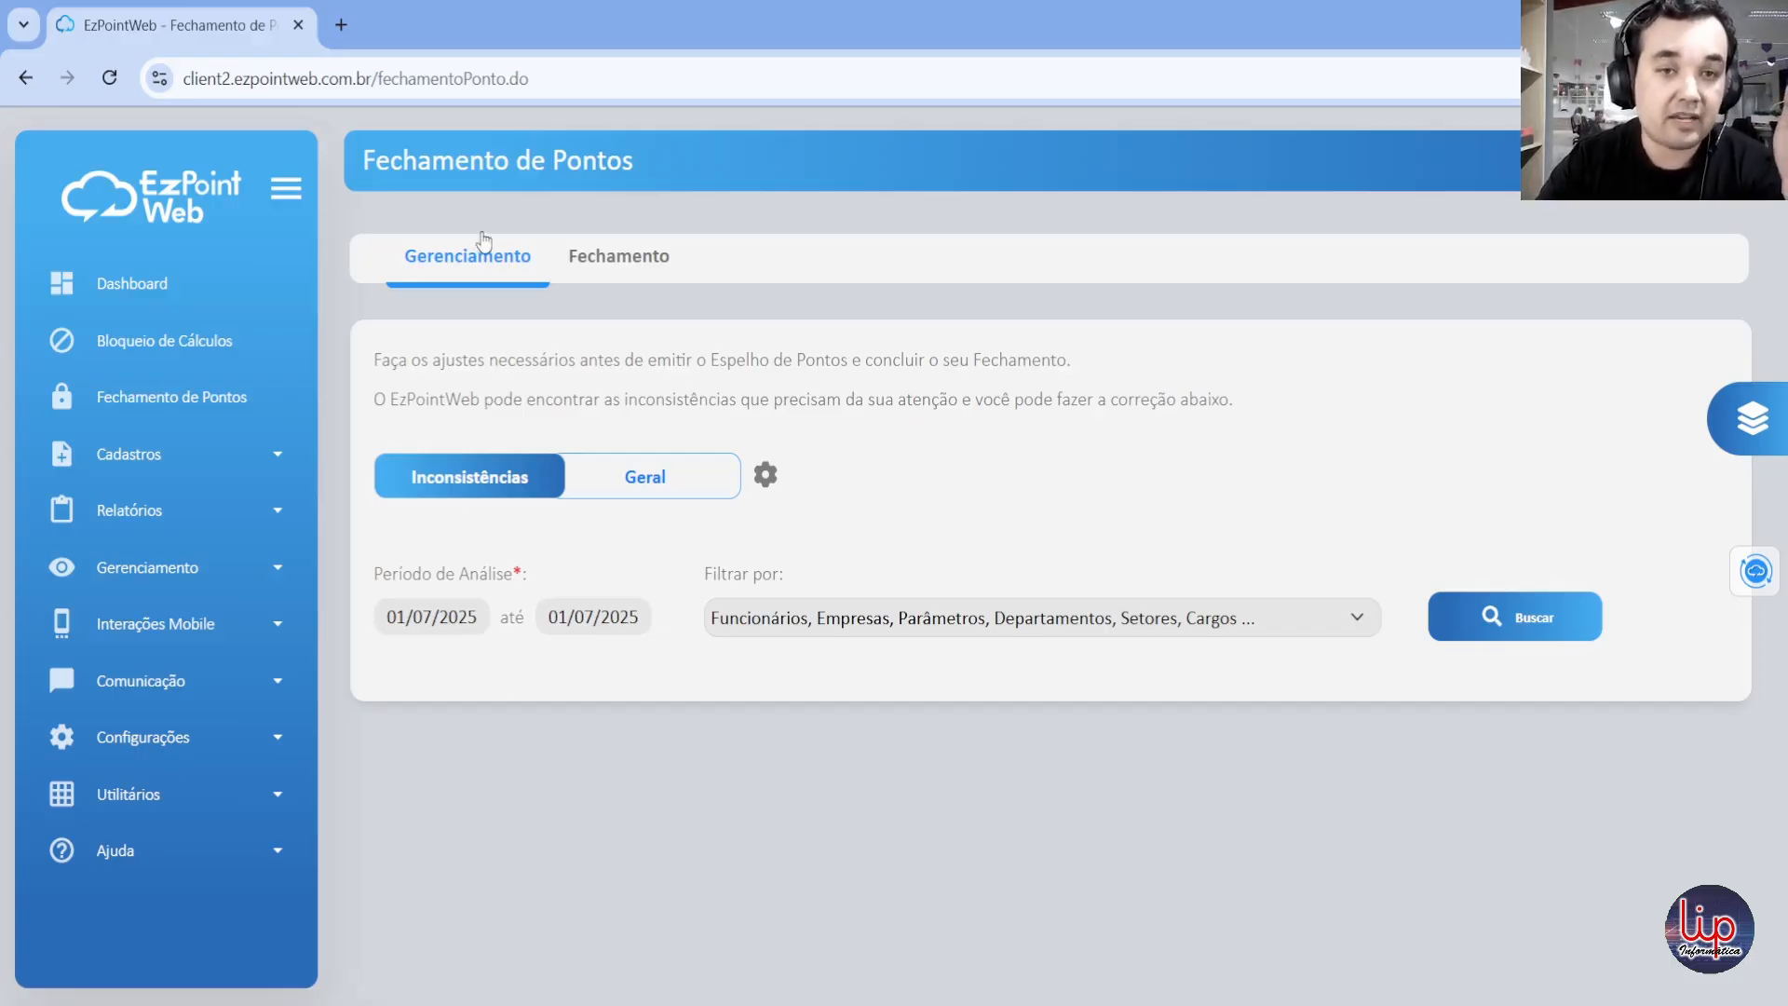
{"action": "left_click", "coordinate": [180, 577]}
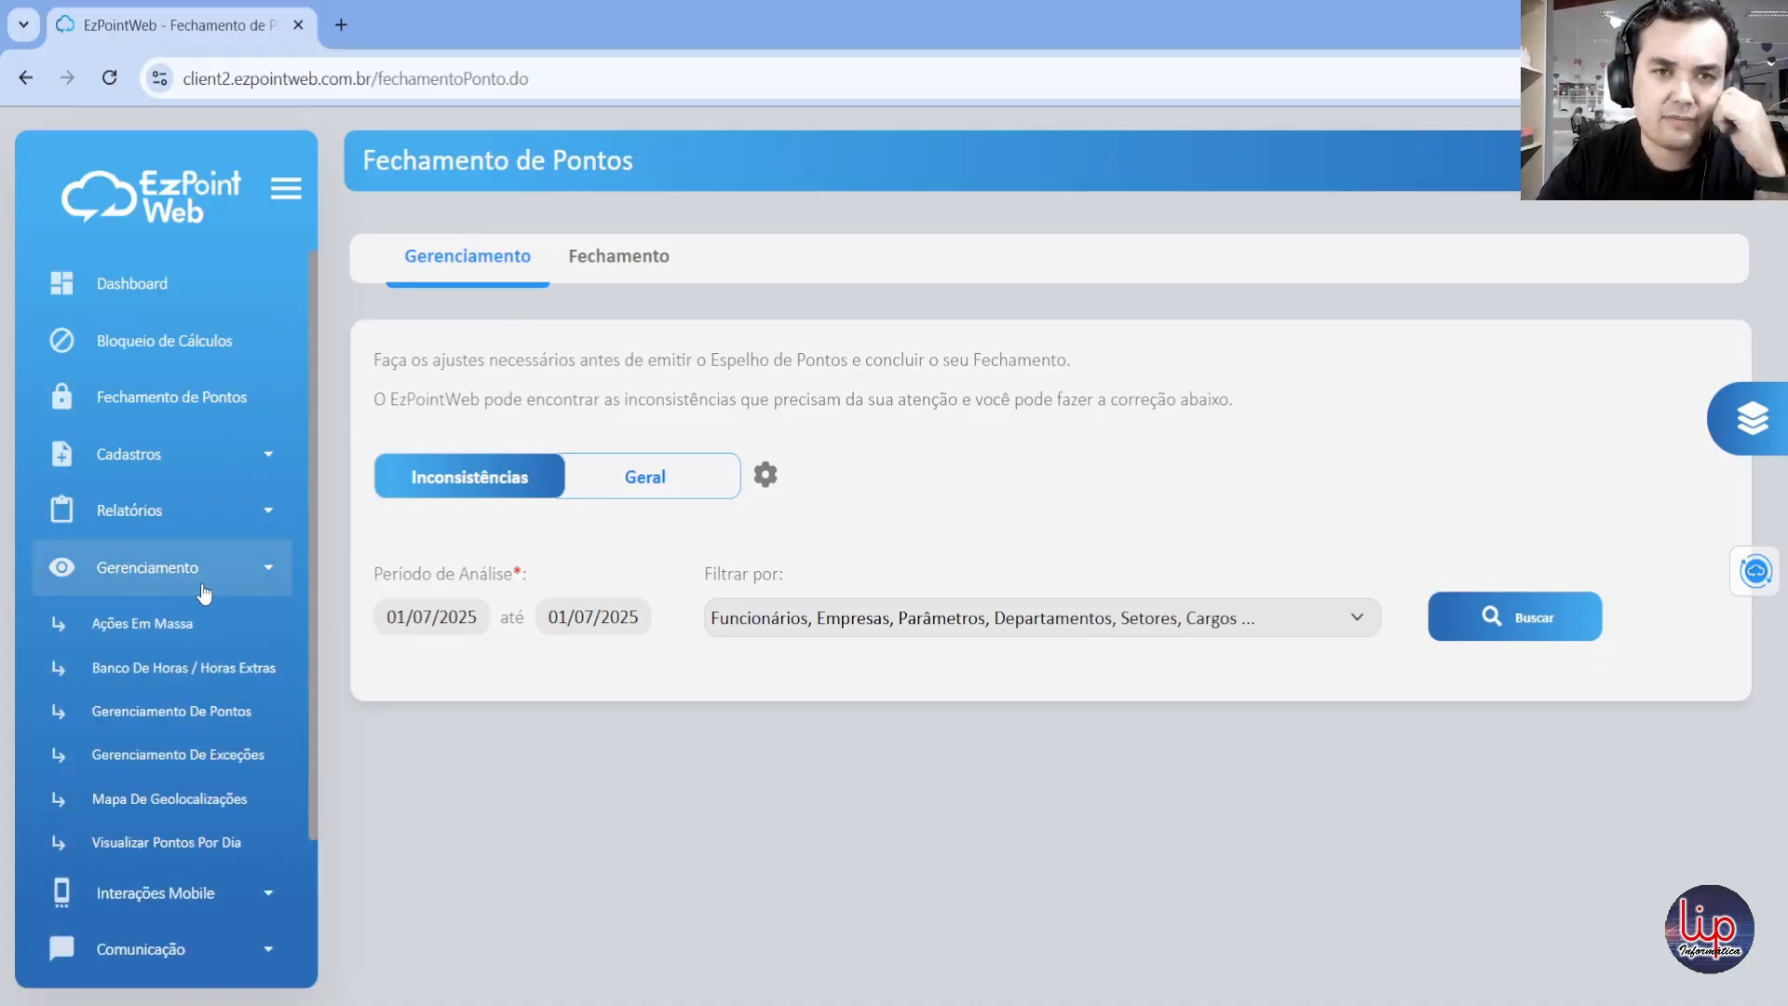
{"action": "left_click", "coordinate": [203, 593]}
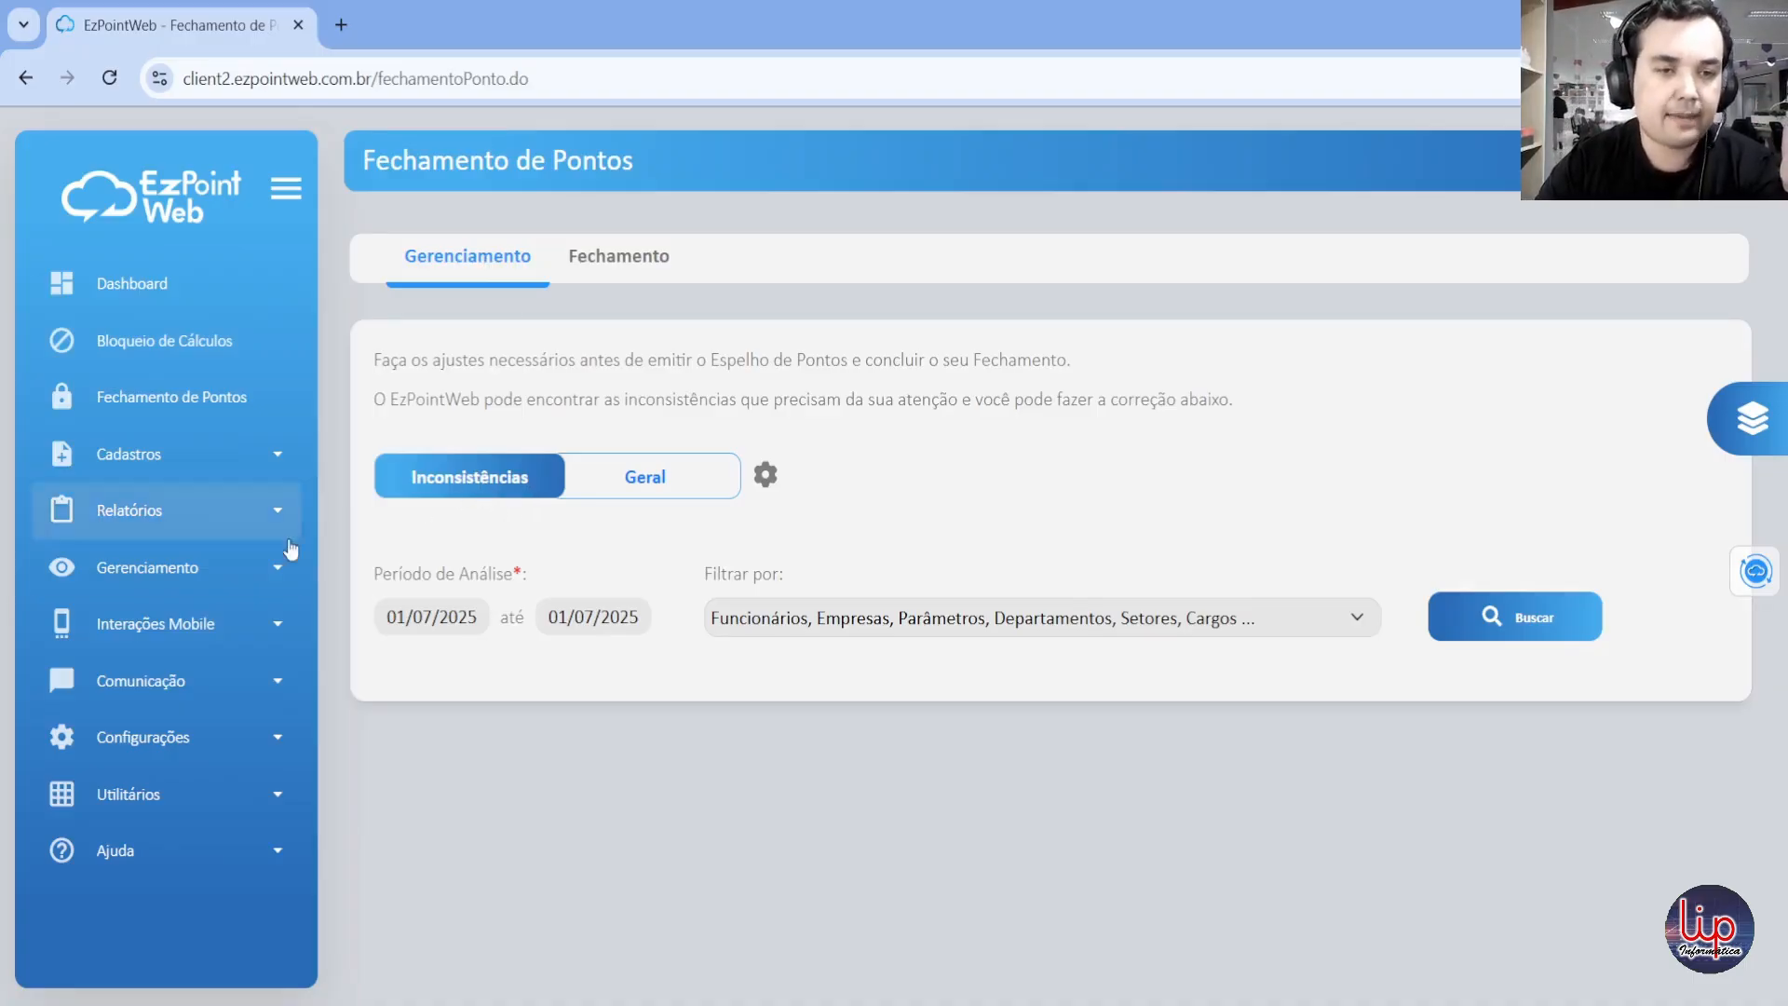
{"action": "left_click", "coordinate": [142, 578]}
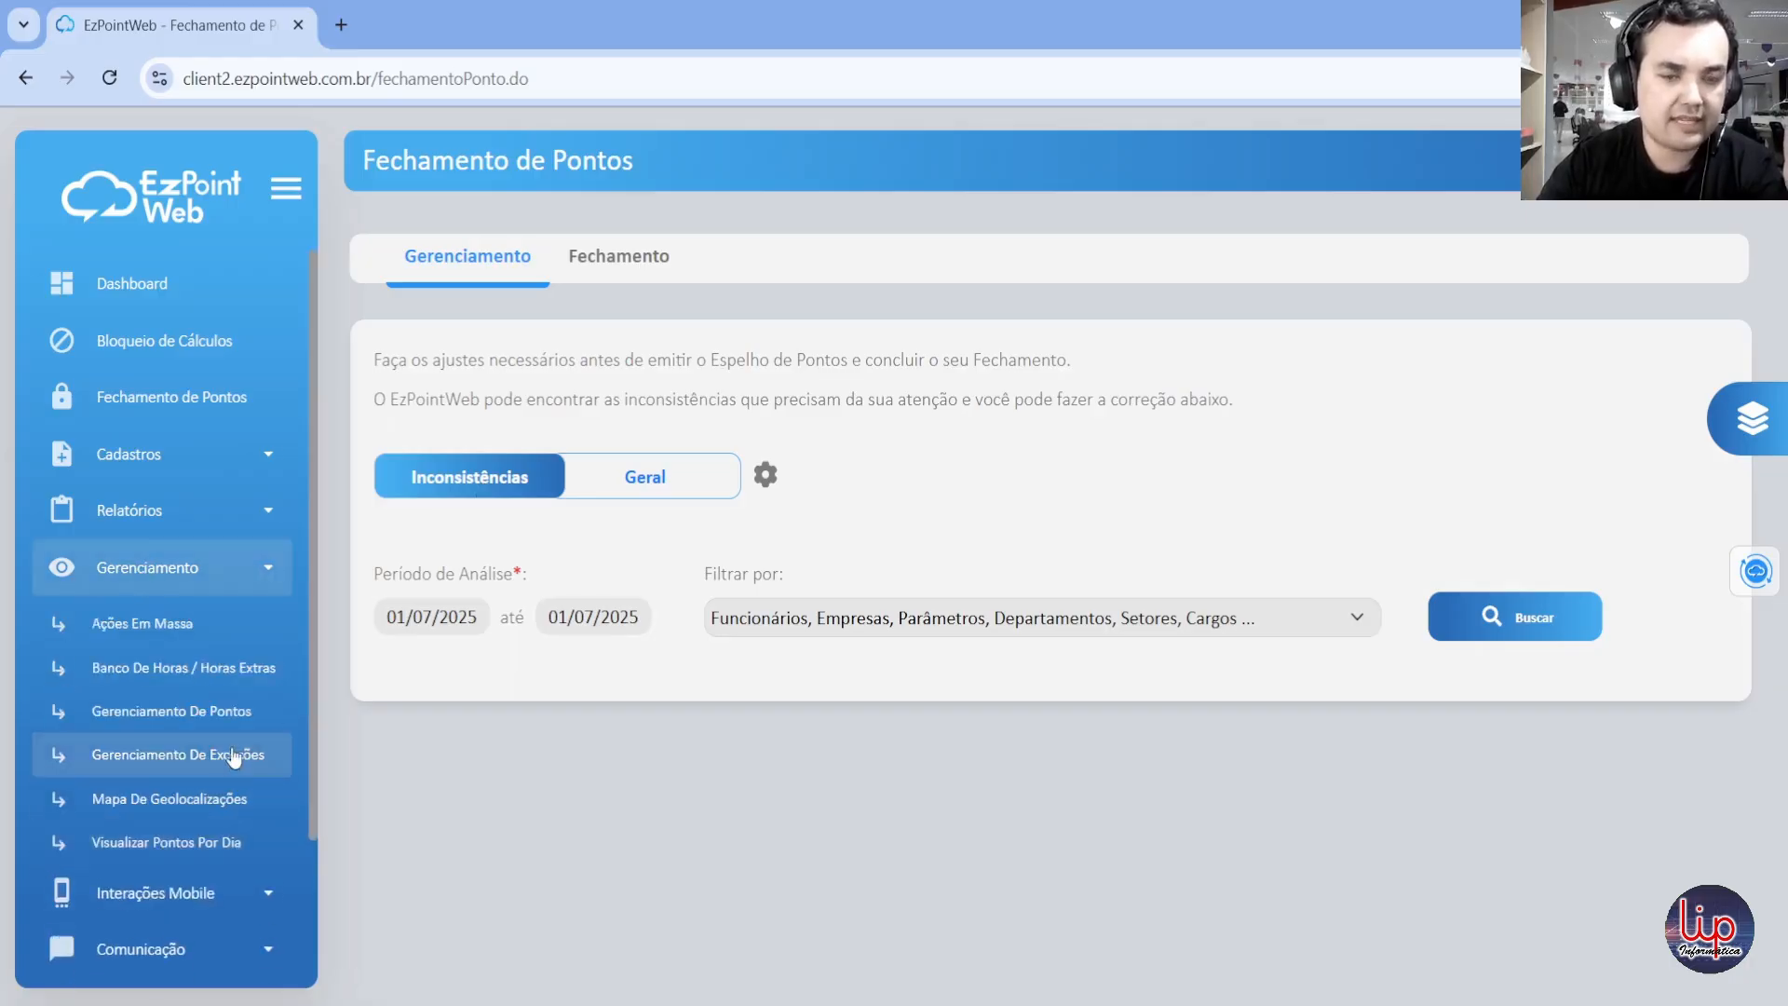
{"action": "left_click", "coordinate": [251, 579]}
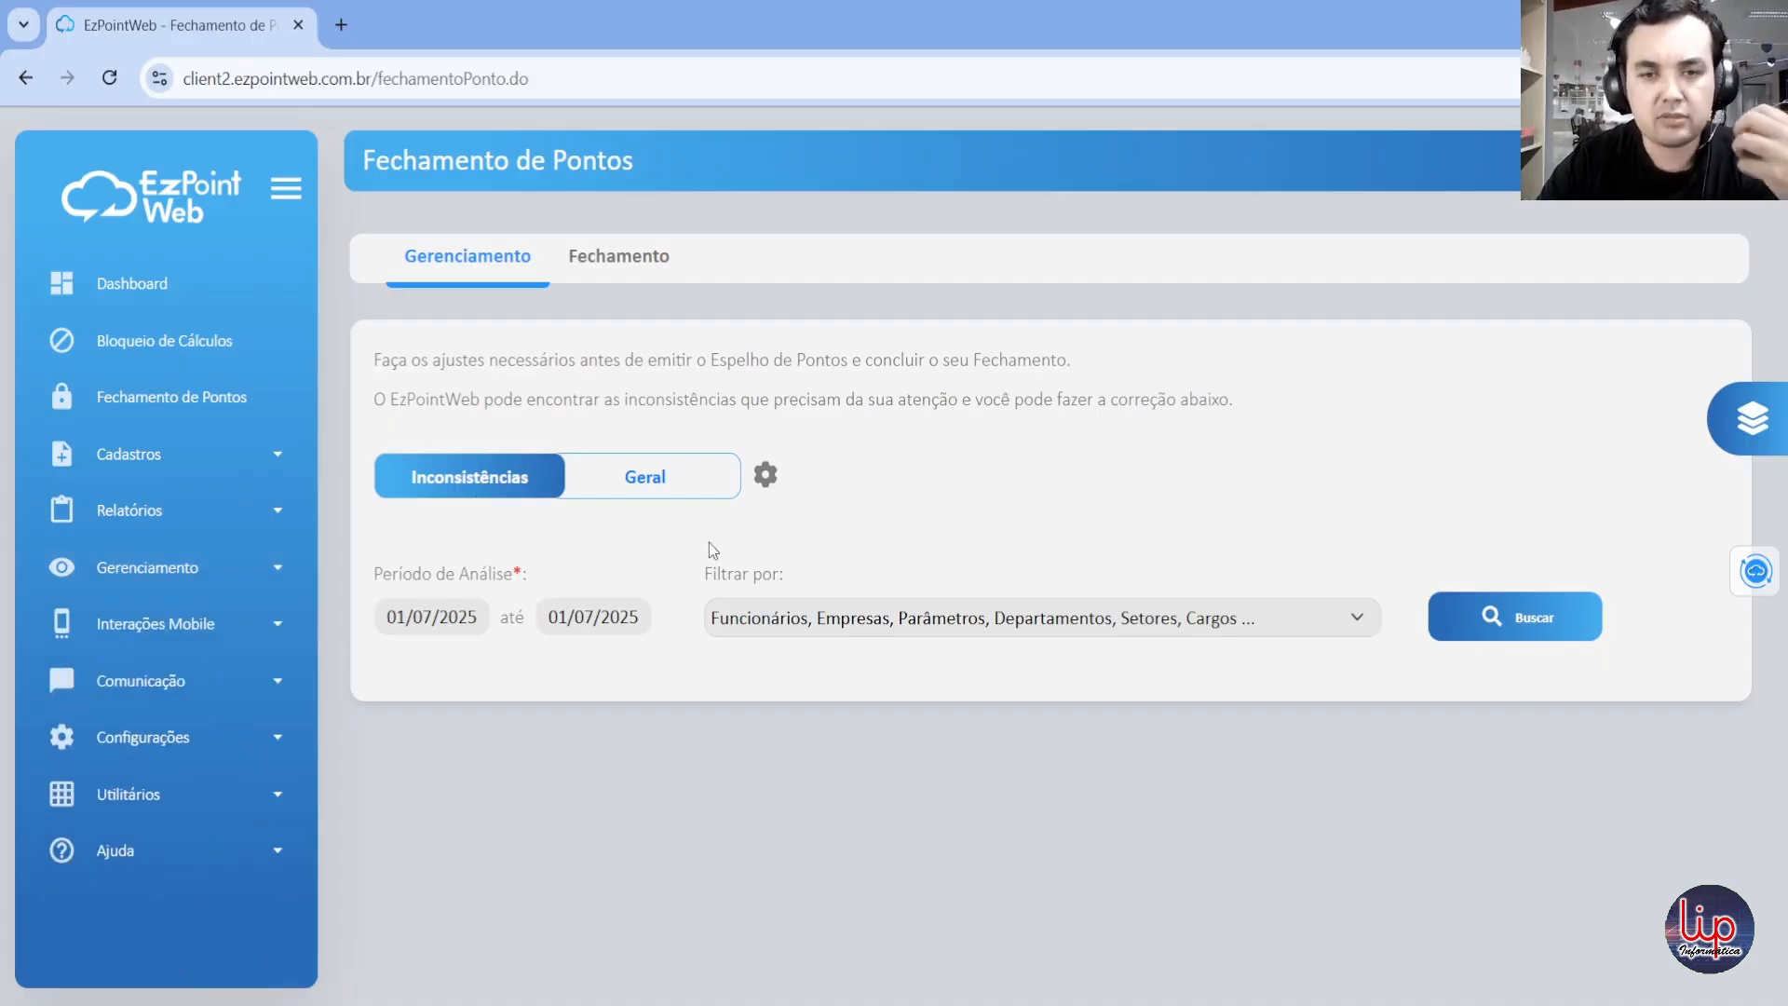
Step: In the inconsistency preferences, set the Banco de Horas positive balance threshold to 01:00 hours per day
{"action": "left_click", "coordinate": [764, 475]}
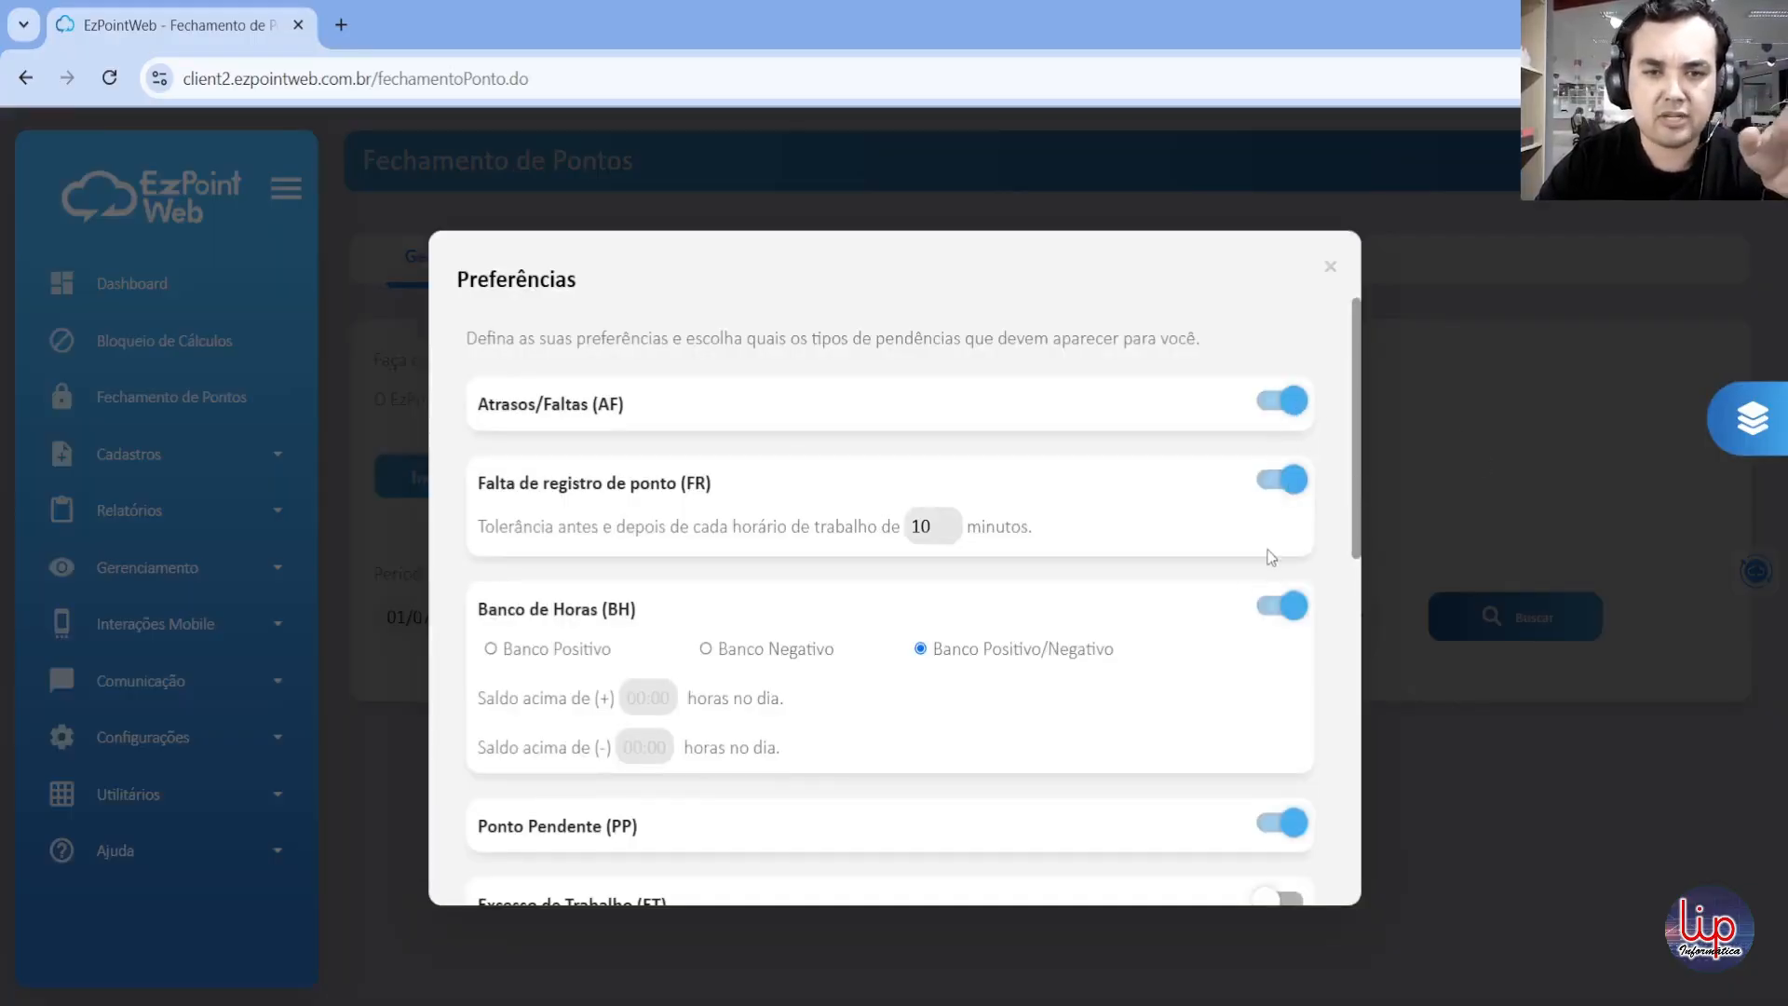
{"action": "scroll", "coordinate": [1211, 624], "scroll_direction": "down", "scroll_amount": 1}
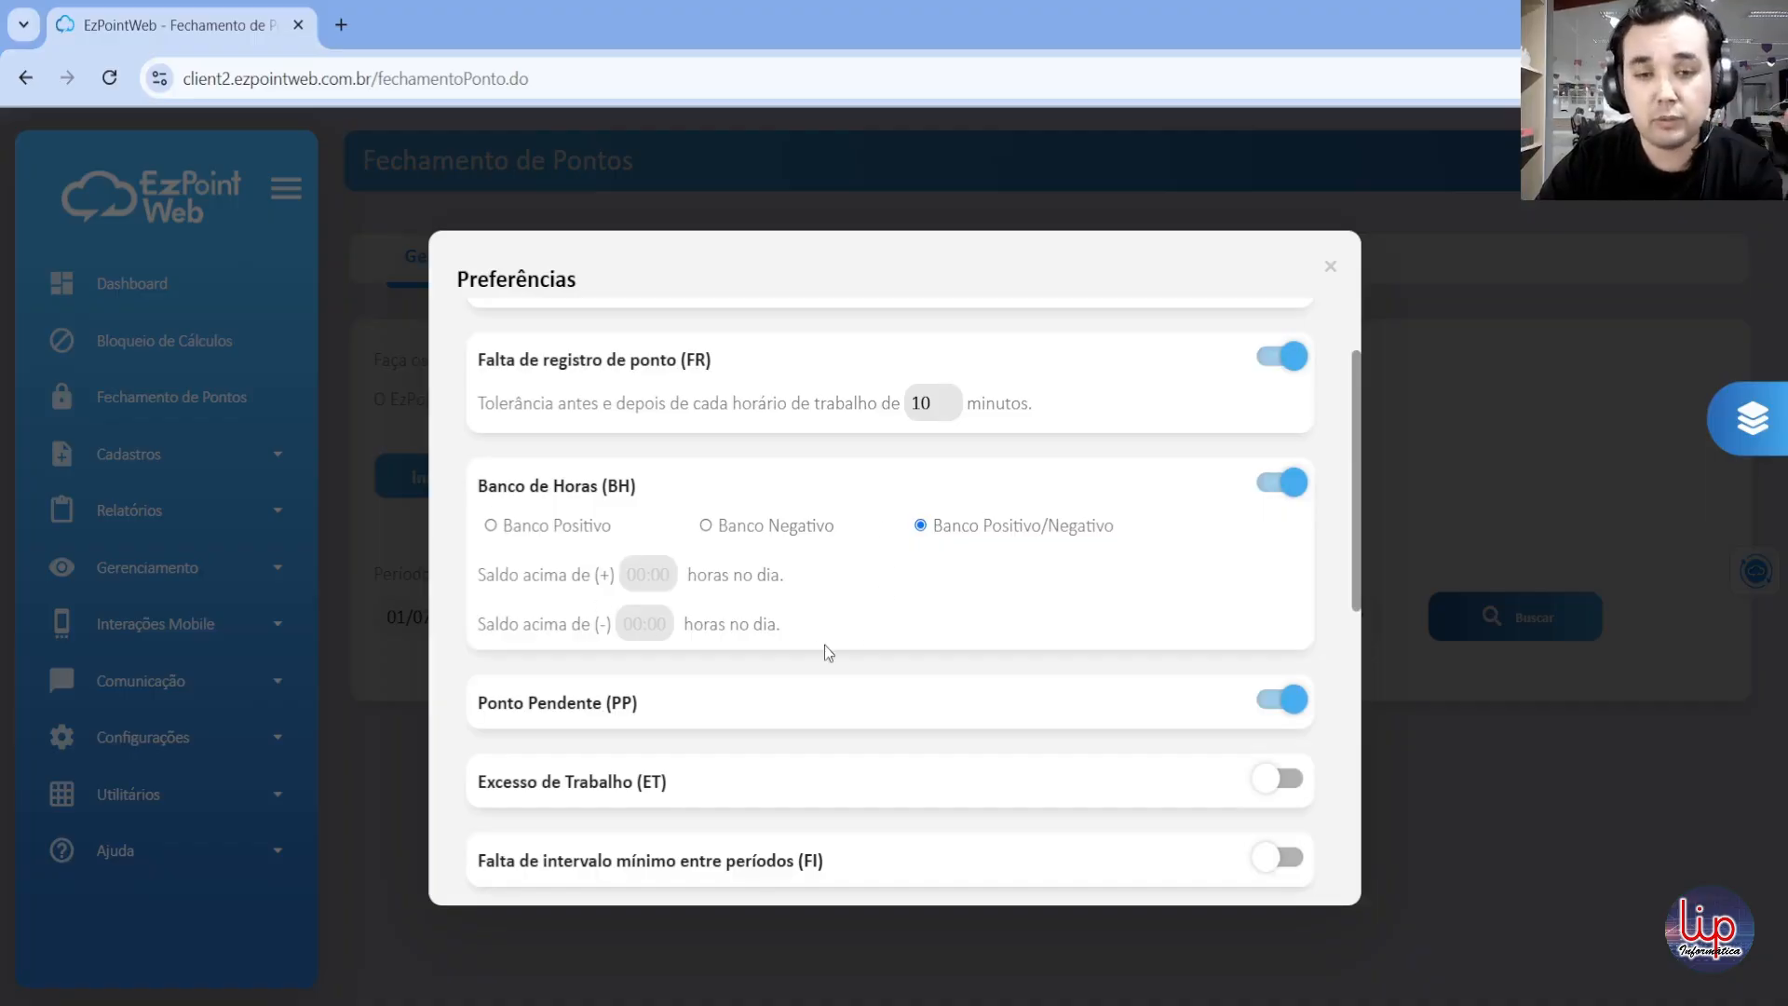
{"action": "left_click", "coordinate": [643, 574]}
{"action": "type", "text": "0100"}
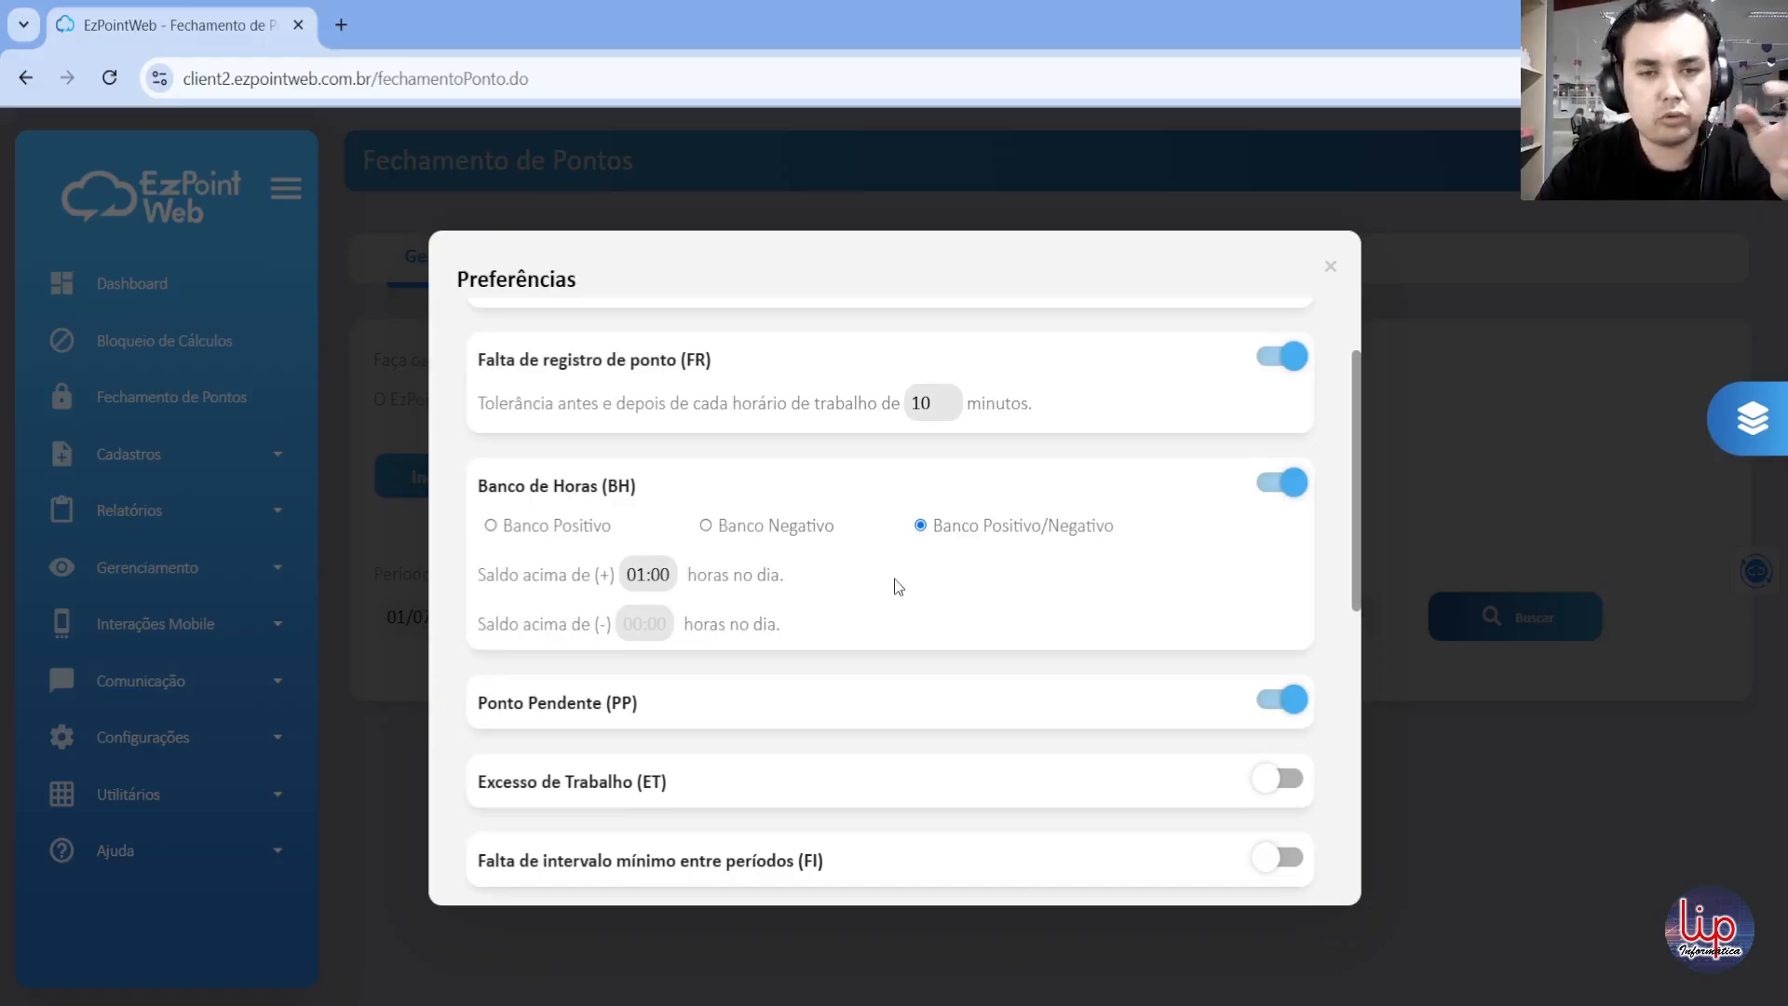
Step: Clear the Banco de Horas positive balance threshold and close the preferences
{"action": "scroll", "coordinate": [894, 579], "scroll_direction": "down", "scroll_amount": 3}
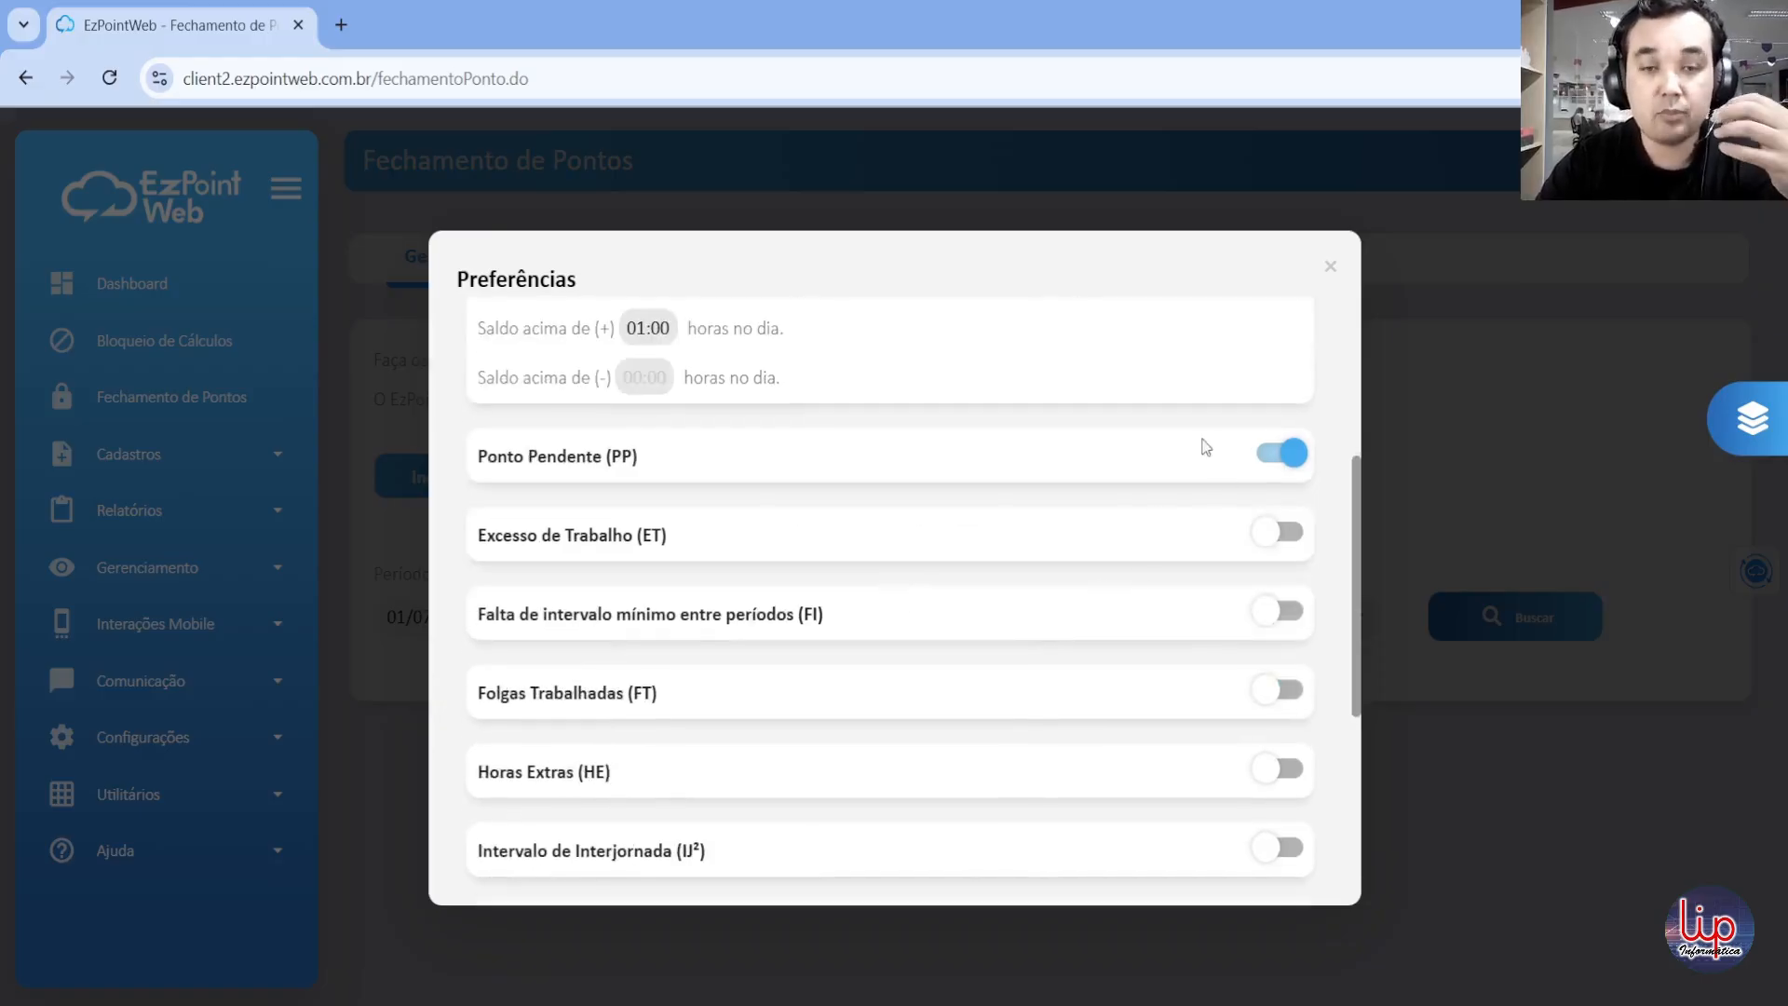
{"action": "scroll", "coordinate": [813, 407], "scroll_direction": "up", "scroll_amount": 2}
{"action": "double_click", "coordinate": [647, 451]}
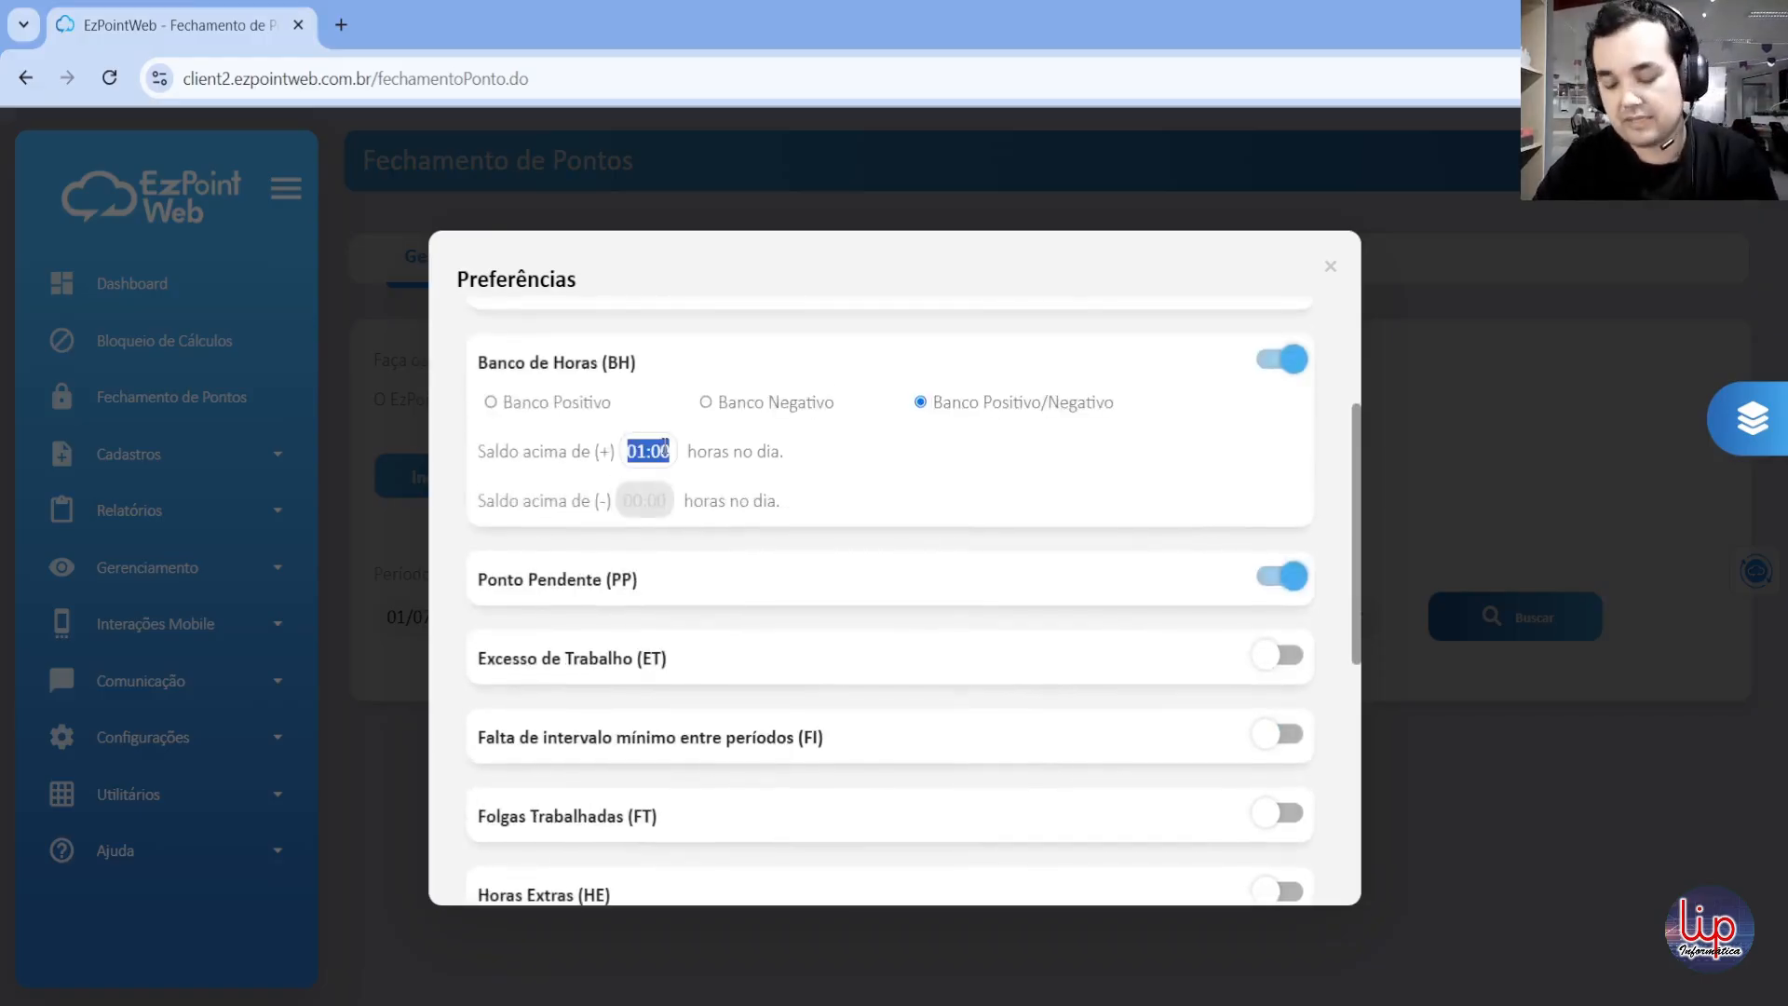
{"action": "key", "text": "BackSpace"}
{"action": "left_click", "coordinate": [1330, 267]}
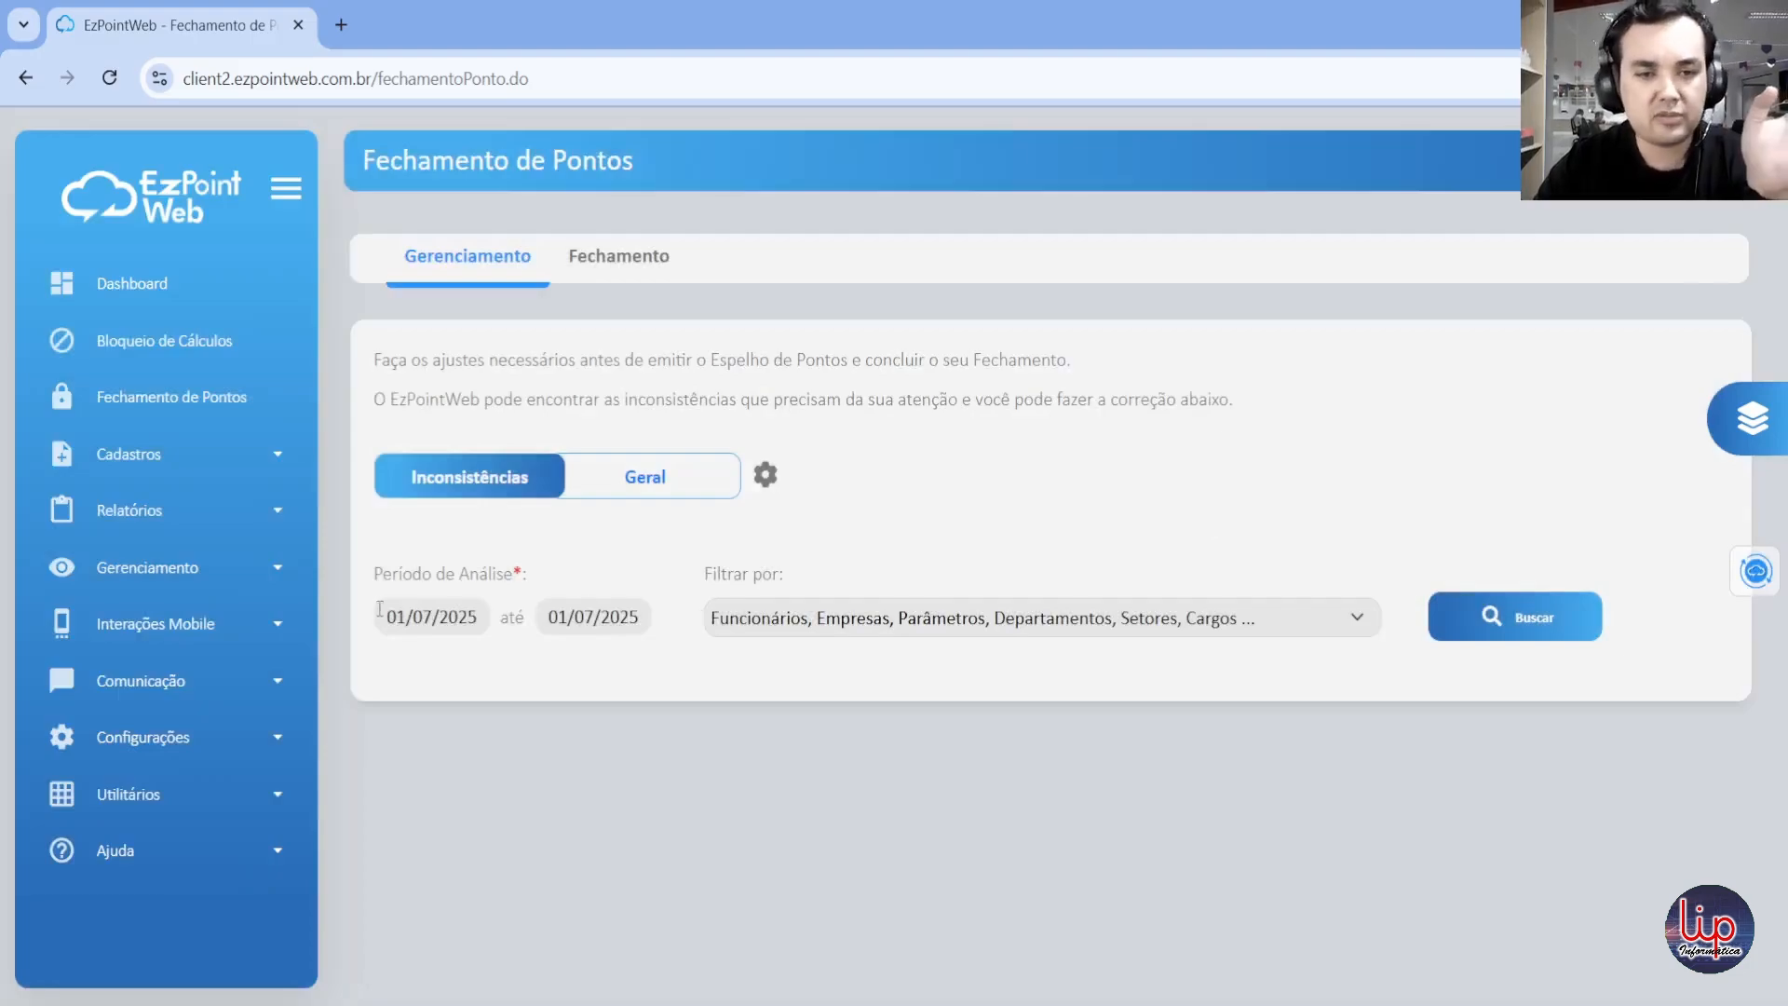
Step: Set the analysis period from 23/06/2025 to 30/06/2025
{"action": "left_click", "coordinate": [471, 619]}
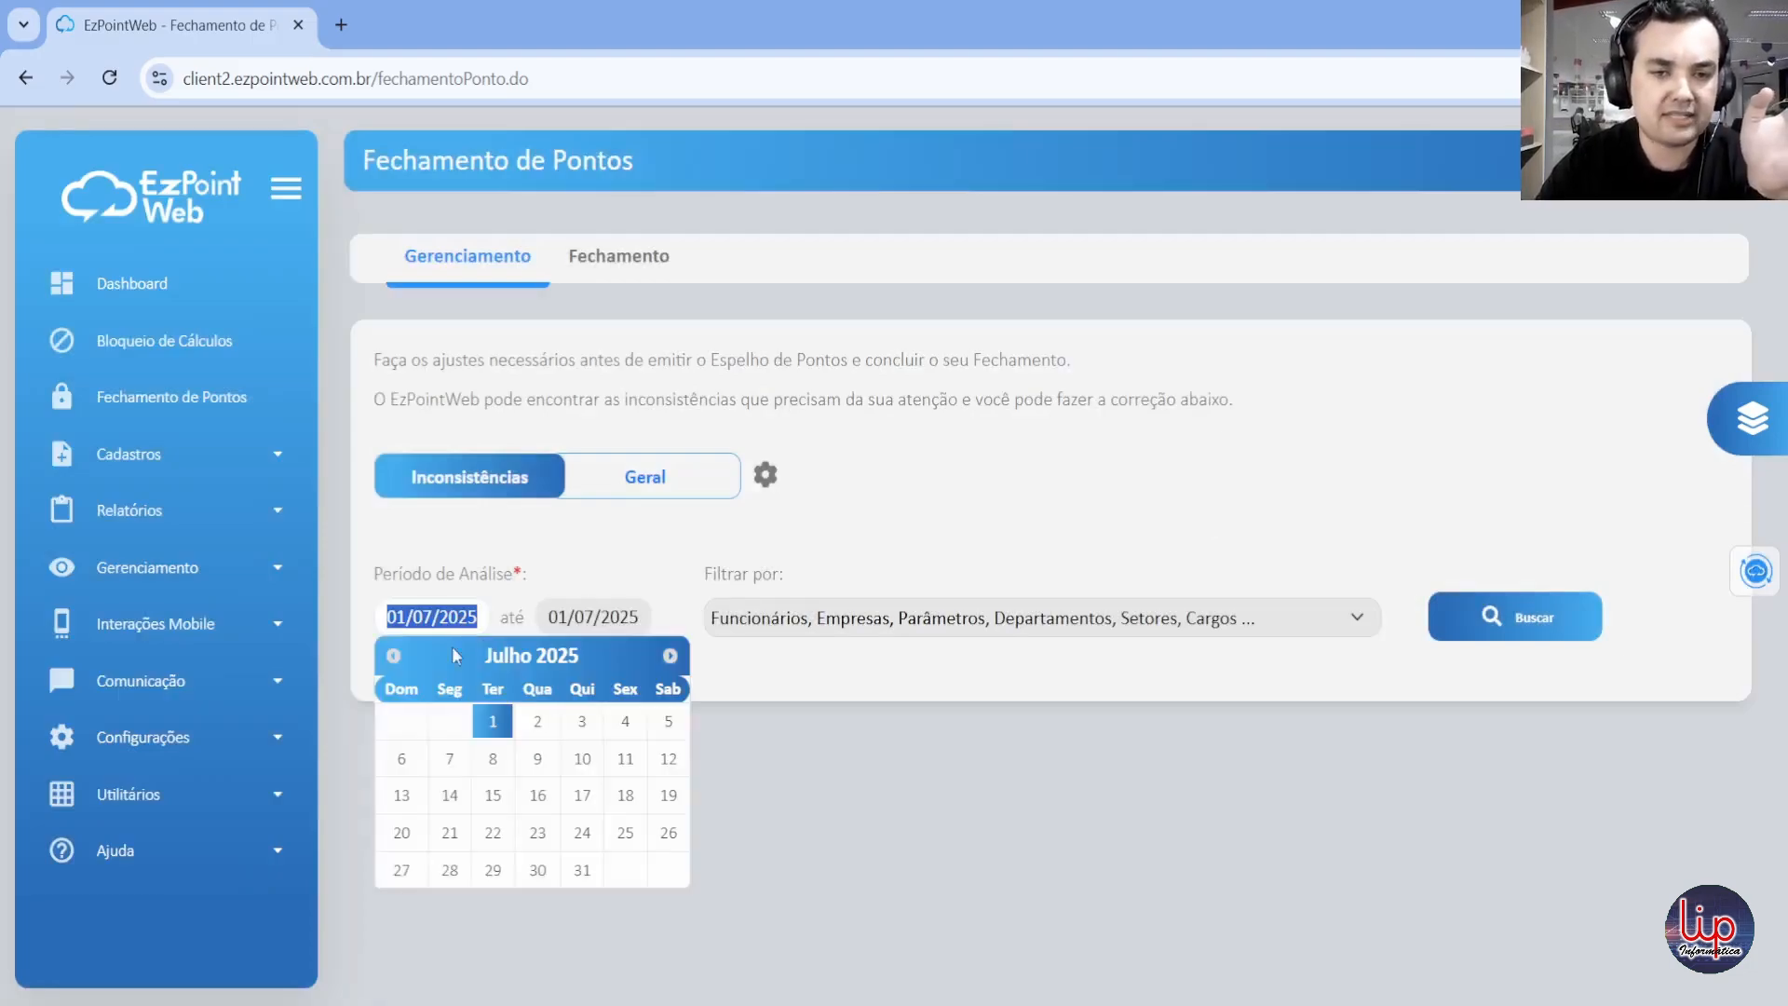
{"action": "left_click", "coordinate": [393, 656]}
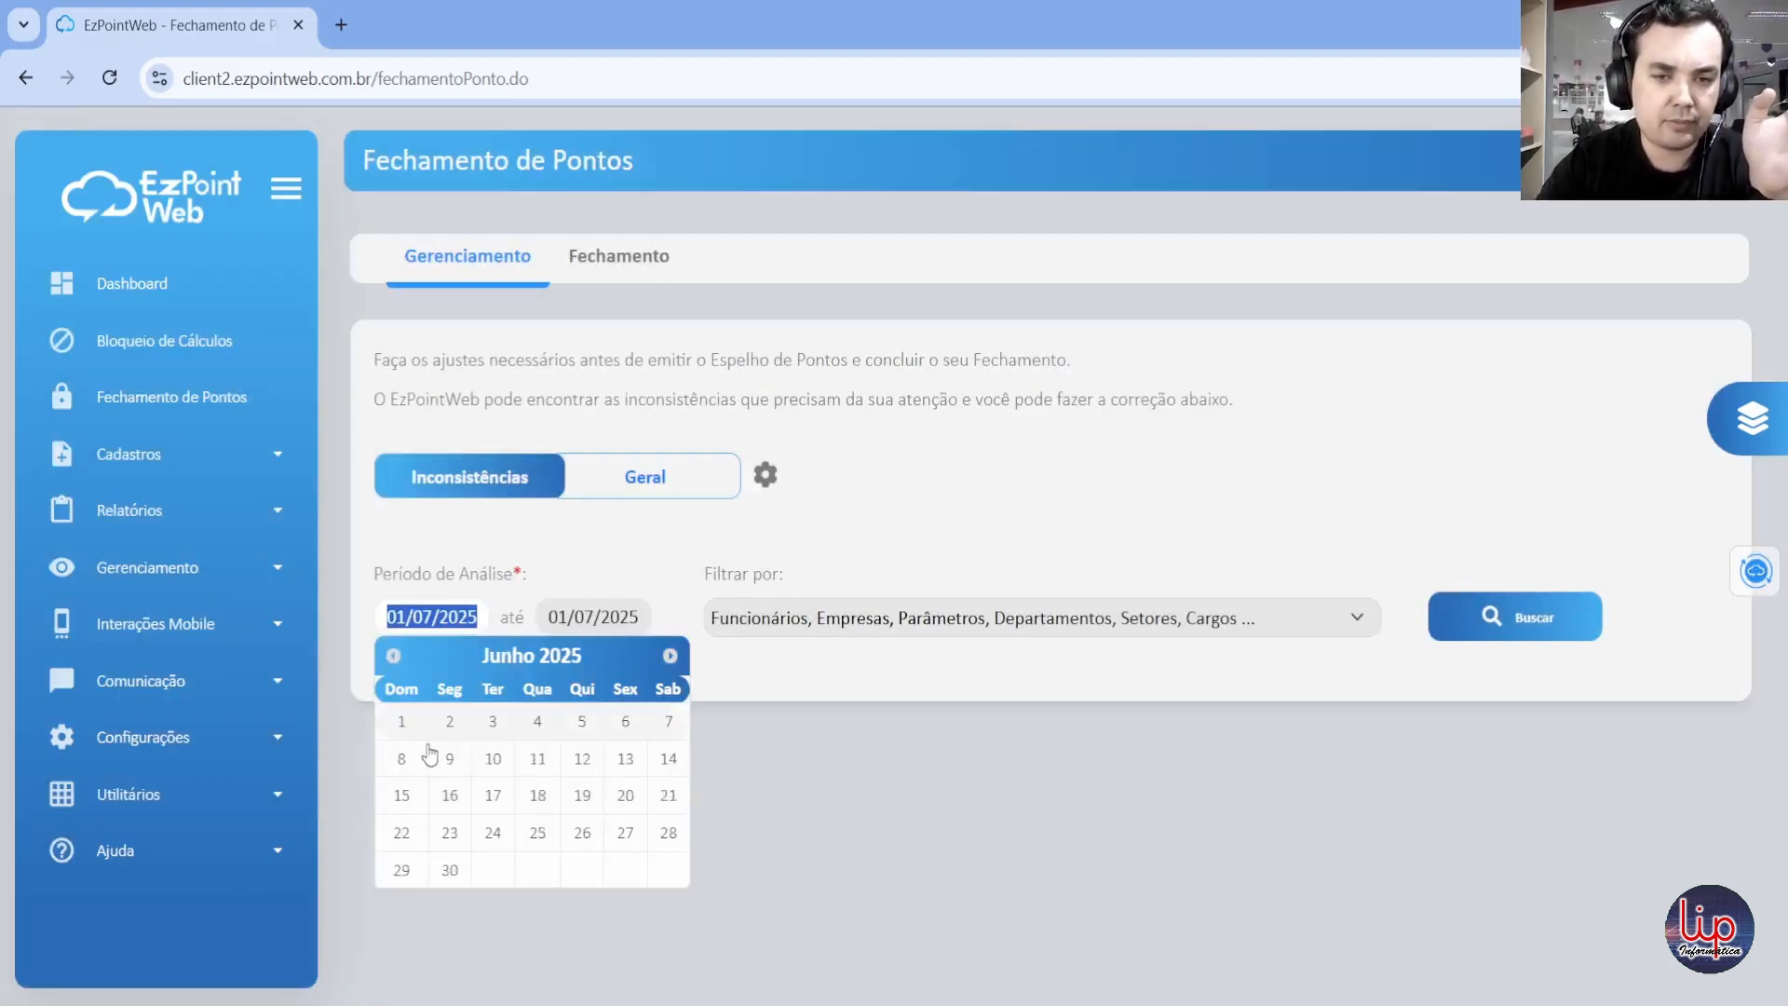
{"action": "left_click", "coordinate": [450, 833]}
{"action": "left_click", "coordinate": [573, 622]}
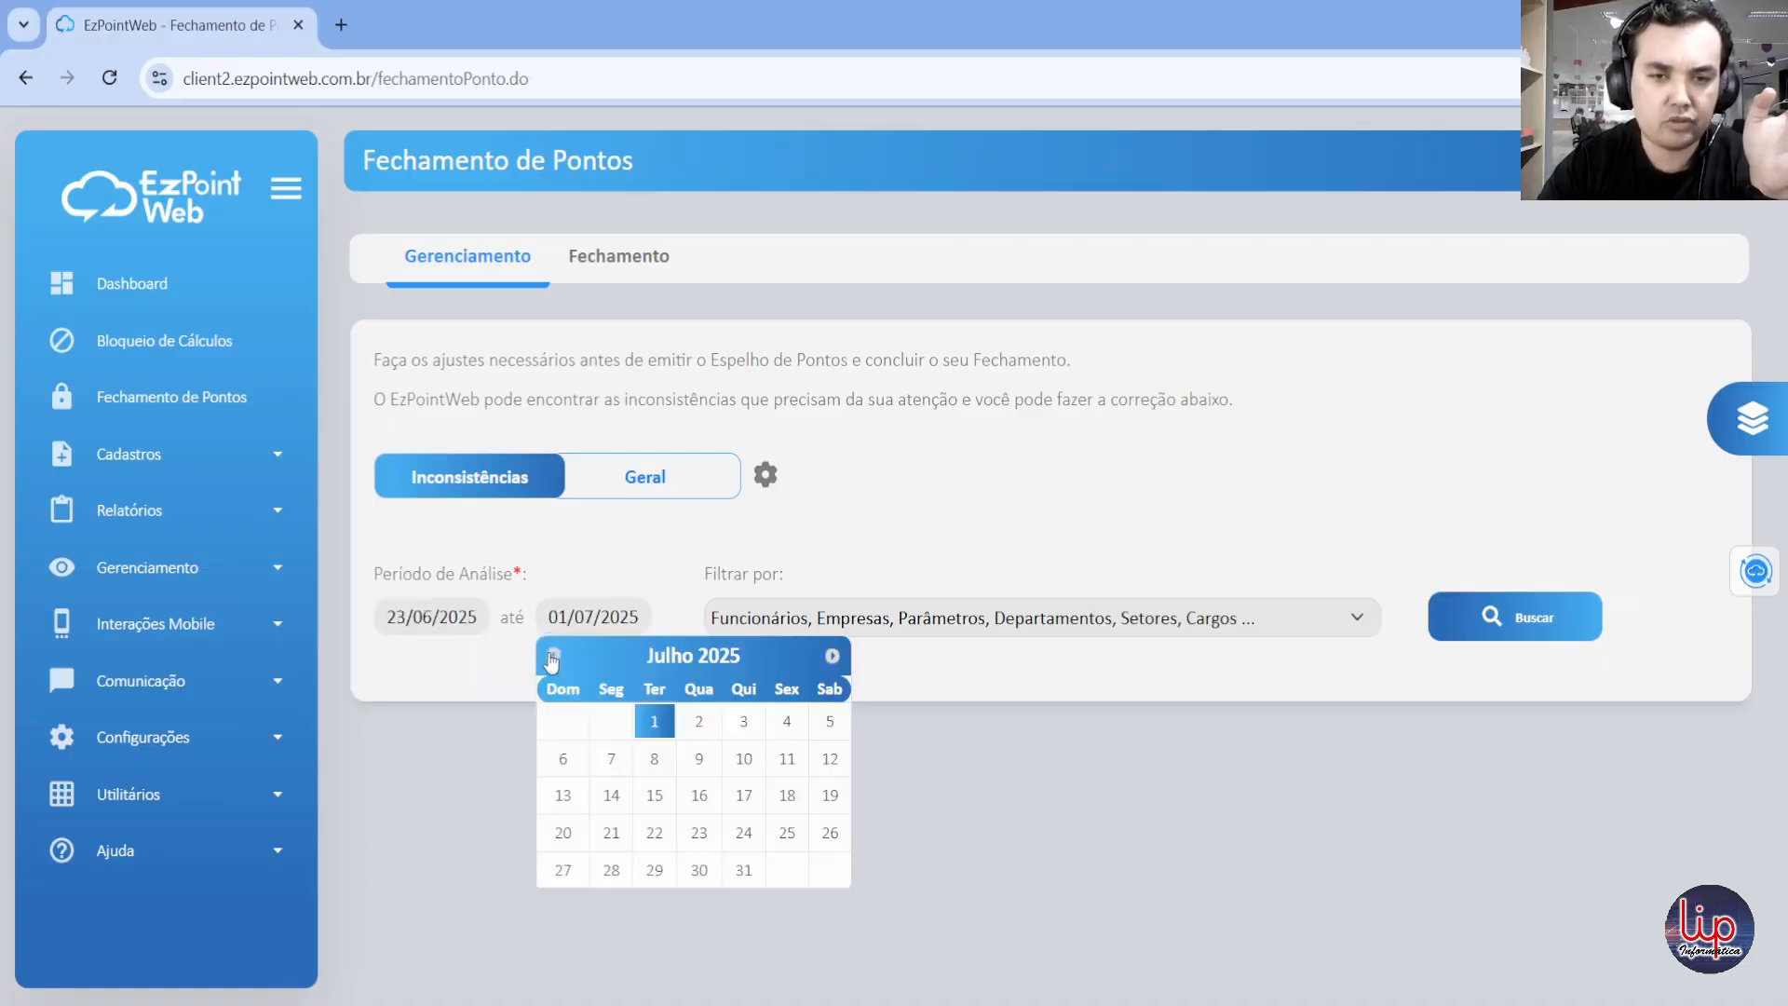
{"action": "left_click", "coordinate": [555, 655]}
{"action": "left_click", "coordinate": [610, 870]}
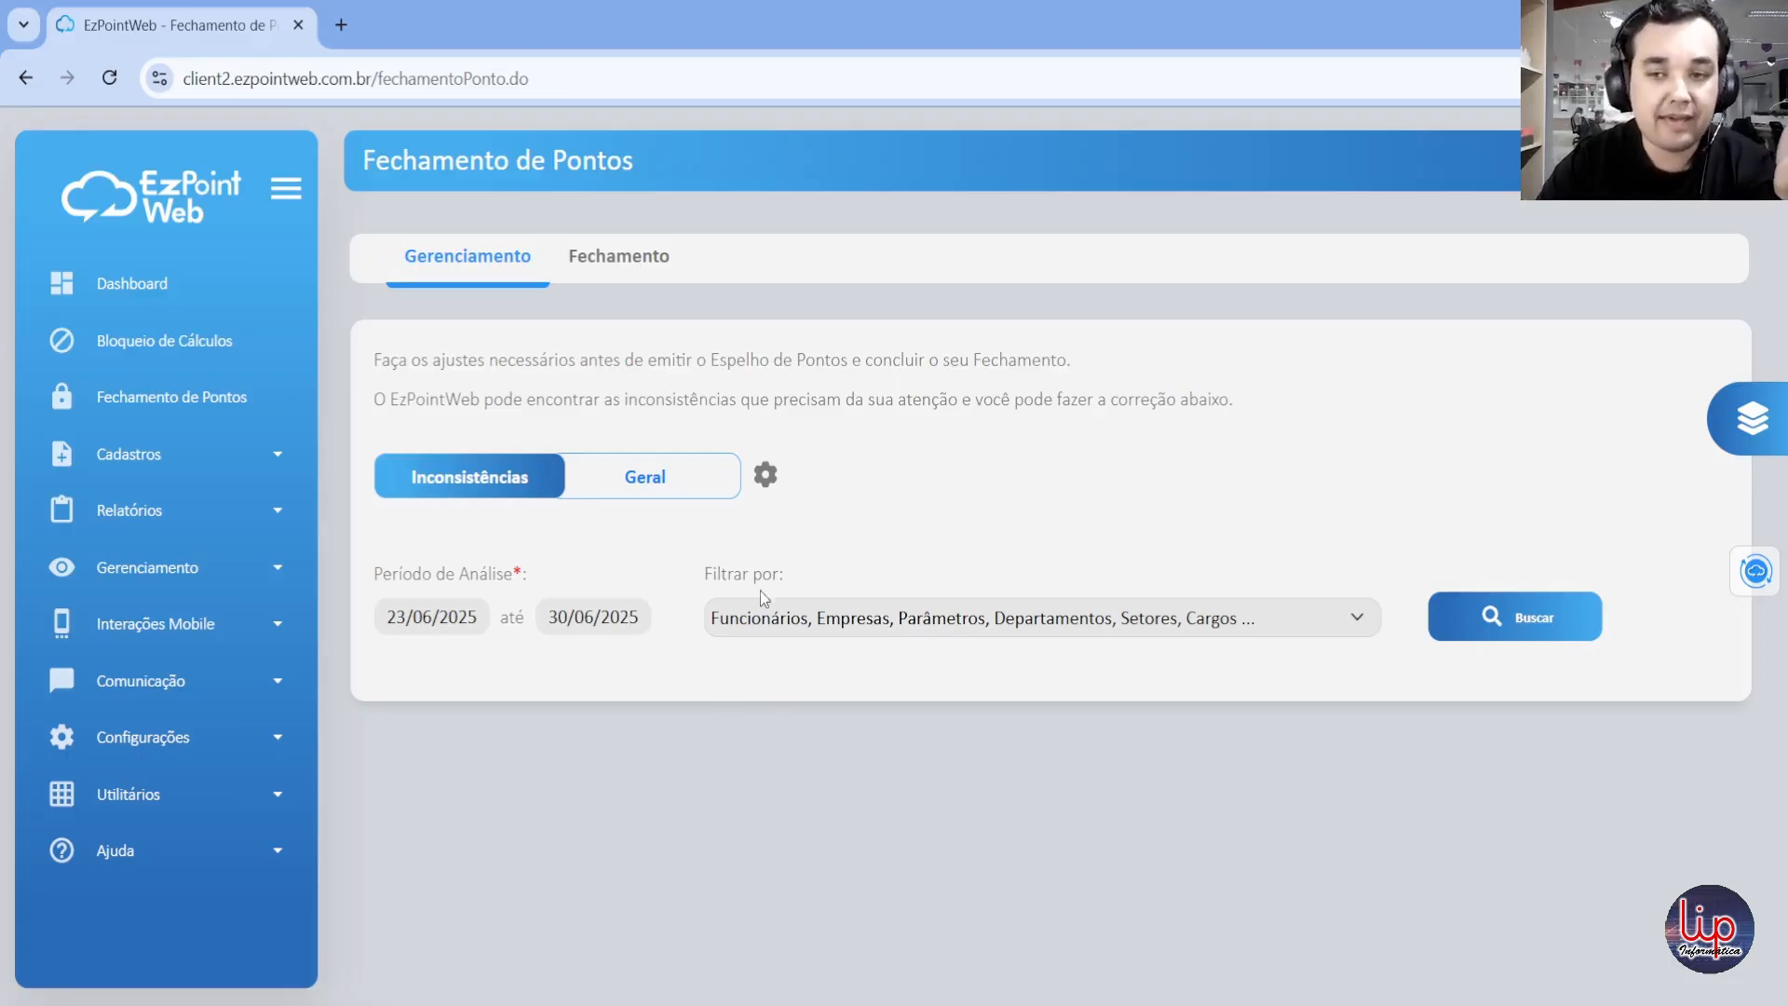
Step: Look through the available filter categories, including the options under Funcionários and Empresas
{"action": "left_click", "coordinate": [815, 618]}
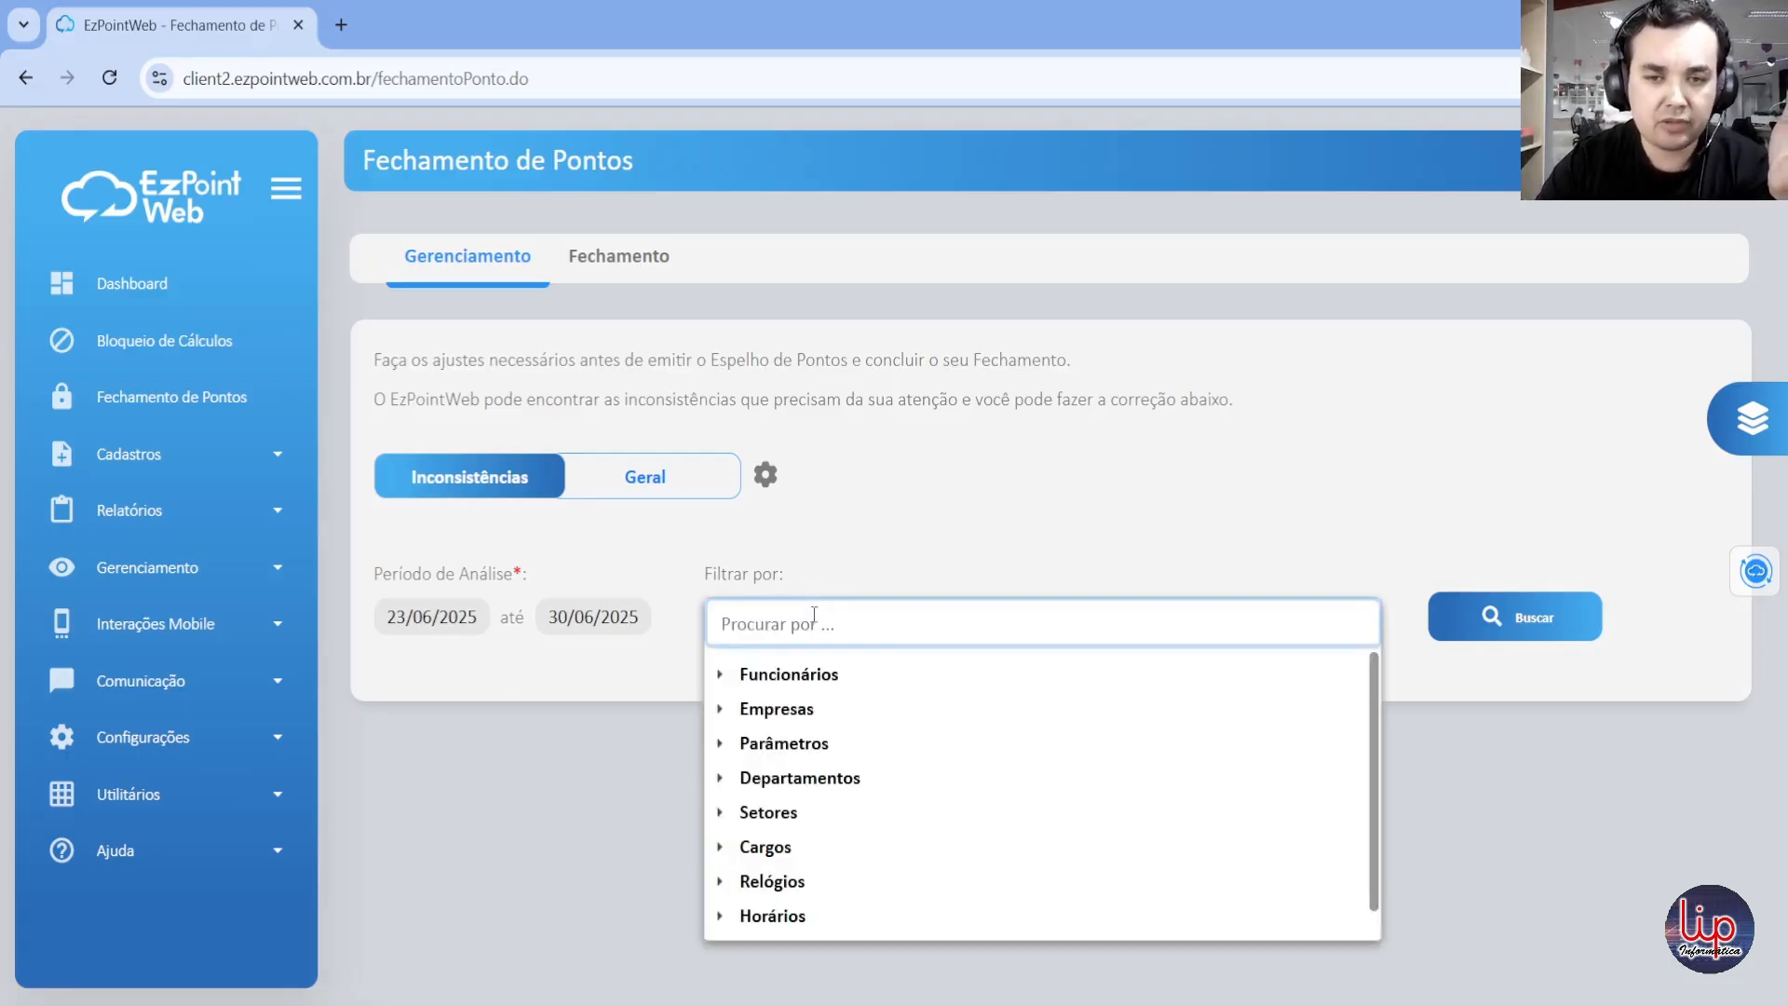
{"action": "left_click", "coordinate": [720, 676]}
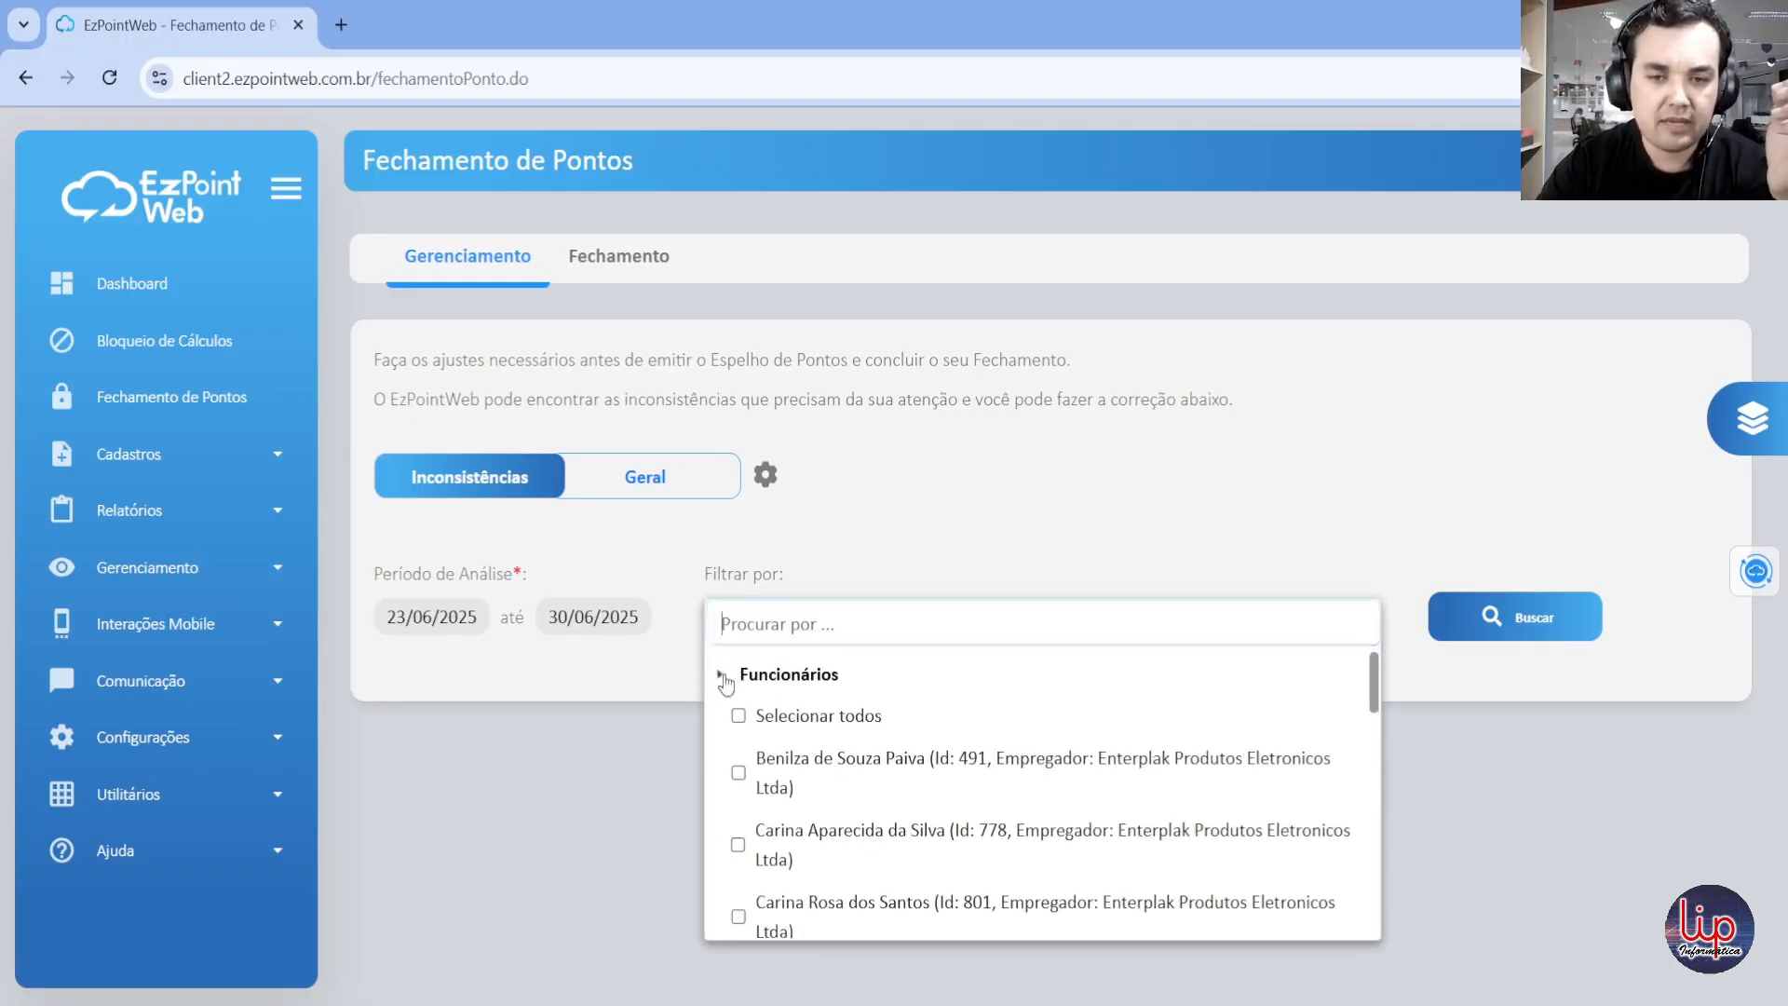
{"action": "left_click", "coordinate": [720, 674]}
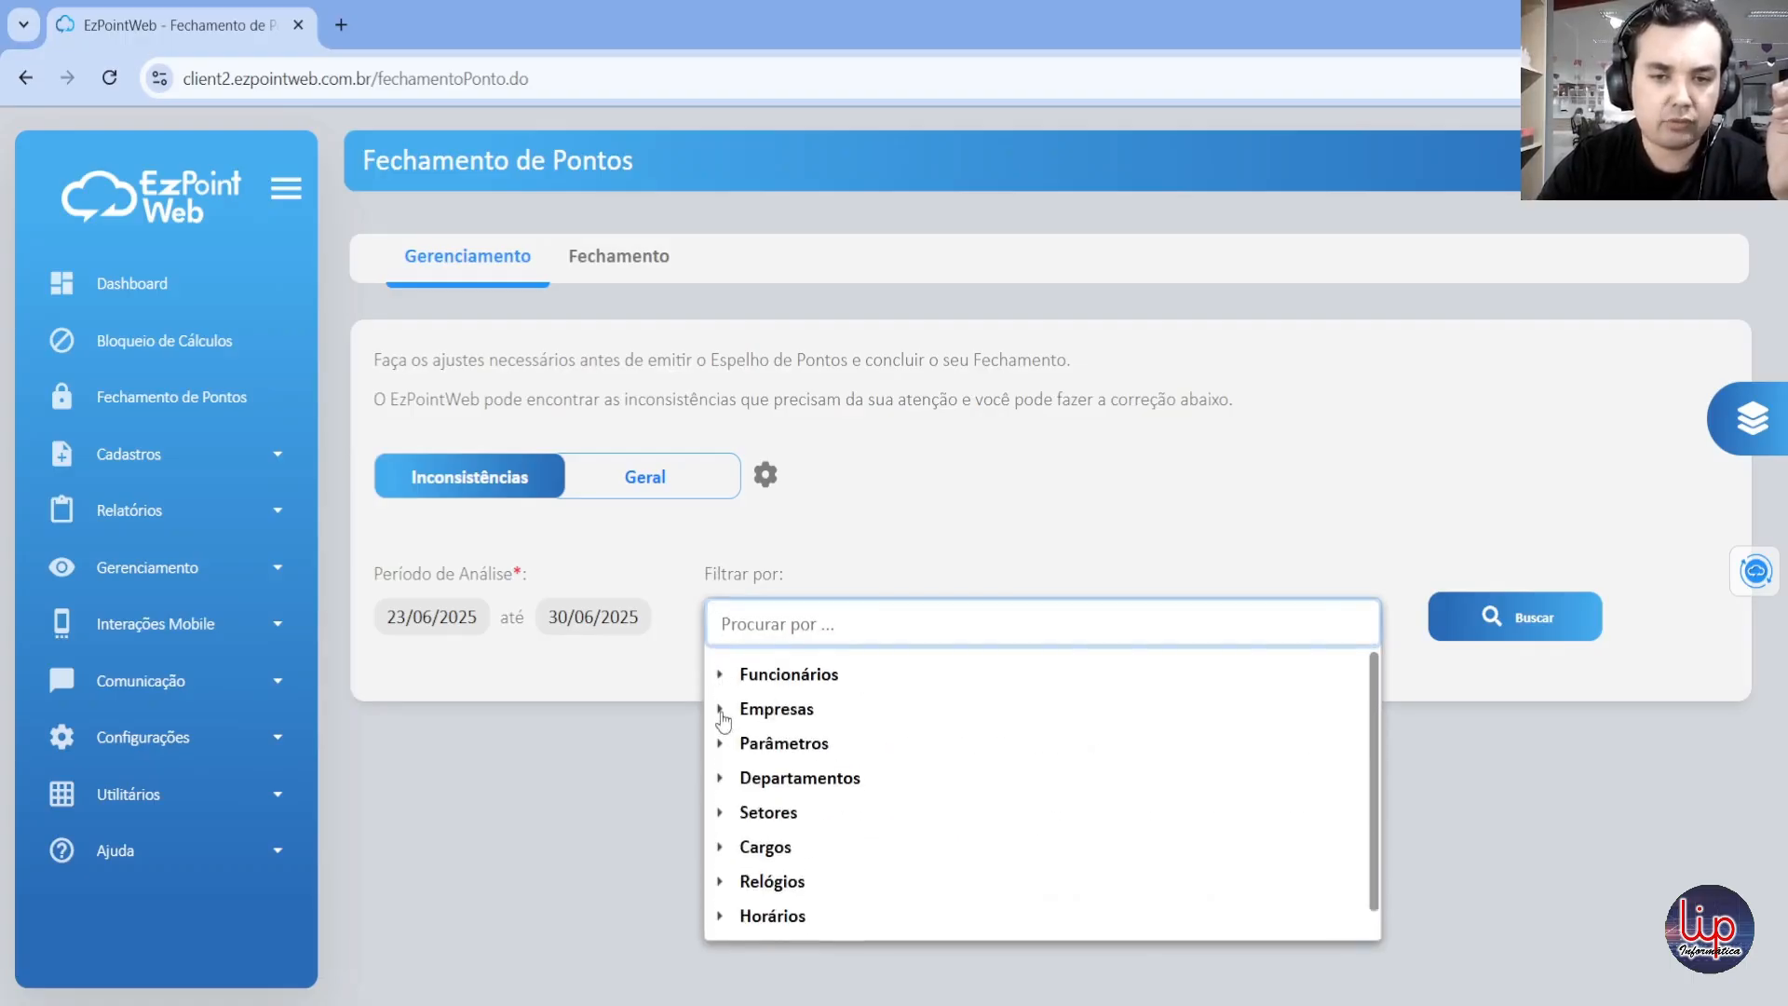
{"action": "left_click", "coordinate": [720, 708]}
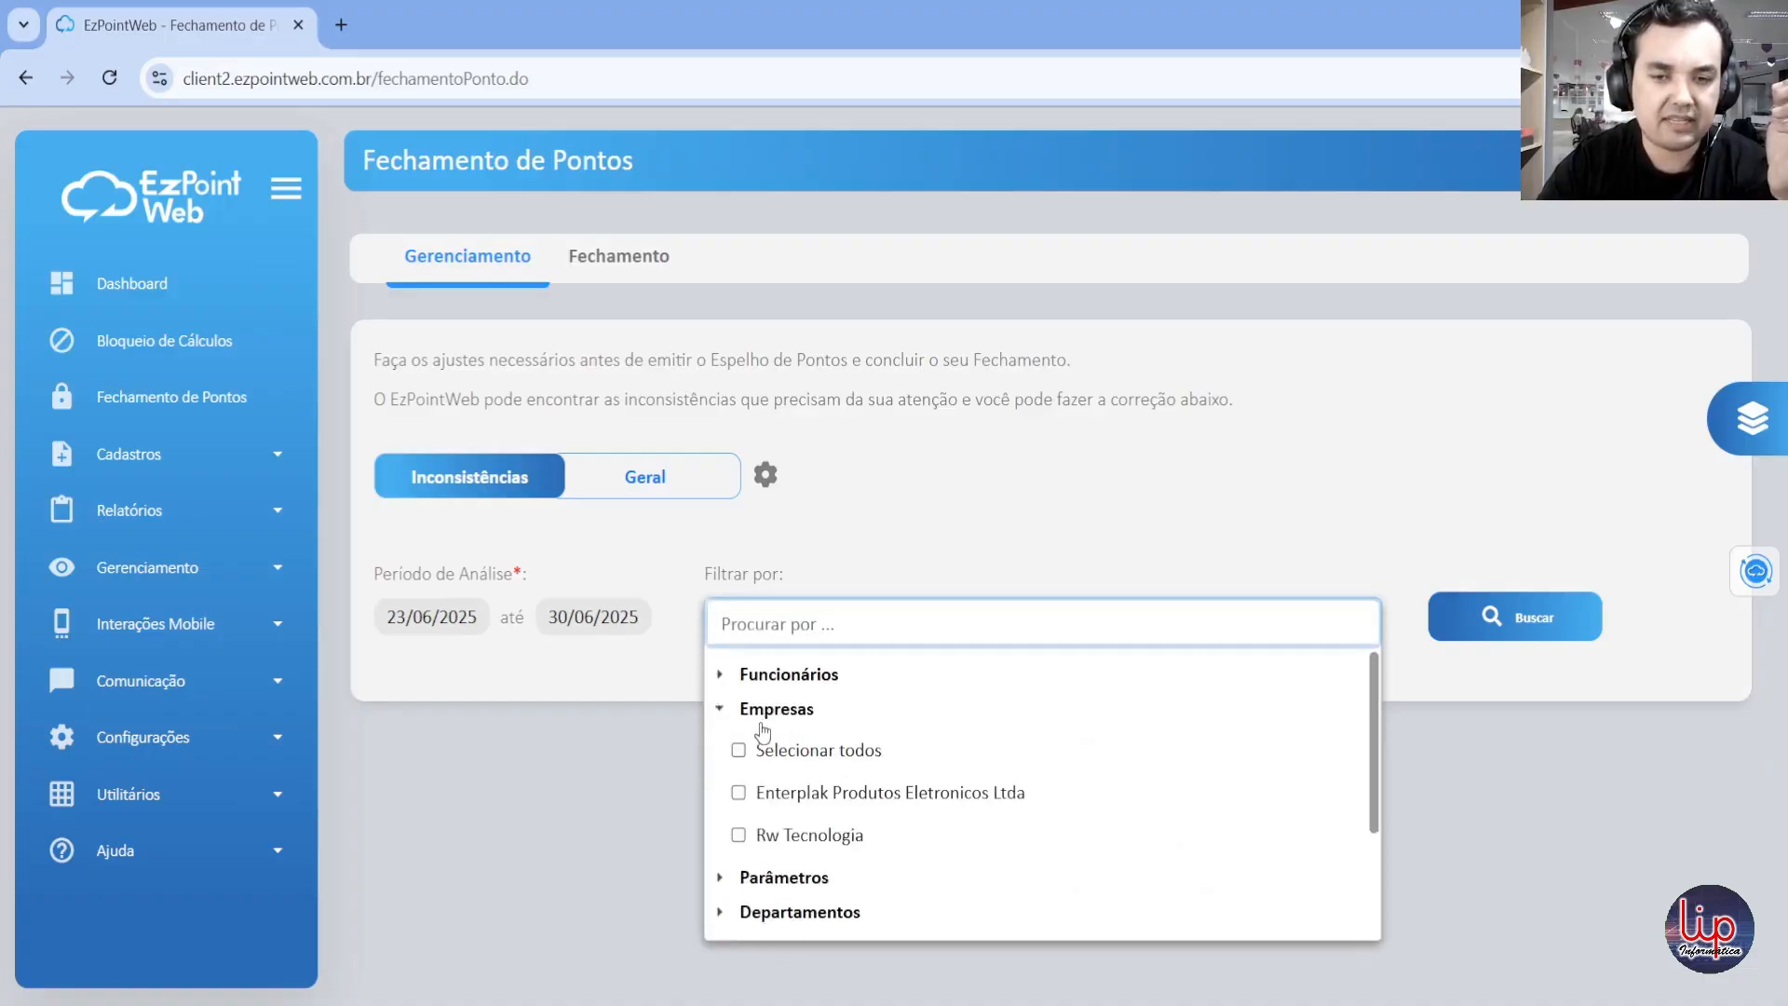
{"action": "left_click", "coordinate": [720, 708]}
{"action": "scroll", "coordinate": [753, 773], "scroll_direction": "down", "scroll_amount": 1}
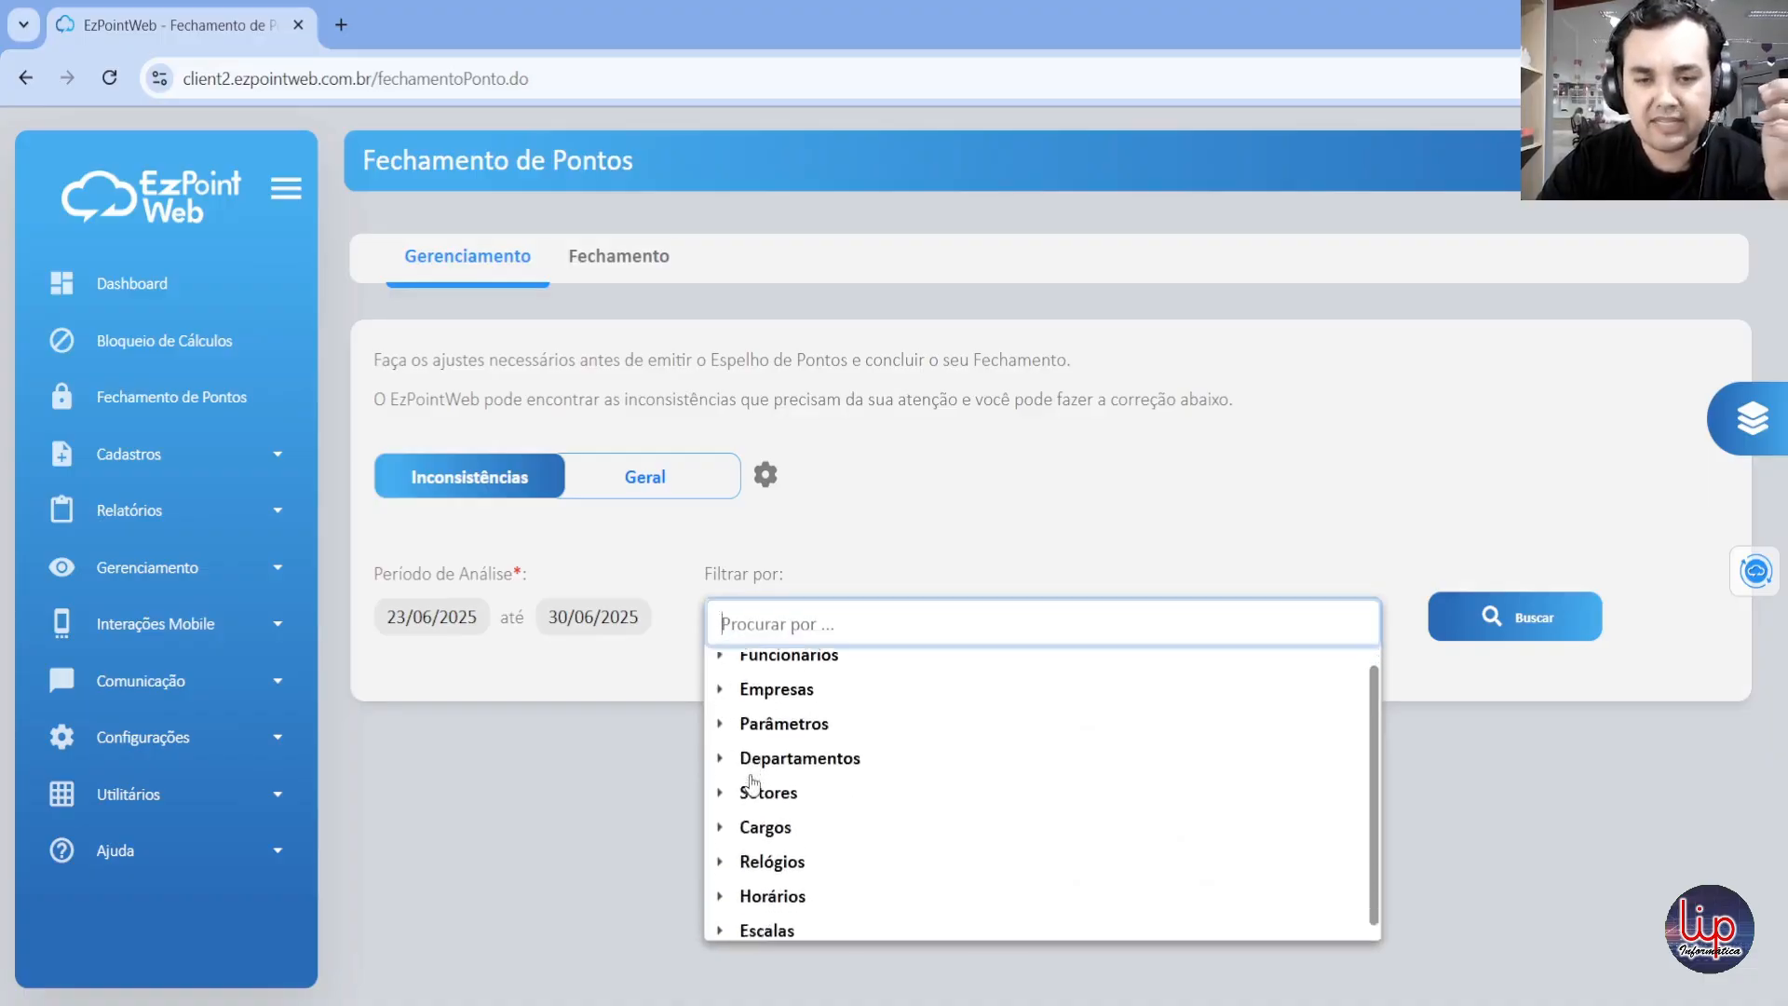
{"action": "scroll", "coordinate": [759, 773], "scroll_direction": "up", "scroll_amount": 1}
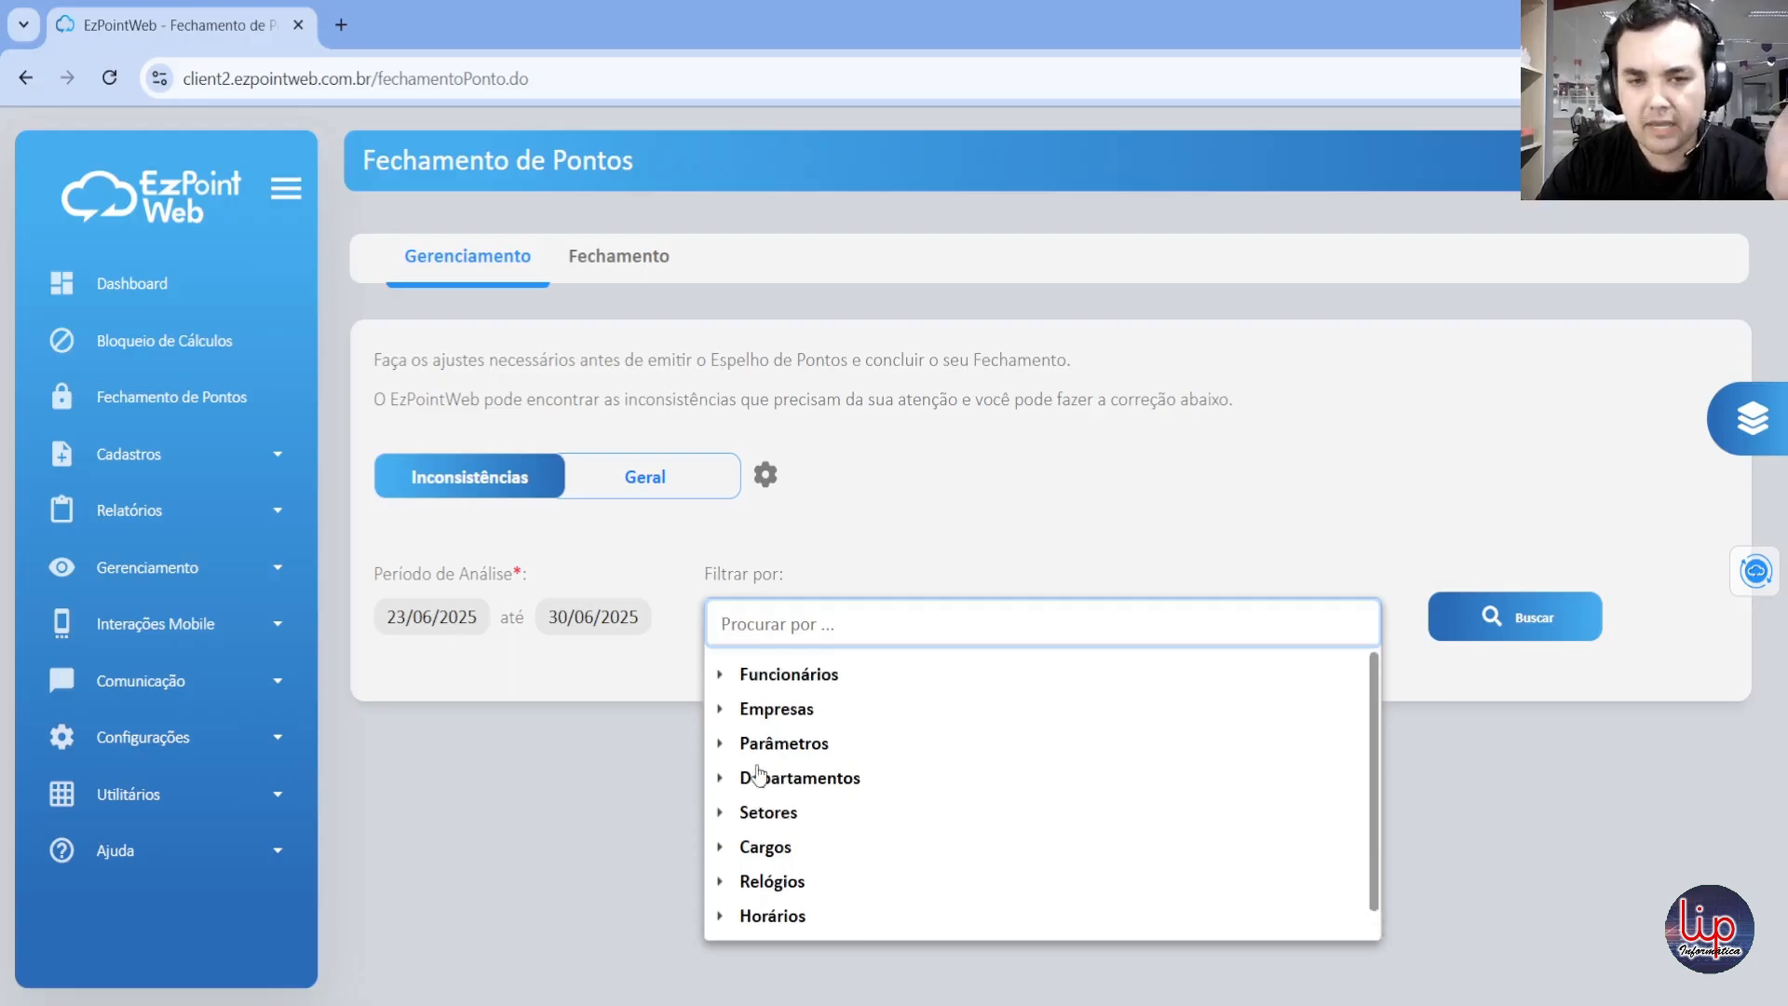
Step: Filter by a single Rw Tecnologia employee from the Funcionários list and search for that employee's inconsistencies
{"action": "left_click", "coordinate": [721, 674]}
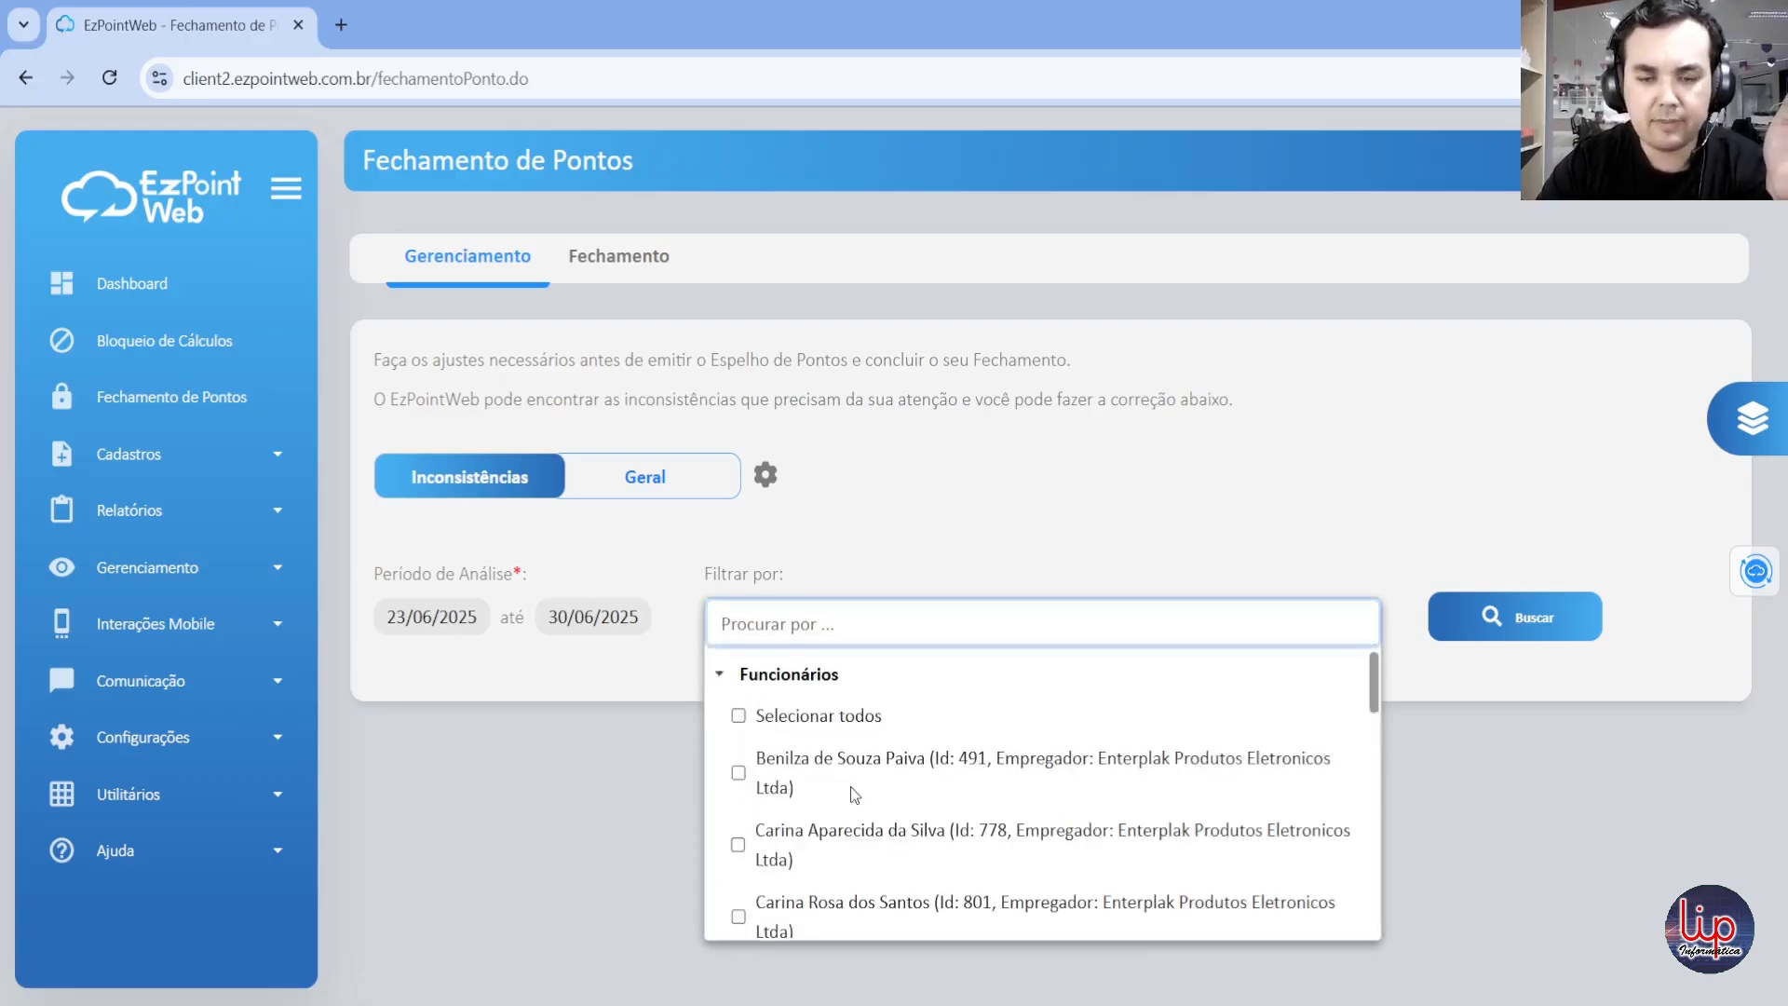
{"action": "scroll", "coordinate": [850, 787], "scroll_direction": "down", "scroll_amount": 15}
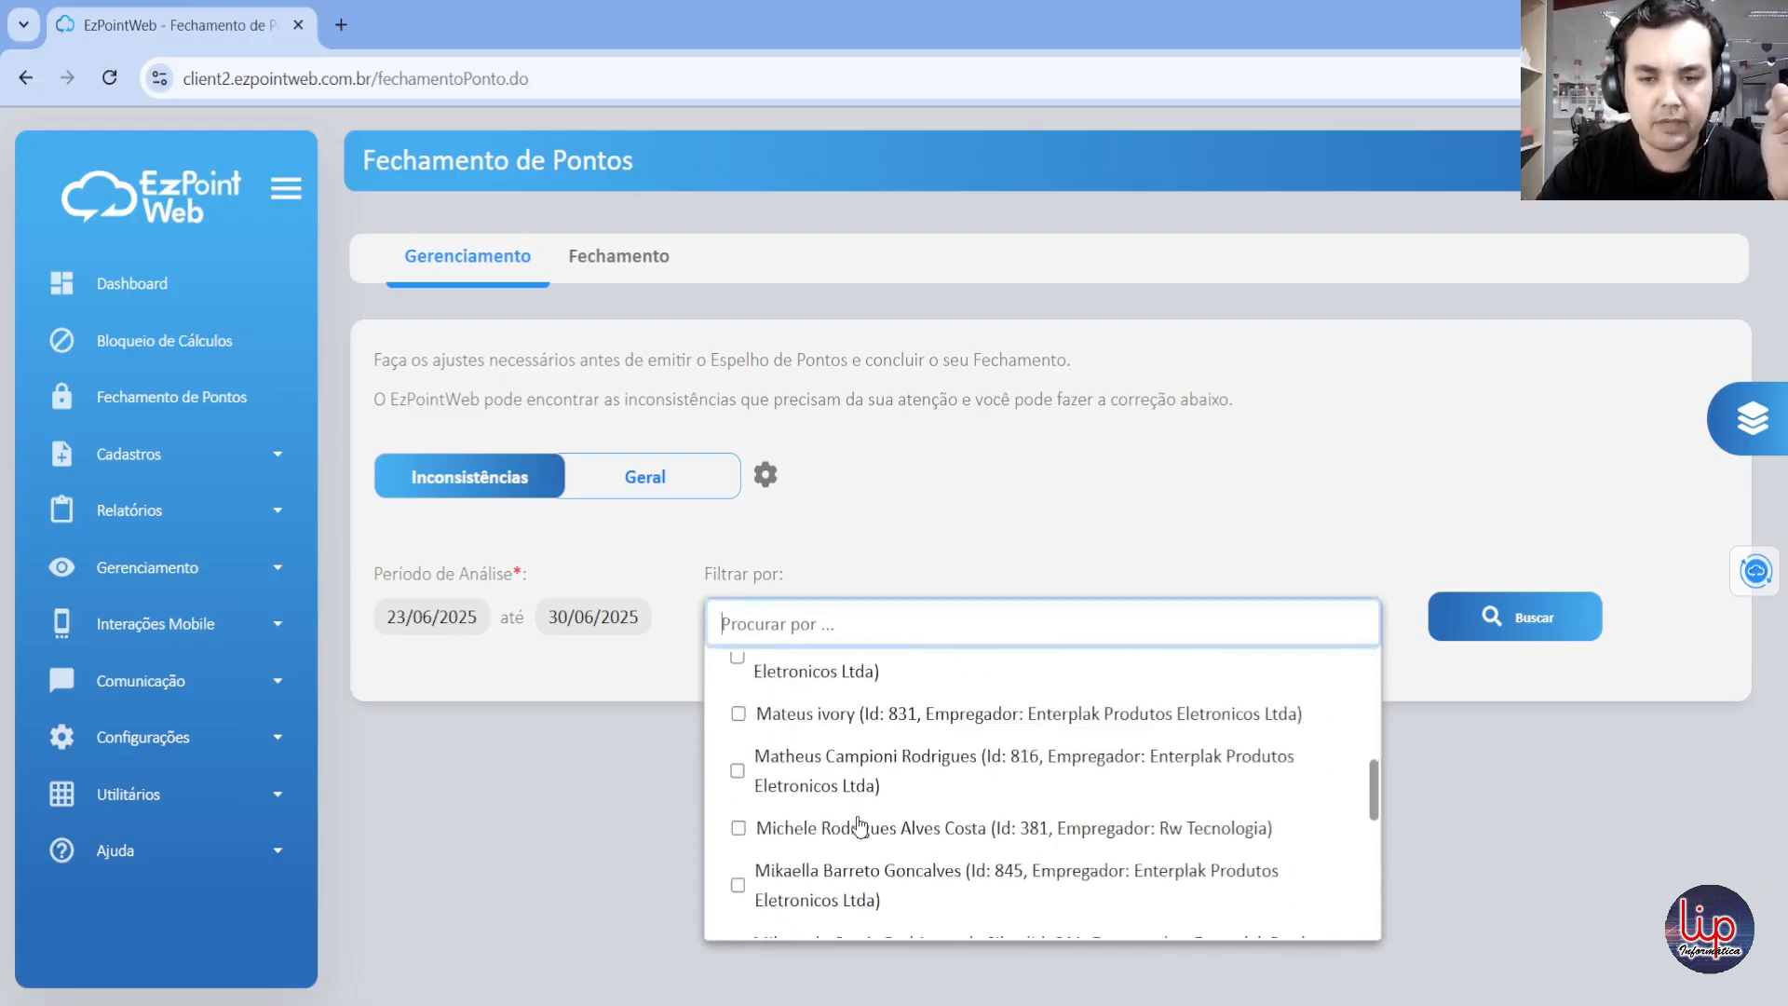
{"action": "scroll", "coordinate": [858, 827], "scroll_direction": "down", "scroll_amount": 8}
{"action": "scroll", "coordinate": [856, 821], "scroll_direction": "up", "scroll_amount": 3}
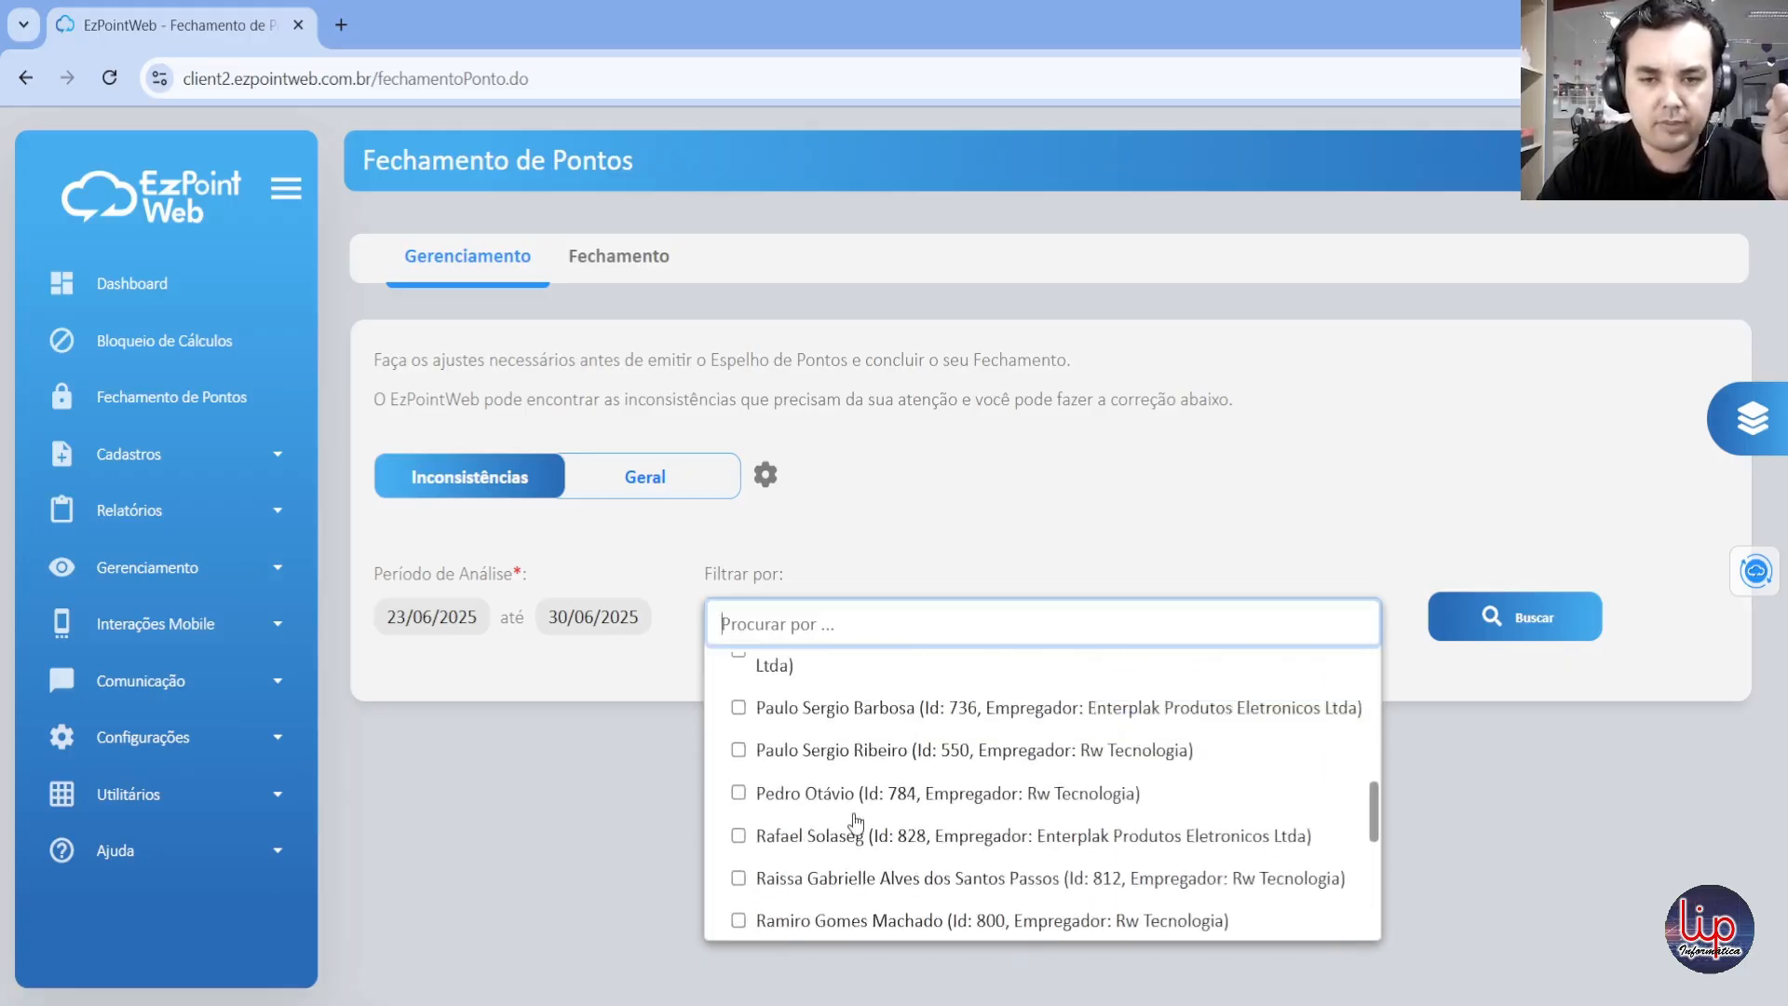
{"action": "scroll", "coordinate": [856, 822], "scroll_direction": "up", "scroll_amount": 1}
{"action": "left_click", "coordinate": [739, 834]}
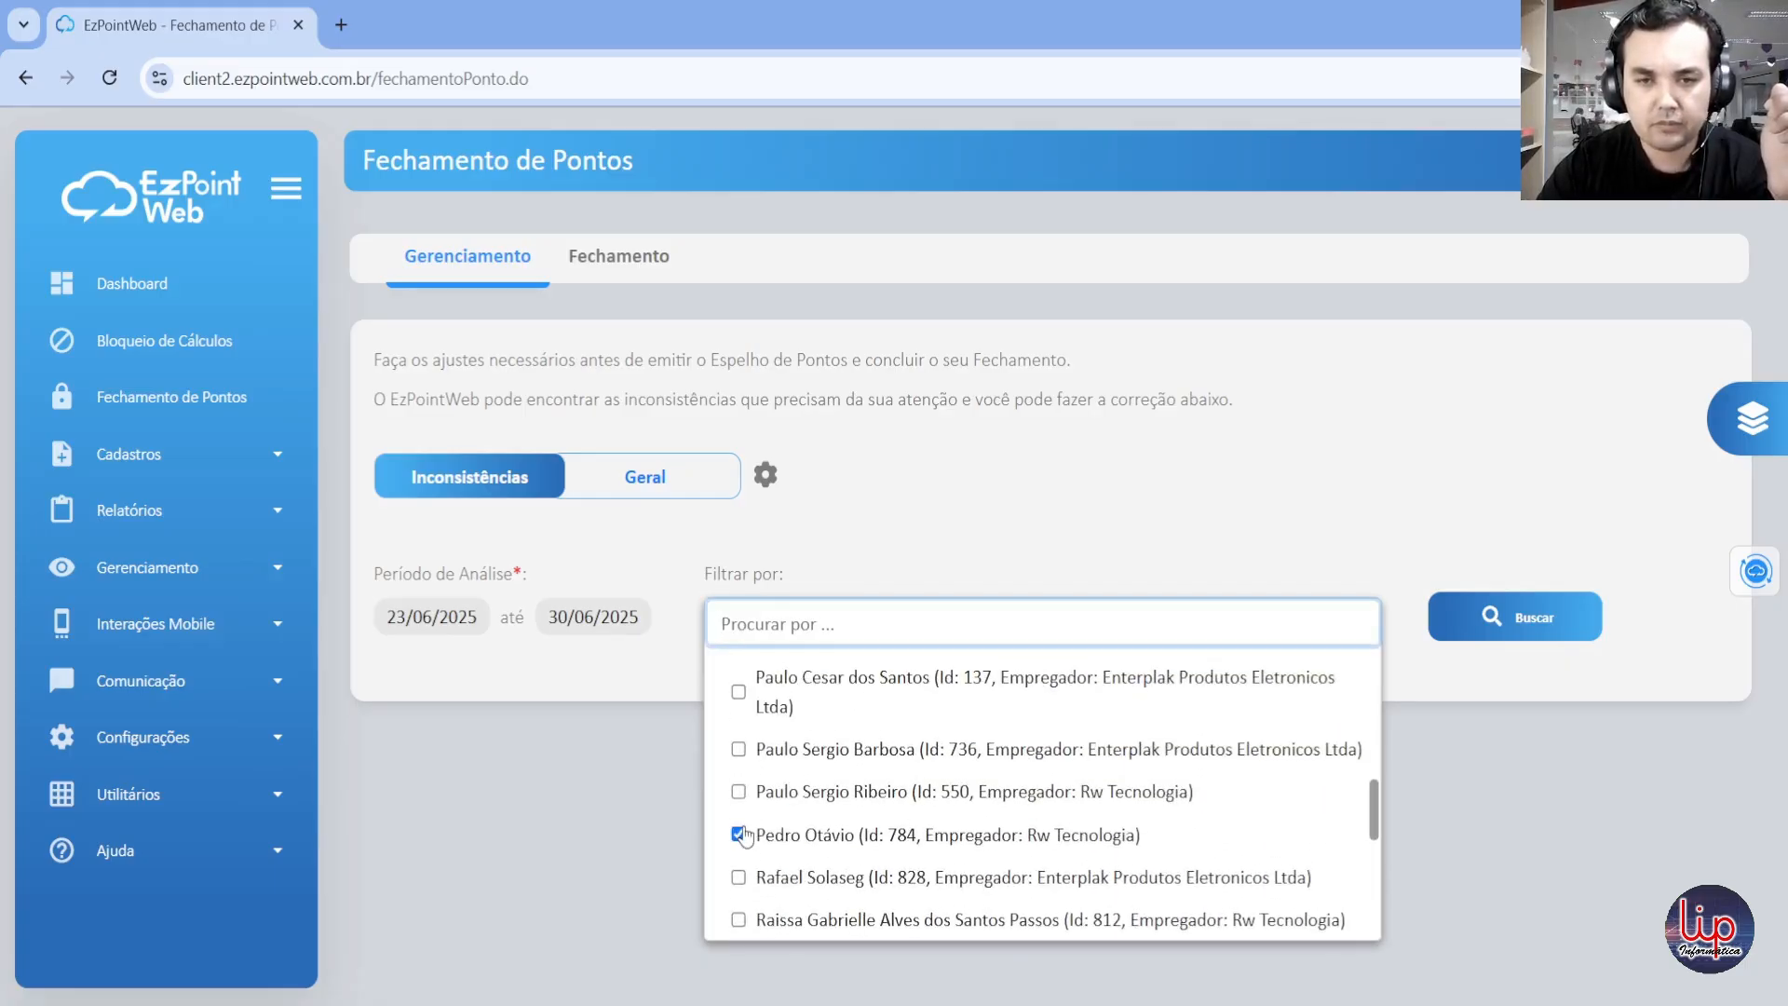
{"action": "left_click", "coordinate": [642, 841]}
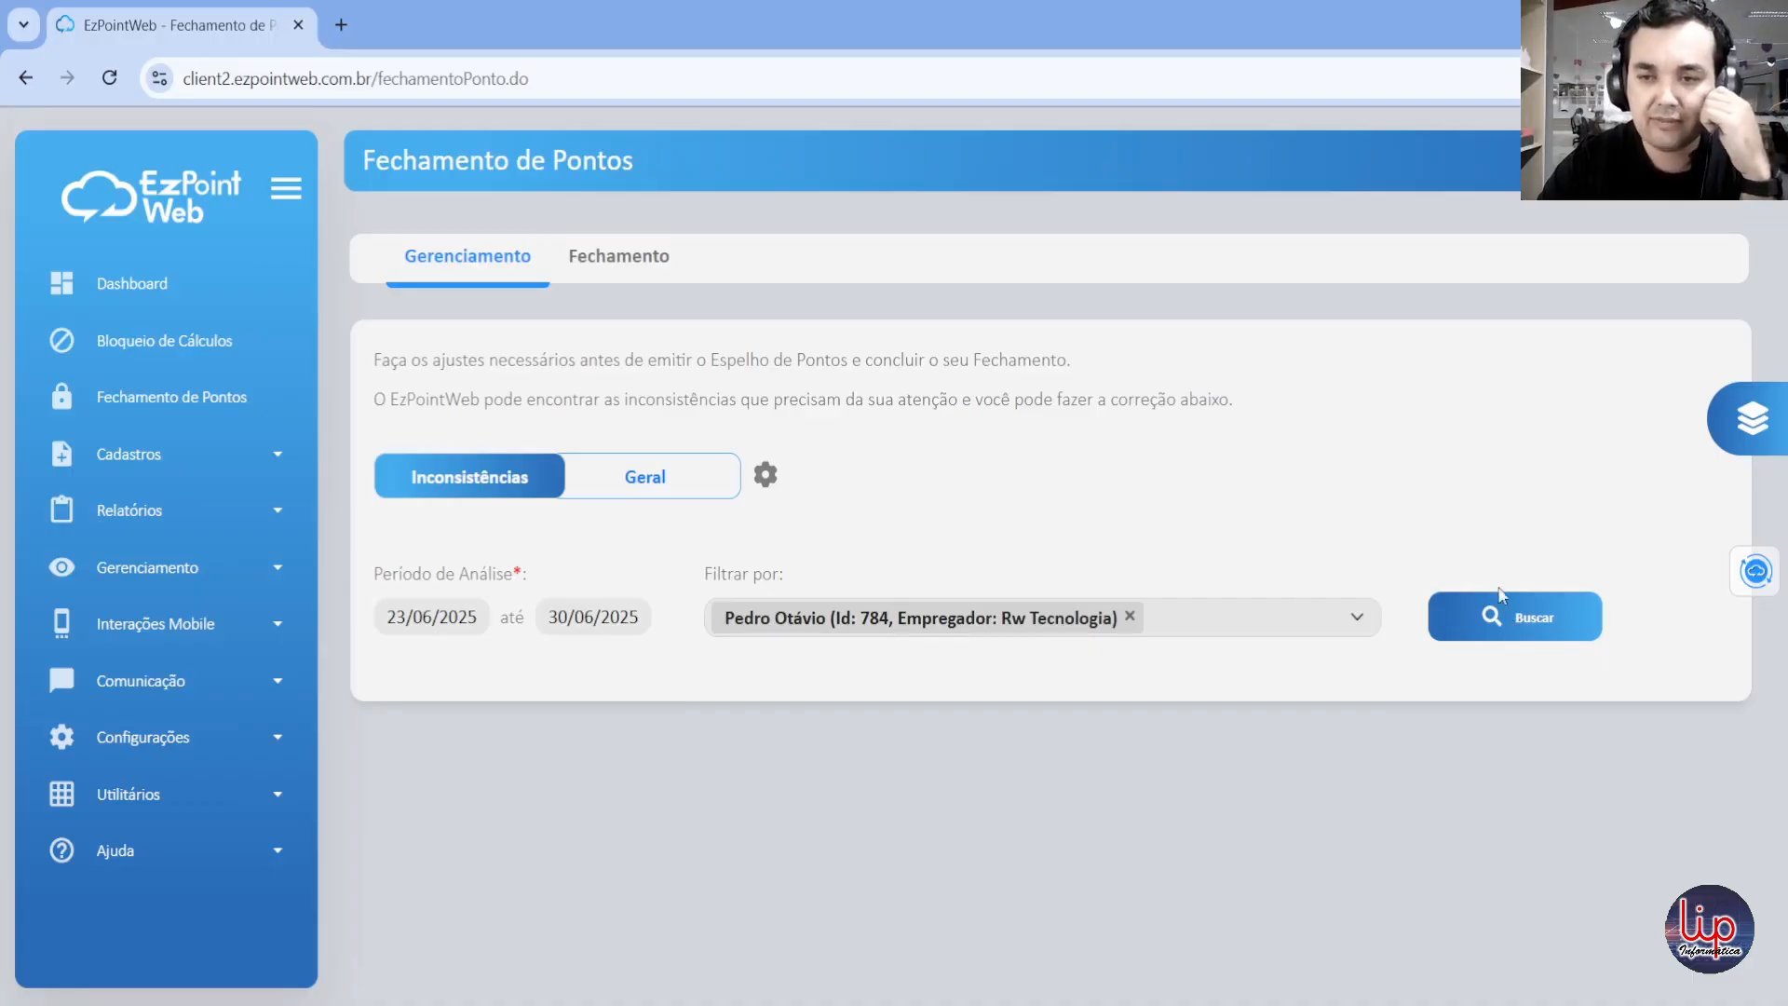
{"action": "left_click", "coordinate": [1534, 619]}
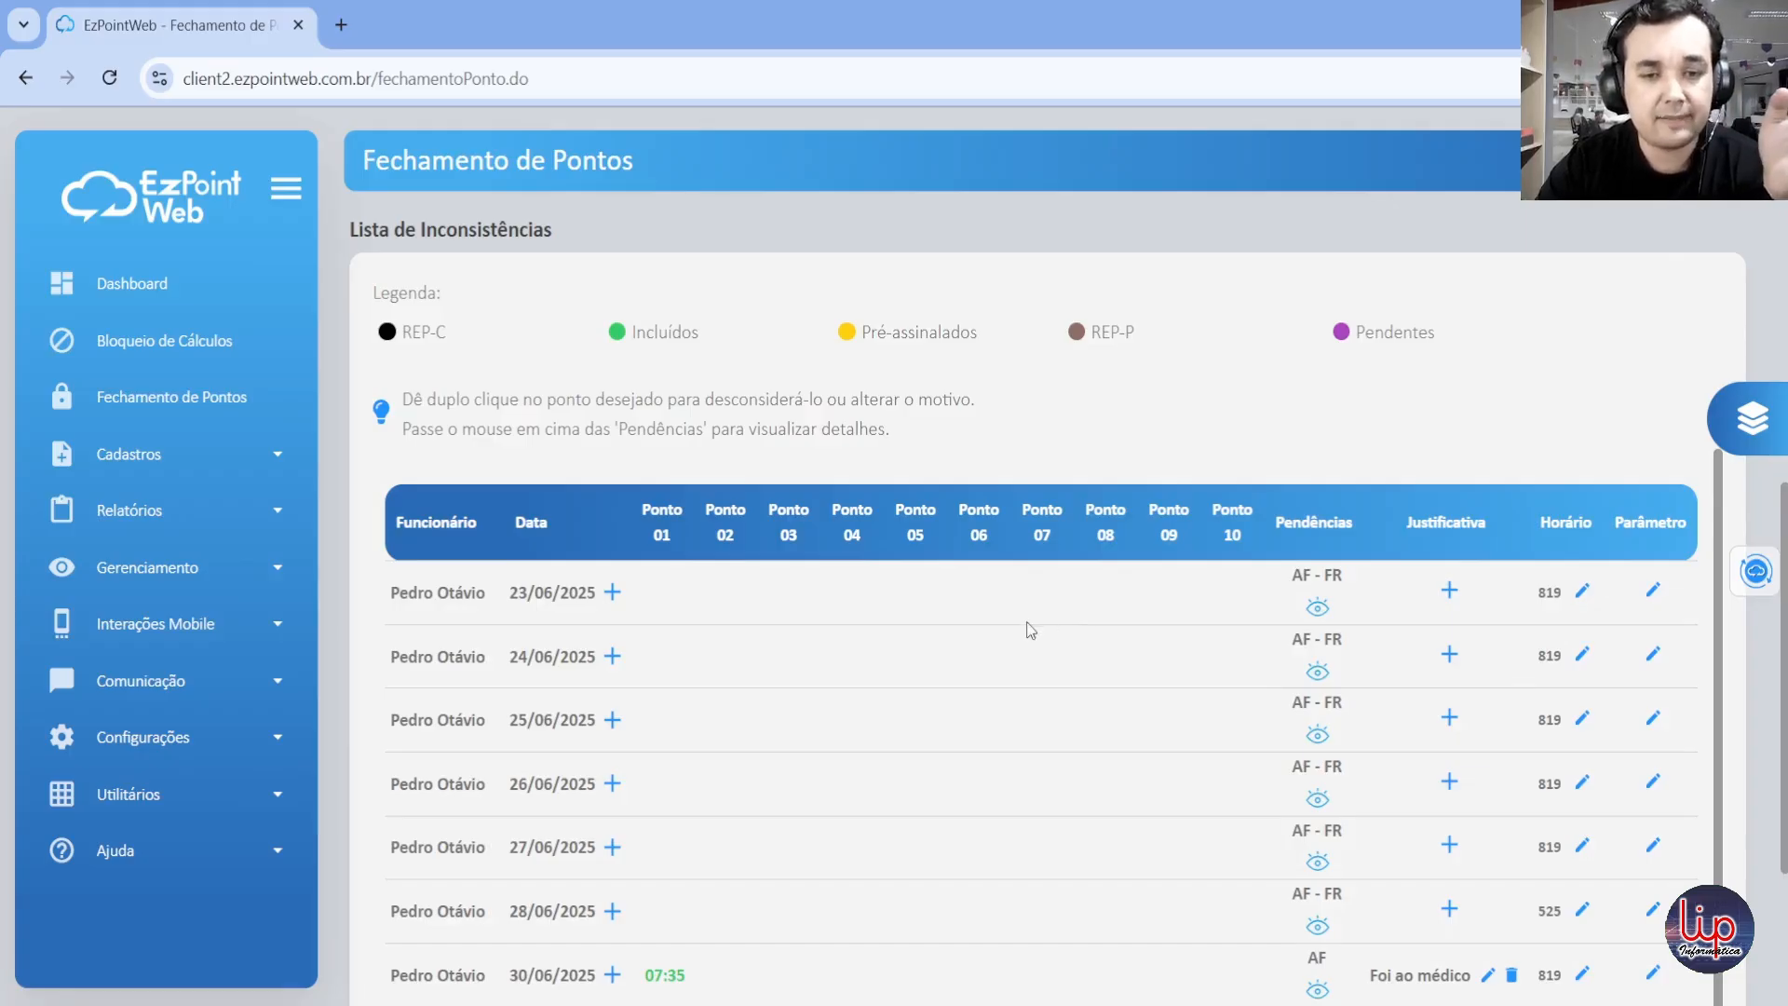
Step: Review the inconsistency list's legend, daily punches, pending issues and justifications for the filtered employee
{"action": "scroll", "coordinate": [1012, 613], "scroll_direction": "down", "scroll_amount": 1}
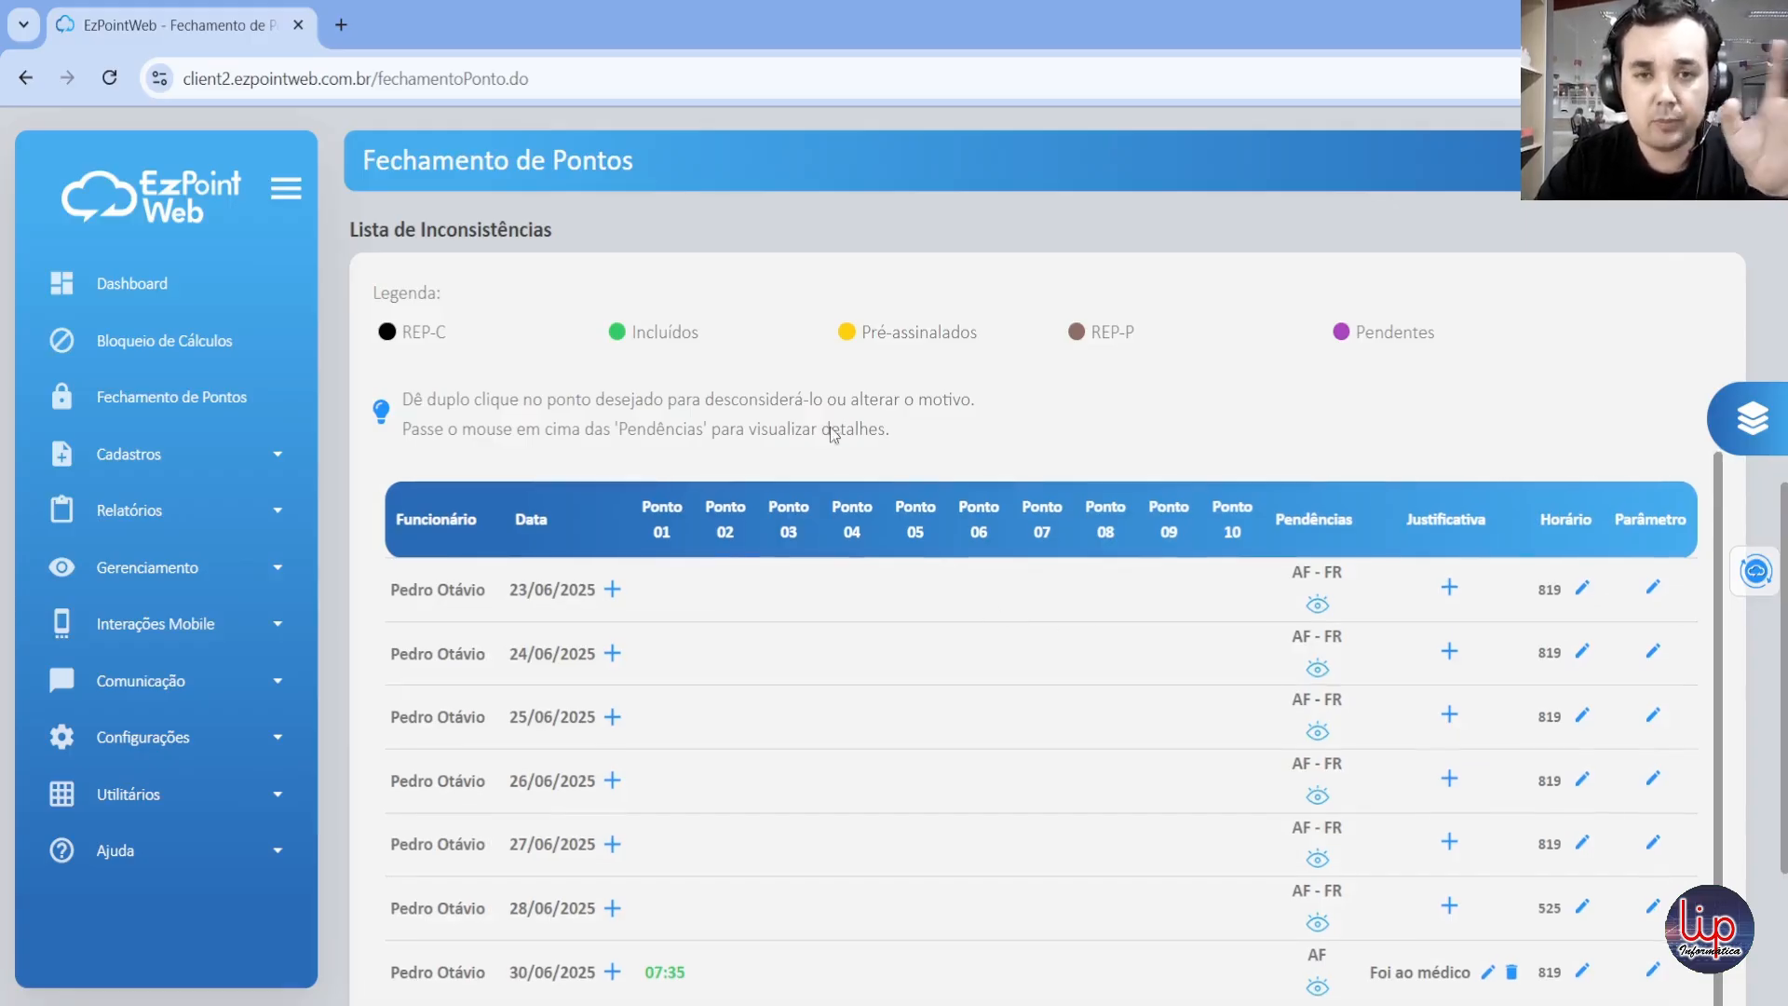
{"action": "scroll", "coordinate": [829, 430], "scroll_direction": "up", "scroll_amount": 4}
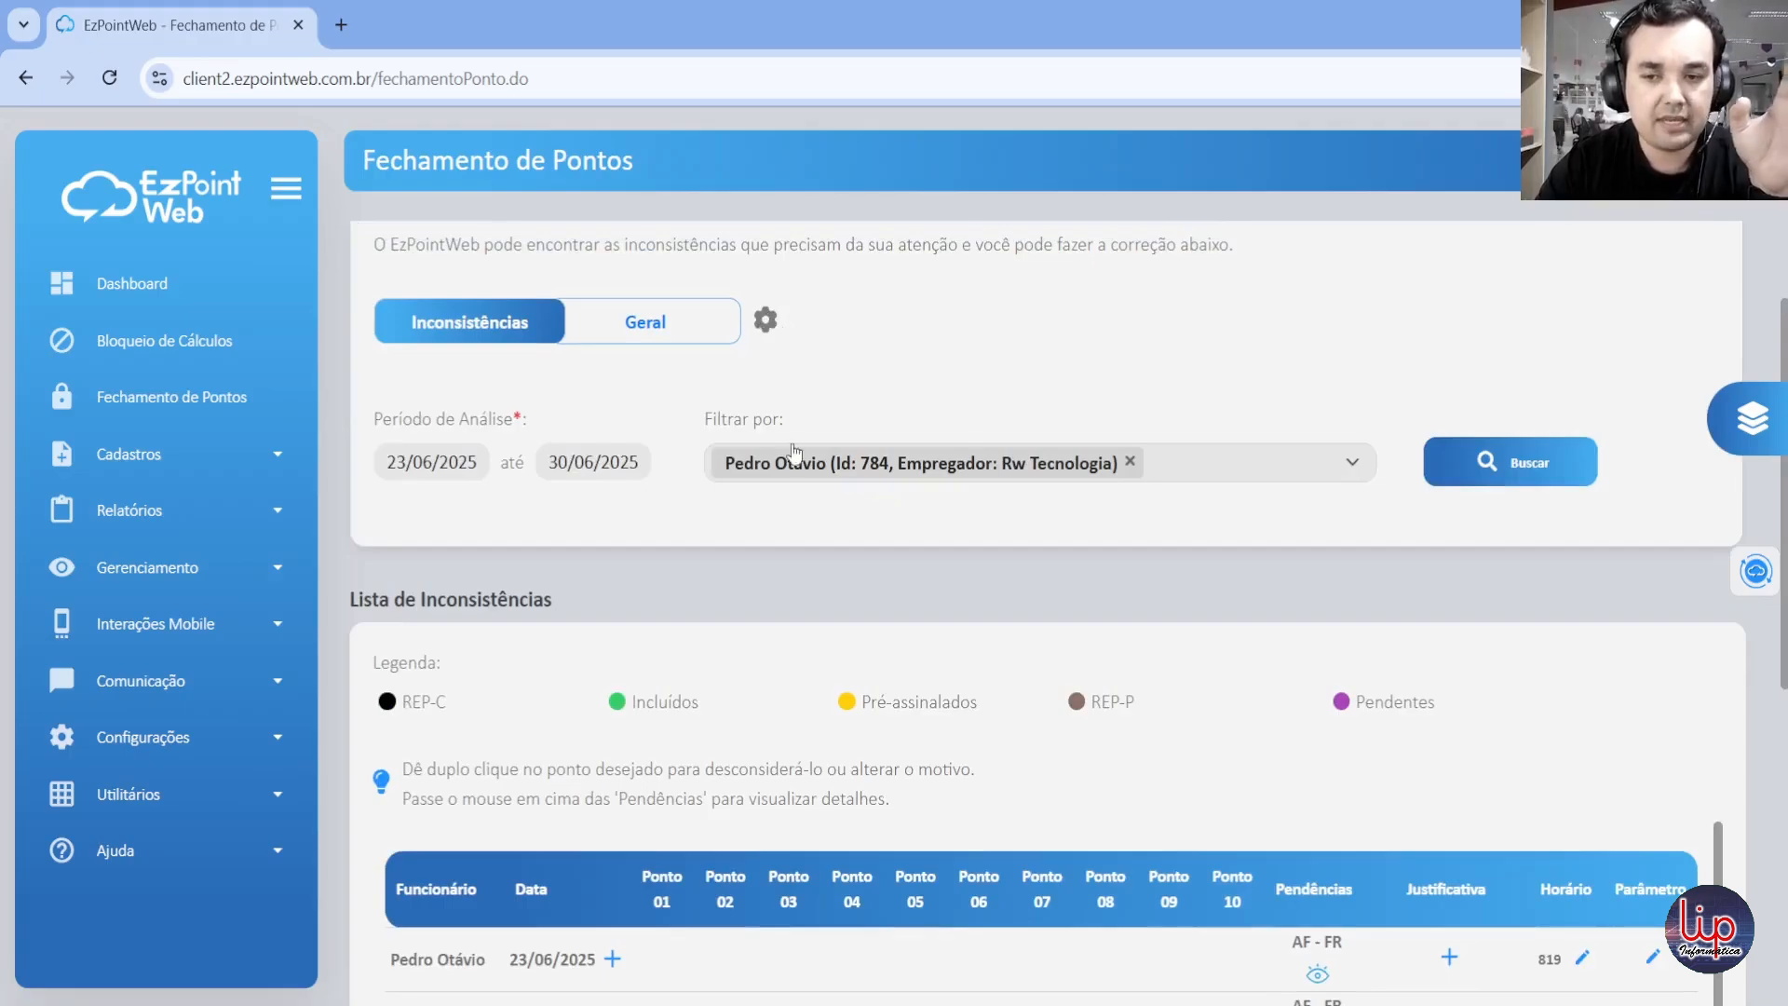
{"action": "scroll", "coordinate": [794, 459], "scroll_direction": "down", "scroll_amount": 1}
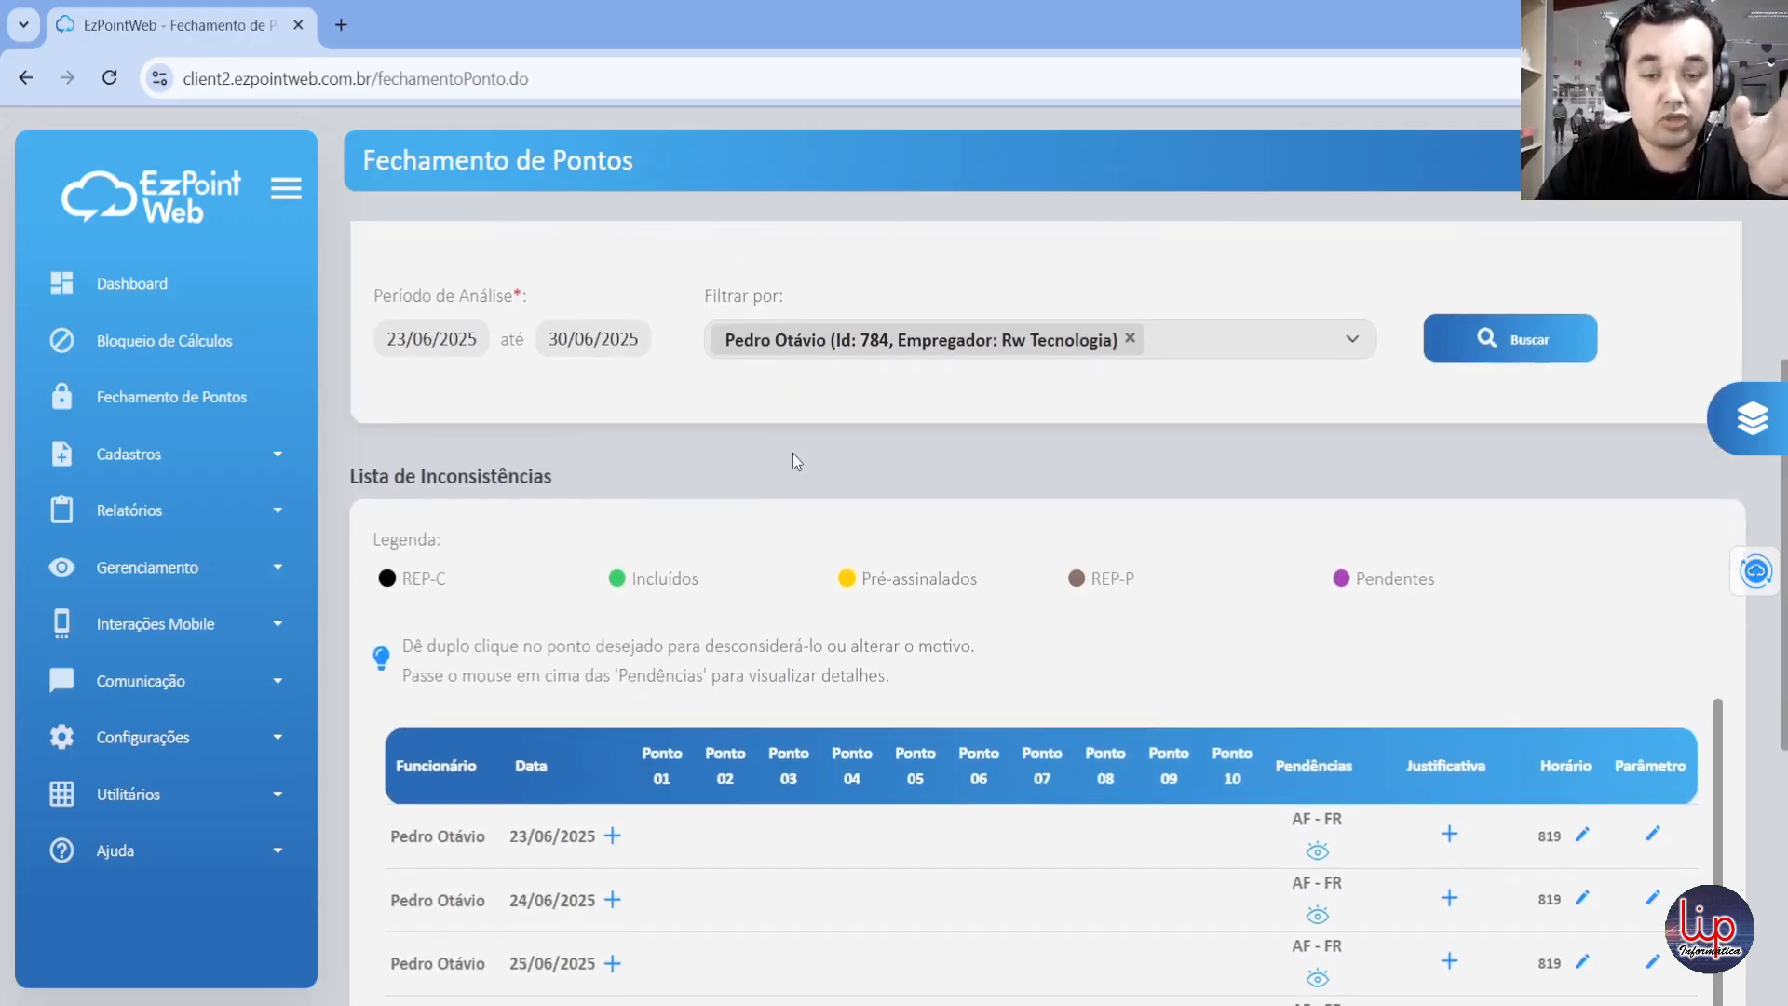
{"action": "scroll", "coordinate": [791, 453], "scroll_direction": "down", "scroll_amount": 3}
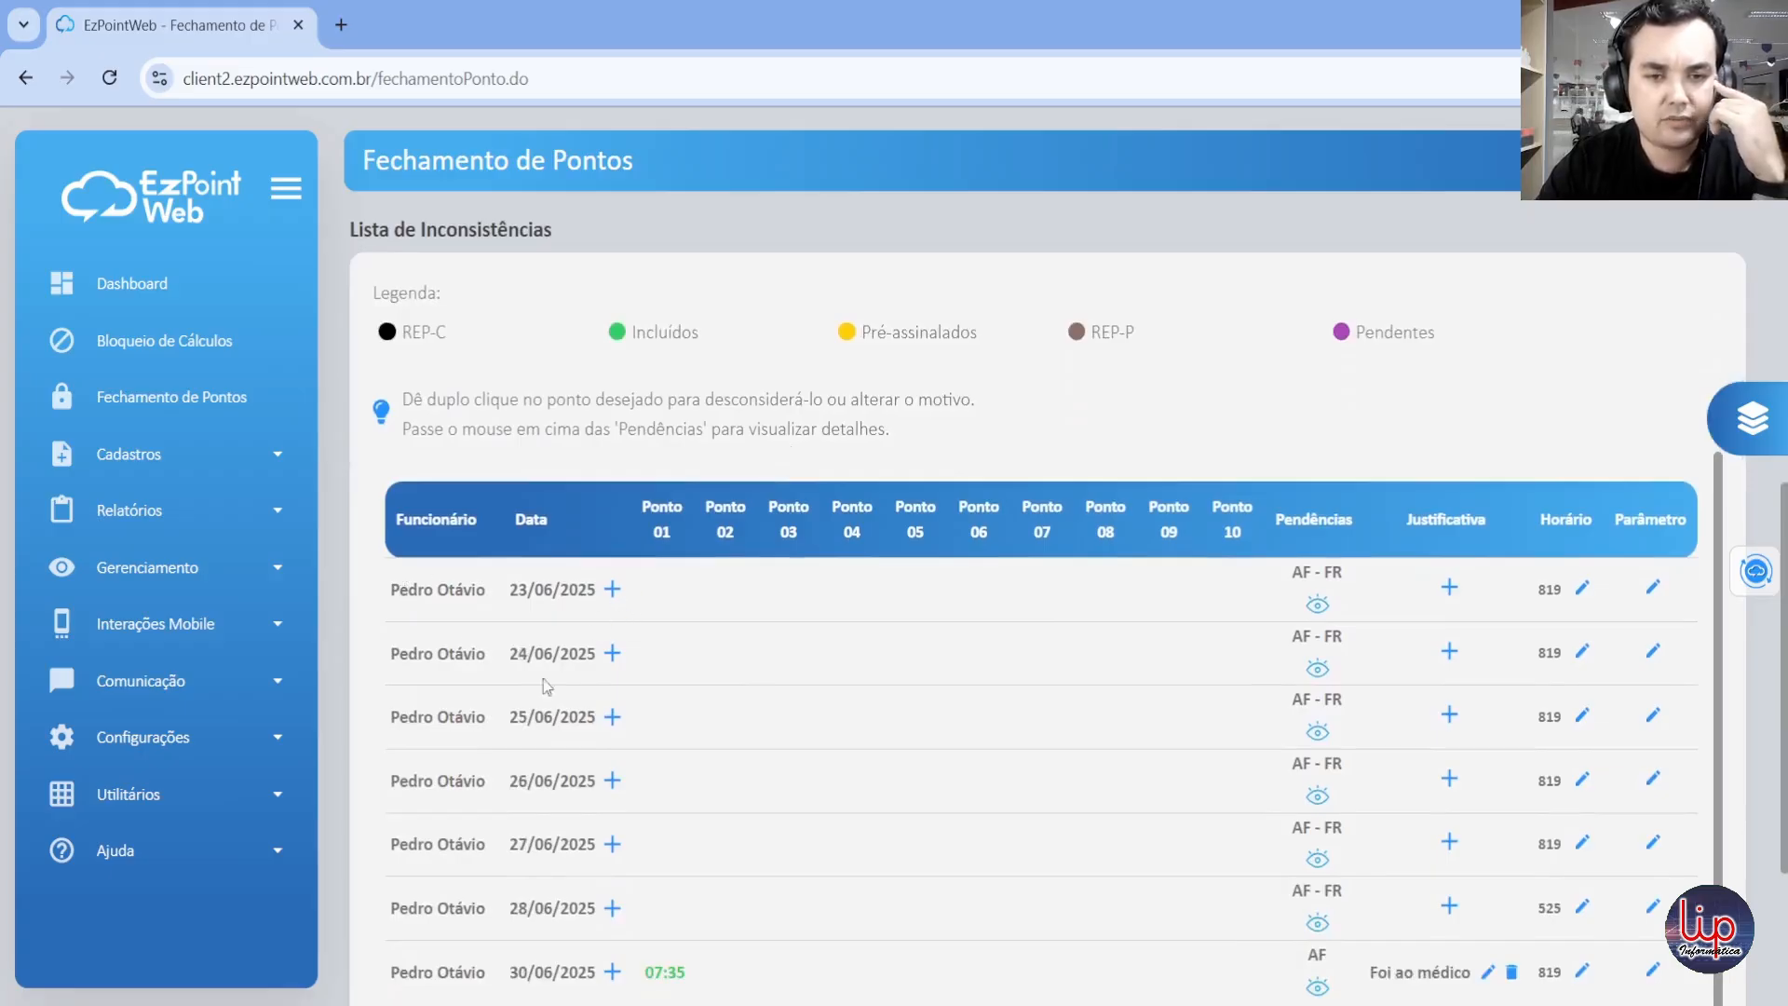
{"action": "scroll", "coordinate": [587, 749], "scroll_direction": "down", "scroll_amount": 1}
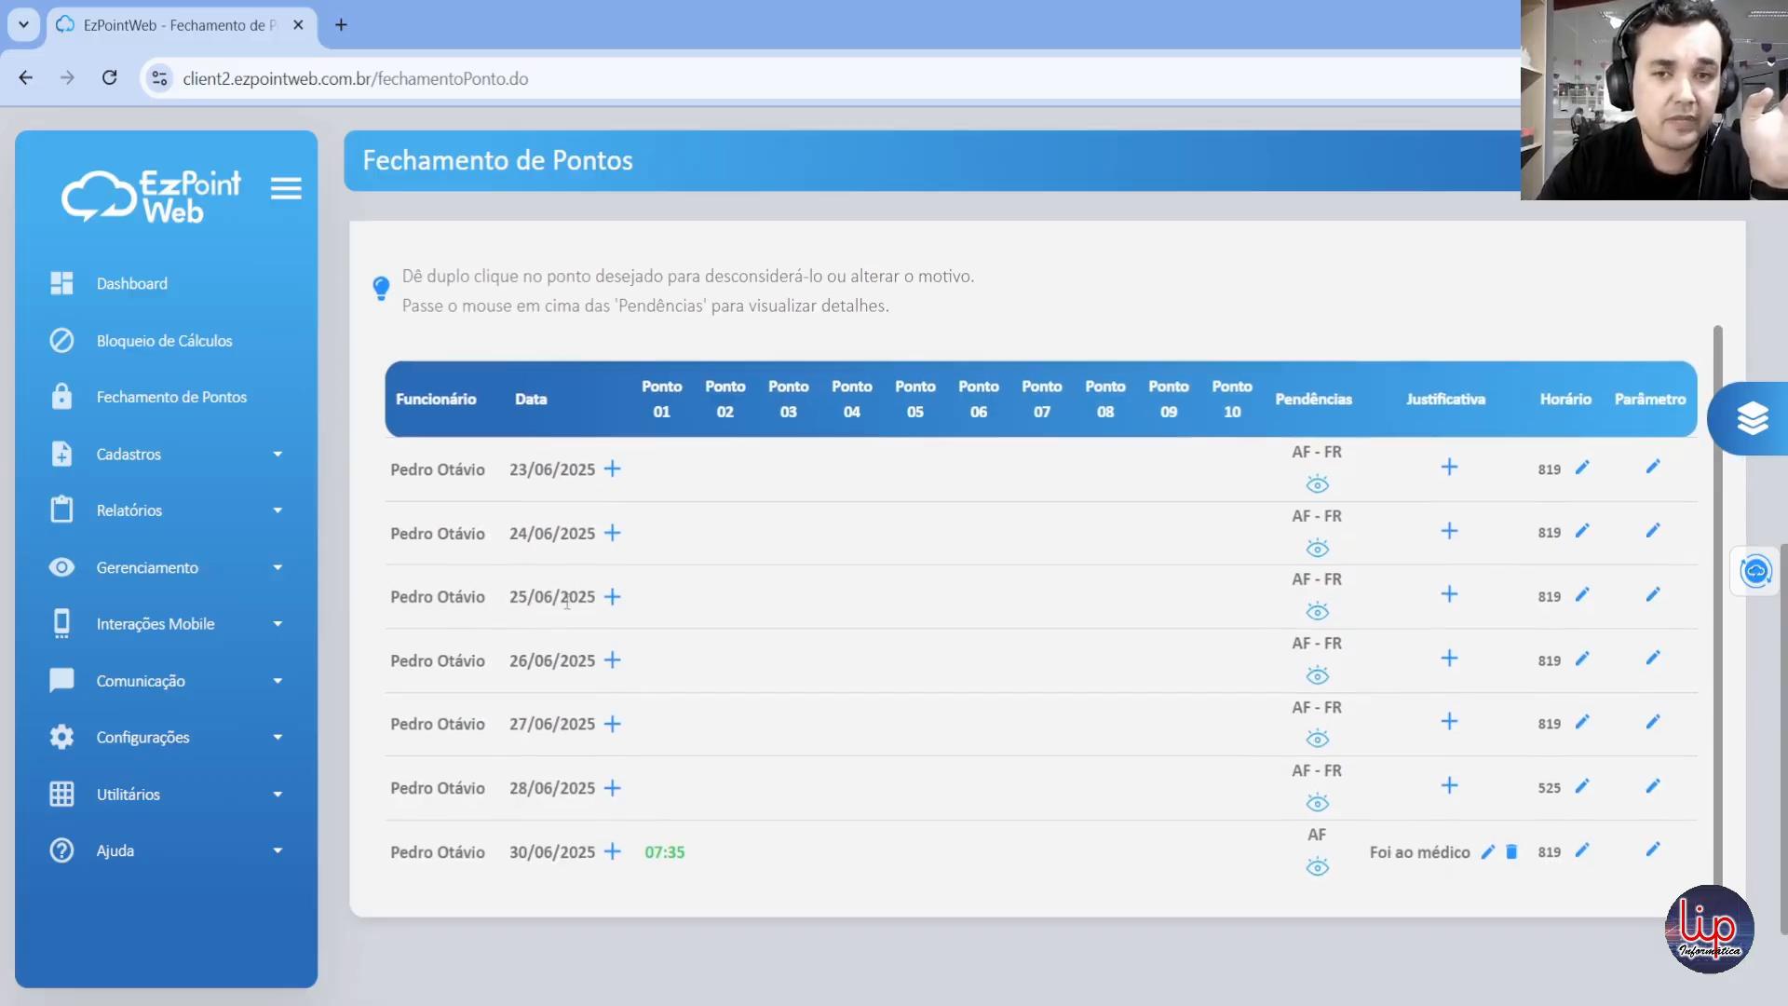
Step: Add a second Rw Tecnologia employee to the Funcionários filter and search for both employees' inconsistencies
{"action": "scroll", "coordinate": [896, 499], "scroll_direction": "up", "scroll_amount": 3}
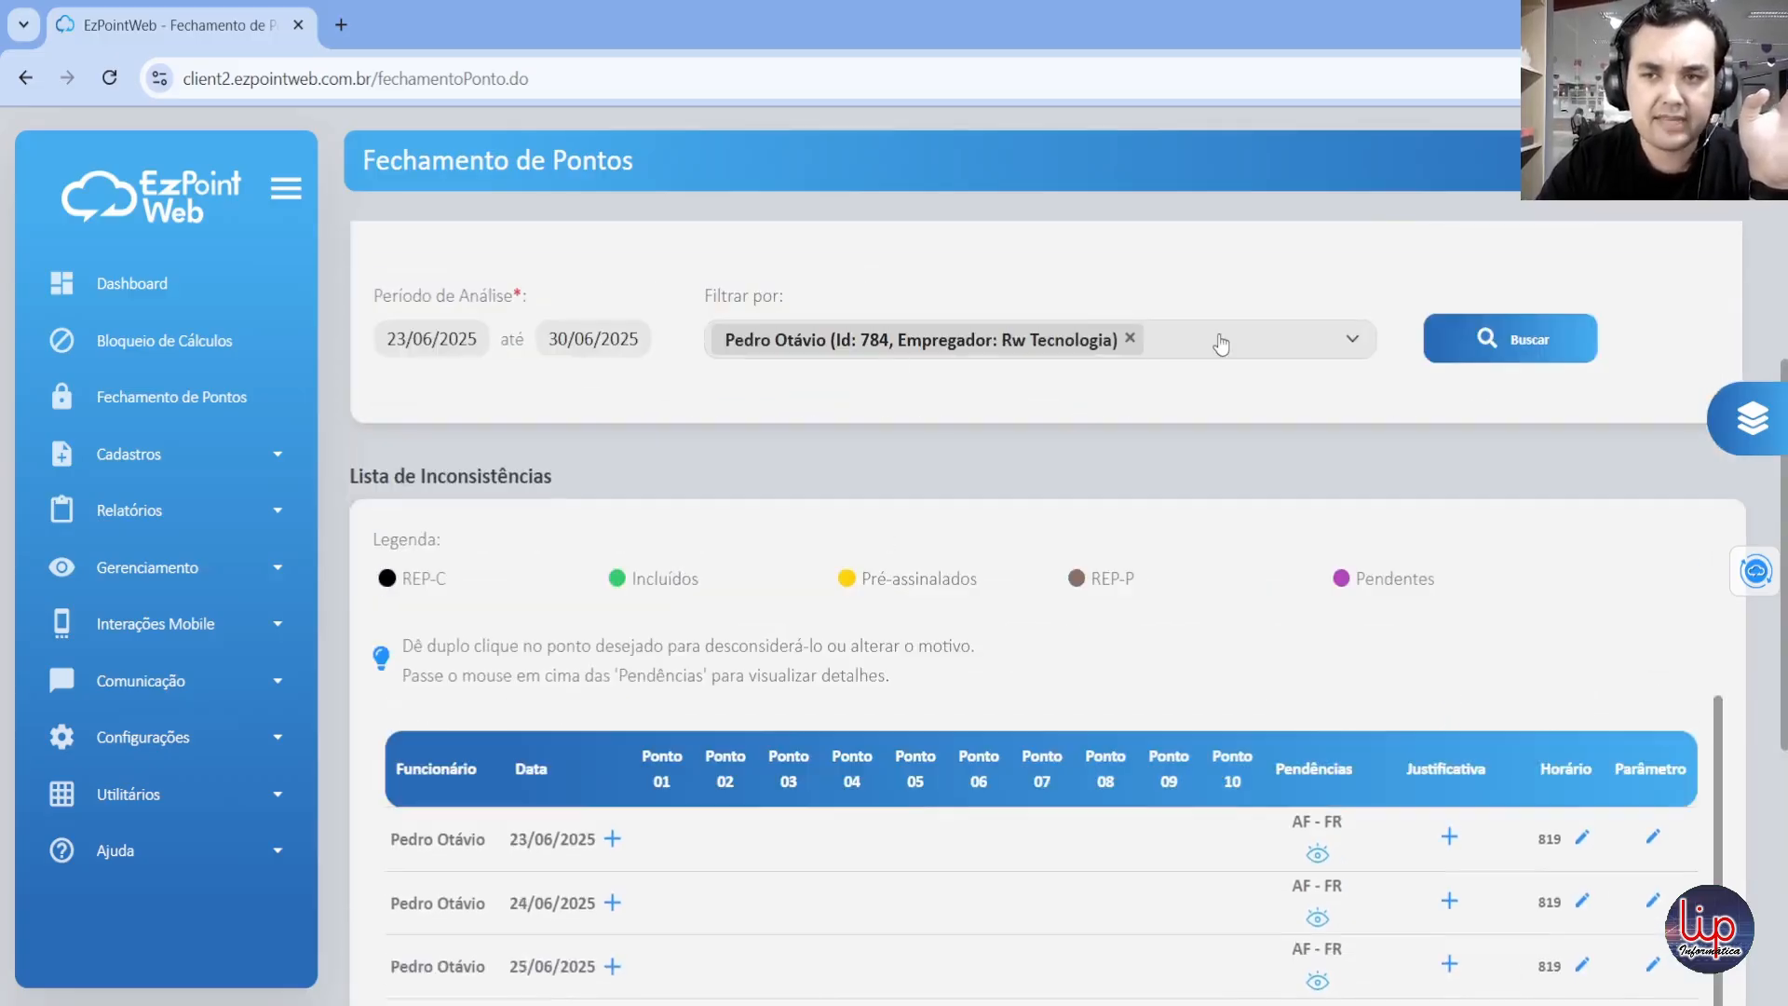
{"action": "left_click", "coordinate": [1221, 345]}
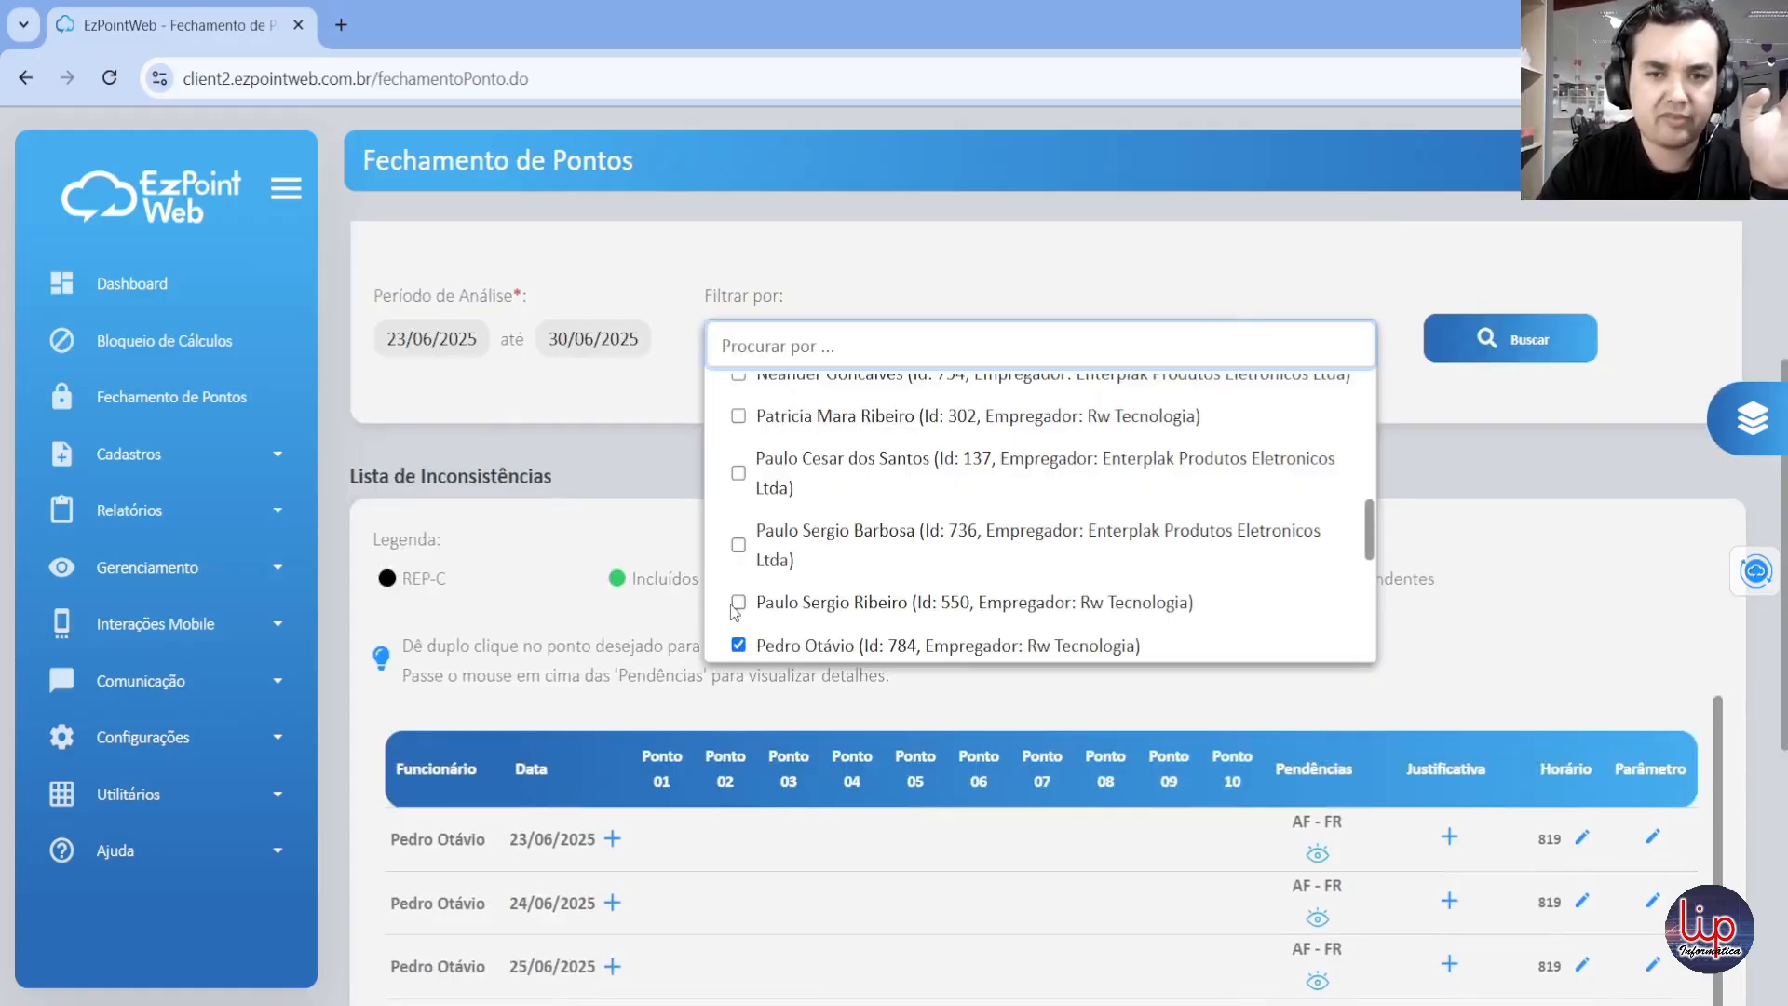
{"action": "scroll", "coordinate": [808, 554], "scroll_direction": "down", "scroll_amount": 1}
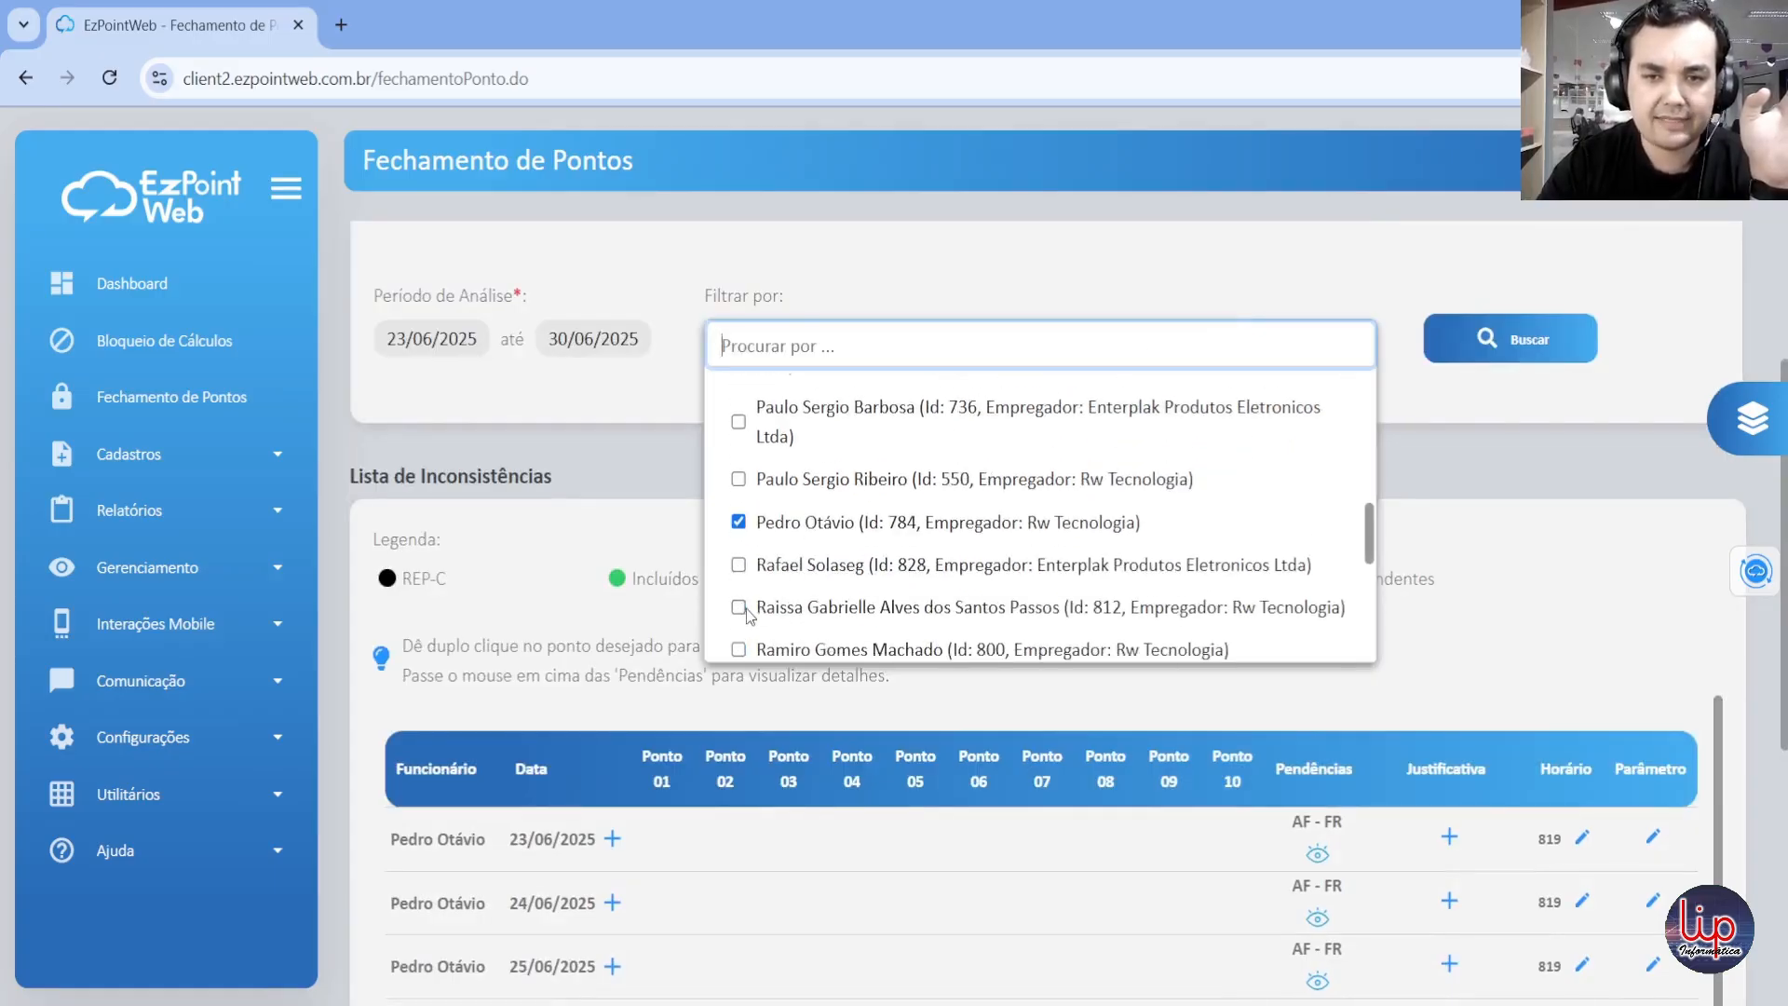
{"action": "left_click", "coordinate": [740, 609]}
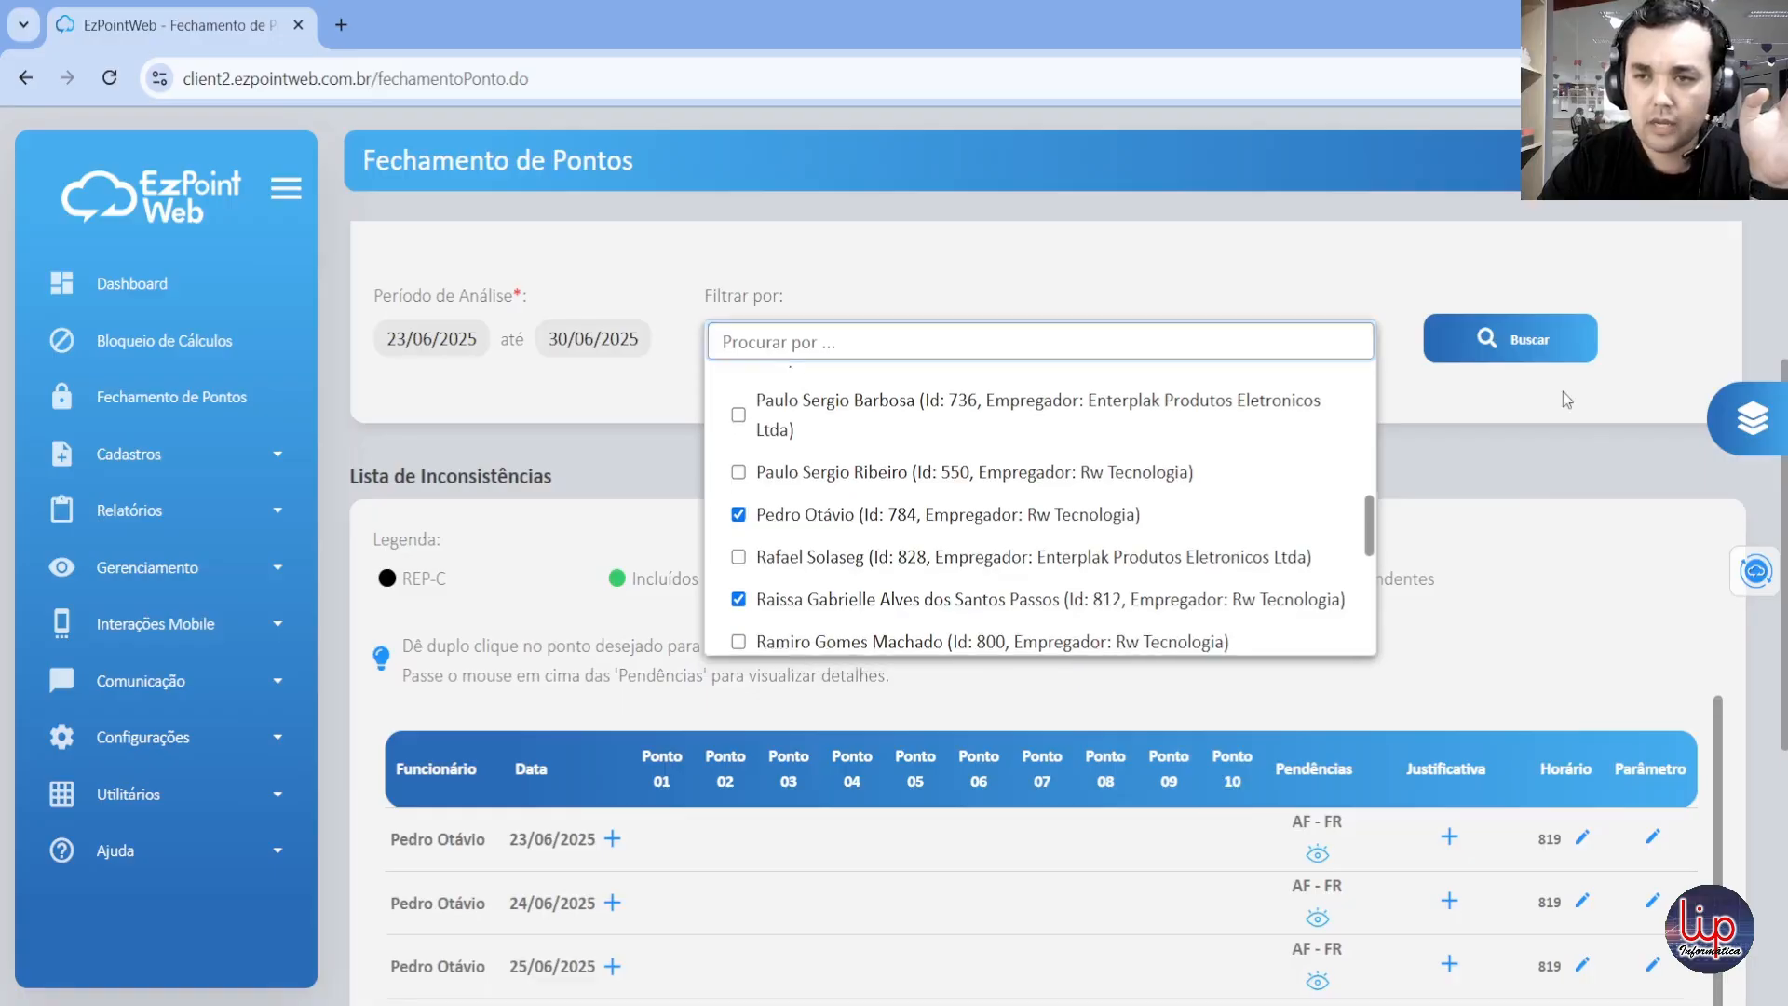
{"action": "left_click", "coordinate": [1532, 349]}
{"action": "left_click", "coordinate": [1525, 342]}
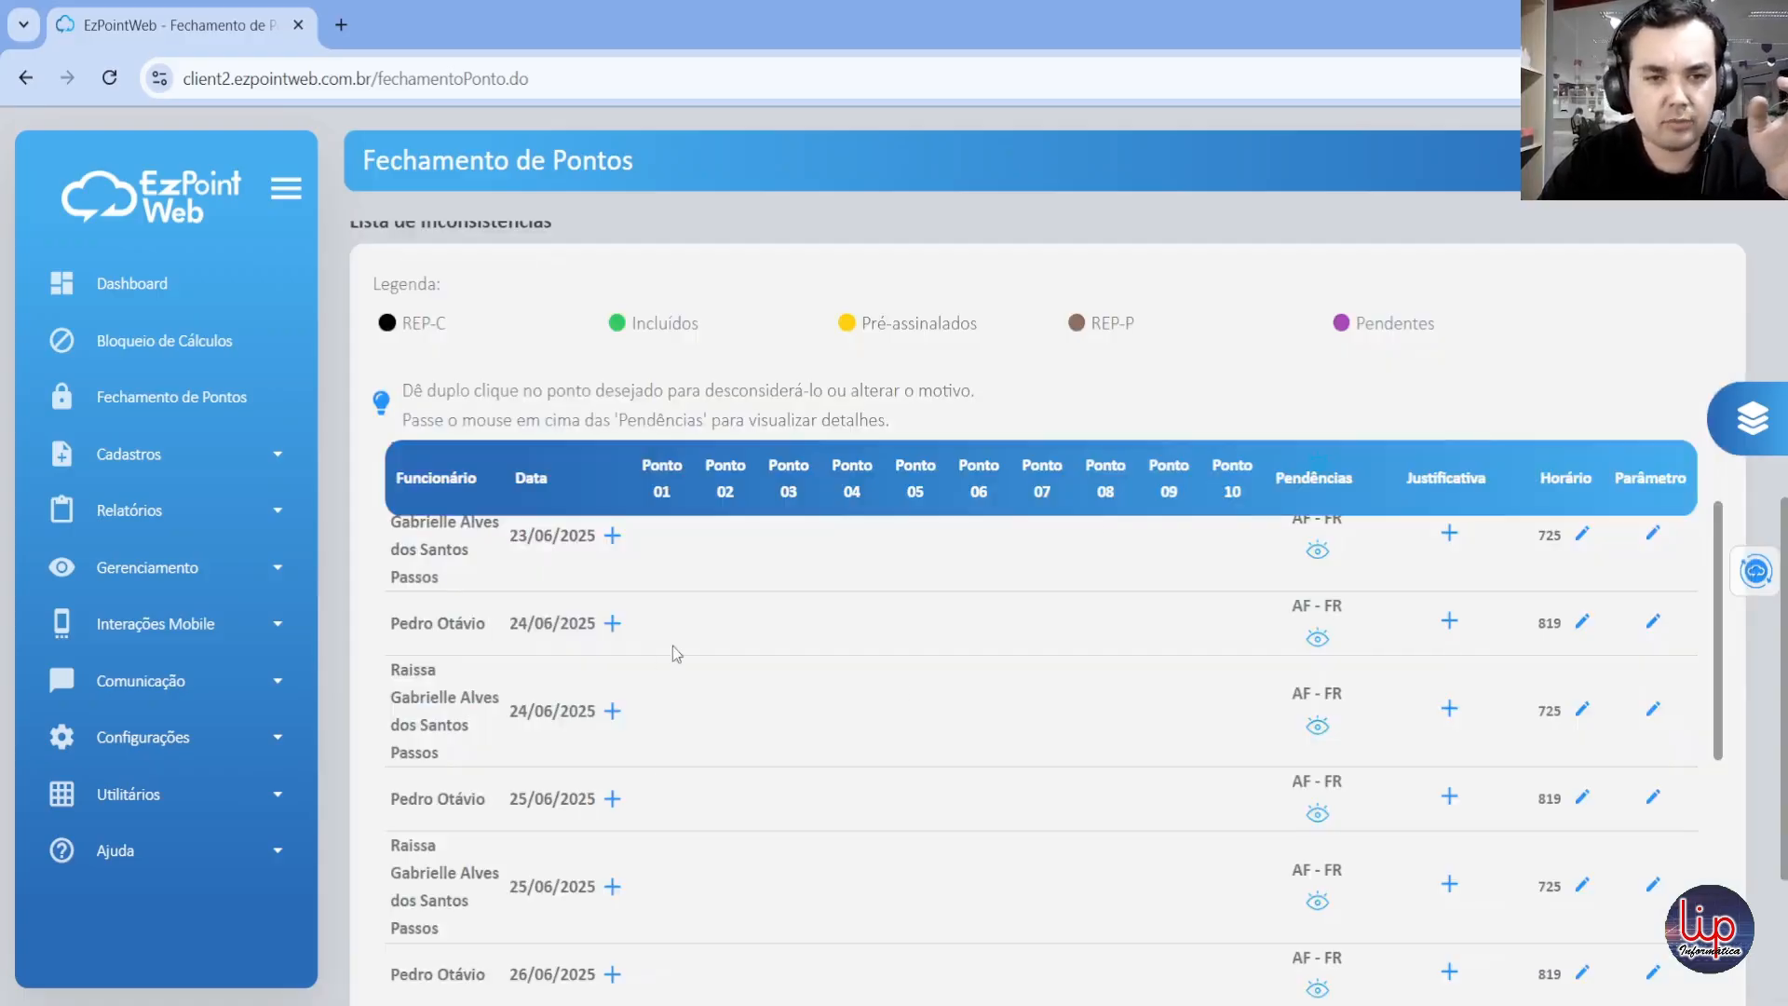
Step: Review both employees' inconsistencies day by day, comparing the dates, missing punches and pending issues
{"action": "scroll", "coordinate": [673, 645], "scroll_direction": "up", "scroll_amount": 2}
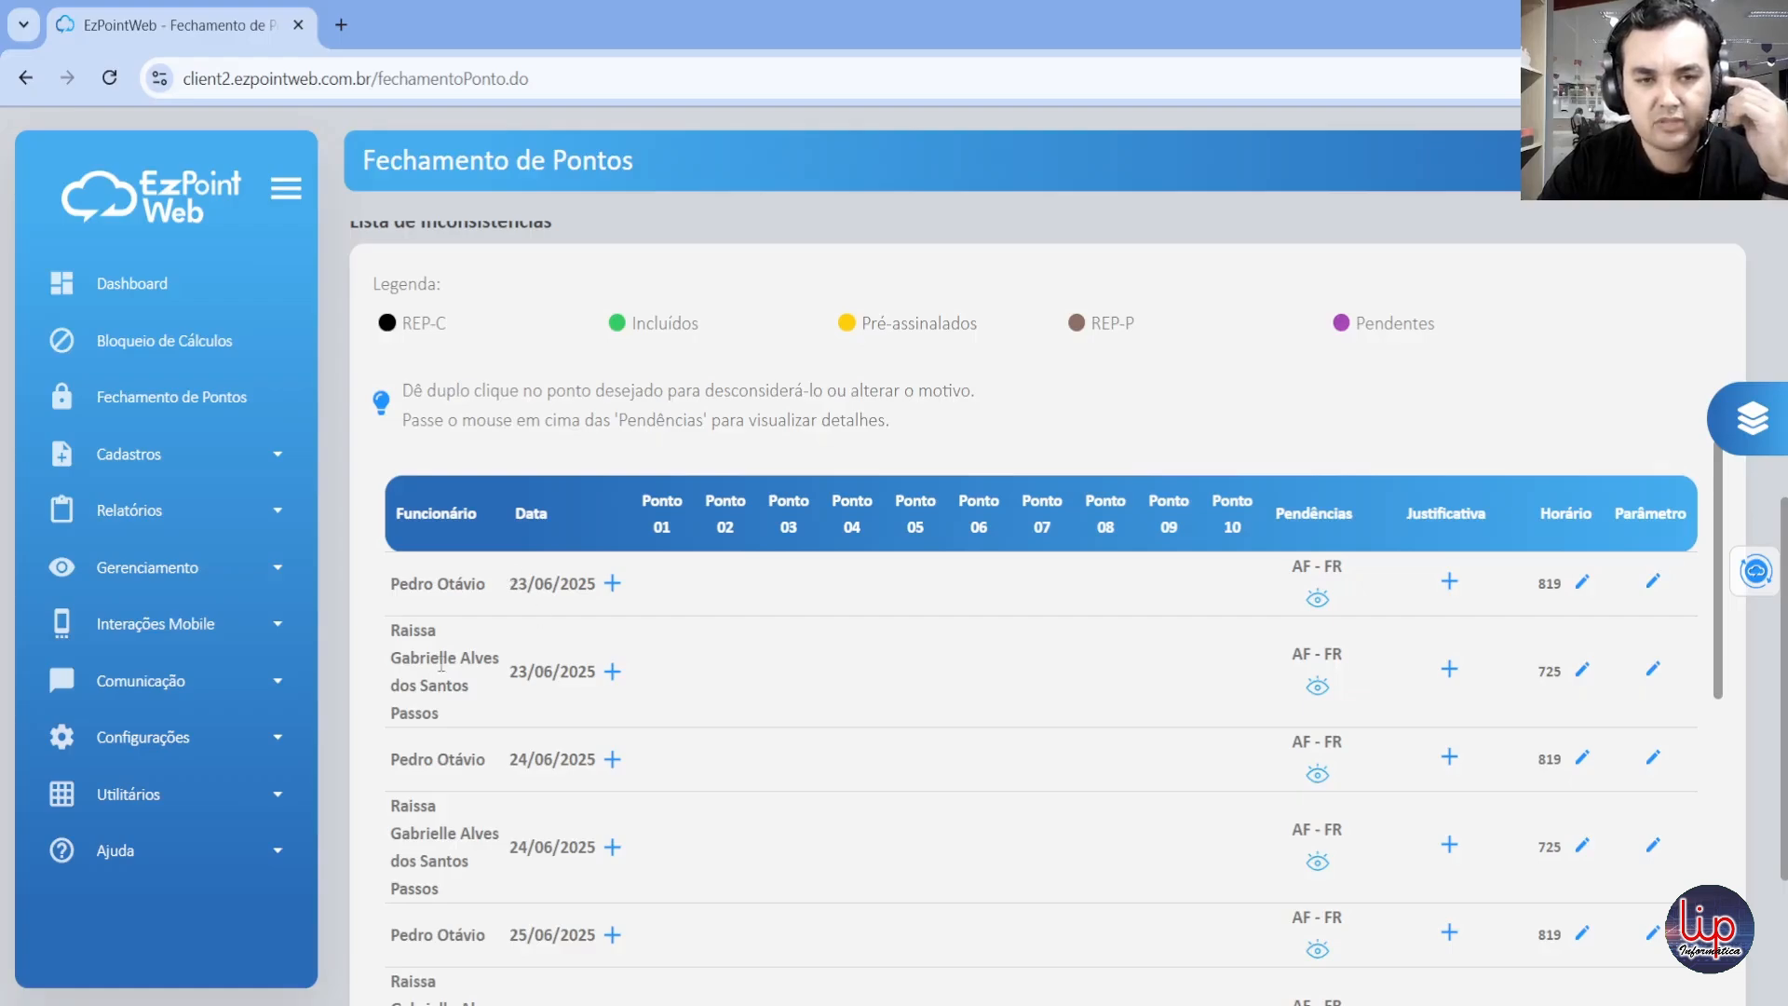
{"action": "left_click_drag", "start_coordinate": [581, 678], "coordinate": [578, 678]}
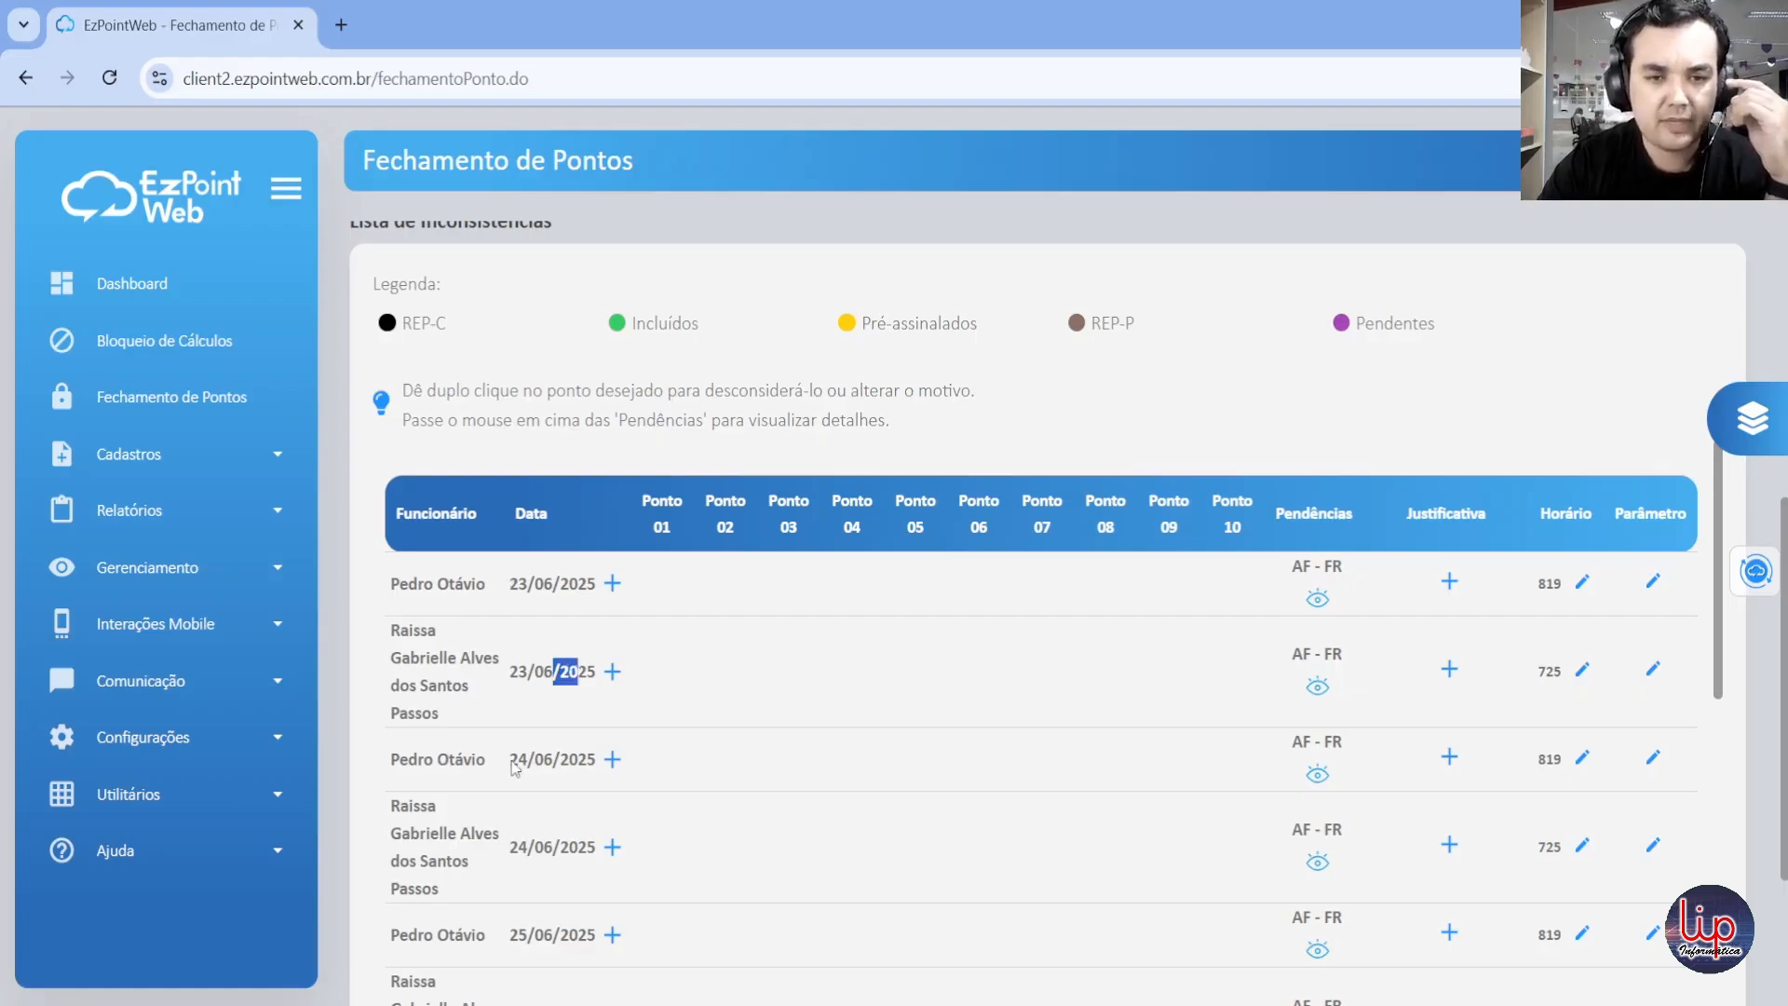
{"action": "left_click_drag", "start_coordinate": [515, 766], "coordinate": [587, 761]}
{"action": "left_click_drag", "start_coordinate": [519, 839], "coordinate": [606, 847]}
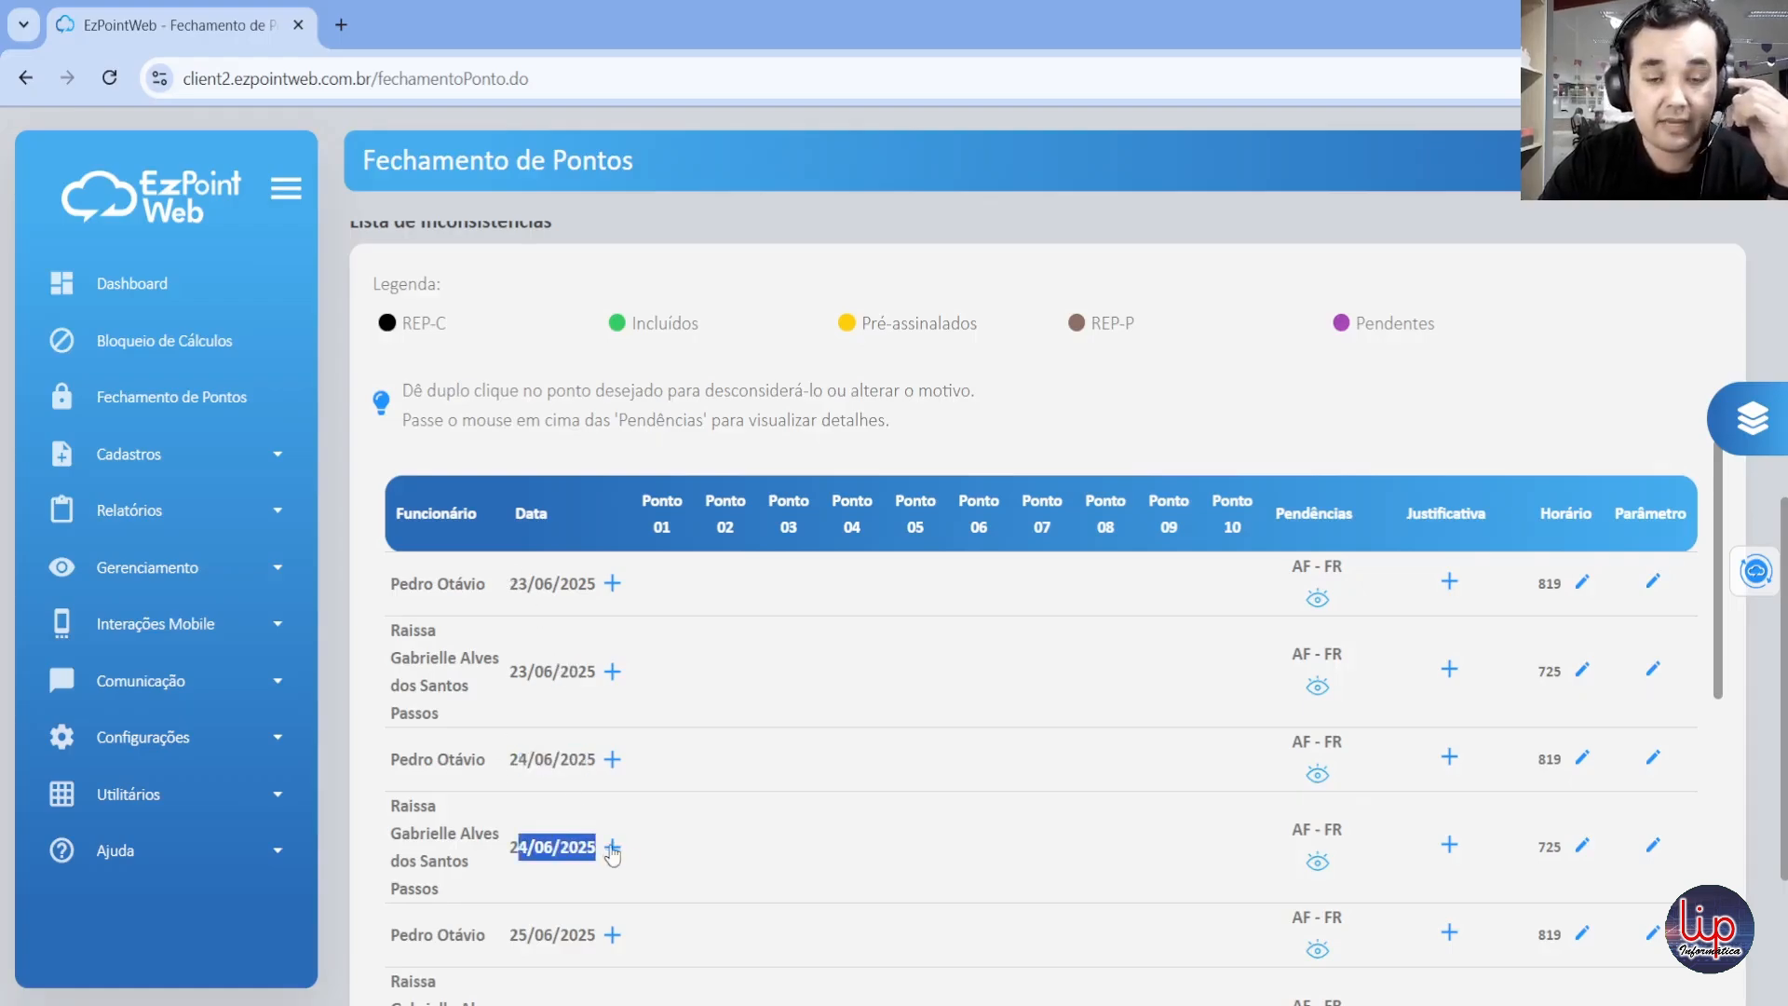
{"action": "left_click", "coordinate": [868, 810]}
{"action": "scroll", "coordinate": [868, 810], "scroll_direction": "down", "scroll_amount": 1}
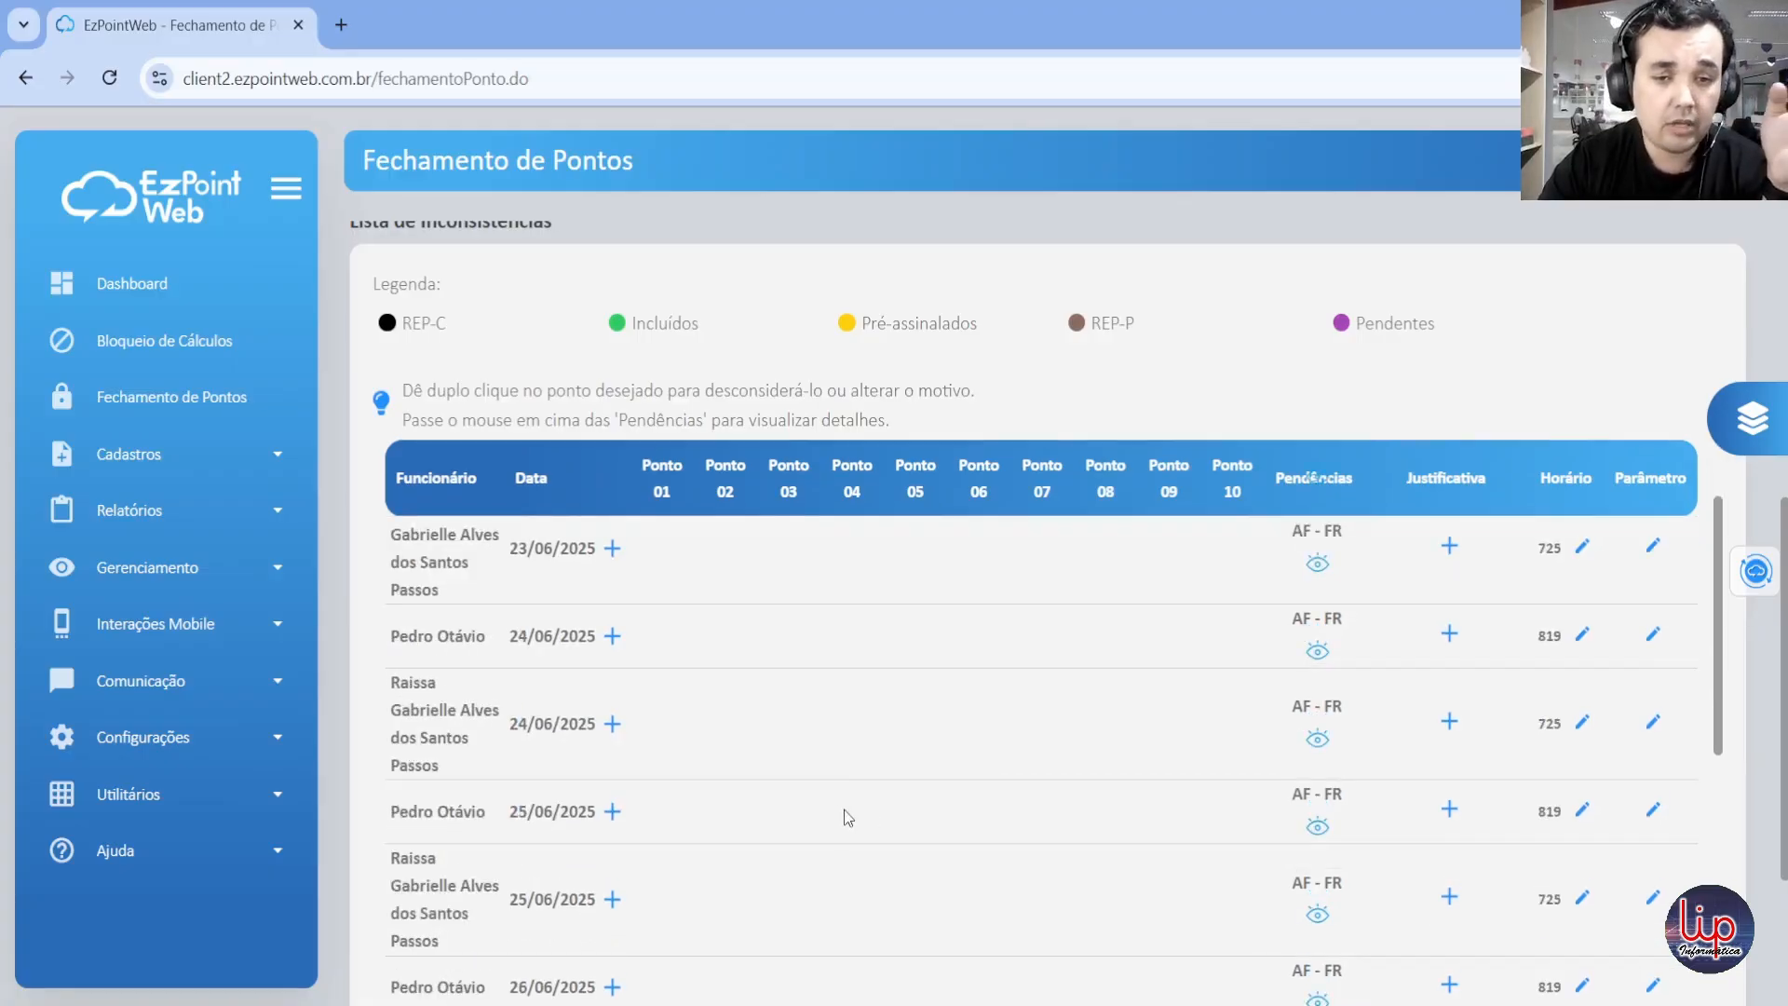
{"action": "scroll", "coordinate": [750, 807], "scroll_direction": "down", "scroll_amount": 2}
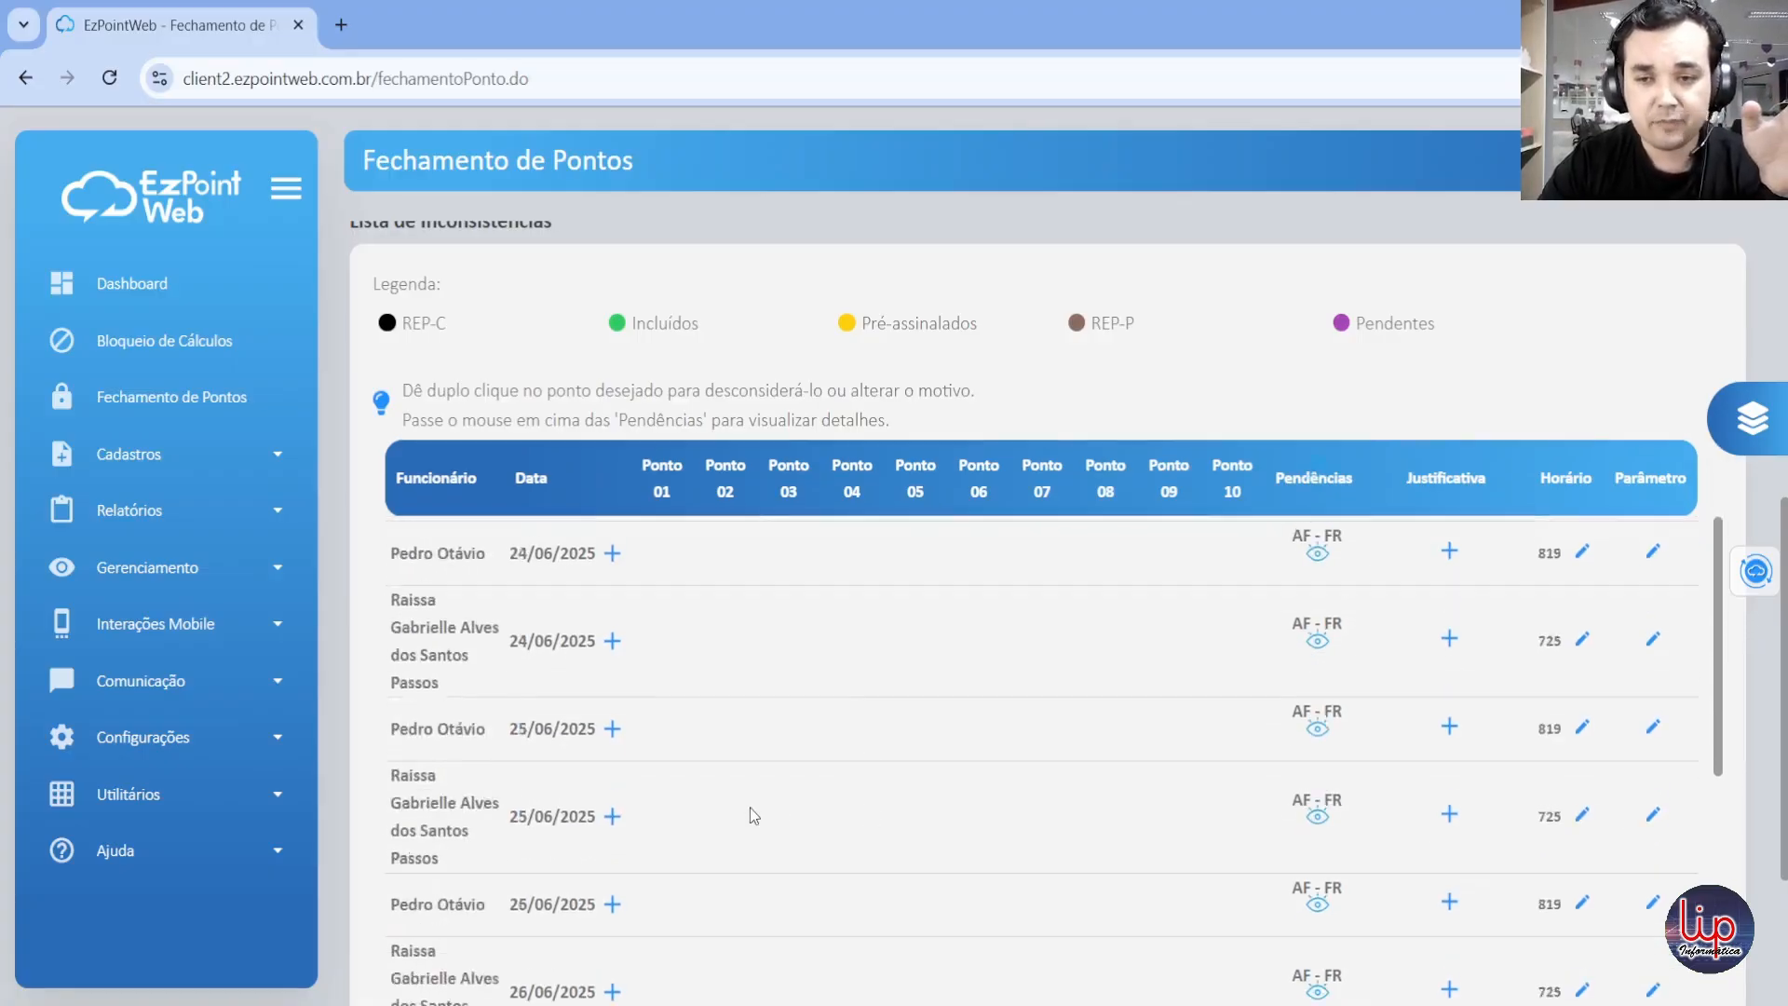
{"action": "scroll", "coordinate": [900, 246], "scroll_direction": "down", "scroll_amount": 1}
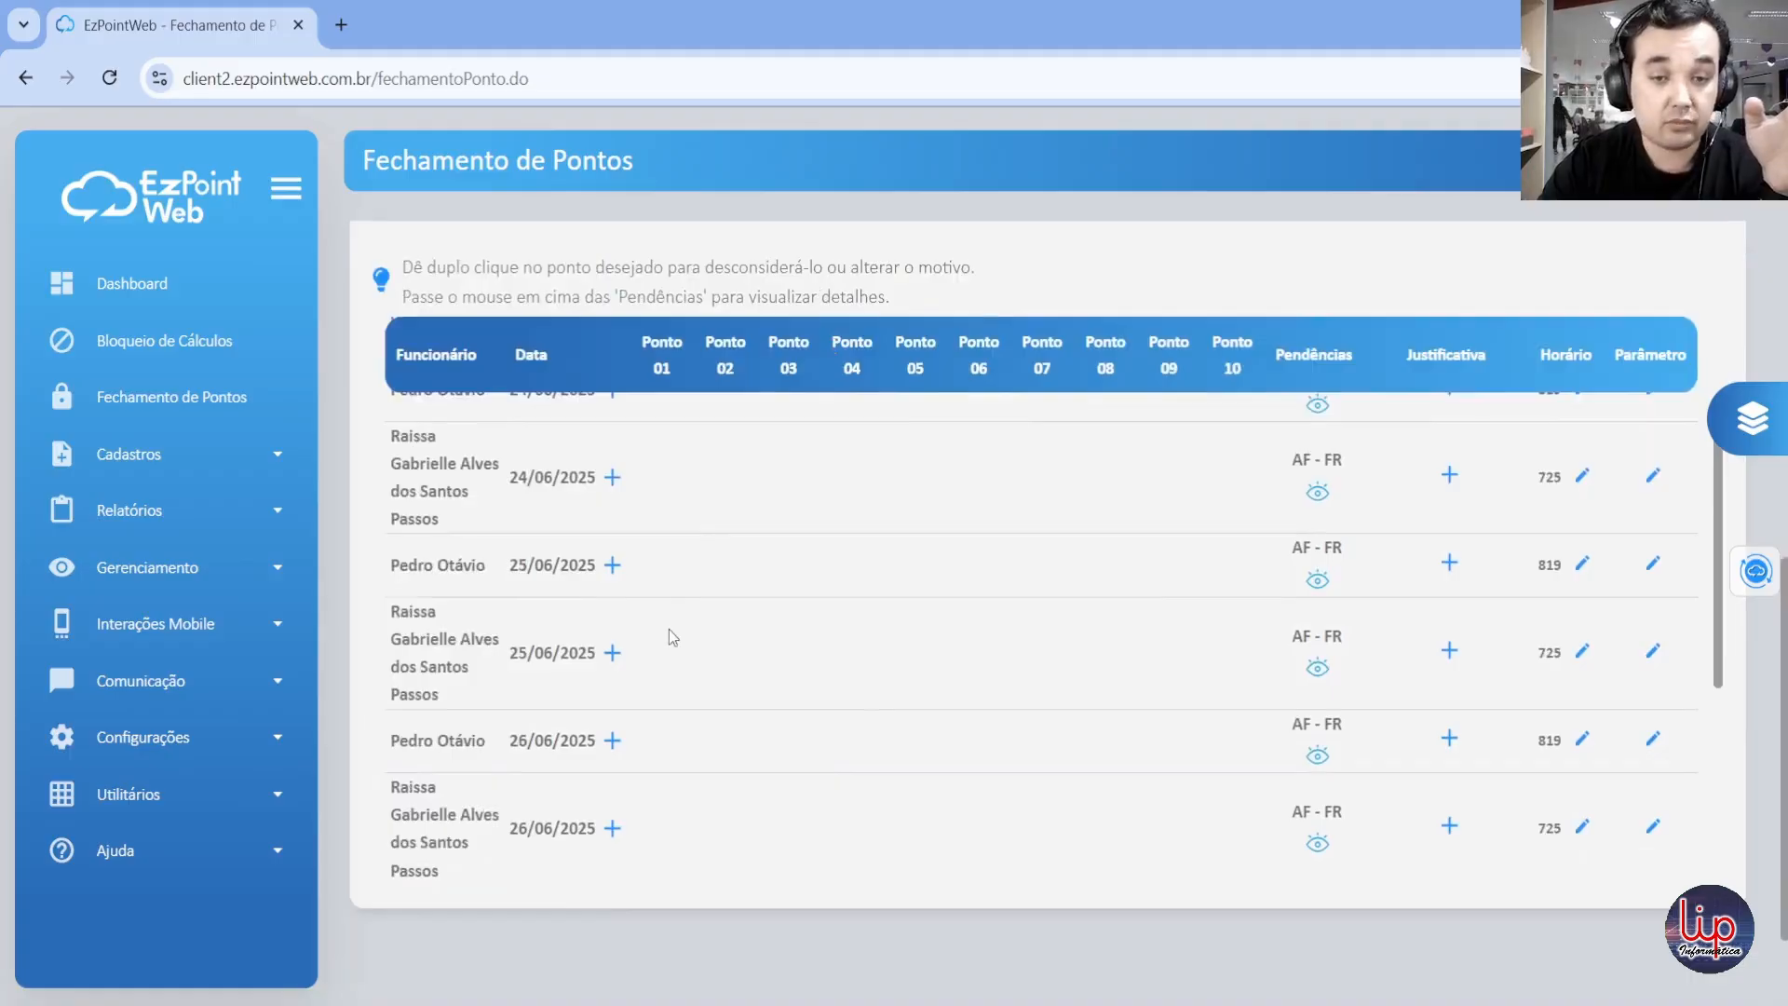
{"action": "scroll", "coordinate": [668, 629], "scroll_direction": "down", "scroll_amount": 2}
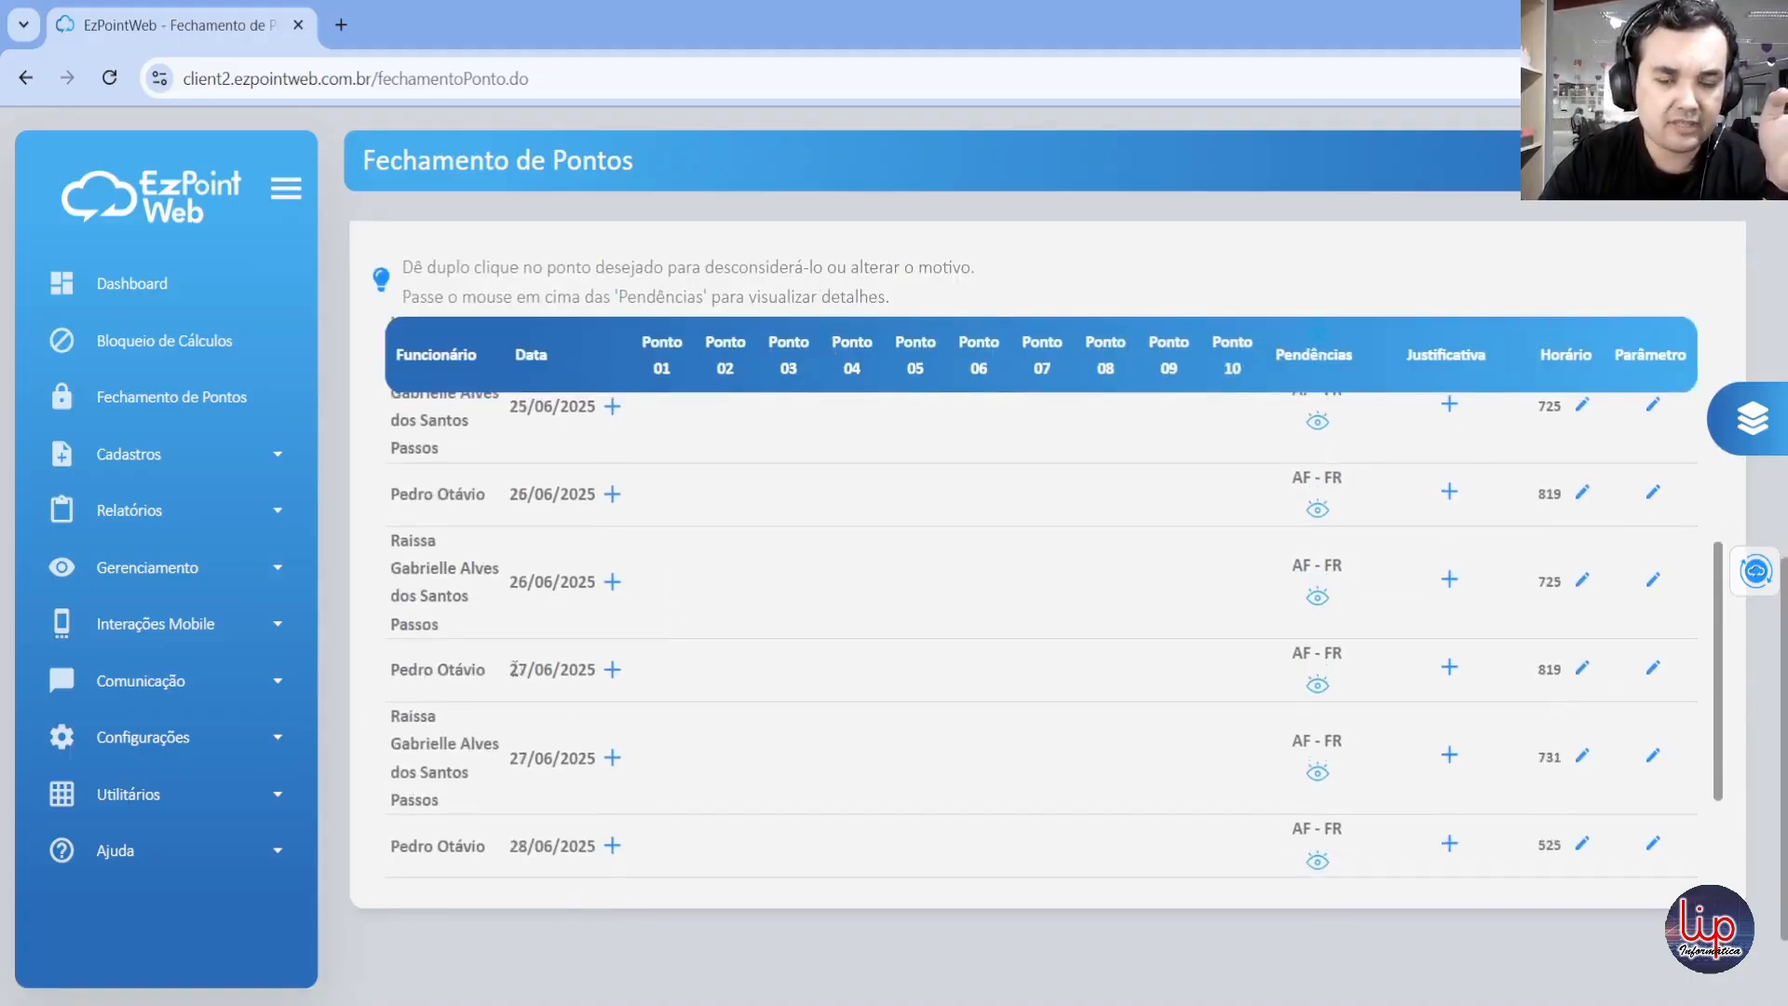
{"action": "left_click_drag", "start_coordinate": [512, 668], "coordinate": [601, 670]}
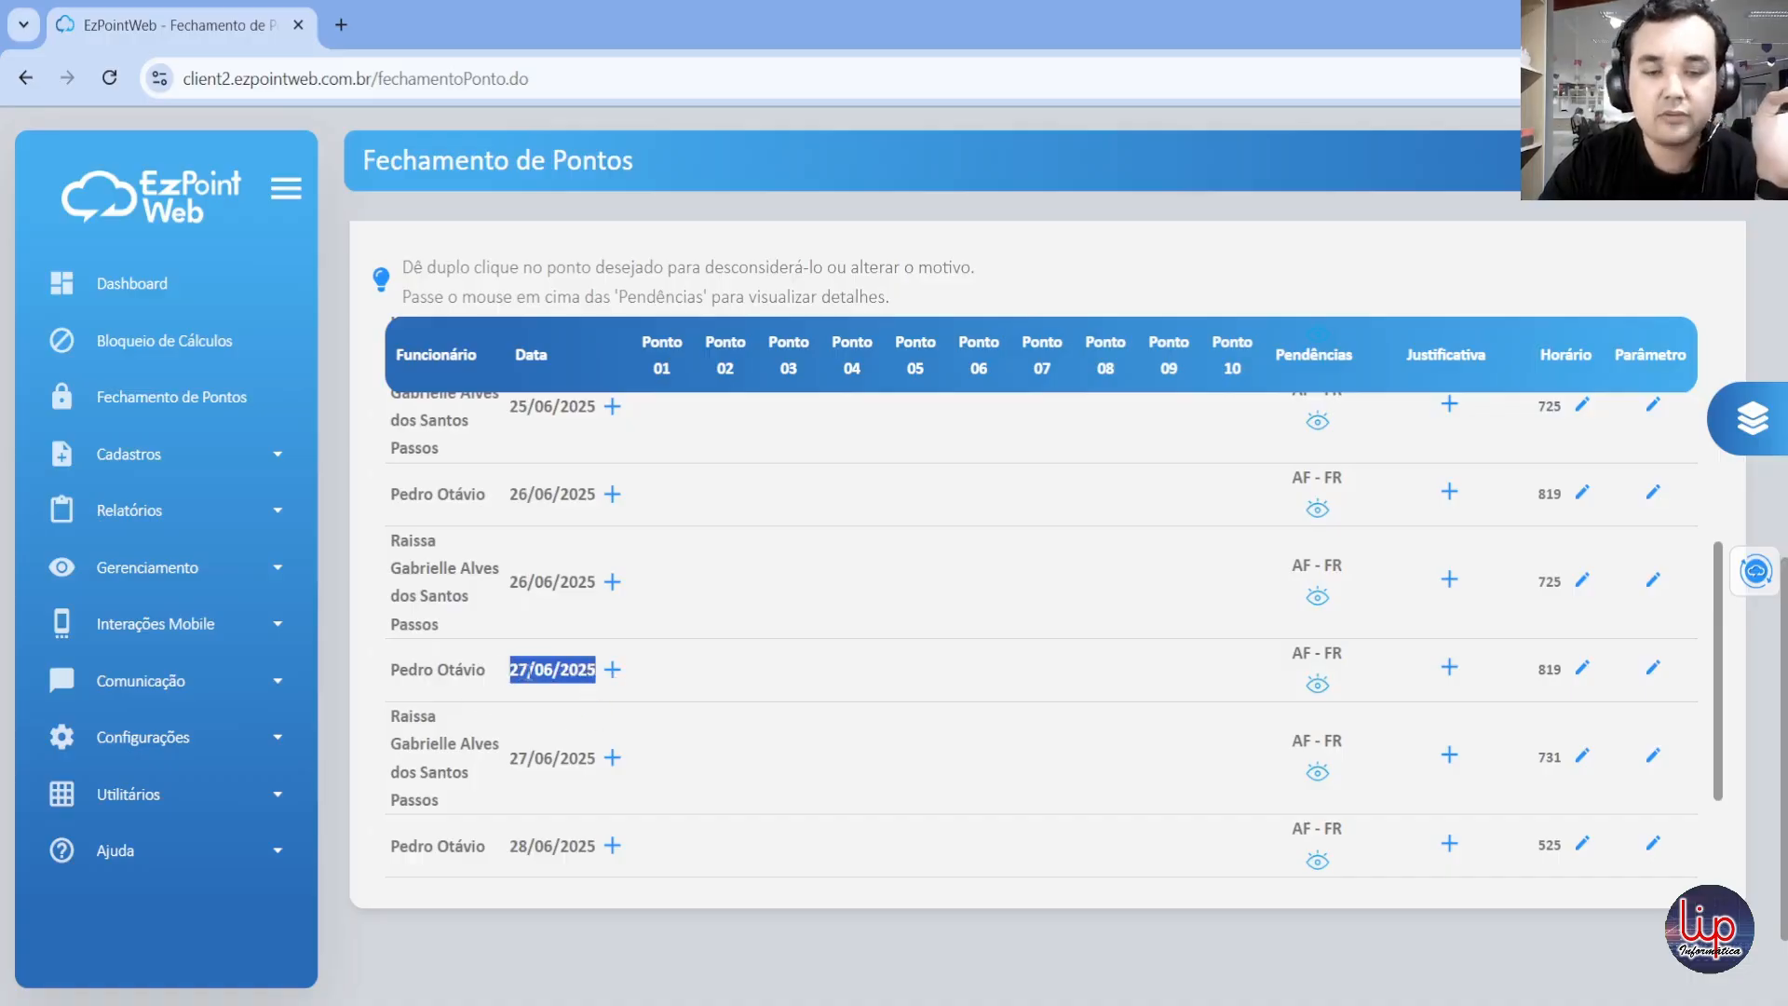
{"action": "left_click", "coordinate": [737, 656]}
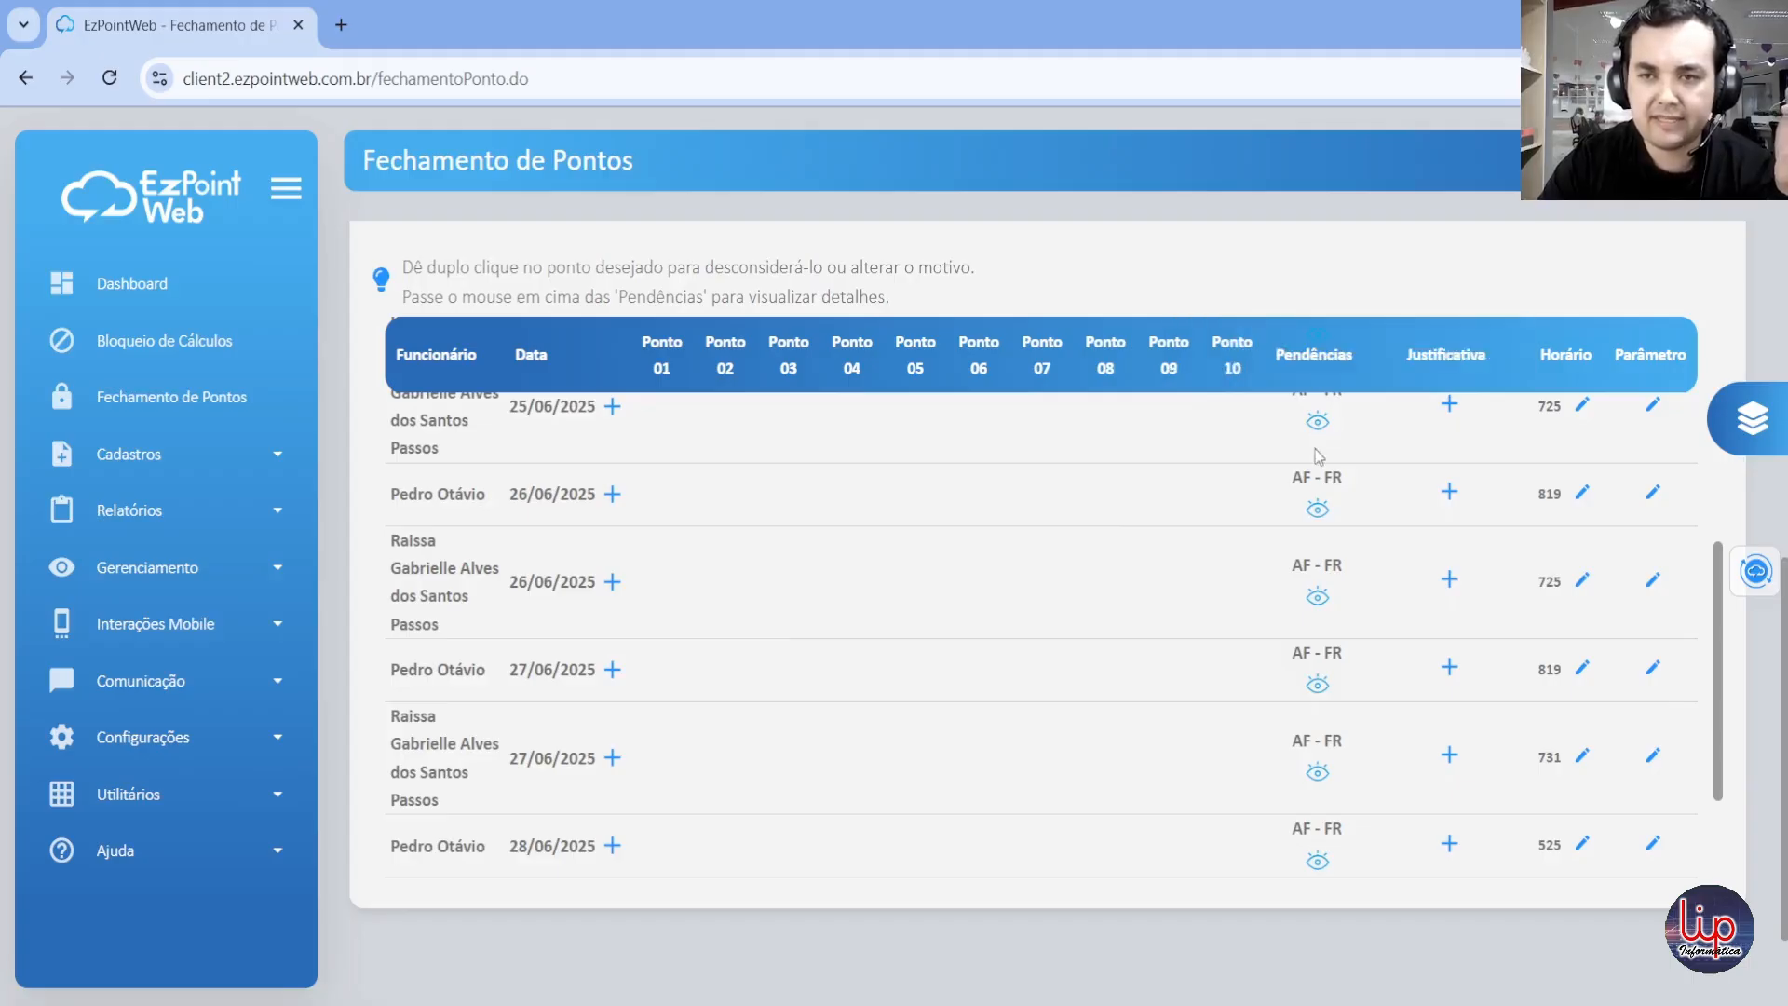
{"action": "mouse_move", "coordinate": [1315, 600]}
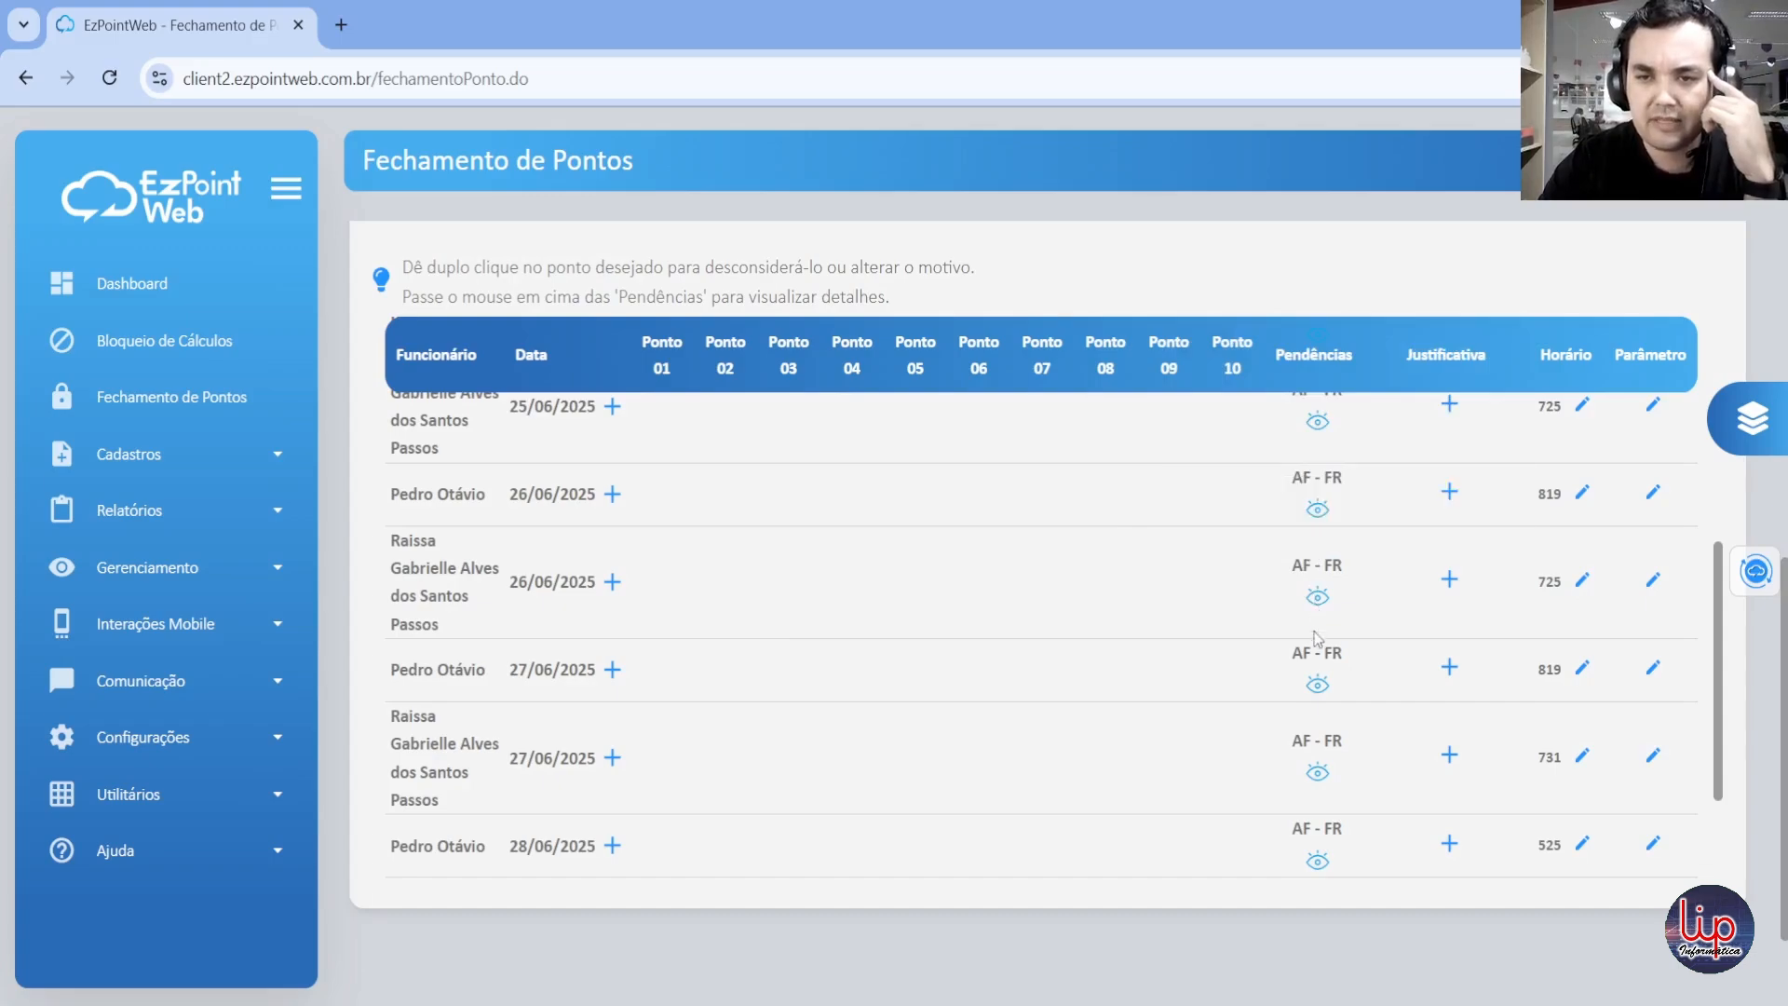
{"action": "mouse_move", "coordinate": [1318, 690]}
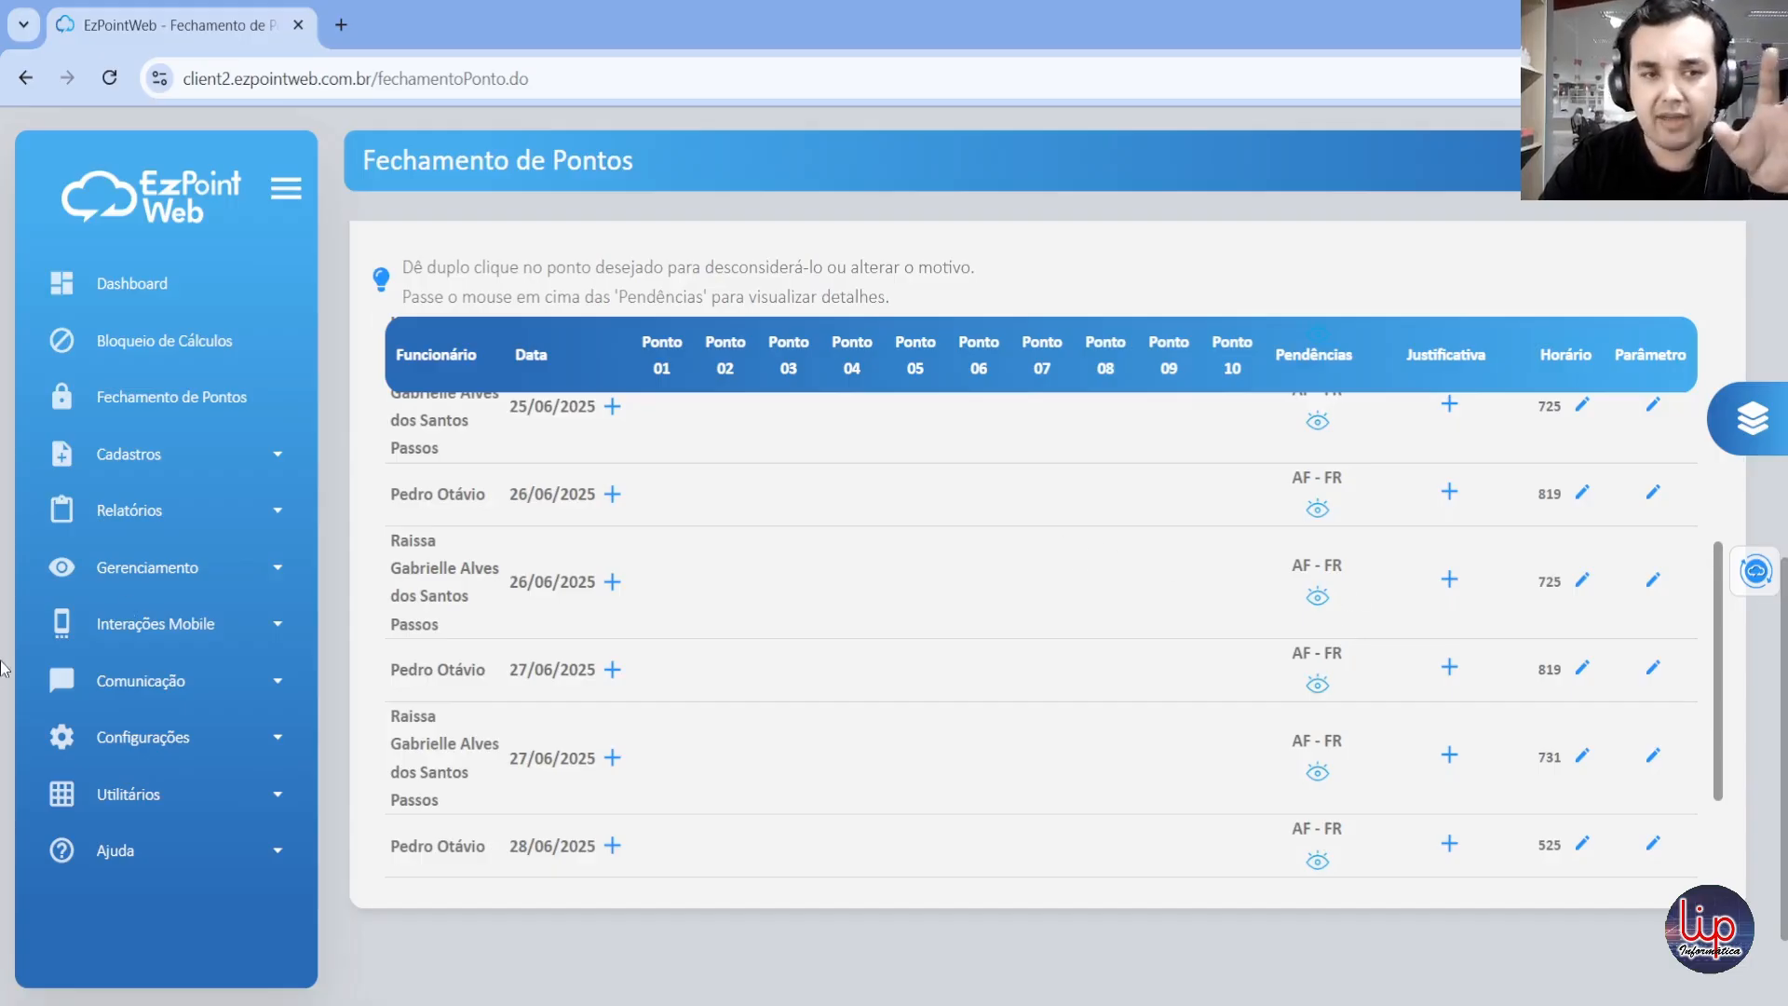
Step: Expand the Gerenciamento submenu and switch the point-closing analysis to the Geral view
{"action": "left_click", "coordinate": [149, 566]}
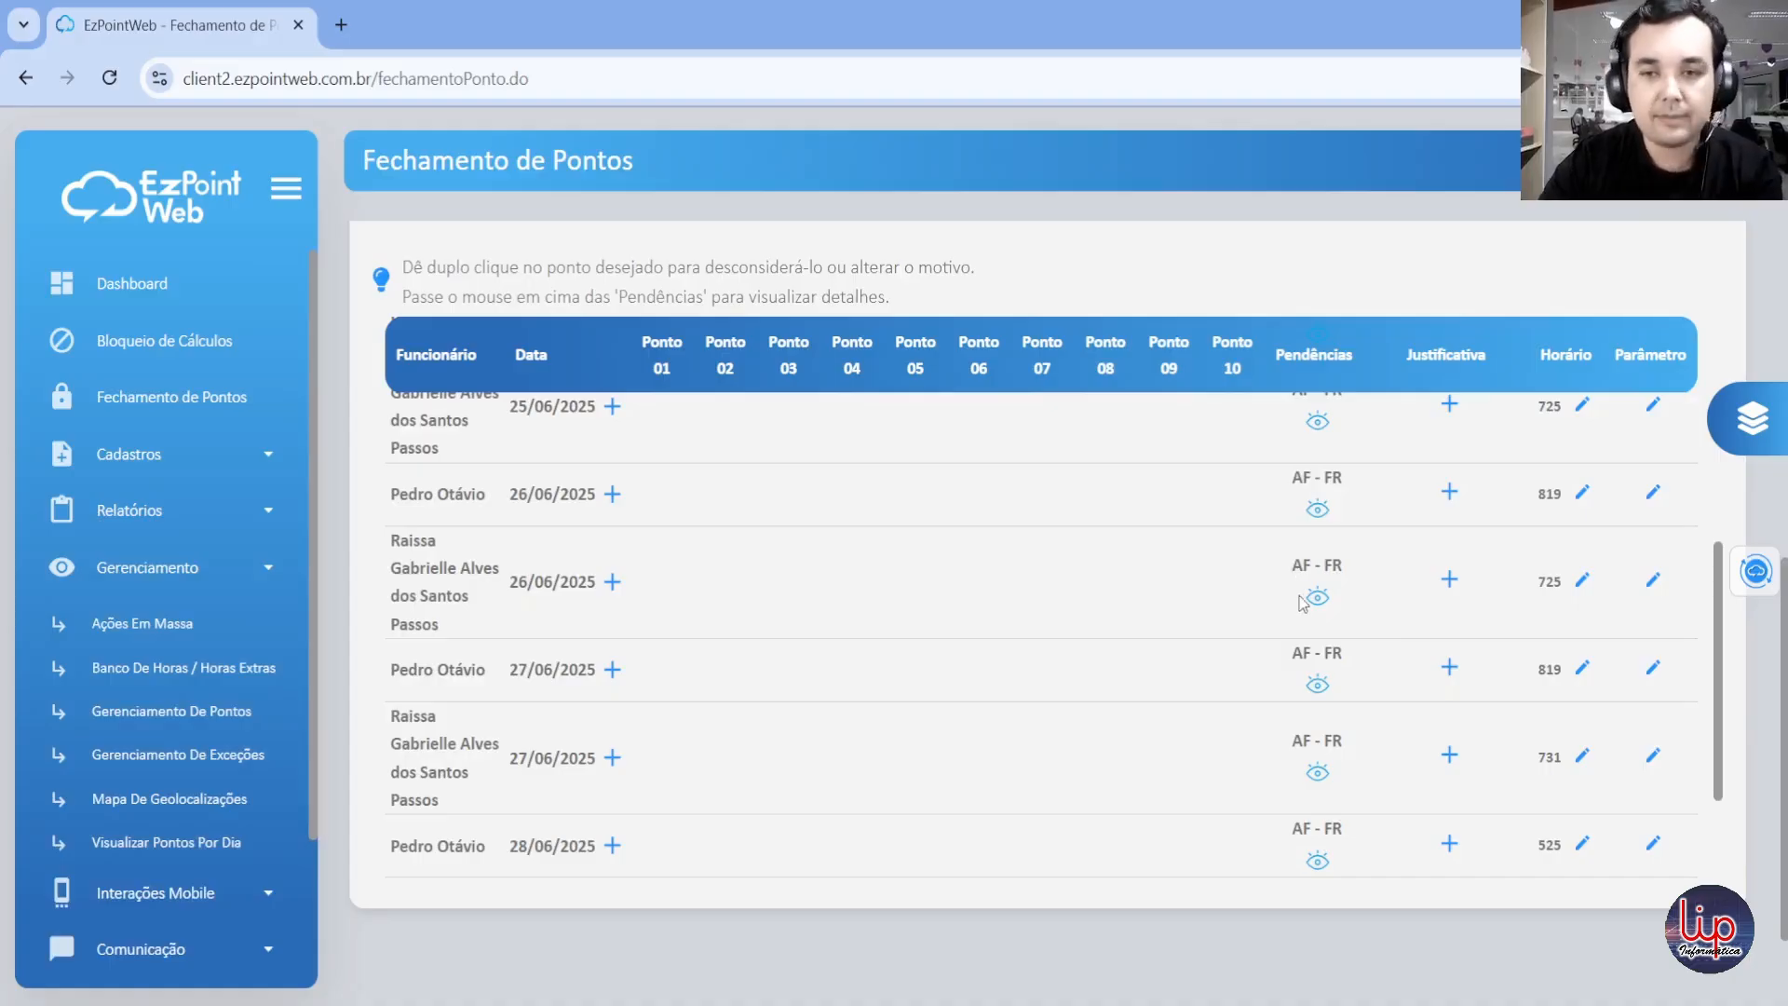
{"action": "scroll", "coordinate": [1276, 326], "scroll_direction": "up", "scroll_amount": 2}
{"action": "scroll", "coordinate": [1272, 356], "scroll_direction": "up", "scroll_amount": 2}
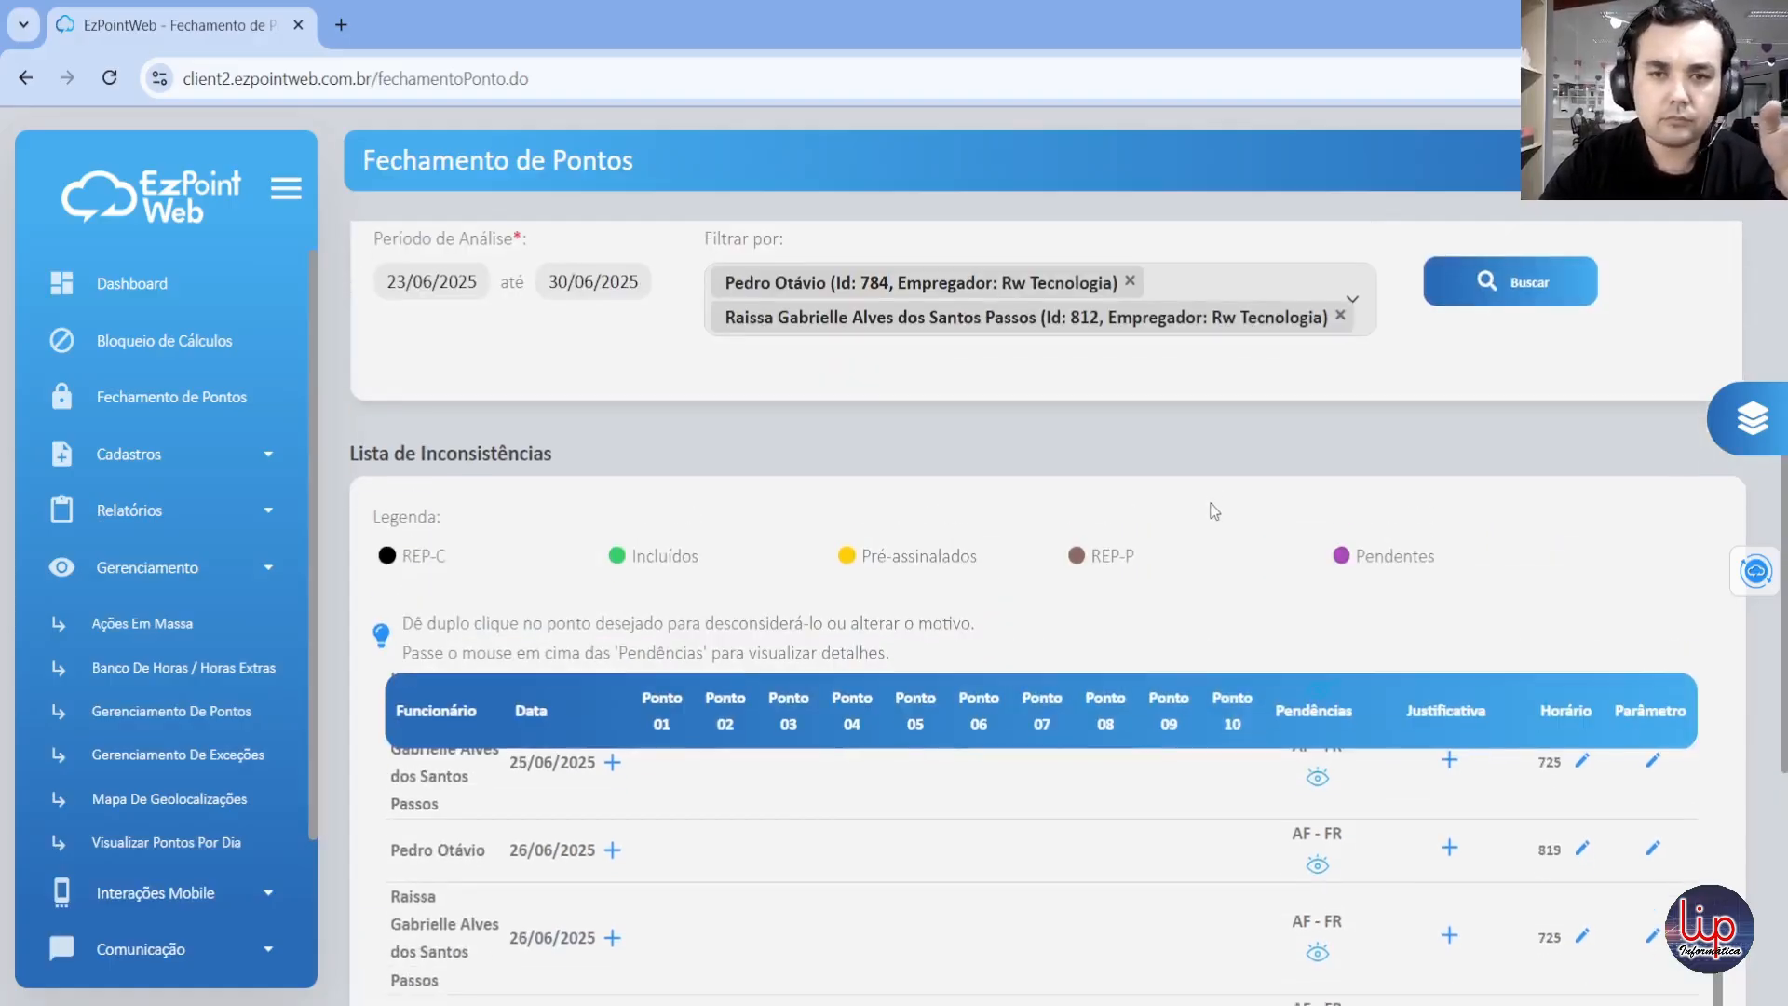
{"action": "scroll", "coordinate": [1118, 507], "scroll_direction": "down", "scroll_amount": 3}
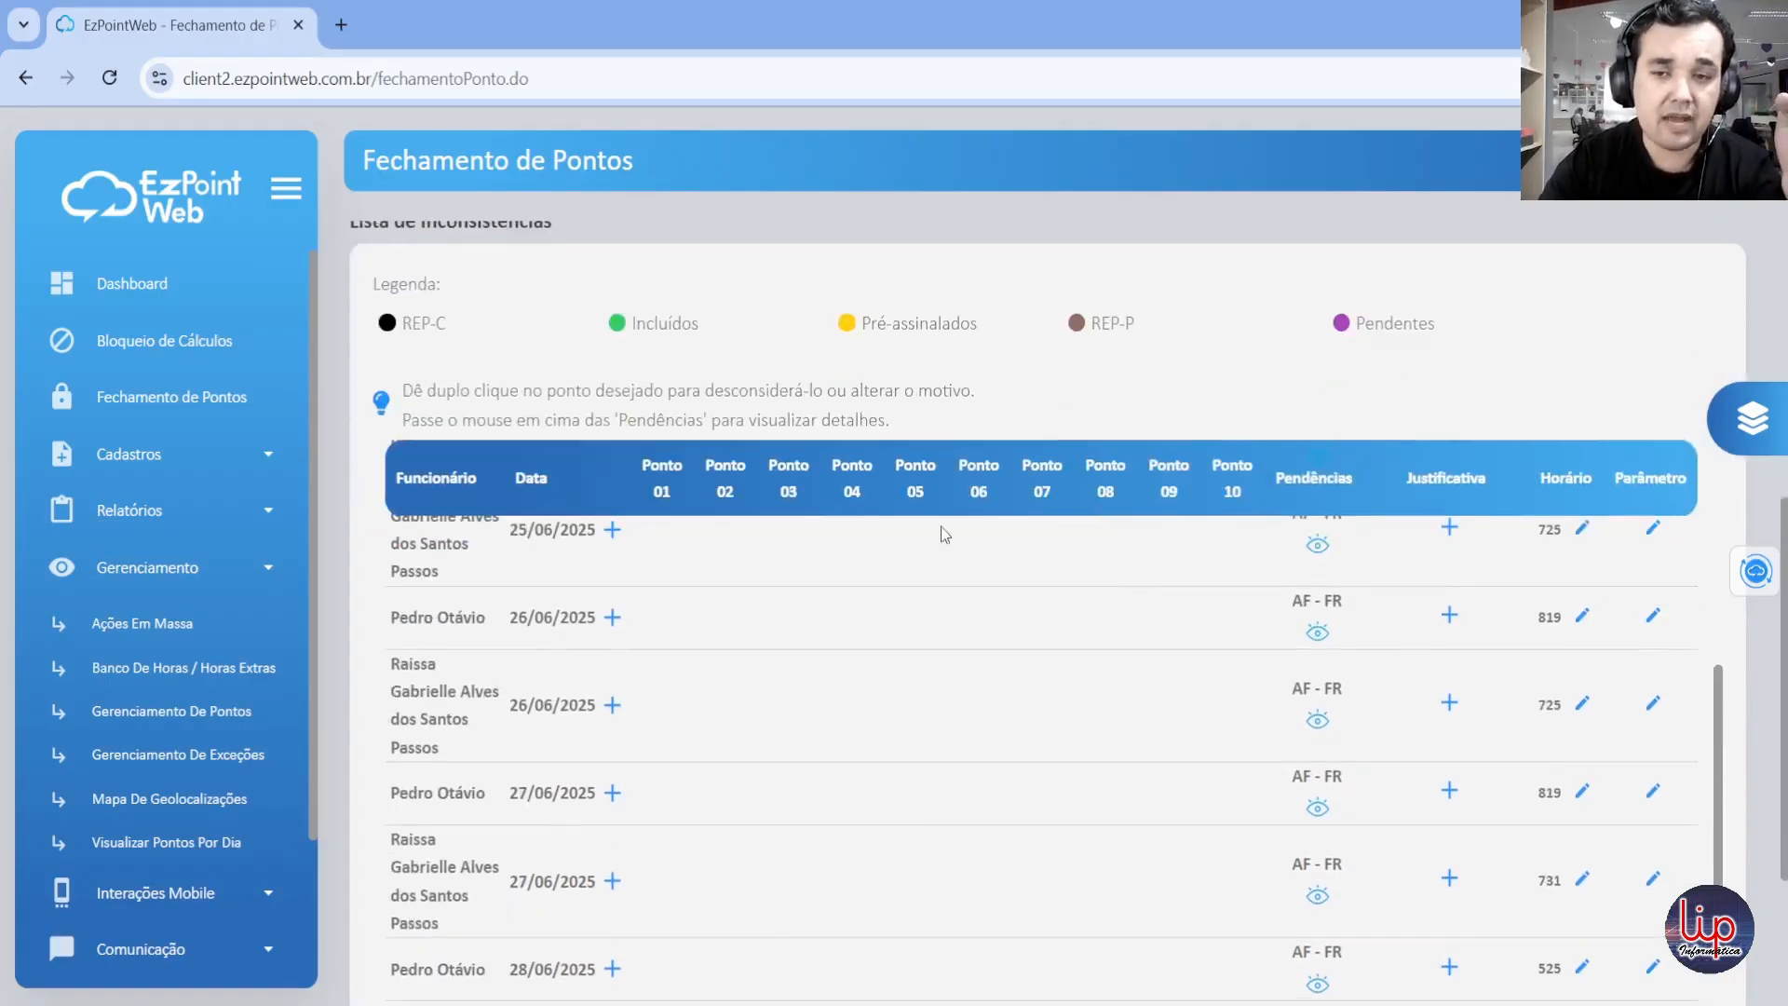
{"action": "scroll", "coordinate": [776, 394], "scroll_direction": "up", "scroll_amount": 5}
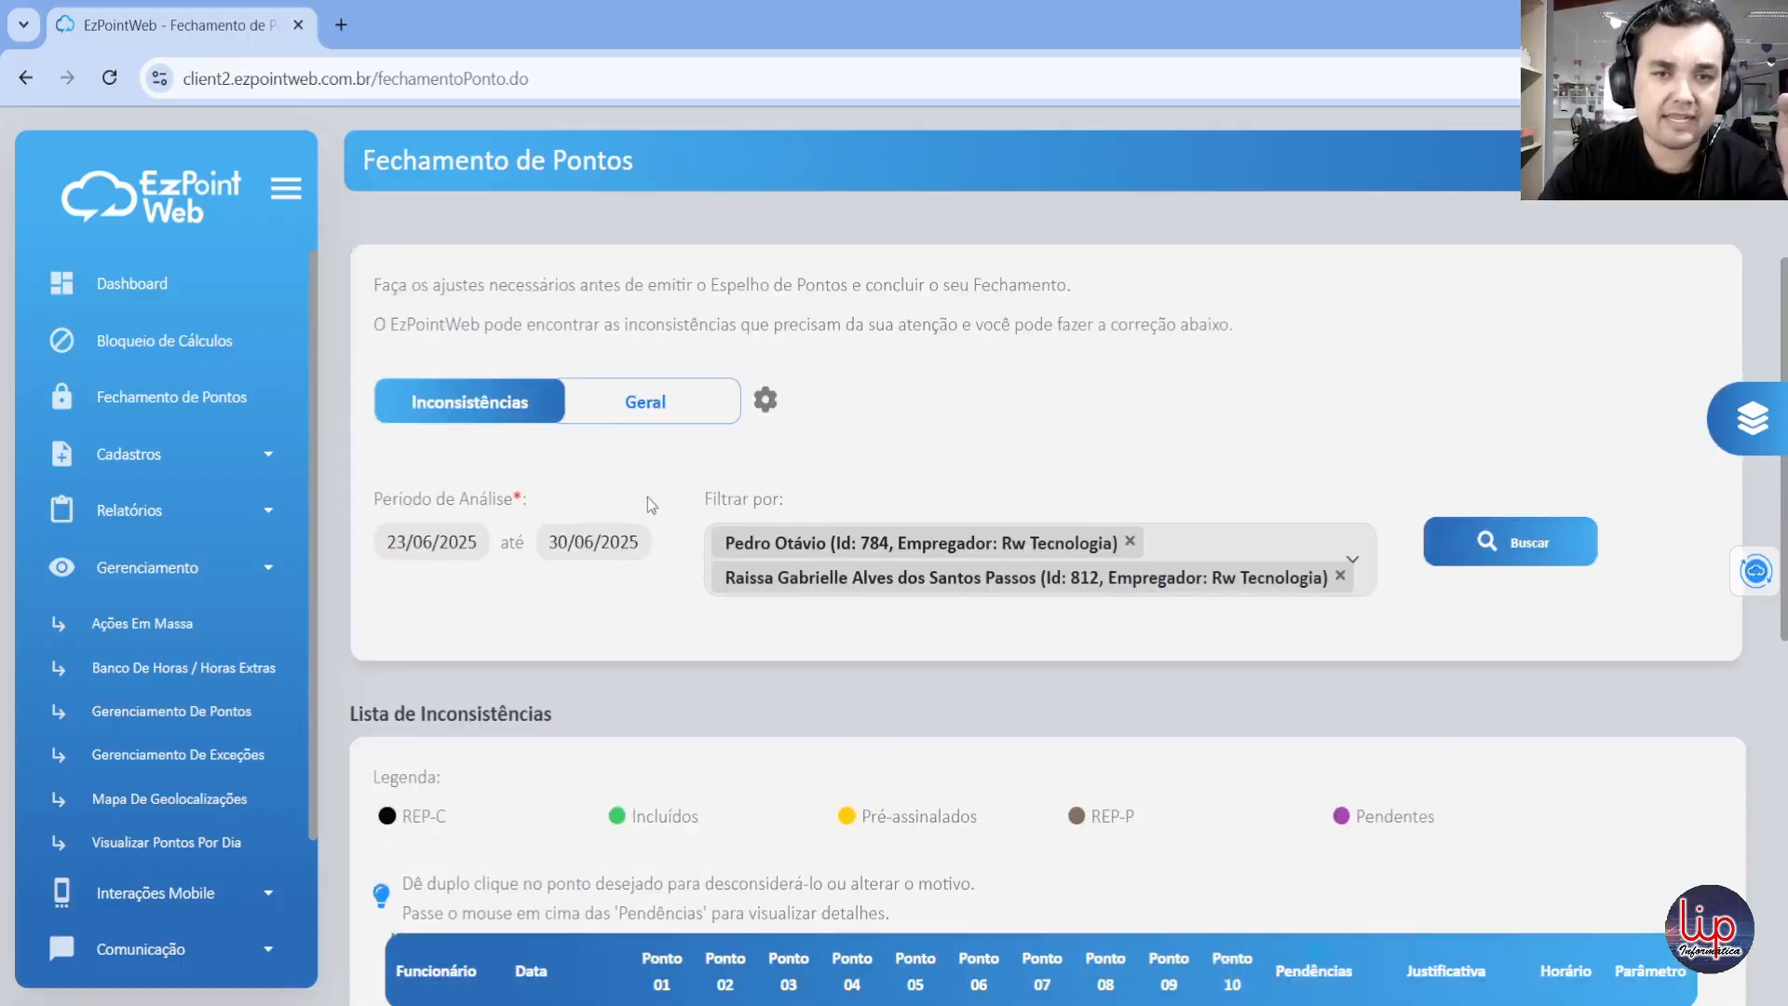
{"action": "left_click", "coordinate": [652, 405]}
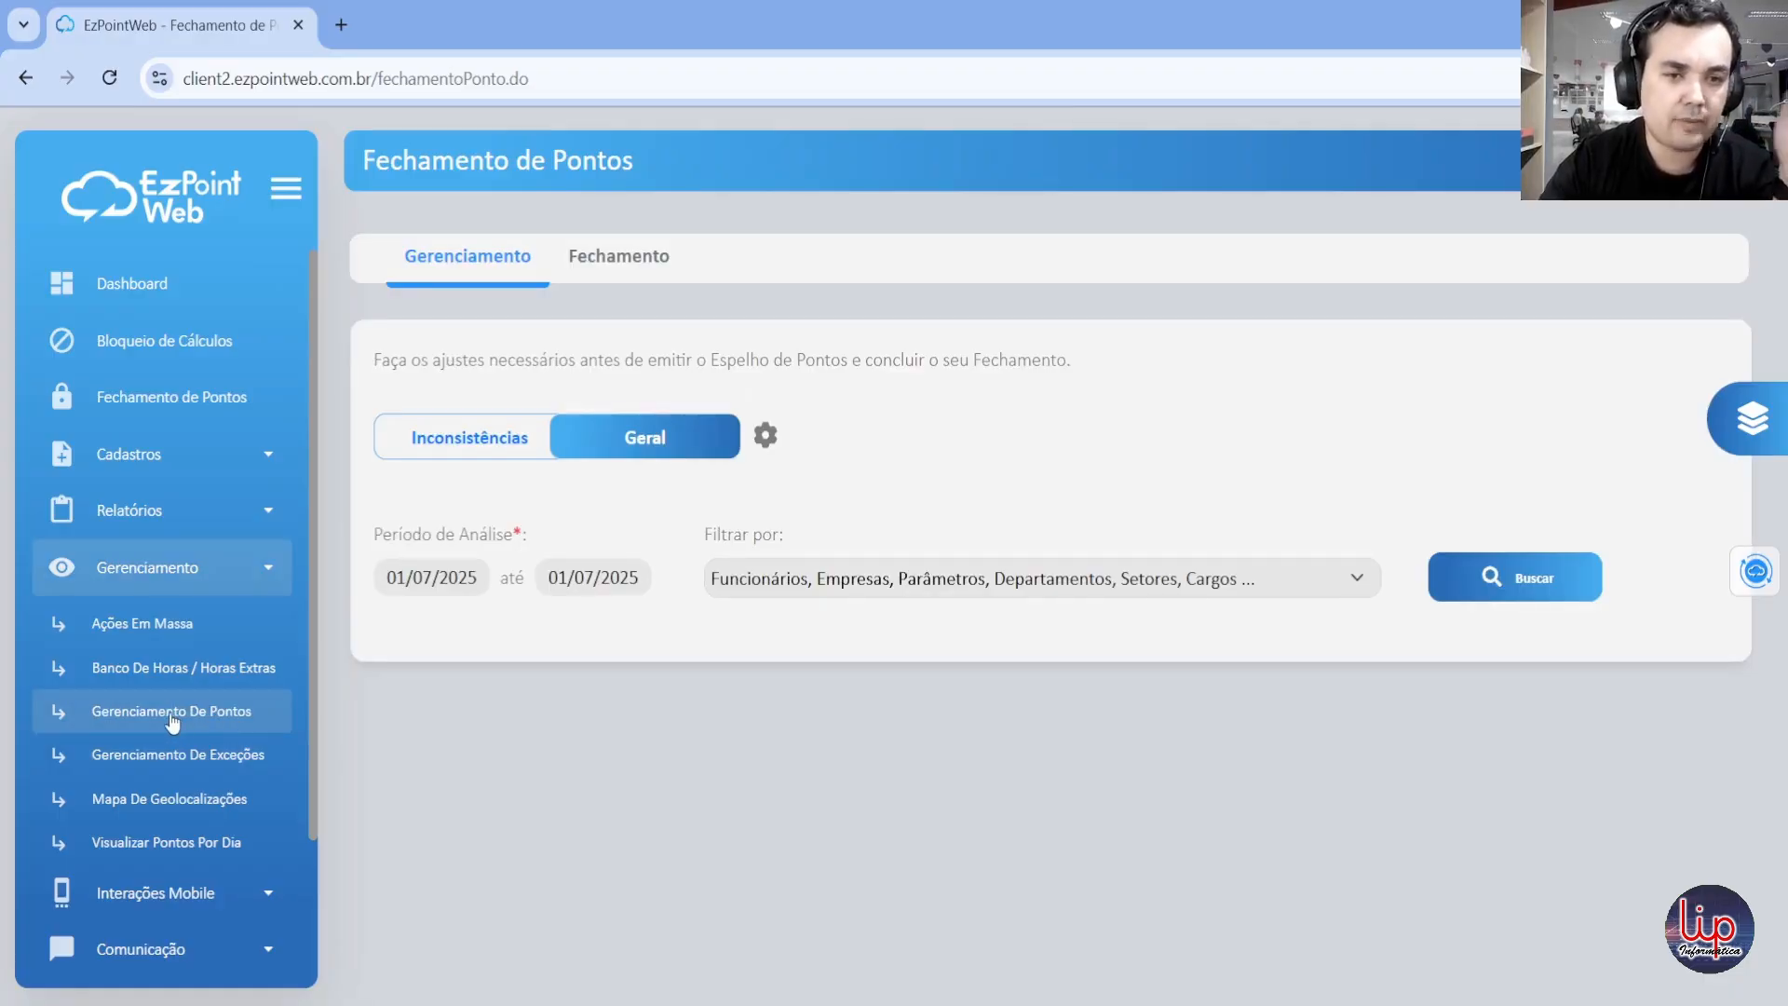
Step: Filter the Geral view by the same two Rw Tecnologia employees from the Funcionários list and run the search
{"action": "left_click", "coordinate": [745, 581]}
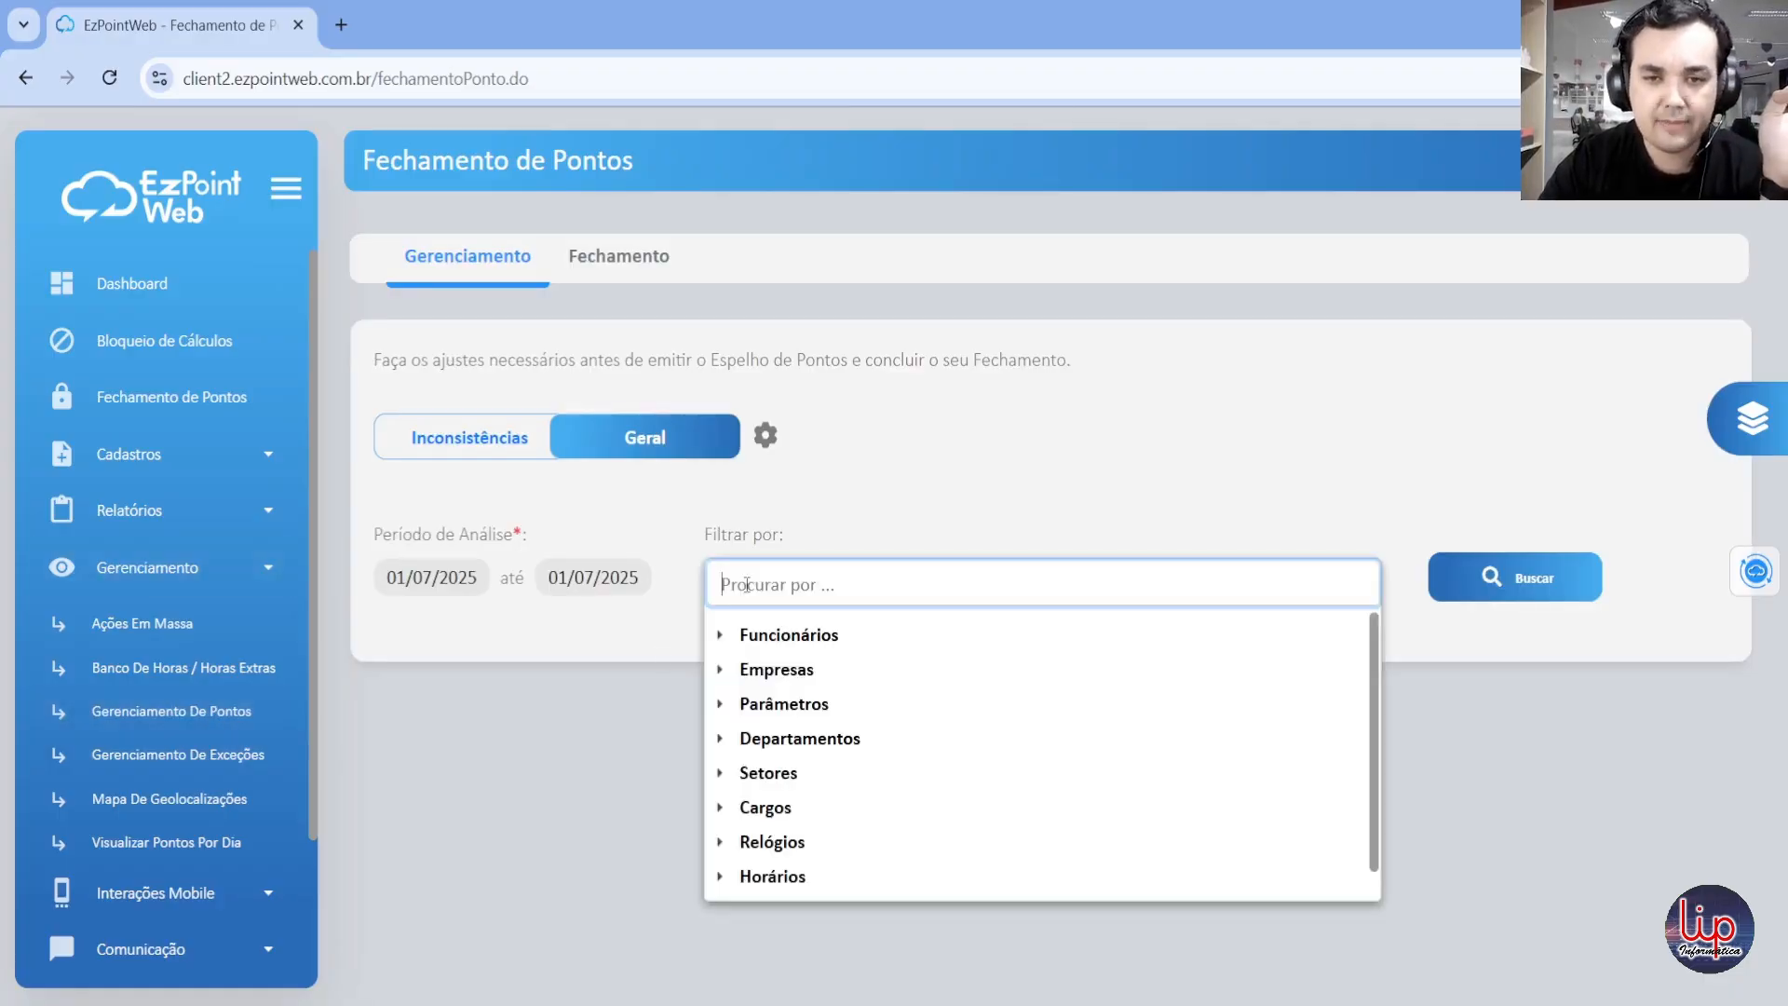
{"action": "left_click", "coordinate": [763, 637]}
{"action": "scroll", "coordinate": [799, 757], "scroll_direction": "down", "scroll_amount": 5}
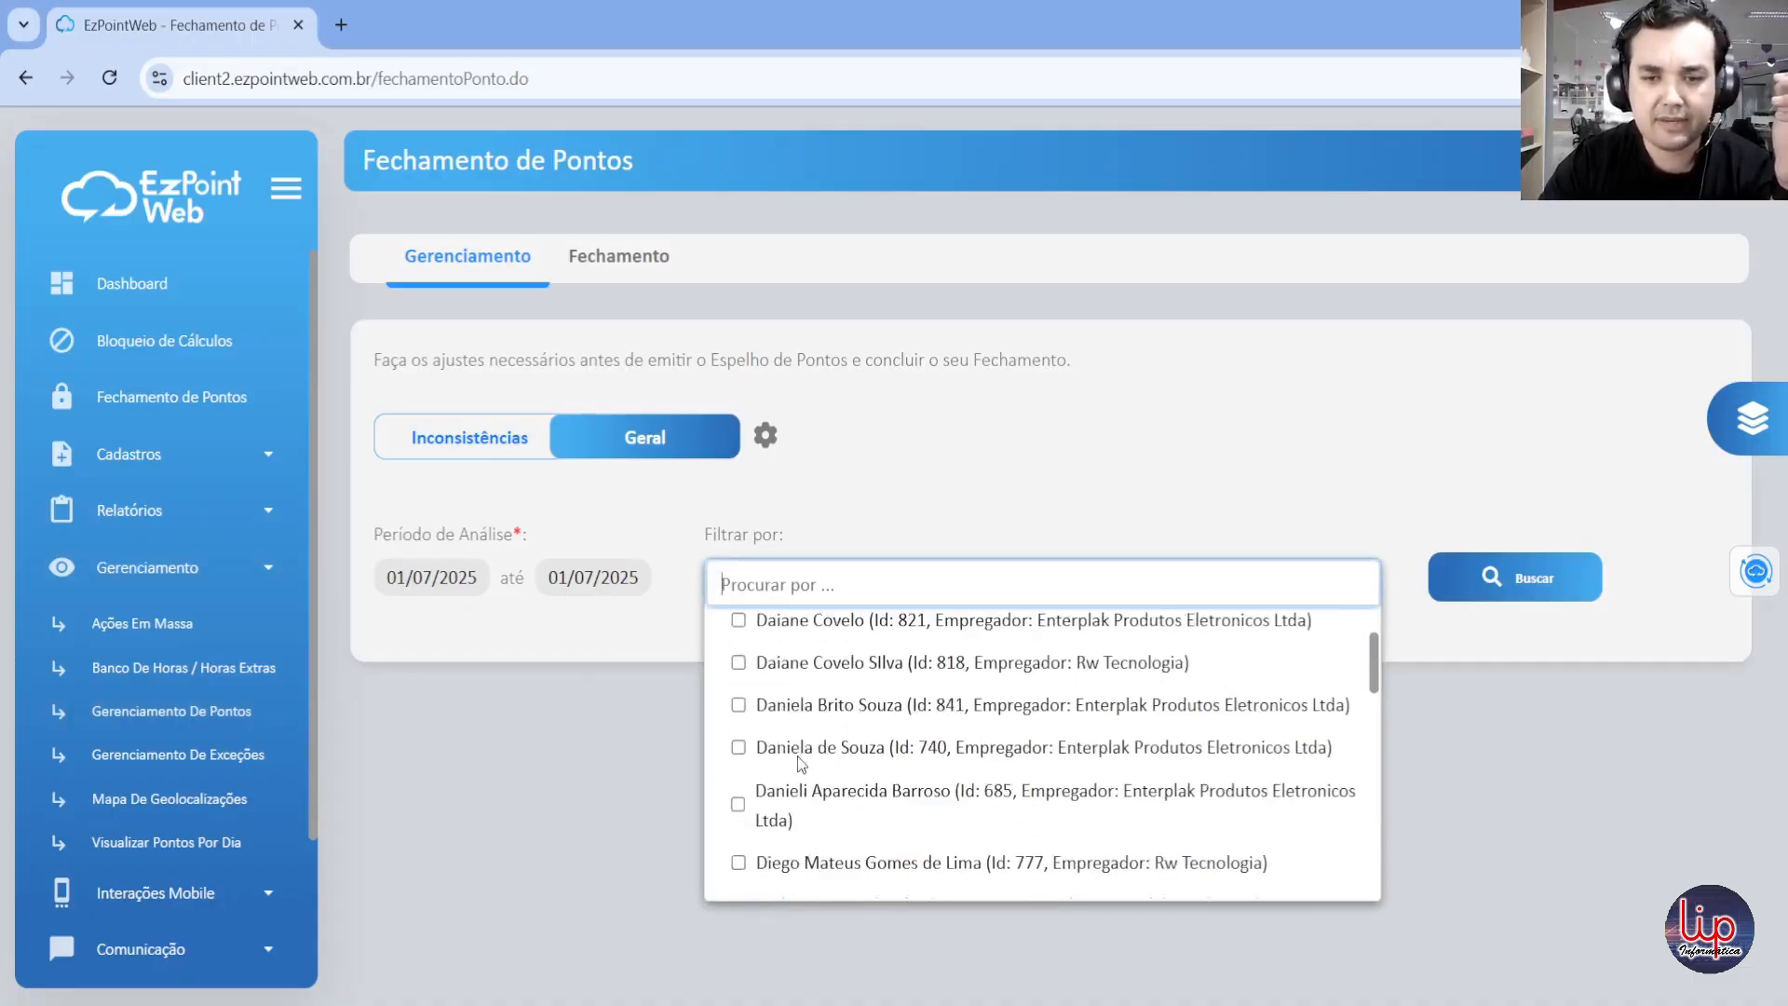
{"action": "scroll", "coordinate": [799, 761], "scroll_direction": "down", "scroll_amount": 8}
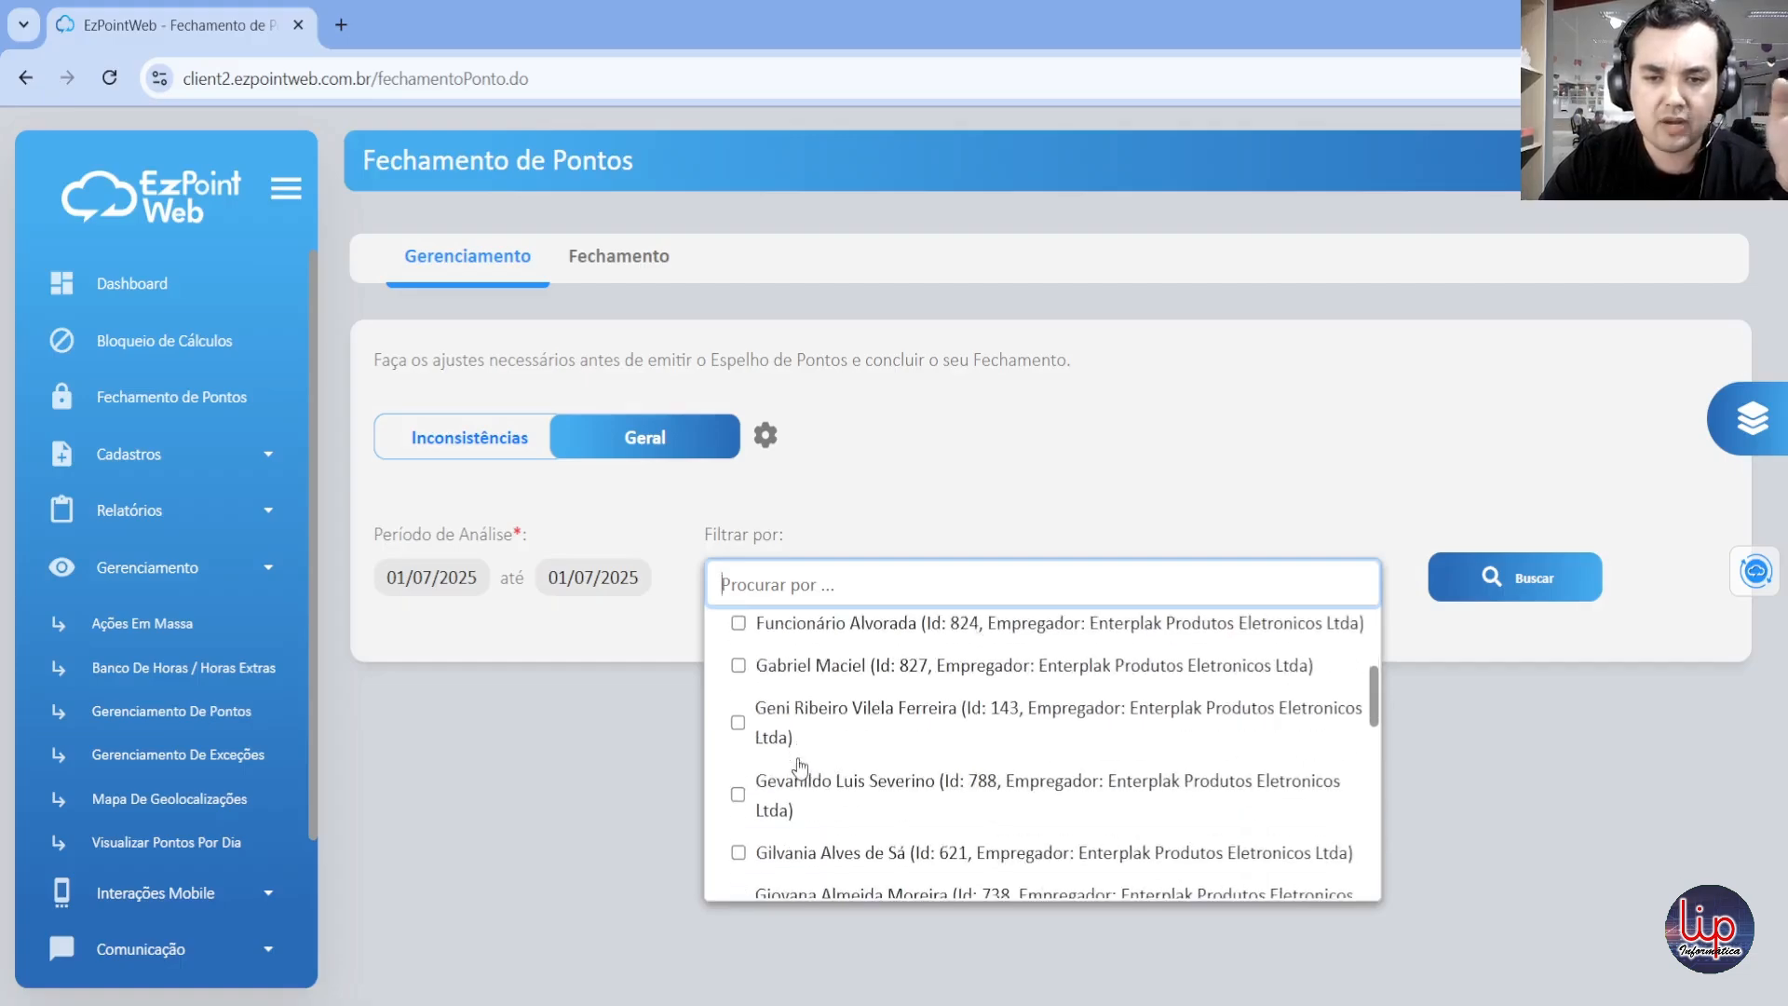
{"action": "scroll", "coordinate": [799, 766], "scroll_direction": "down", "scroll_amount": 12}
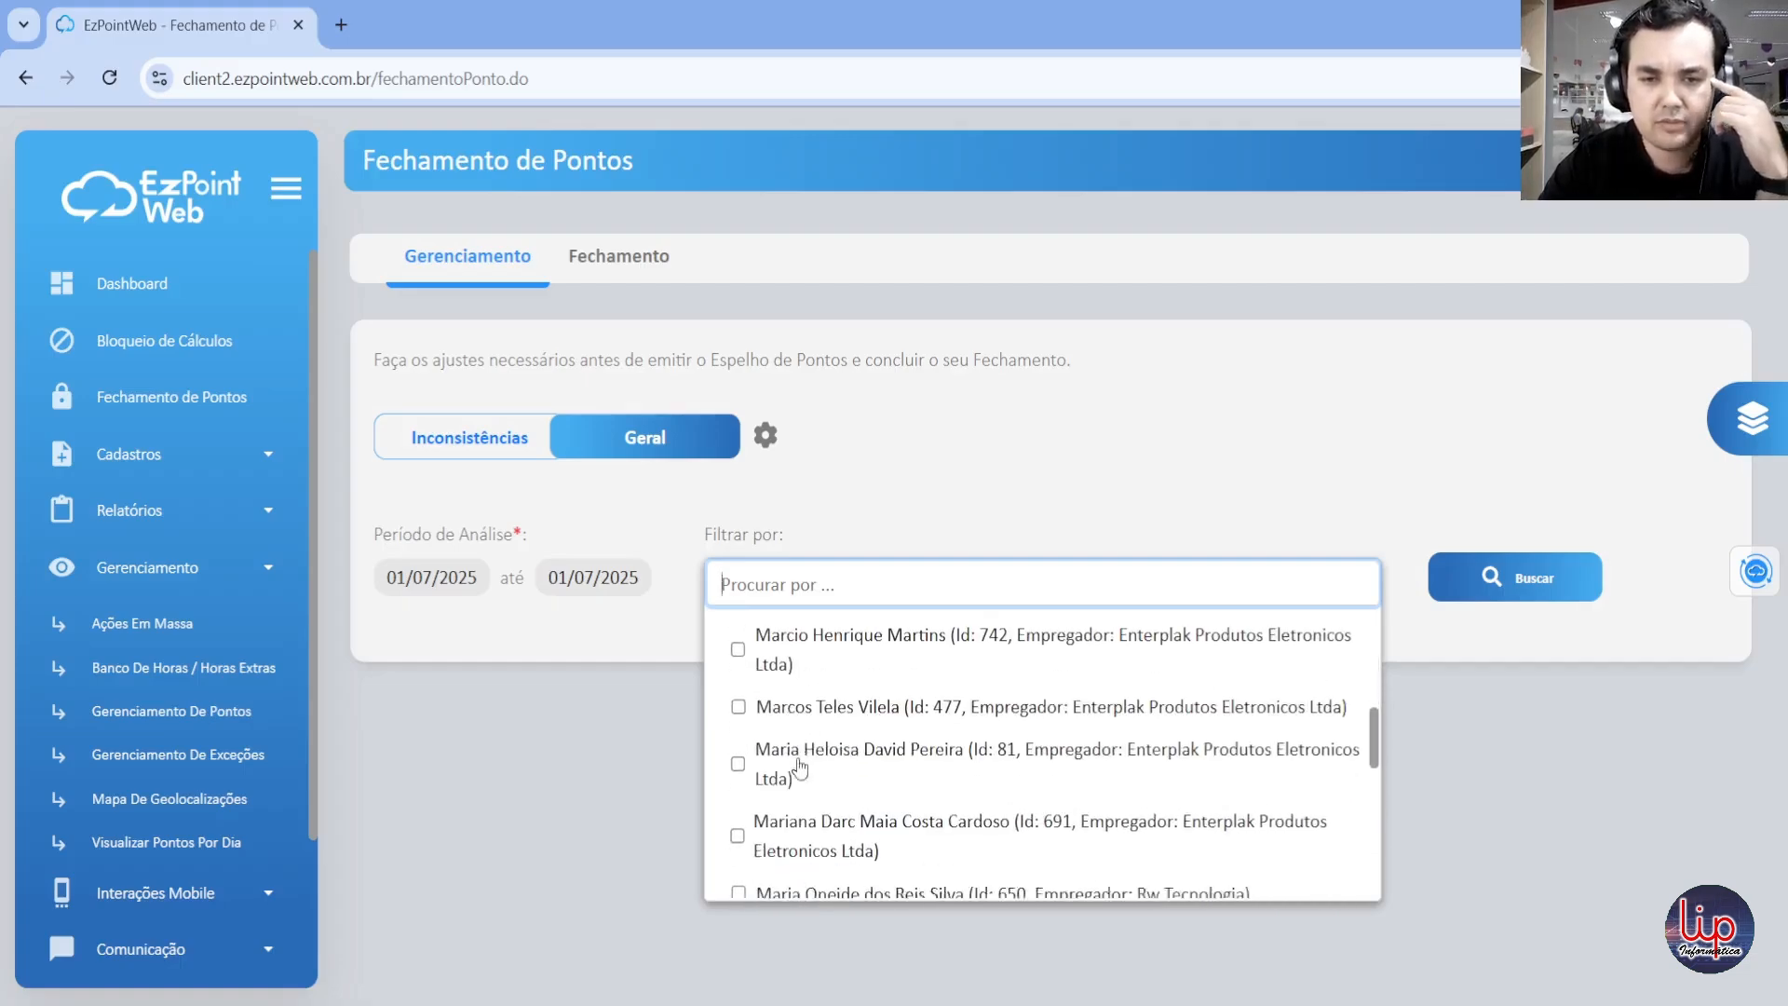
{"action": "scroll", "coordinate": [799, 766], "scroll_direction": "down", "scroll_amount": 10}
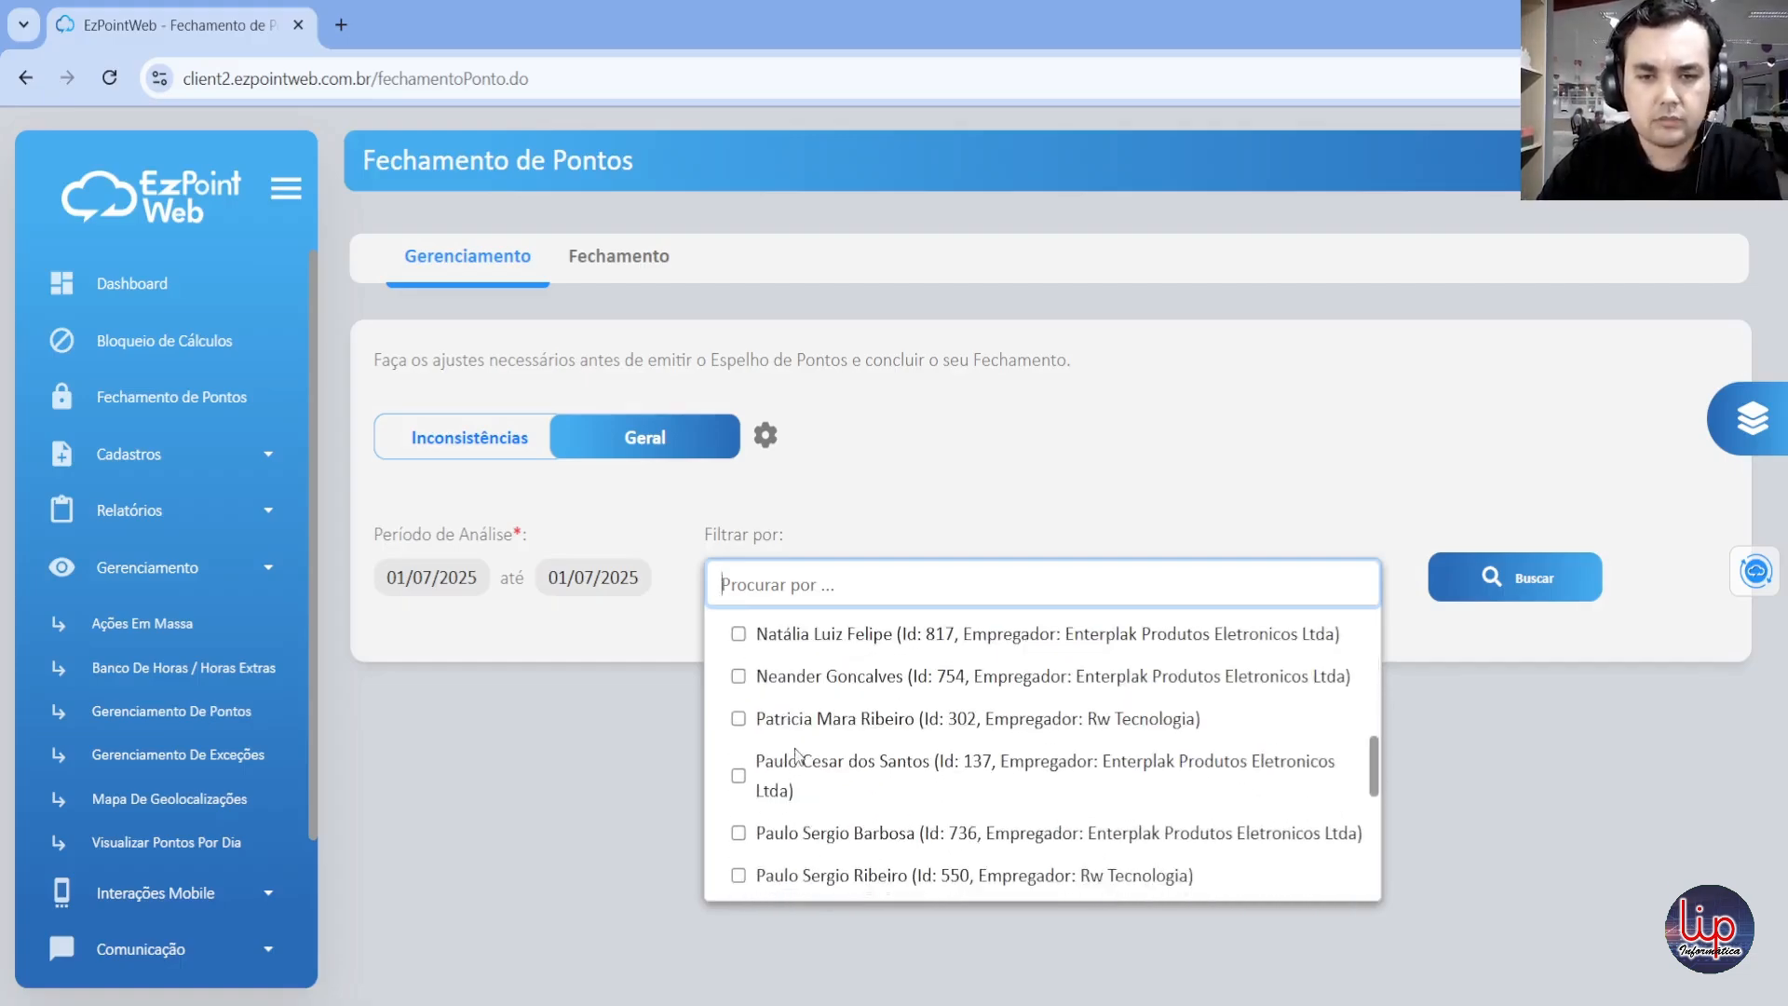
{"action": "scroll", "coordinate": [797, 756], "scroll_direction": "down", "scroll_amount": 3}
{"action": "left_click", "coordinate": [739, 794]}
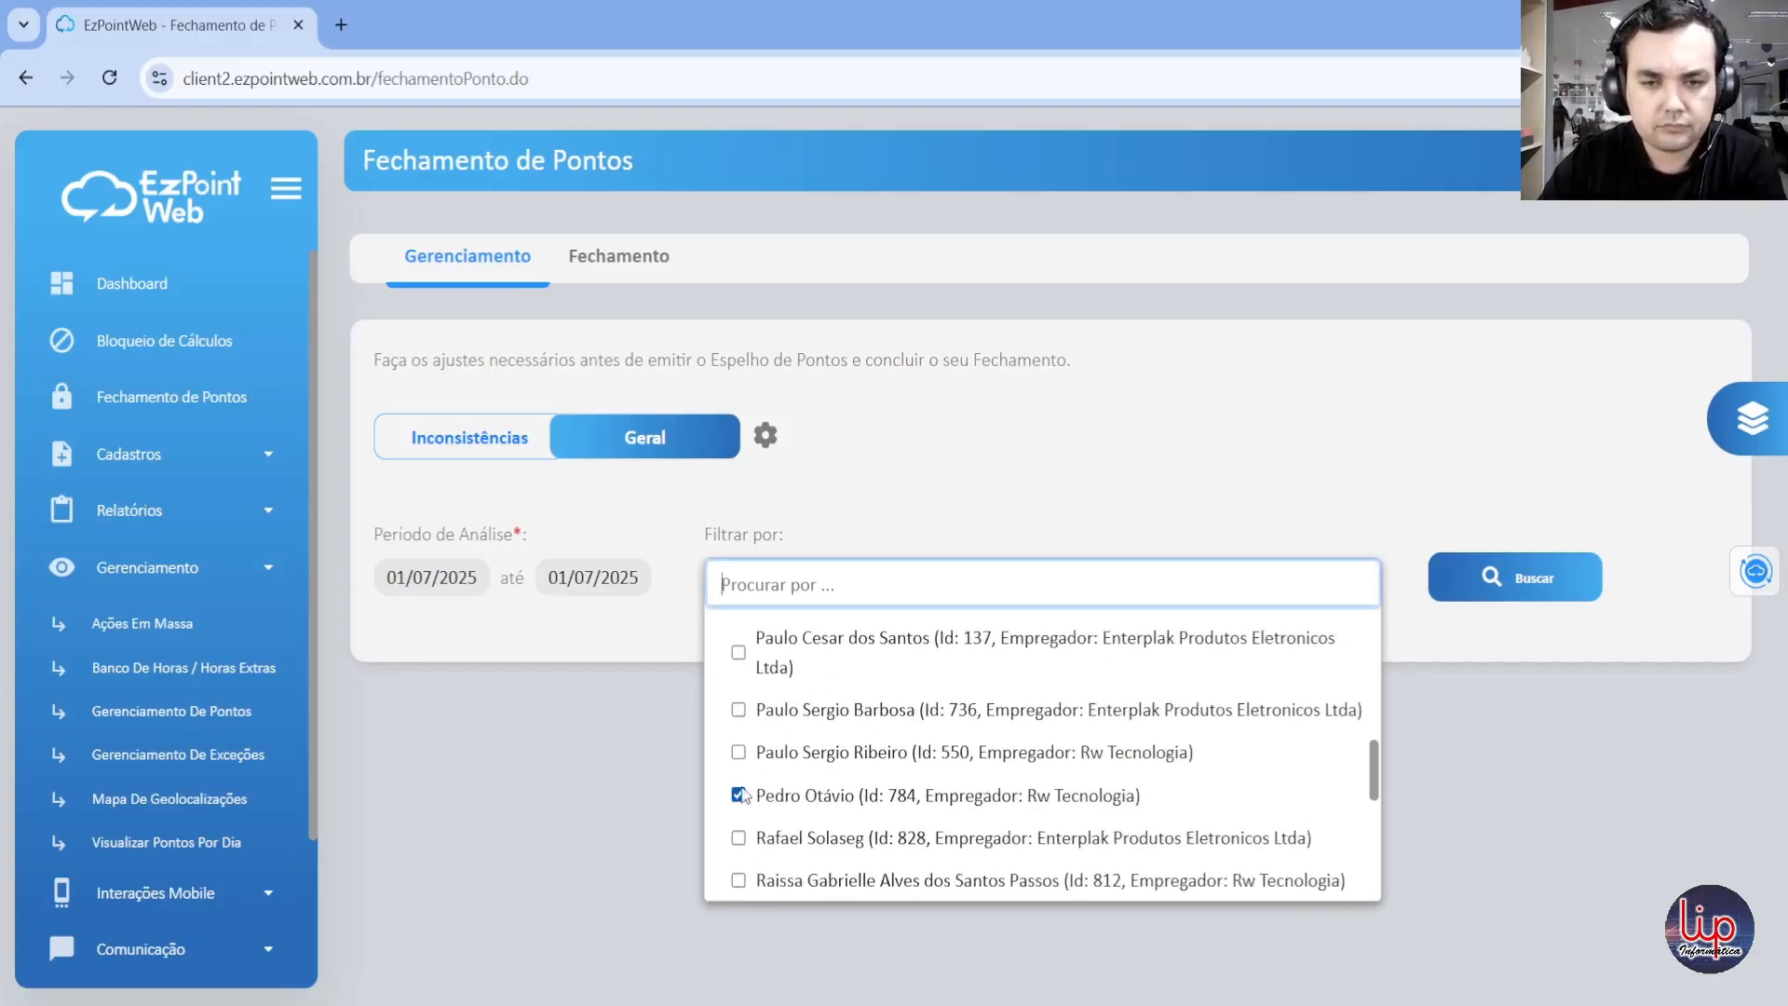
{"action": "scroll", "coordinate": [743, 792], "scroll_direction": "down", "scroll_amount": 3}
{"action": "left_click", "coordinate": [739, 756]}
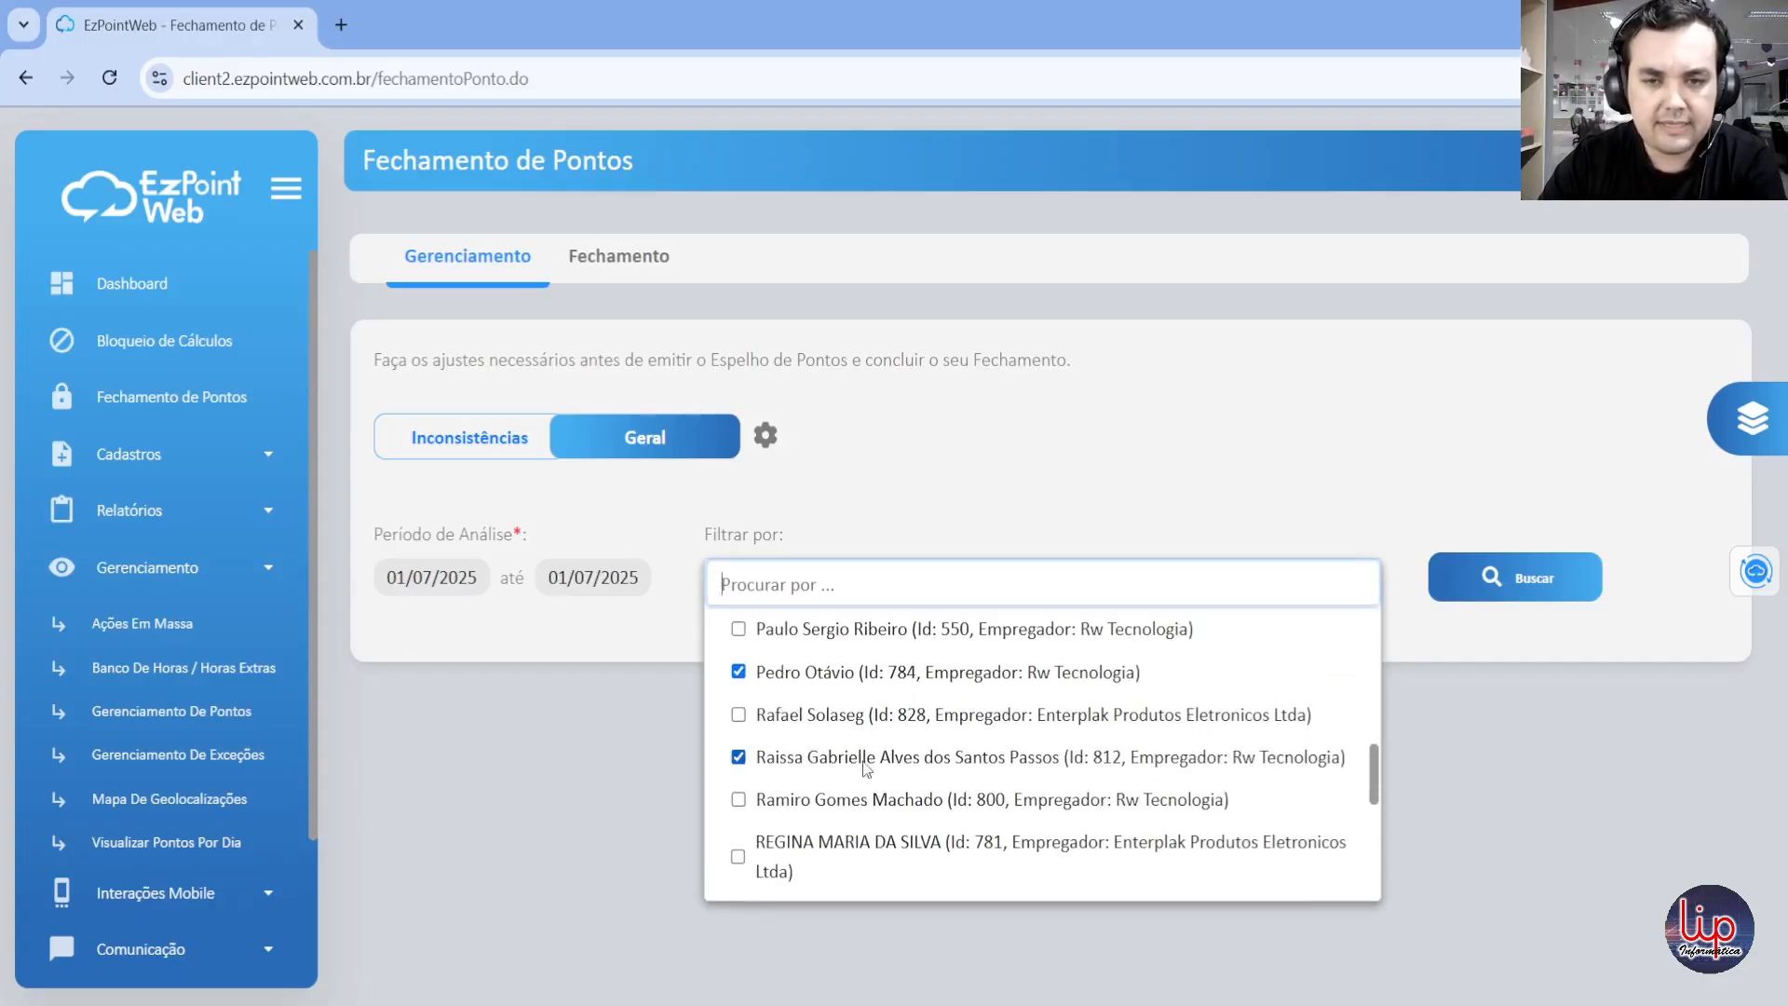
{"action": "left_click", "coordinate": [1587, 611]}
{"action": "left_click", "coordinate": [1532, 584]}
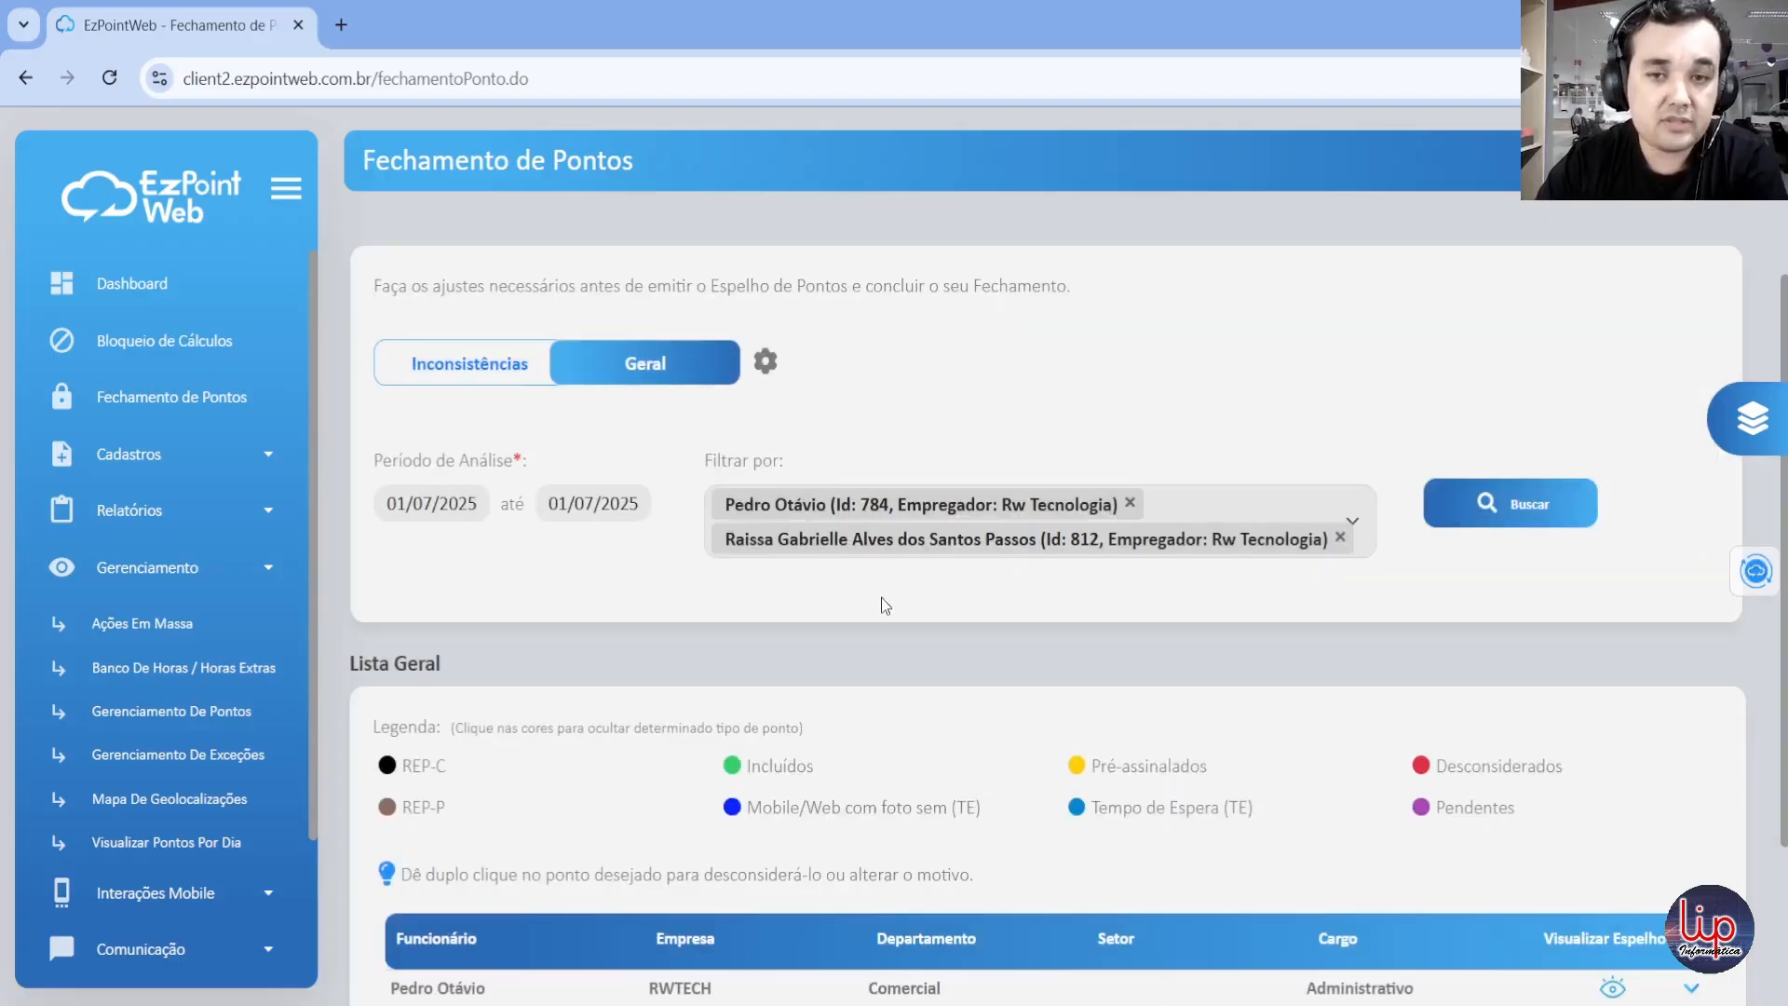
Step: Set the Geral view's analysis period from 23/06/2025 to 30/06/2025
{"action": "scroll", "coordinate": [881, 596], "scroll_direction": "down", "scroll_amount": 1}
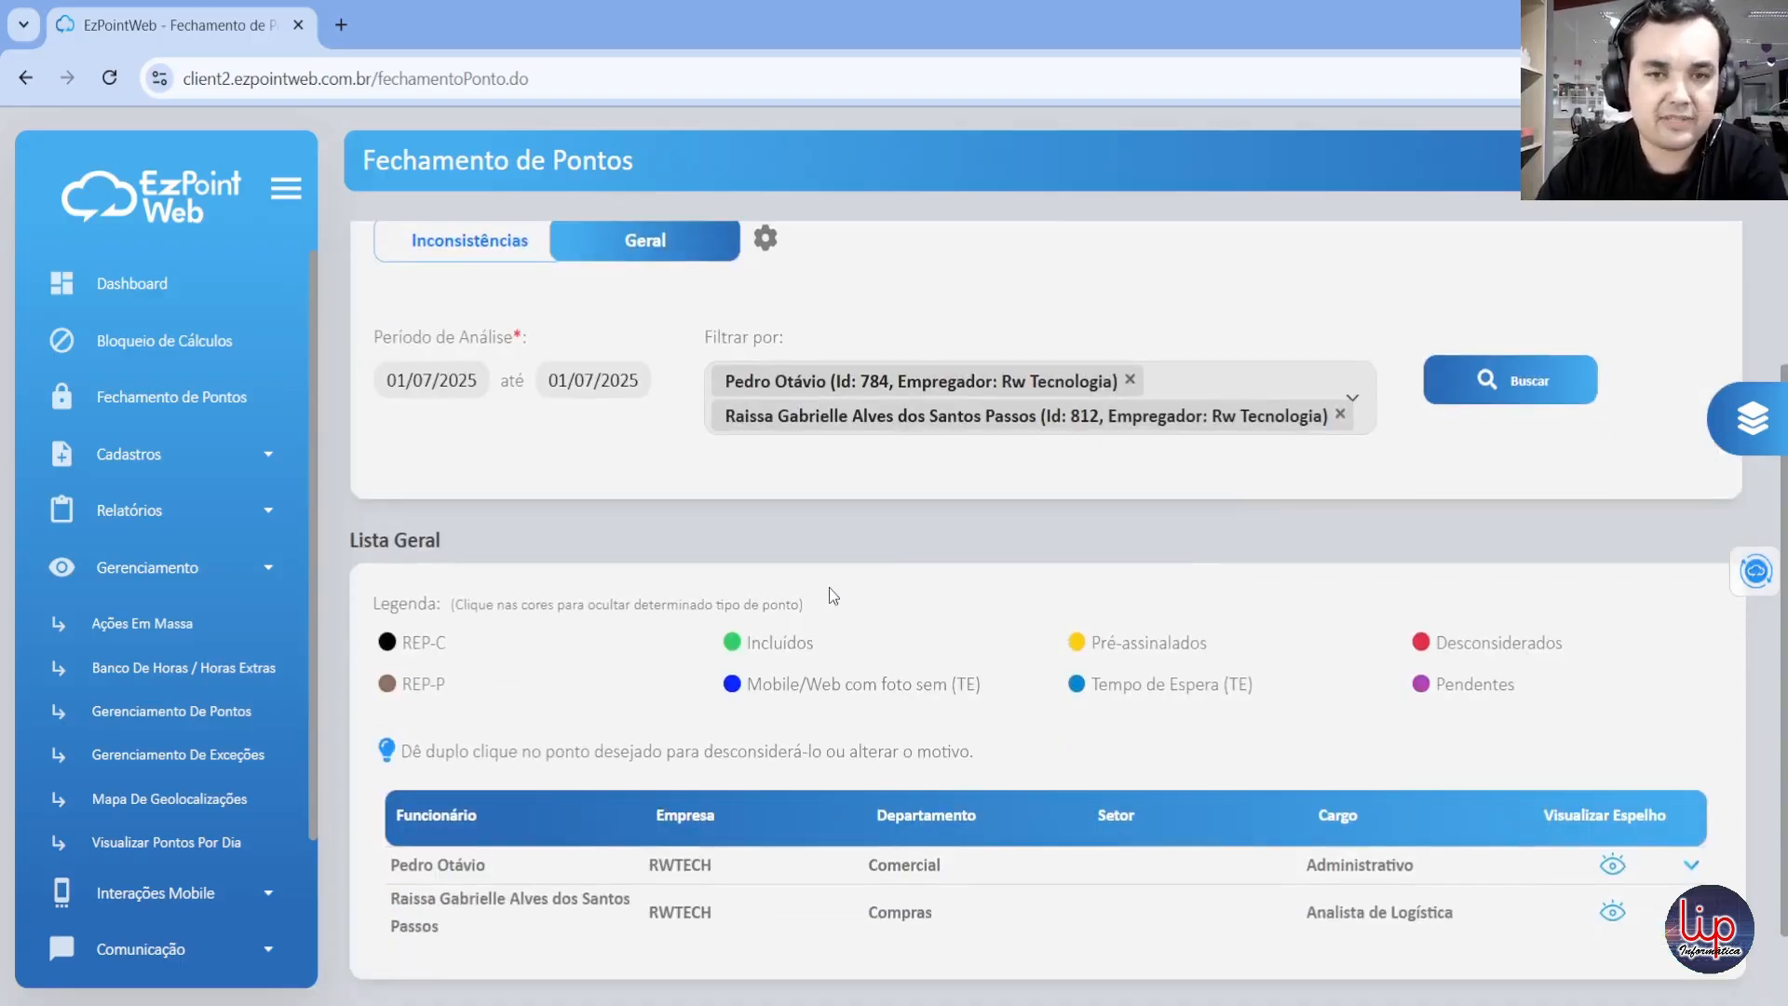
{"action": "scroll", "coordinate": [874, 484], "scroll_direction": "up", "scroll_amount": 1}
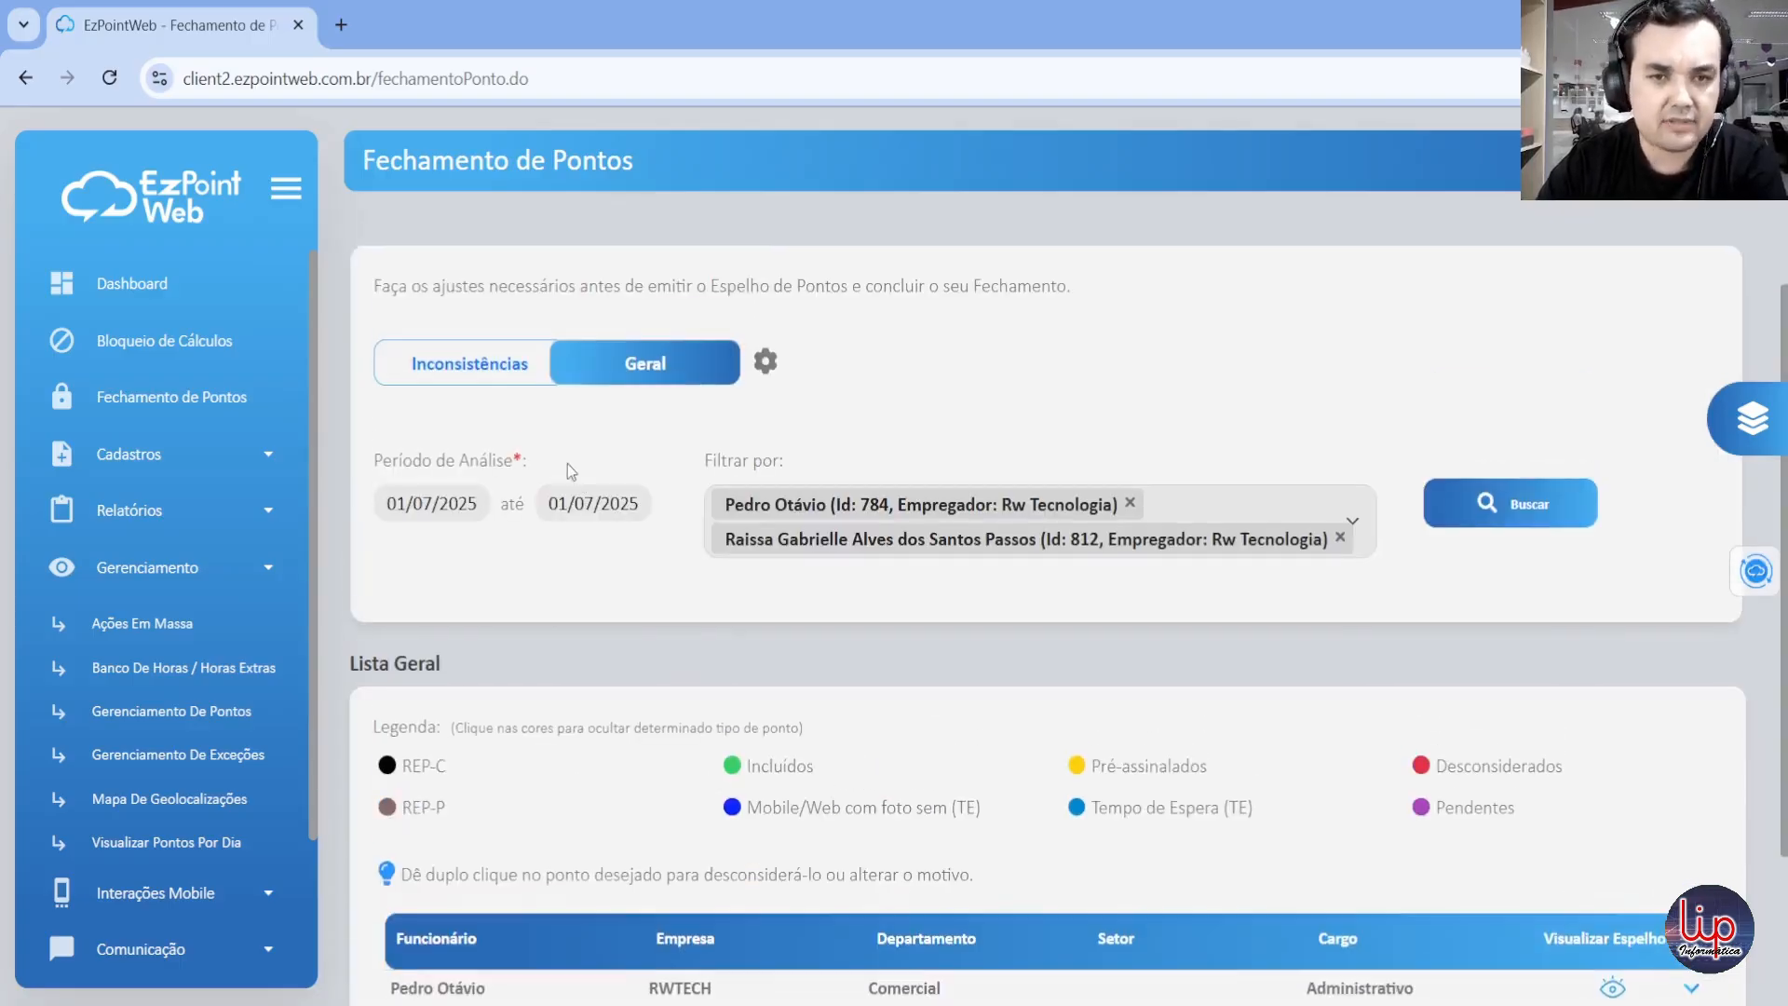
{"action": "left_click", "coordinate": [465, 509]}
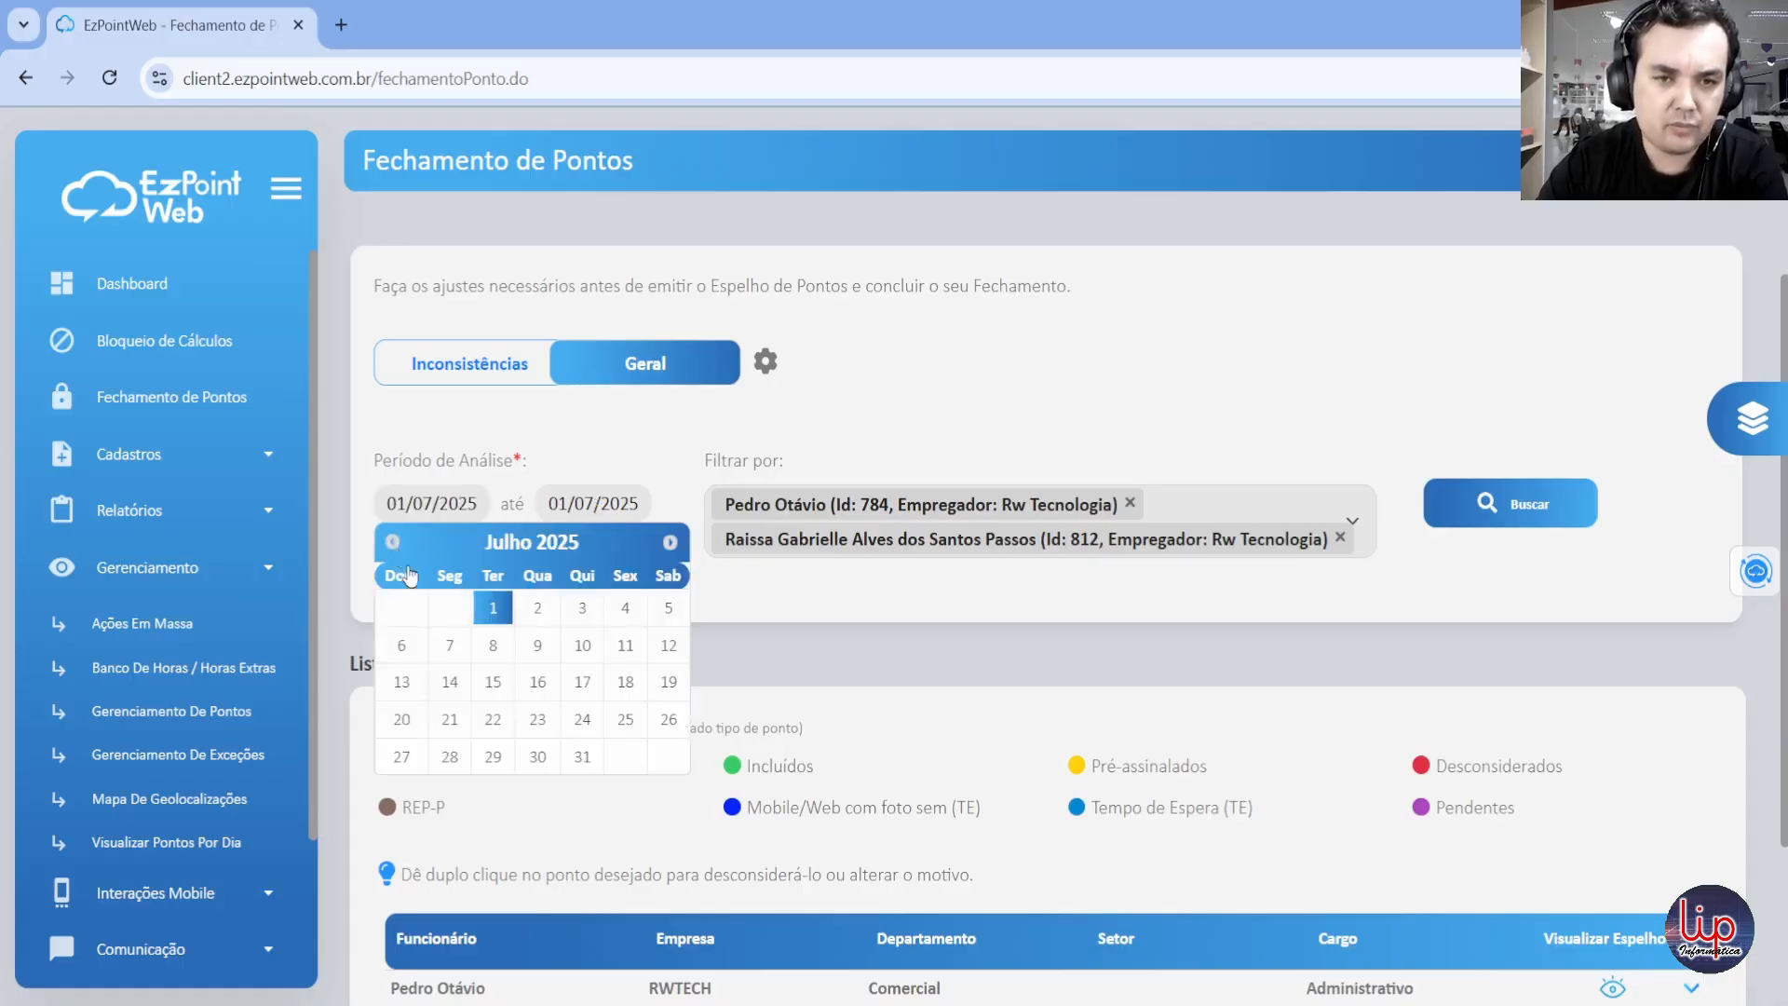
{"action": "left_click", "coordinate": [393, 544]}
{"action": "left_click", "coordinate": [449, 720]}
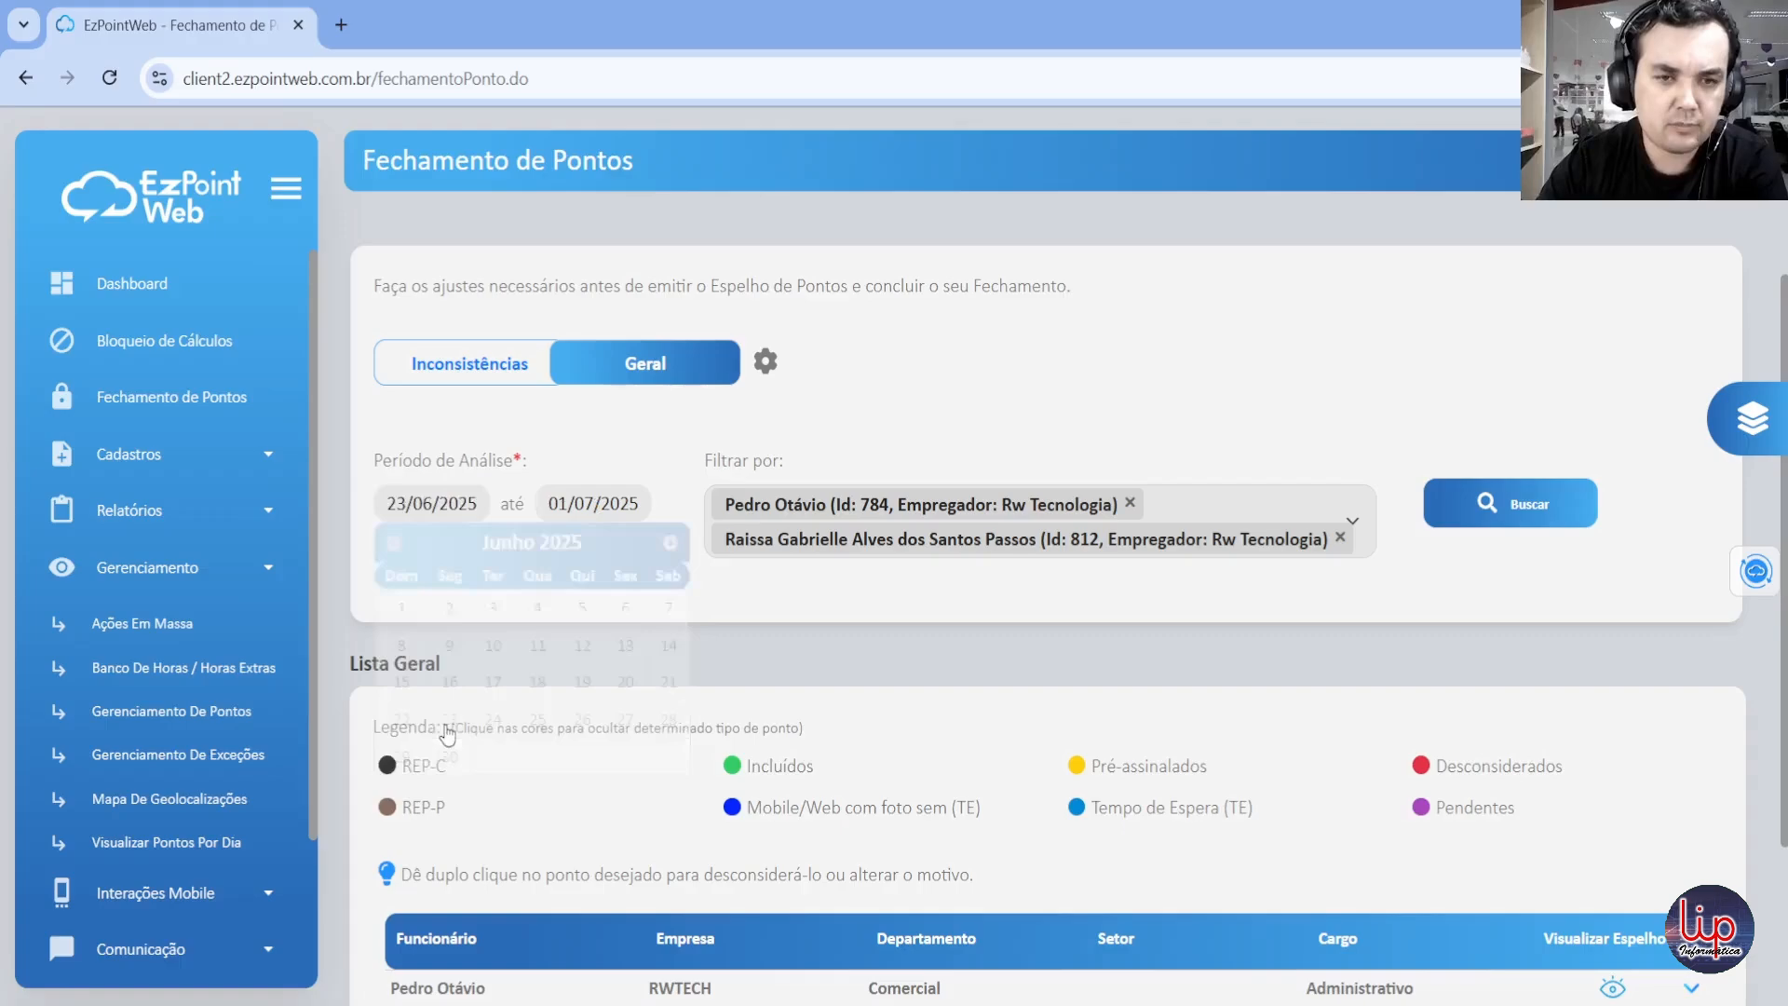
{"action": "left_click", "coordinate": [599, 501]}
{"action": "left_click", "coordinate": [554, 545]}
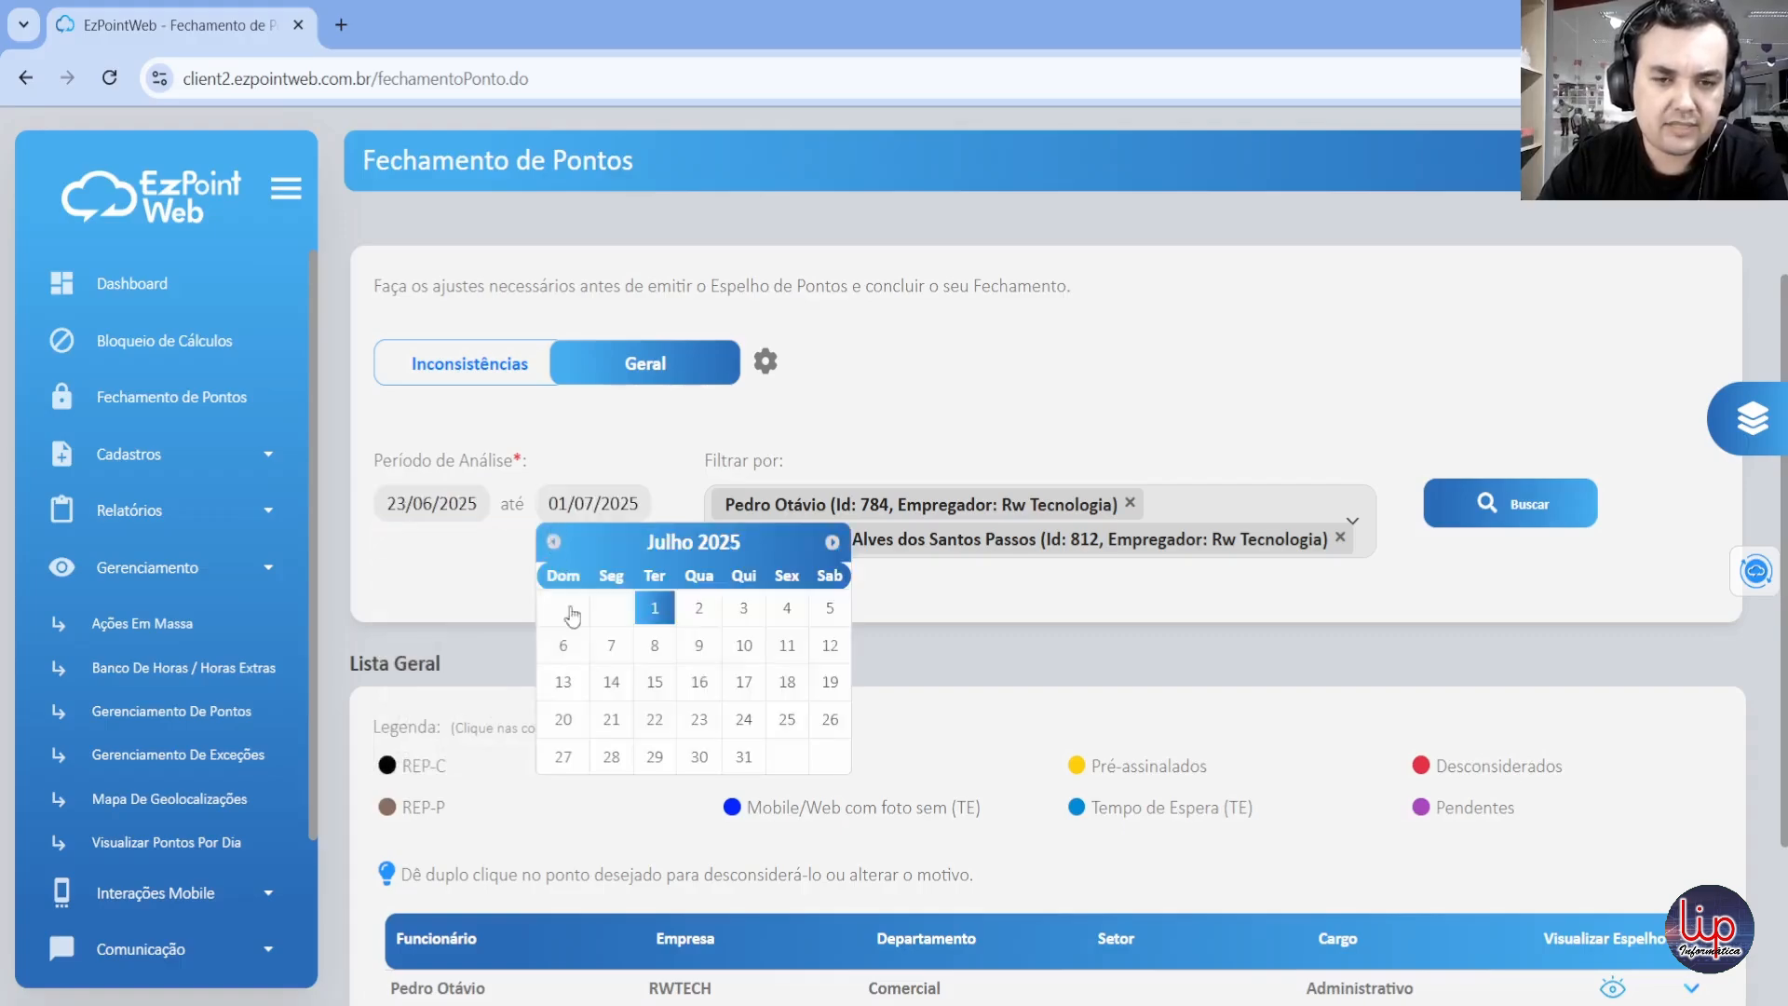
{"action": "left_click", "coordinate": [615, 758]}
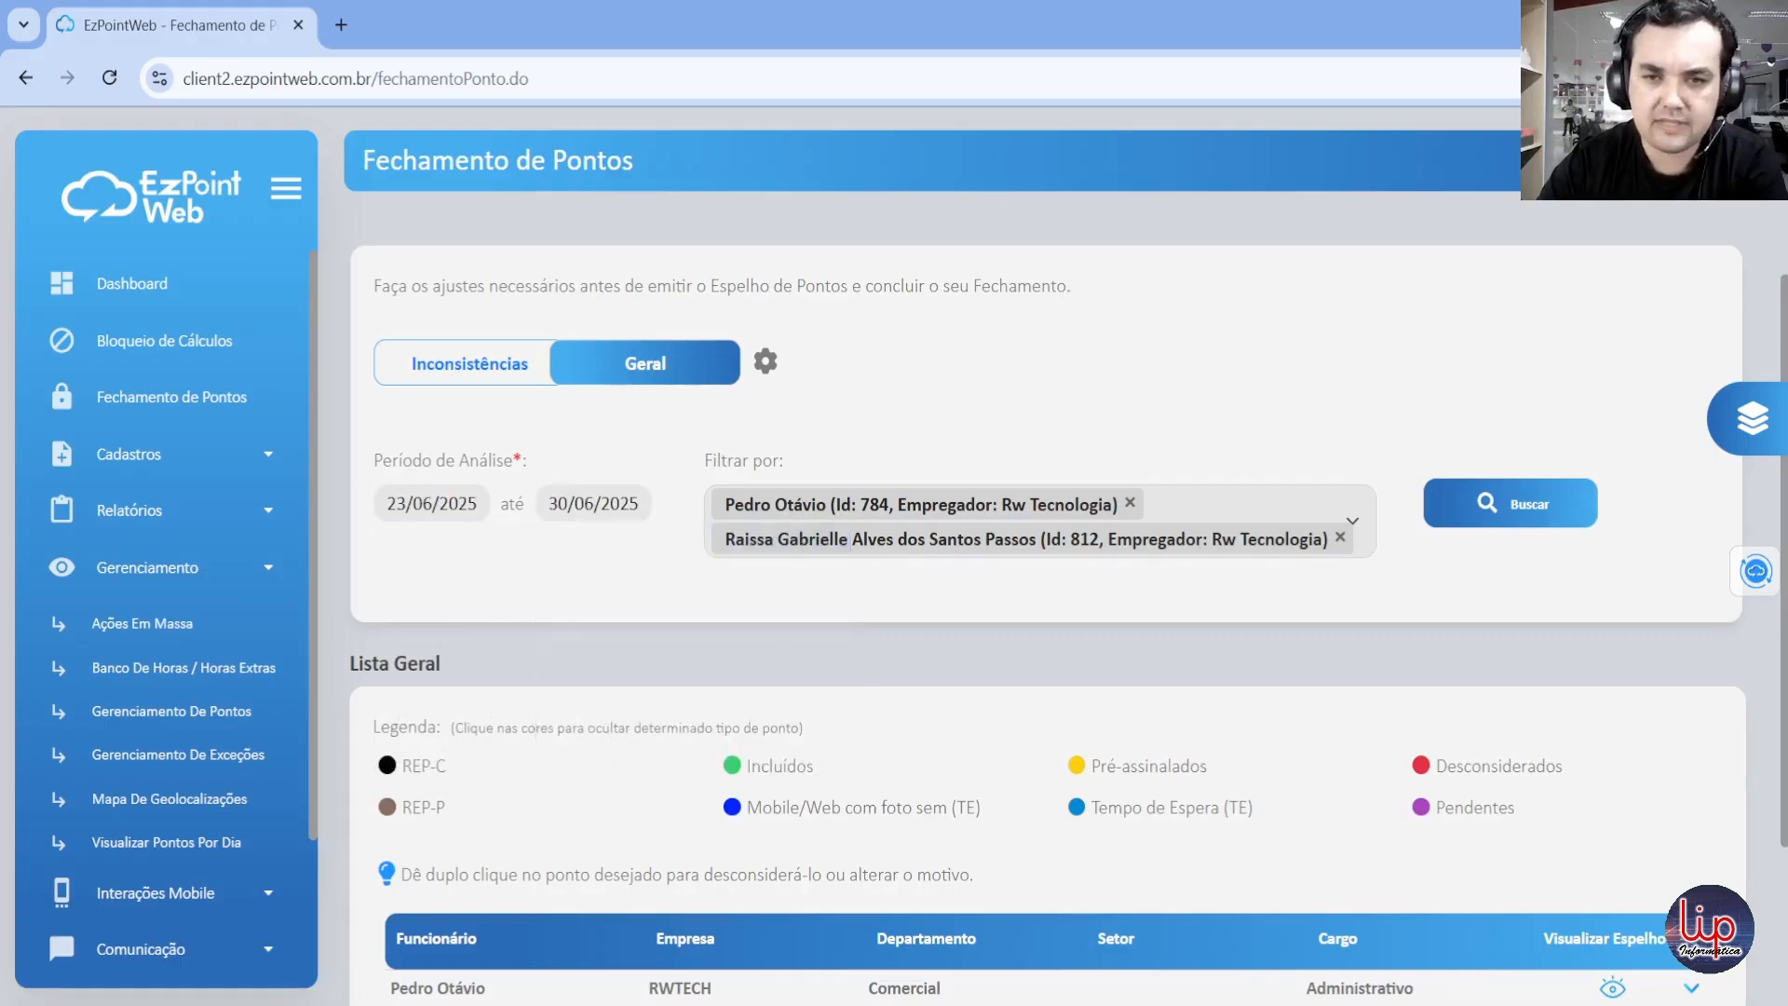
Step: Run the Geral search and review the Comercial employee's daily punches, schedules and justifications for the period
{"action": "left_click", "coordinate": [1552, 507]}
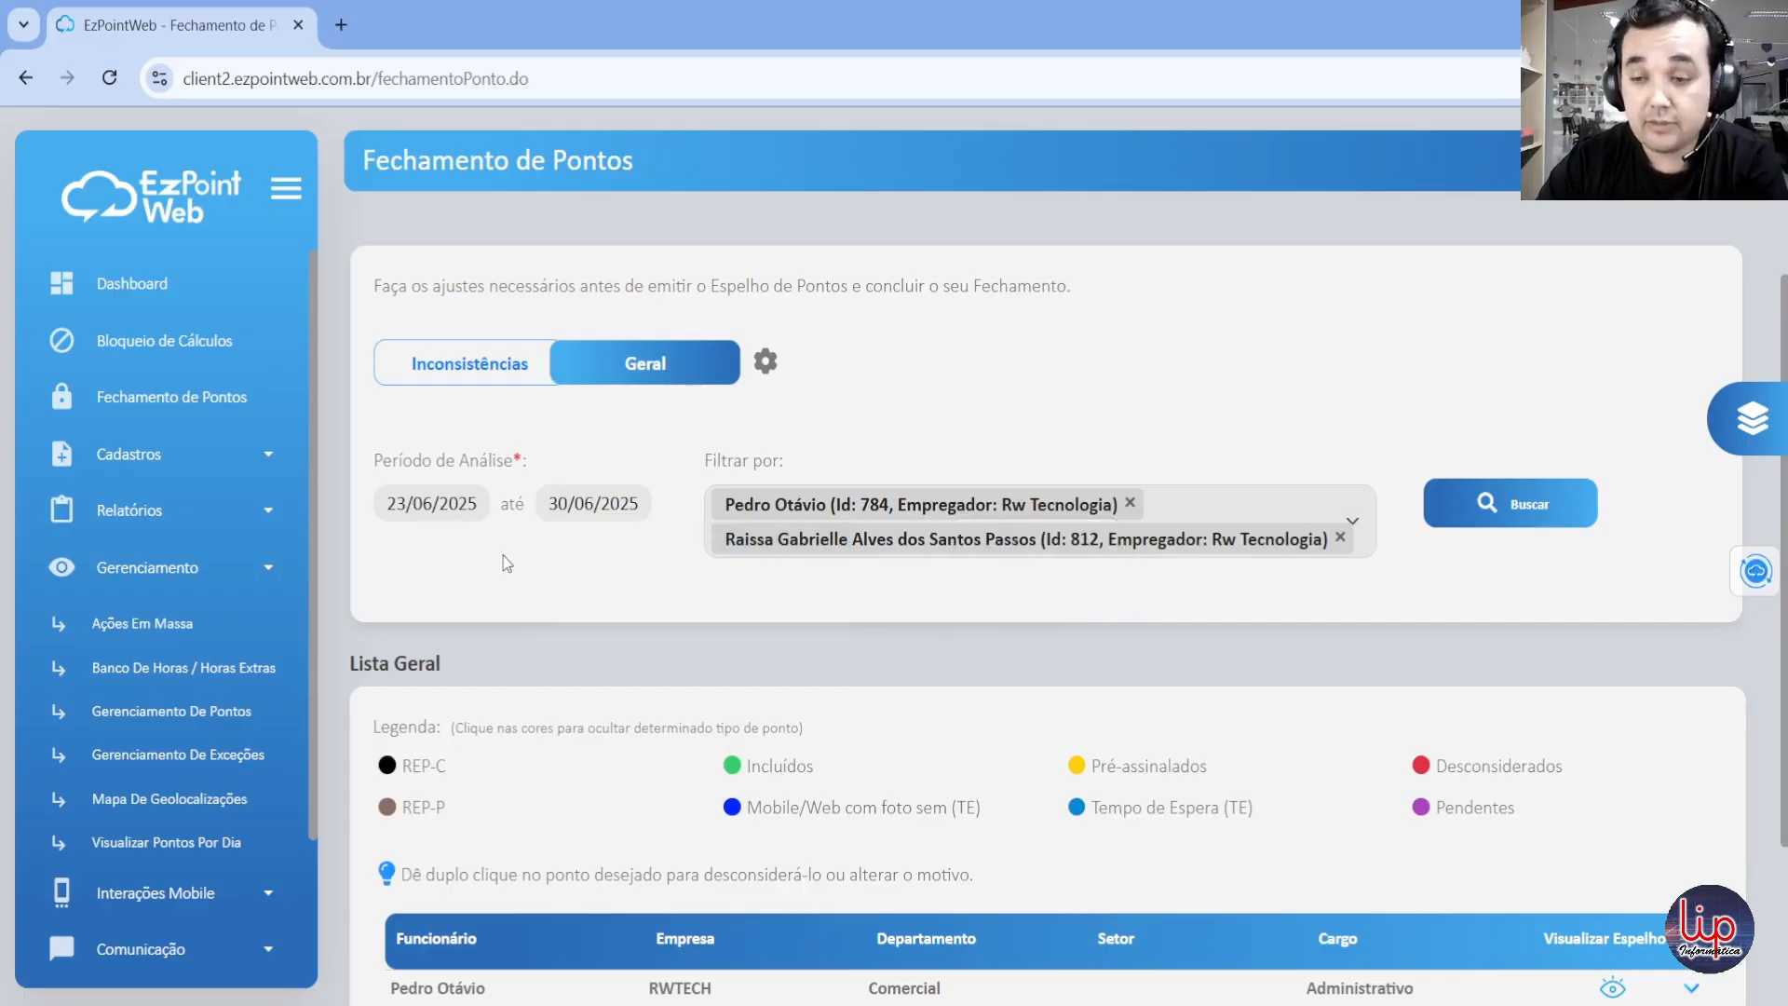
{"action": "scroll", "coordinate": [506, 559], "scroll_direction": "down", "scroll_amount": 2}
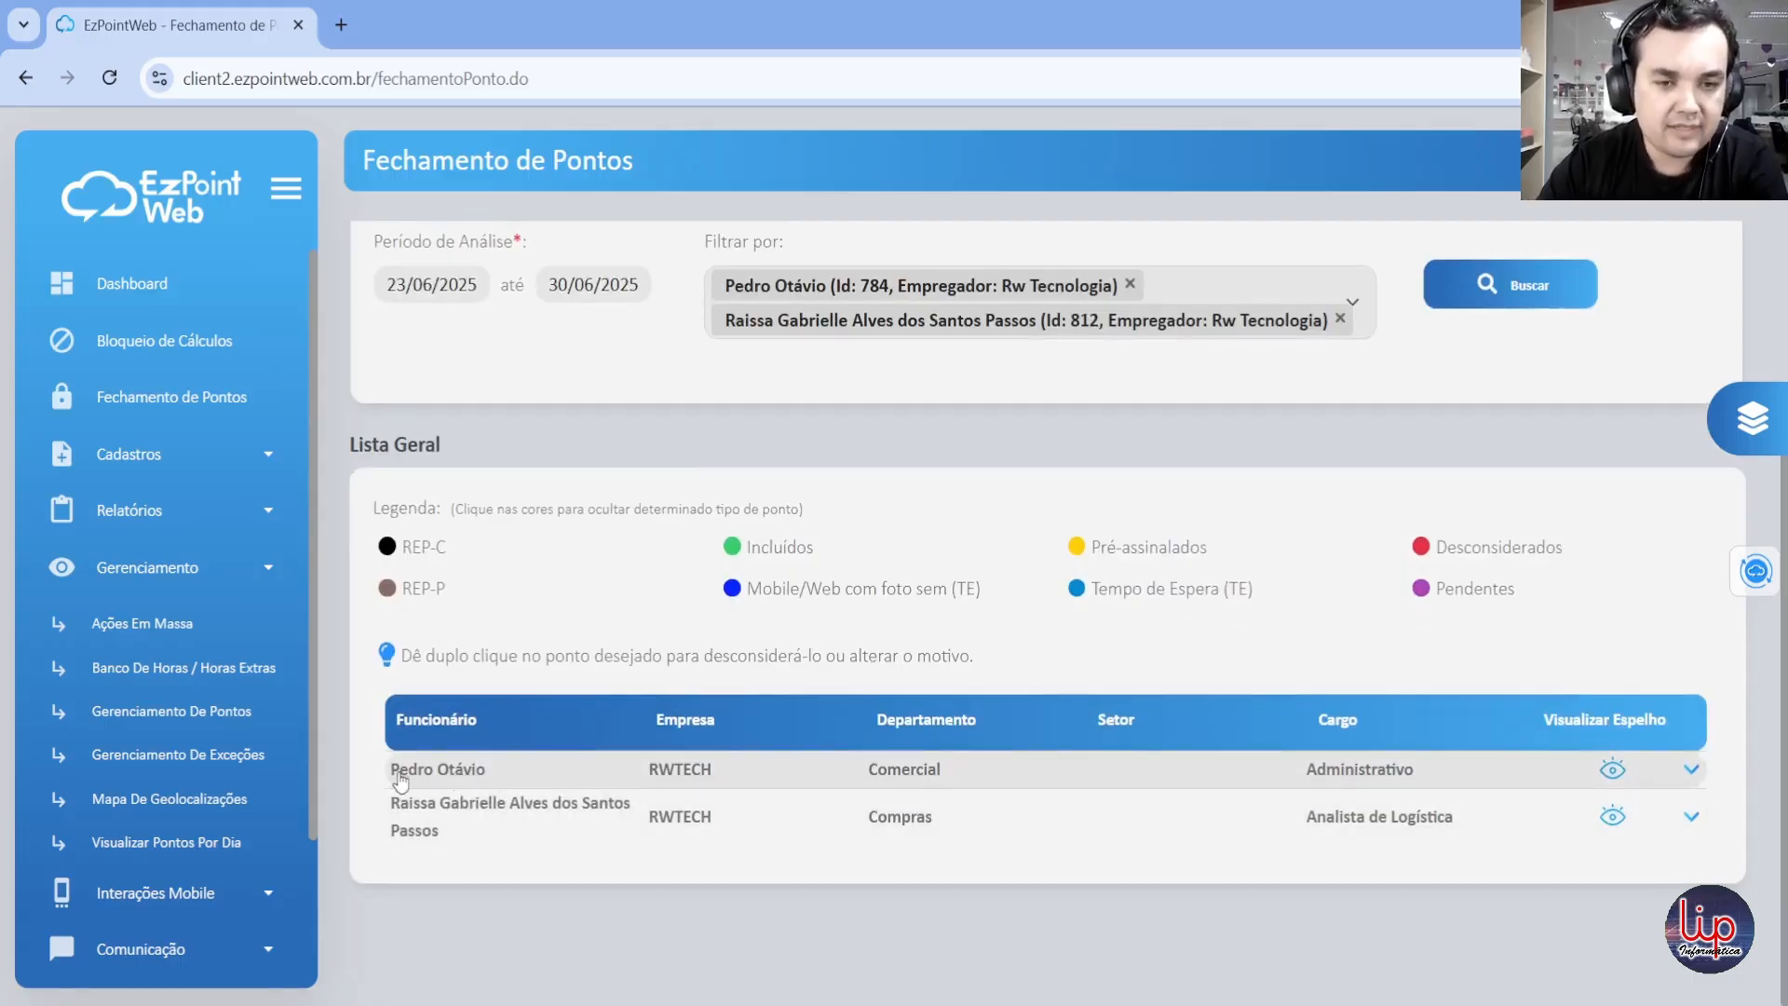
{"action": "left_click", "coordinate": [1691, 769]}
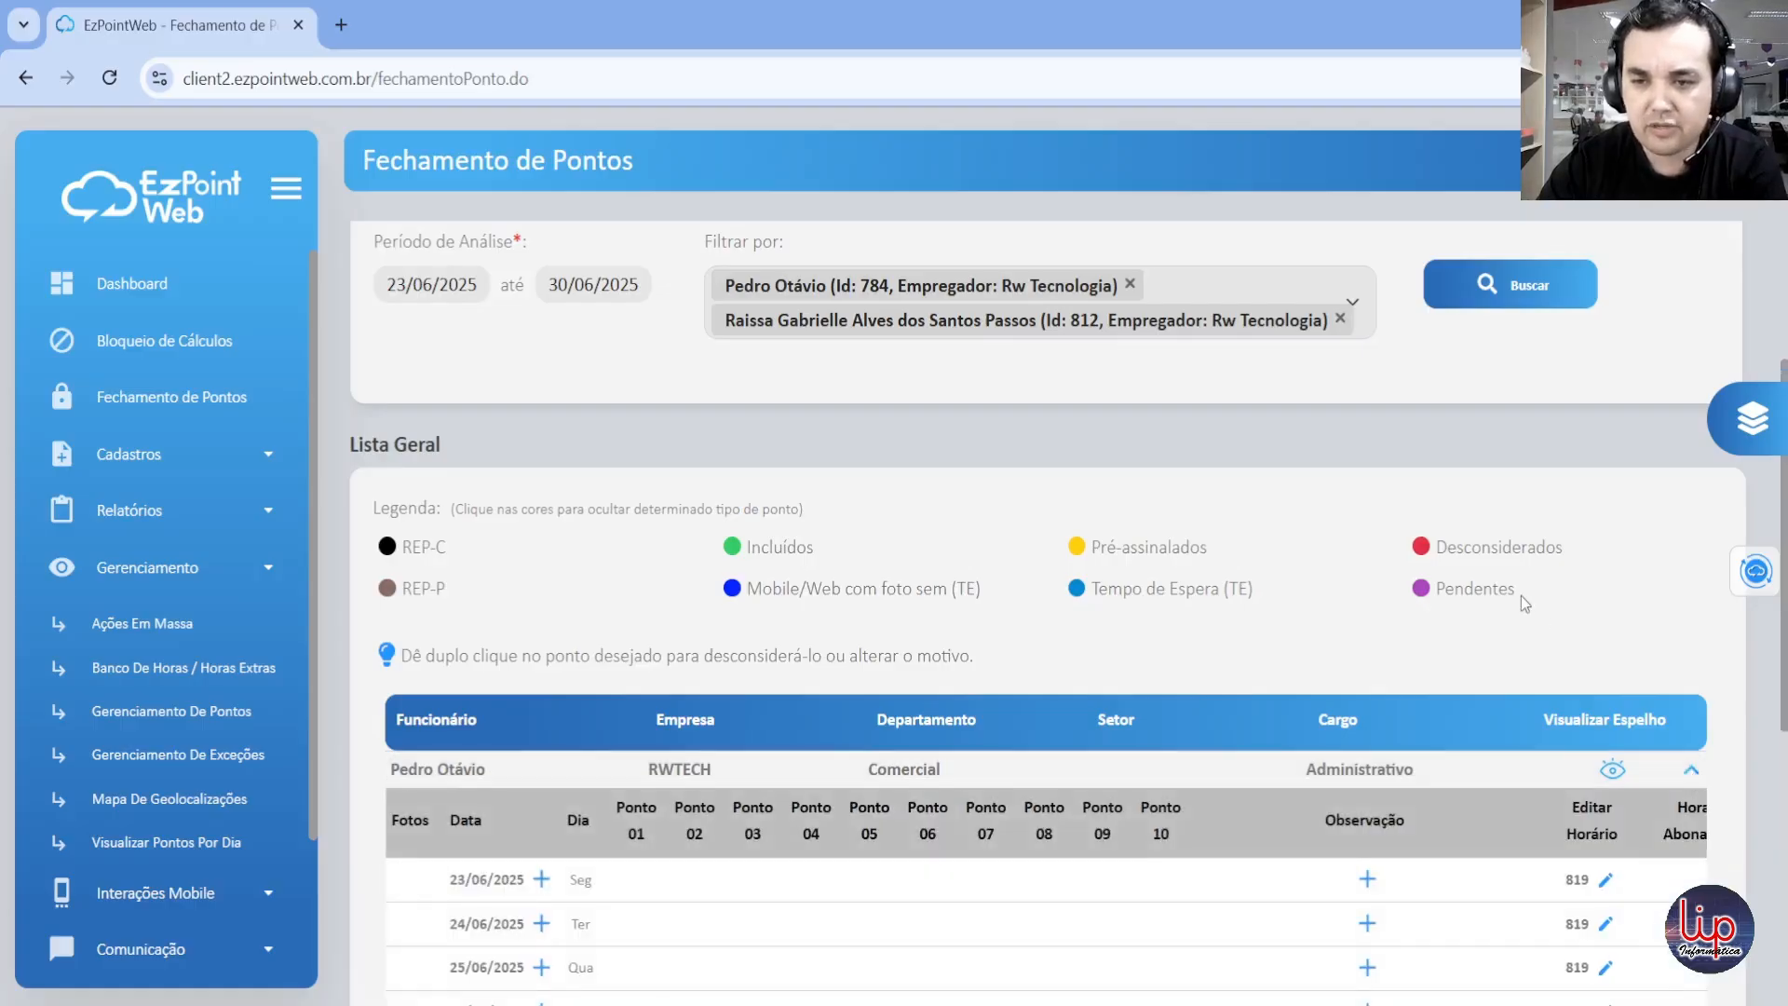
{"action": "scroll", "coordinate": [1504, 587], "scroll_direction": "down", "scroll_amount": 3}
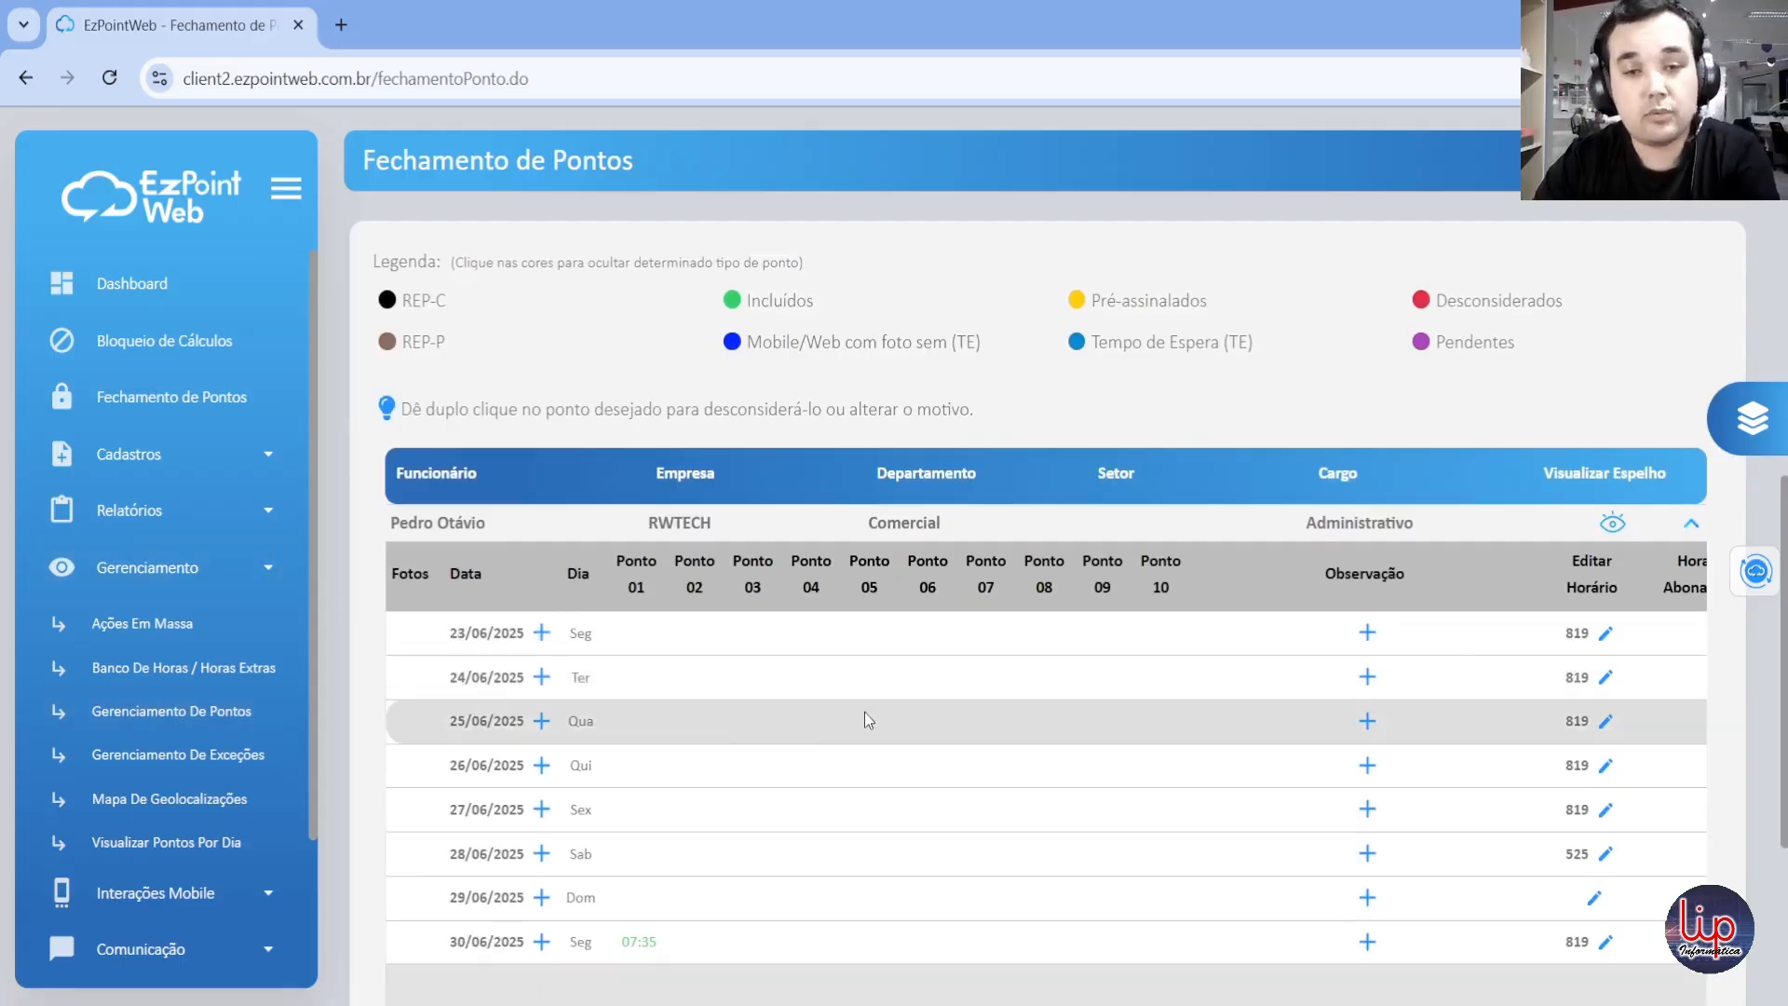
{"action": "scroll", "coordinate": [874, 715], "scroll_direction": "down", "scroll_amount": 2}
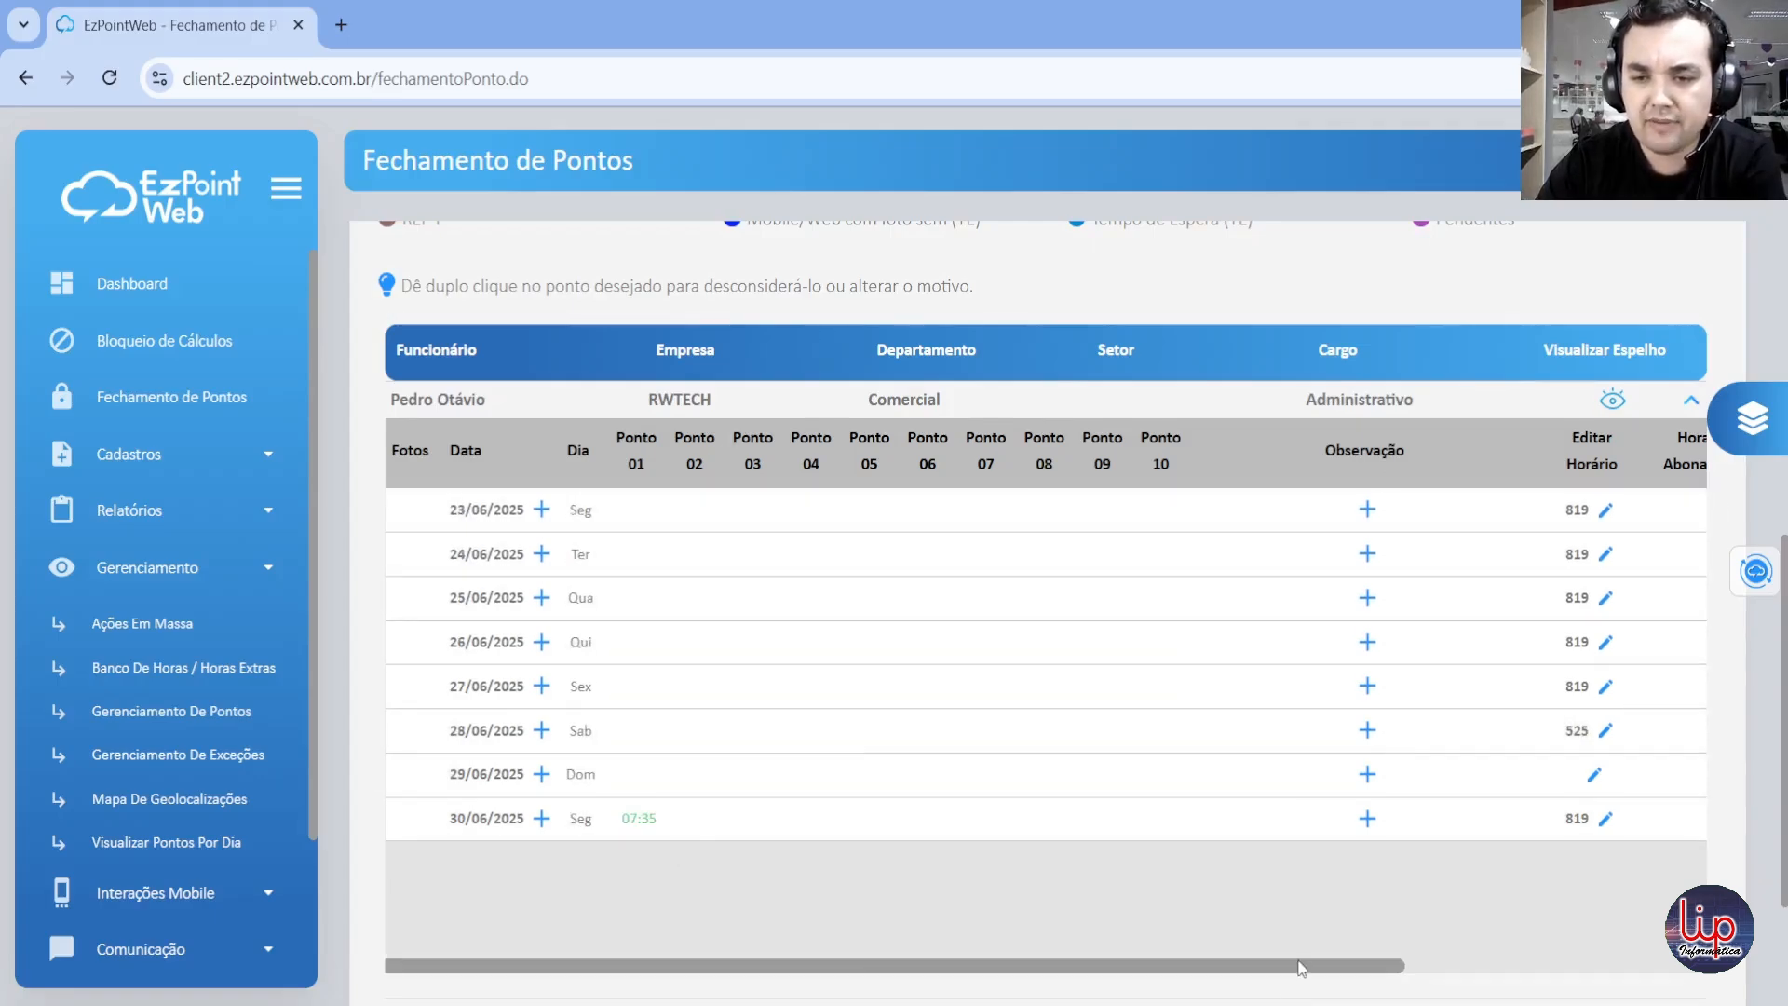
{"action": "left_click_drag", "start_coordinate": [1302, 965], "coordinate": [1529, 964]}
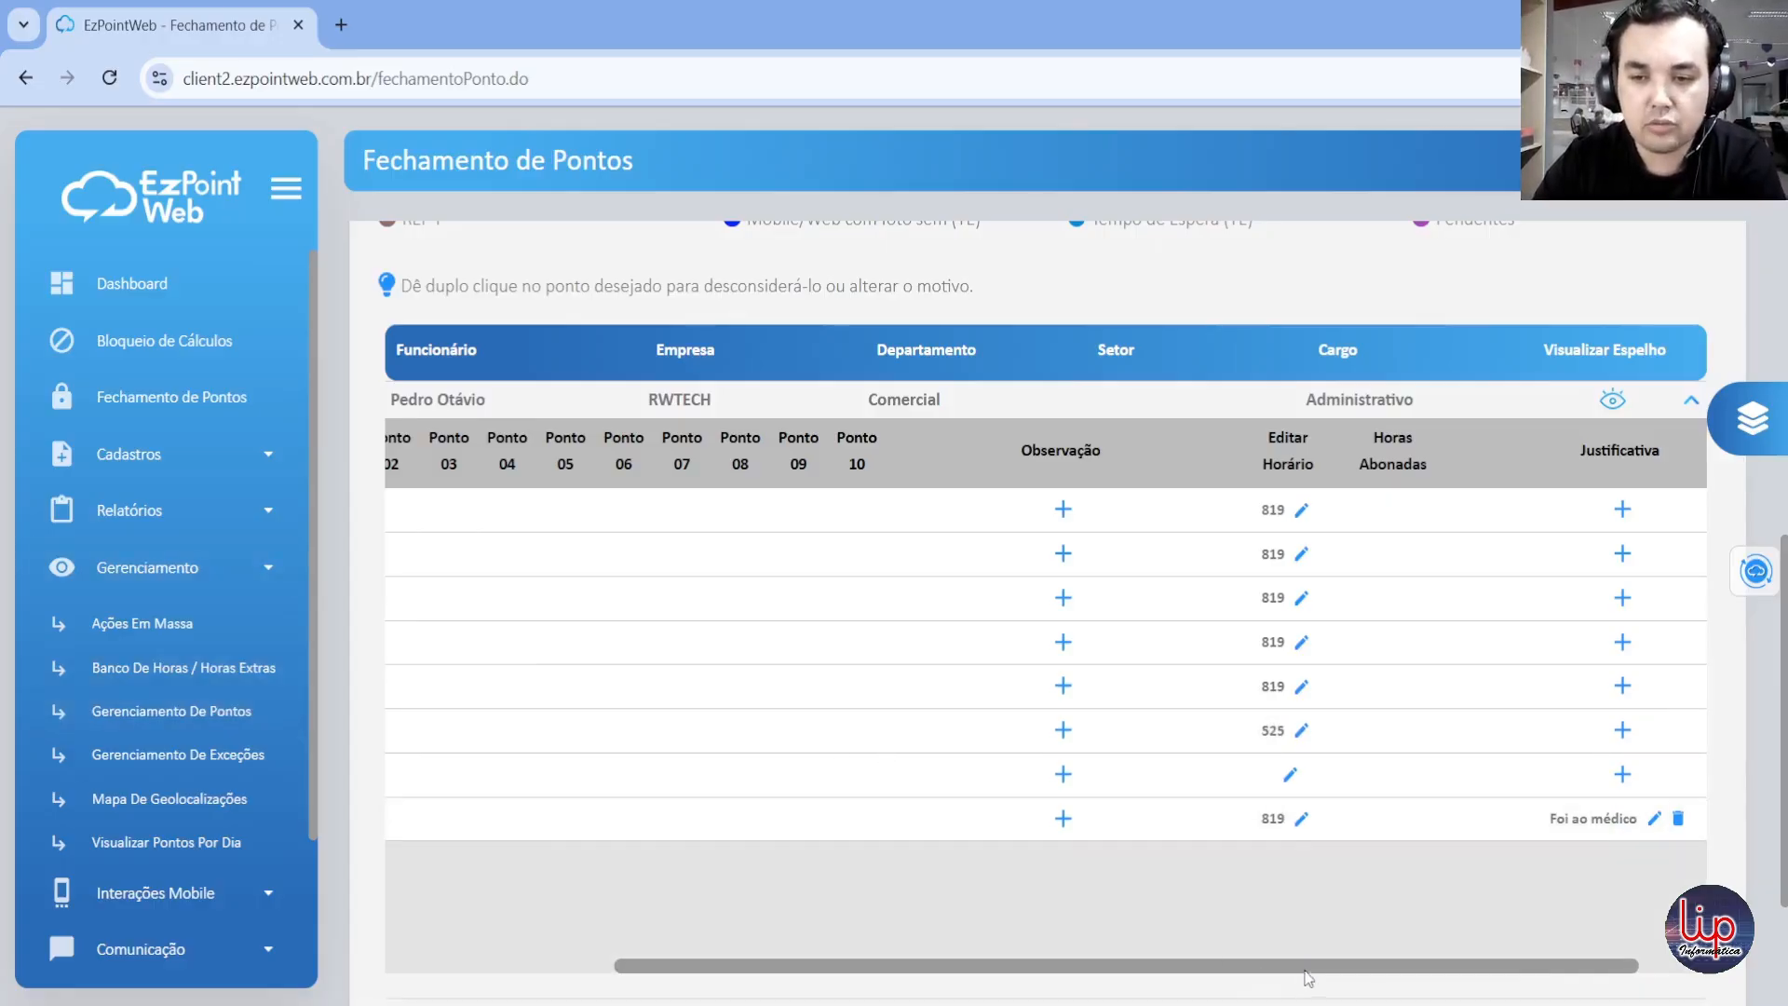
{"action": "left_click_drag", "start_coordinate": [1309, 968], "coordinate": [1004, 959]}
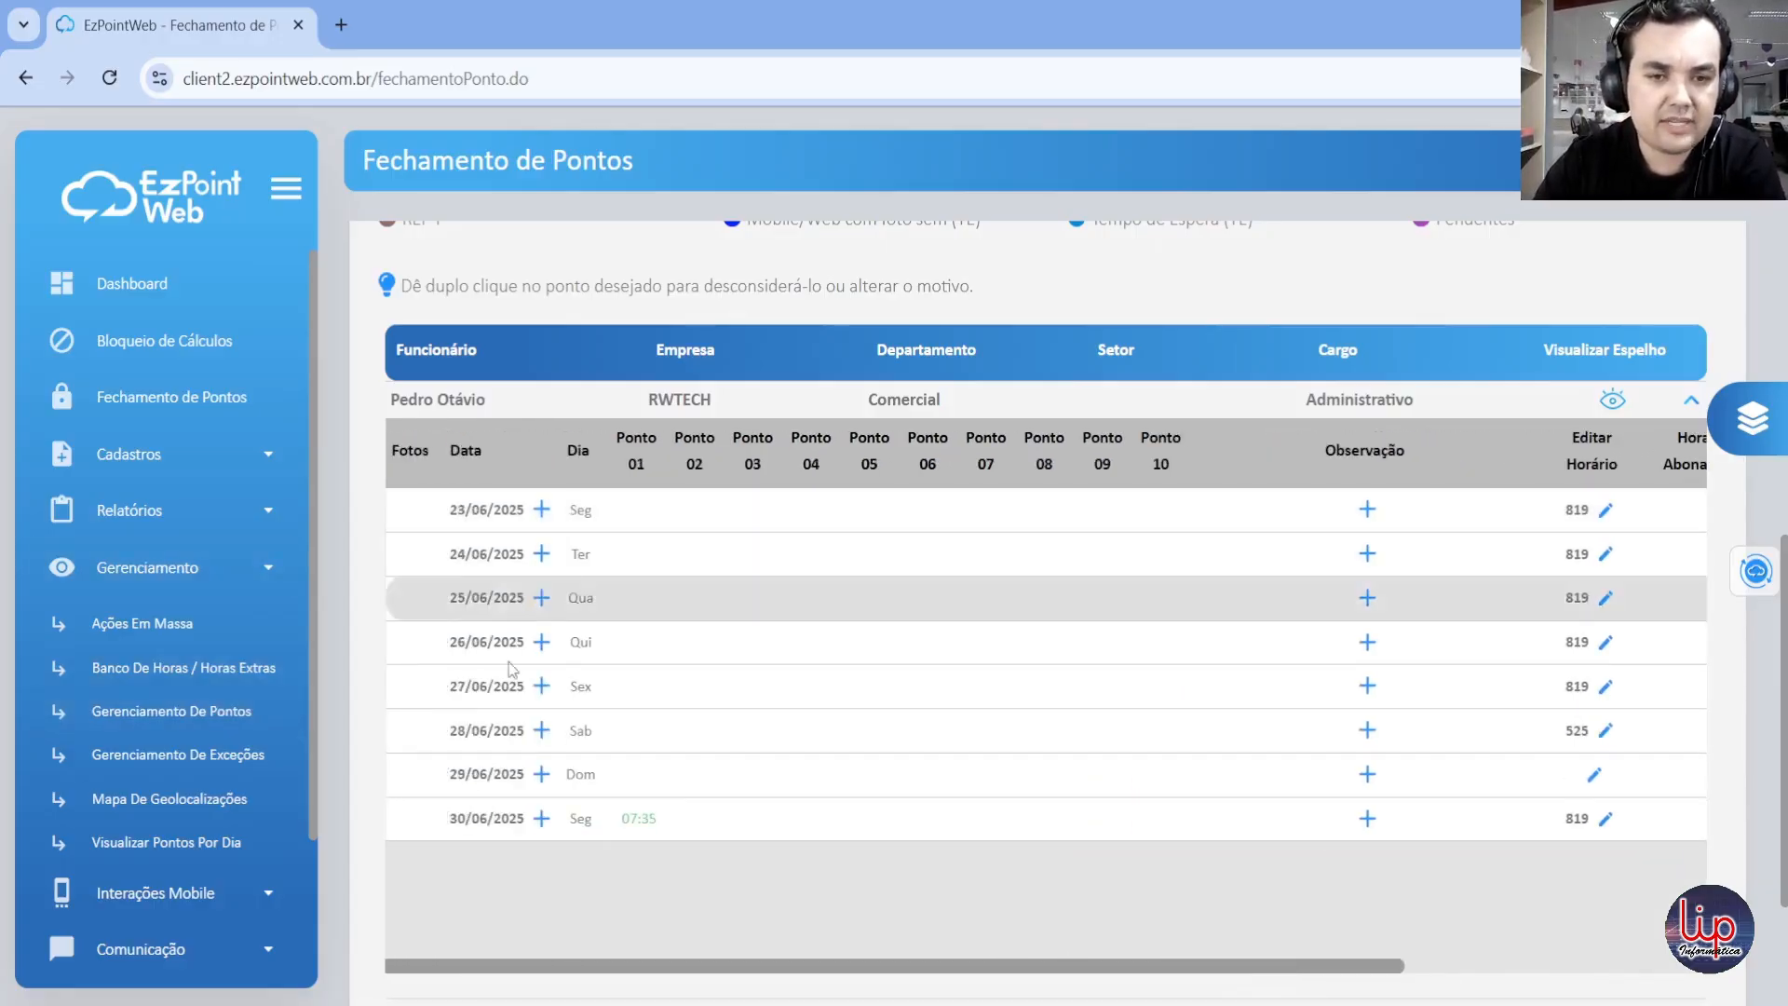
Step: Collapse the Comercial employee's records and review the Compras employee's daily punches for the same period
{"action": "left_click", "coordinate": [1691, 402]}
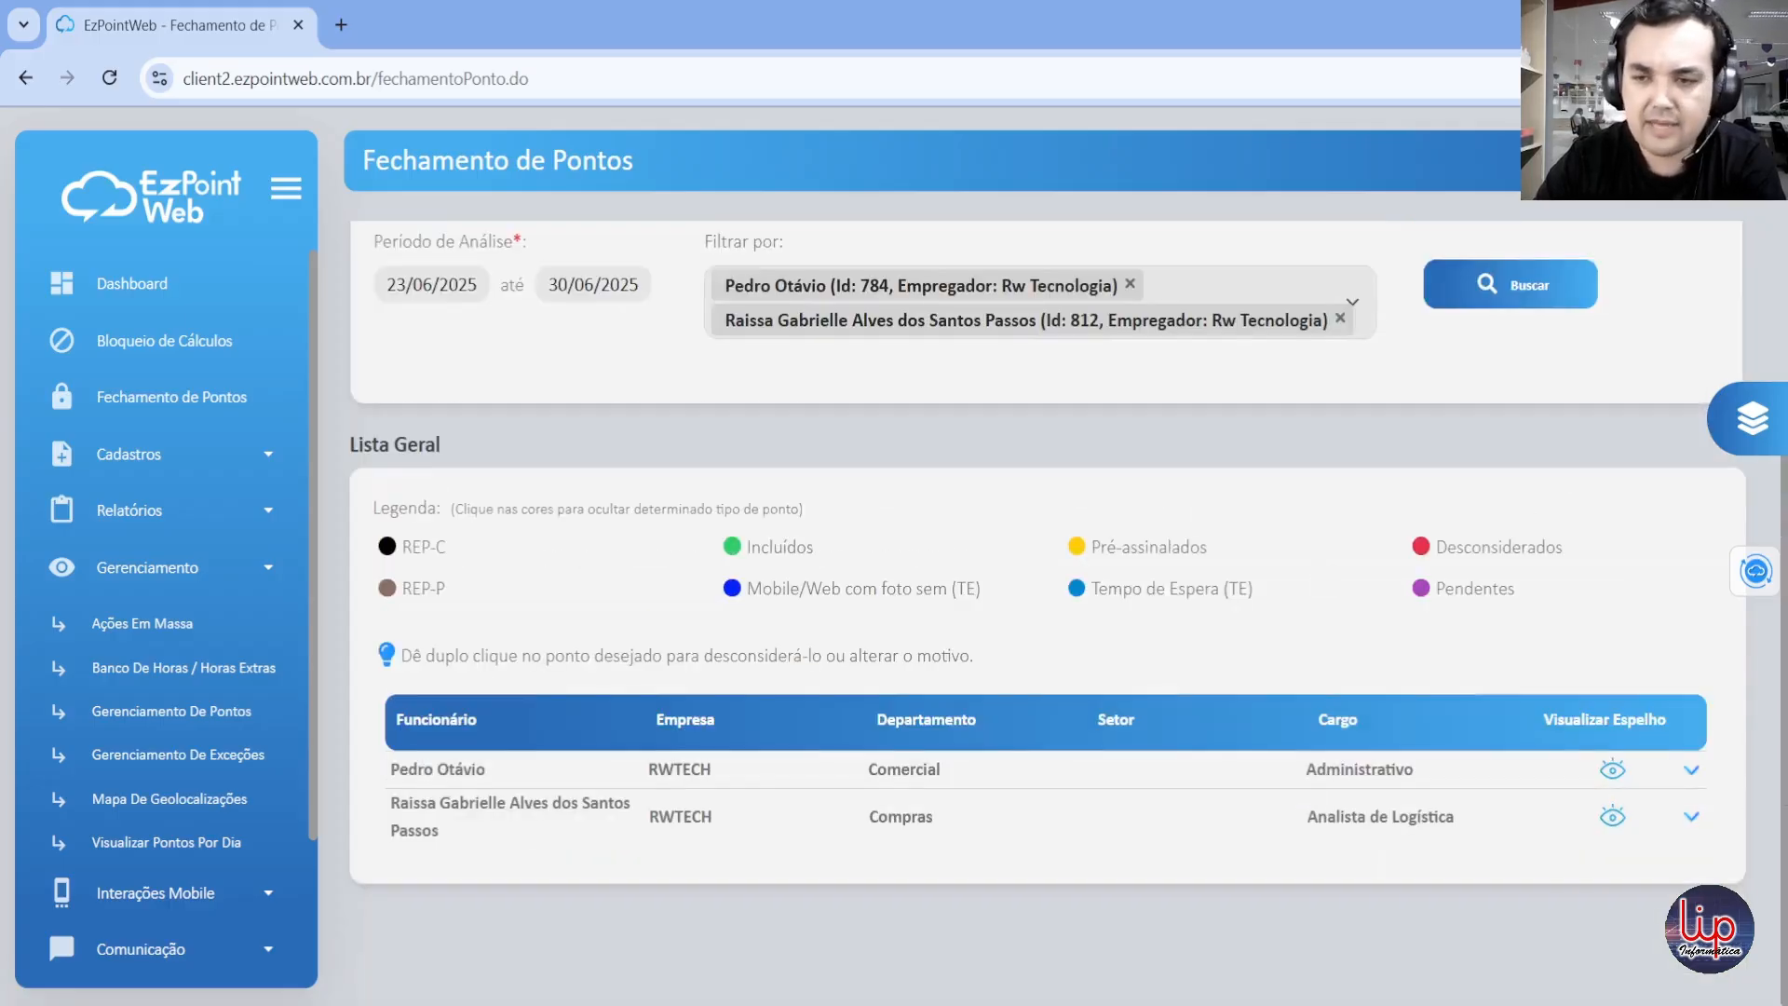
{"action": "left_click", "coordinate": [1692, 820]}
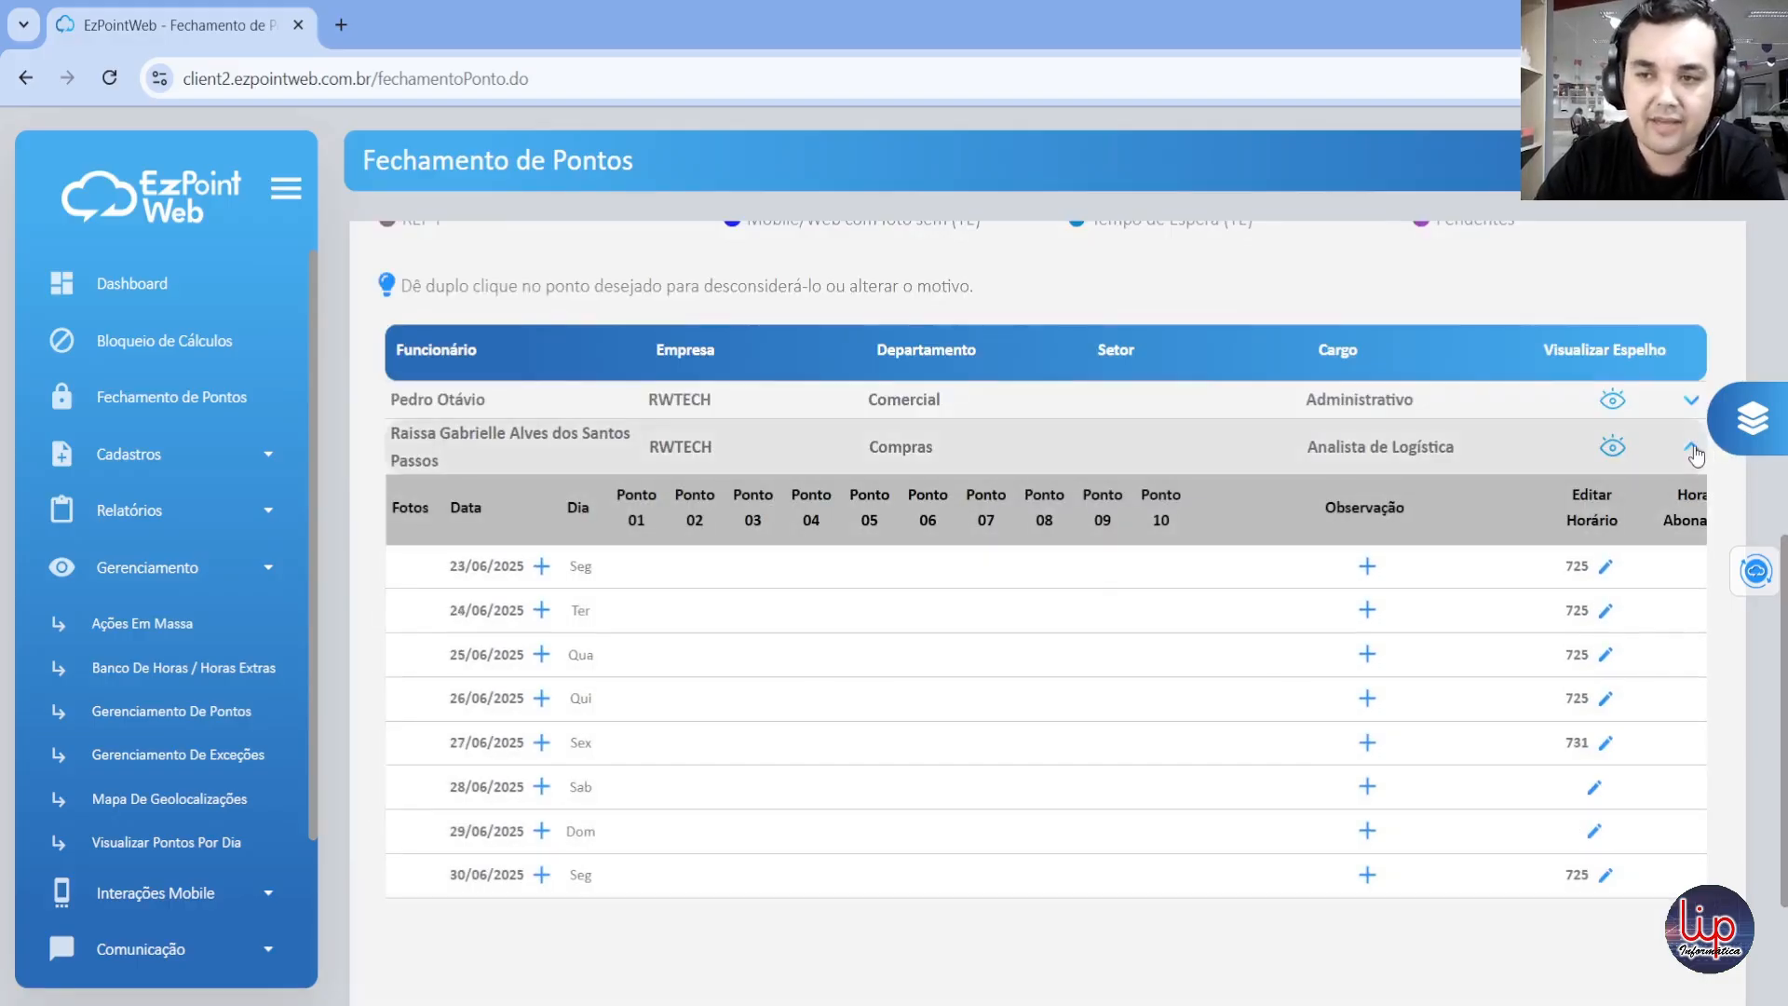
{"action": "left_click", "coordinate": [1691, 449]}
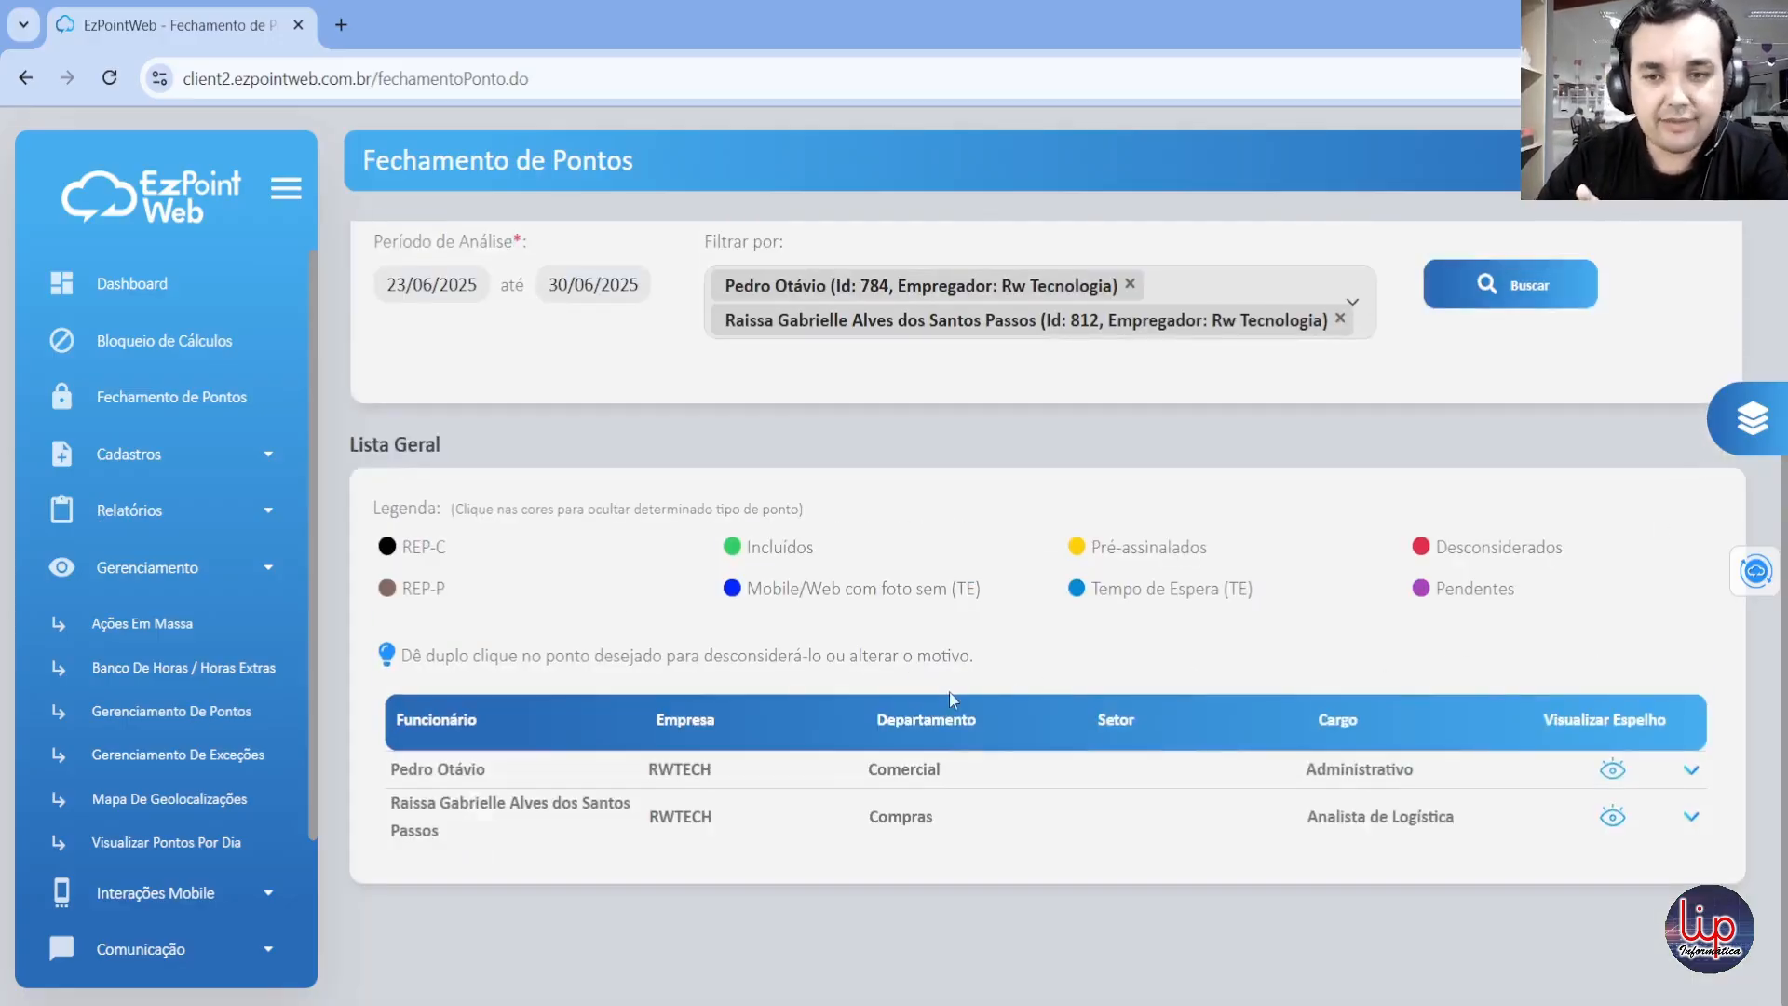
Step: Preview the Comercial employee's Espelho de Pontos report, enlarge it to 175%, review the whole page and close it
{"action": "left_click", "coordinate": [1613, 773]}
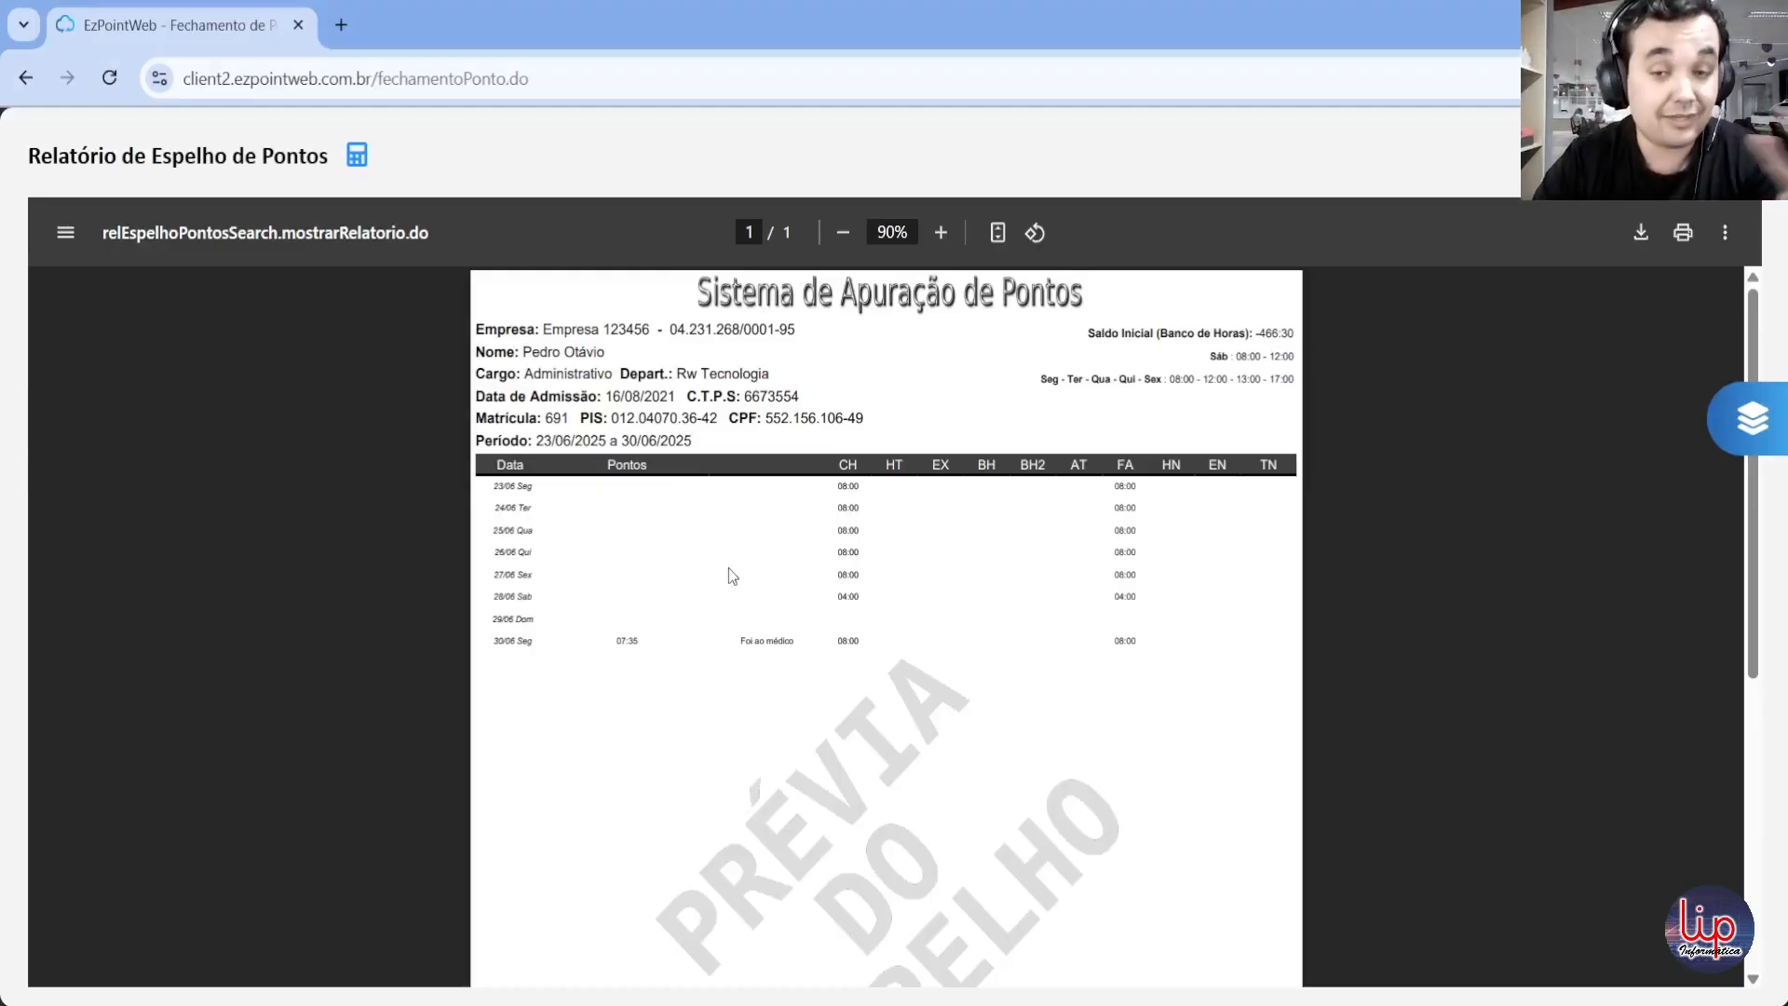
{"action": "left_click", "coordinate": [941, 232]}
{"action": "left_click", "coordinate": [942, 232]}
{"action": "left_click", "coordinate": [942, 232]}
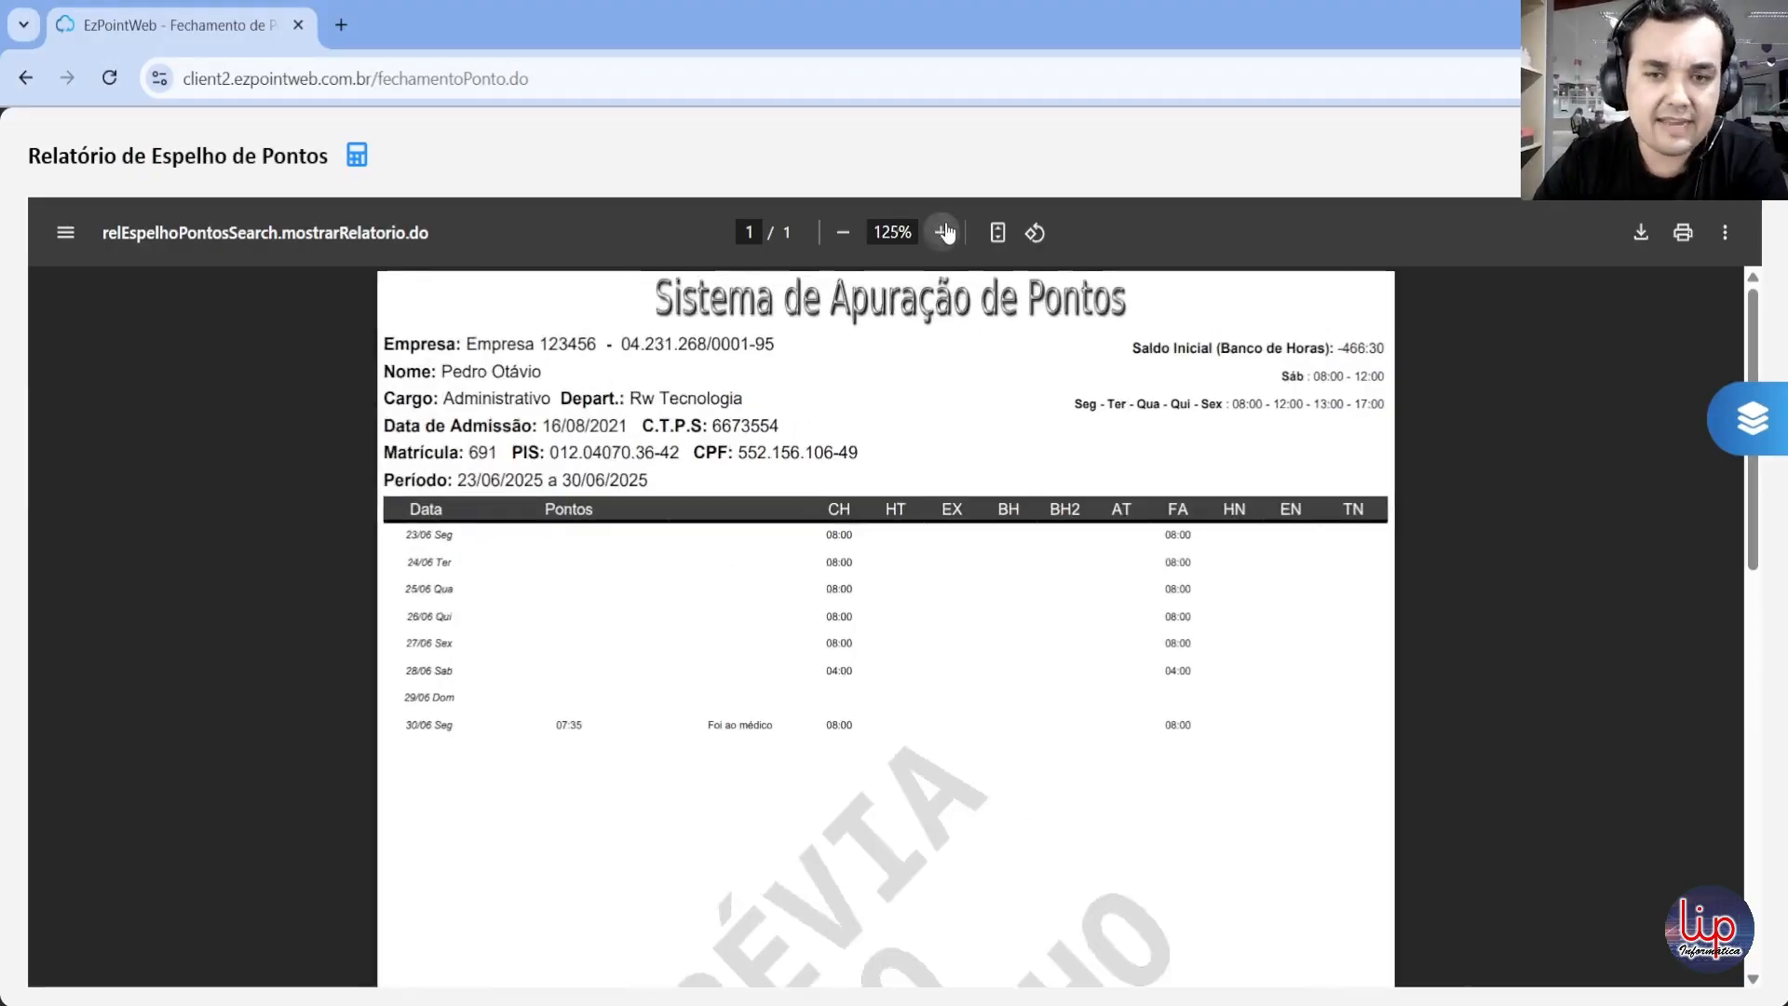
{"action": "left_click", "coordinate": [943, 231]}
{"action": "left_click", "coordinate": [942, 232]}
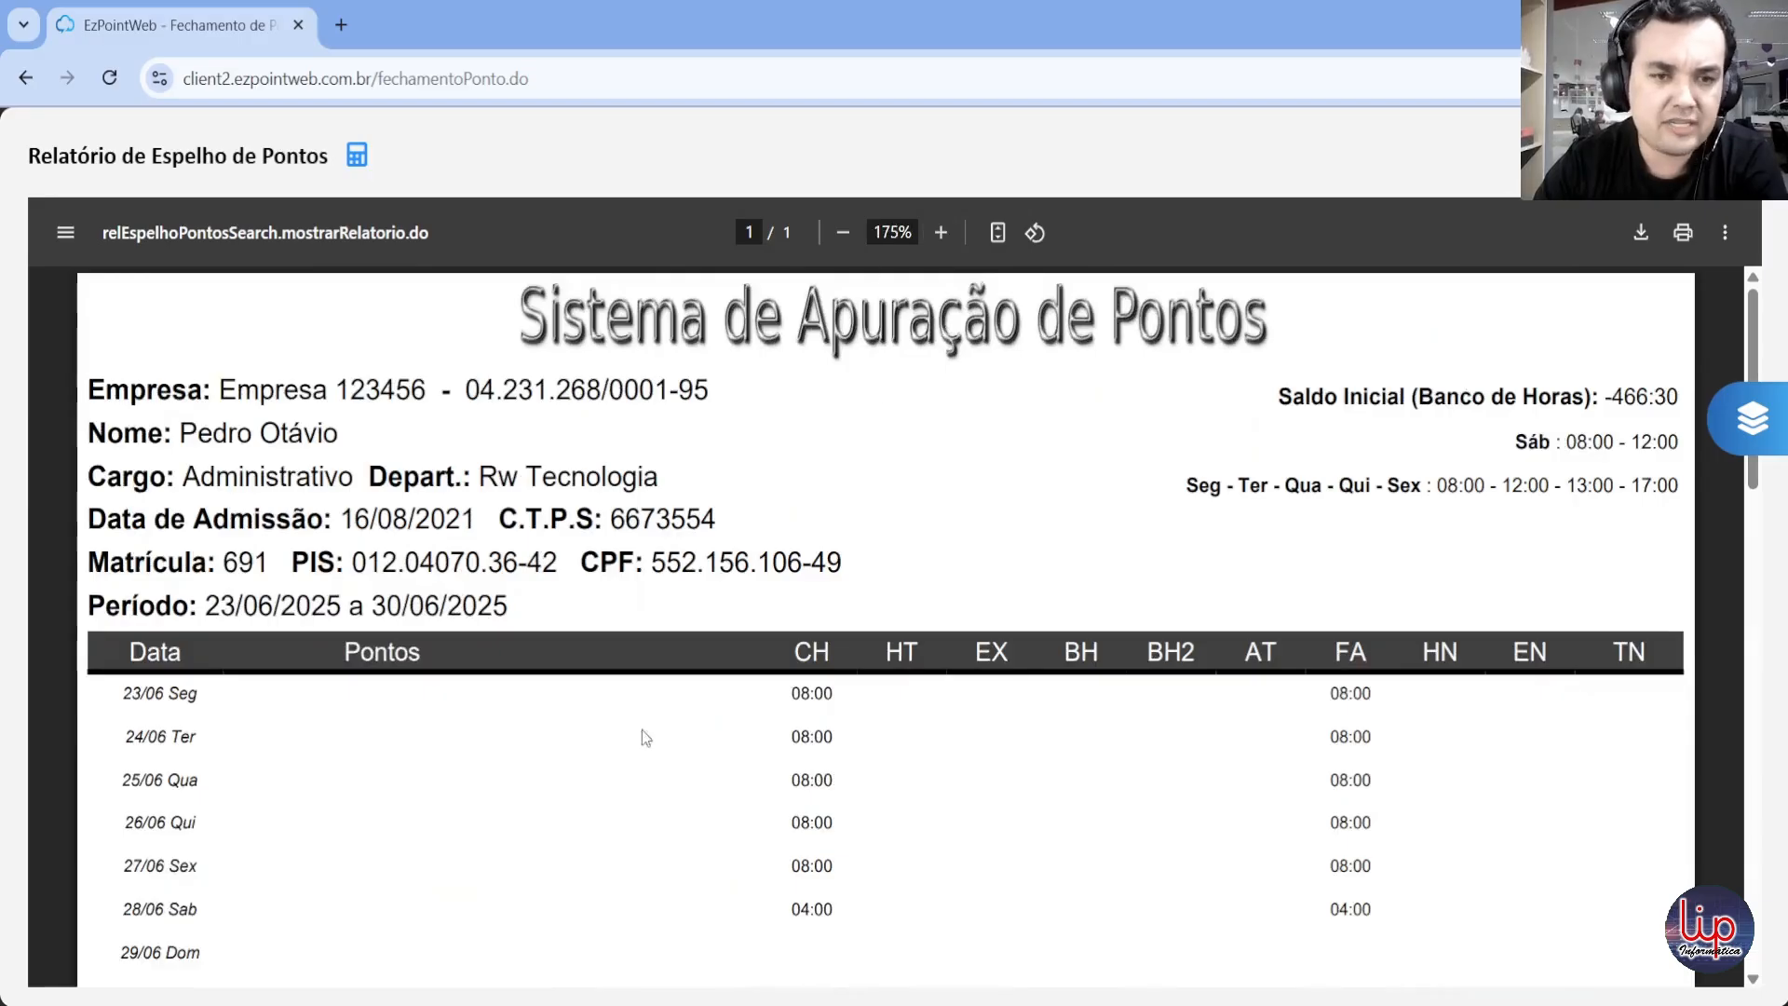
{"action": "scroll", "coordinate": [549, 764], "scroll_direction": "down", "scroll_amount": 1}
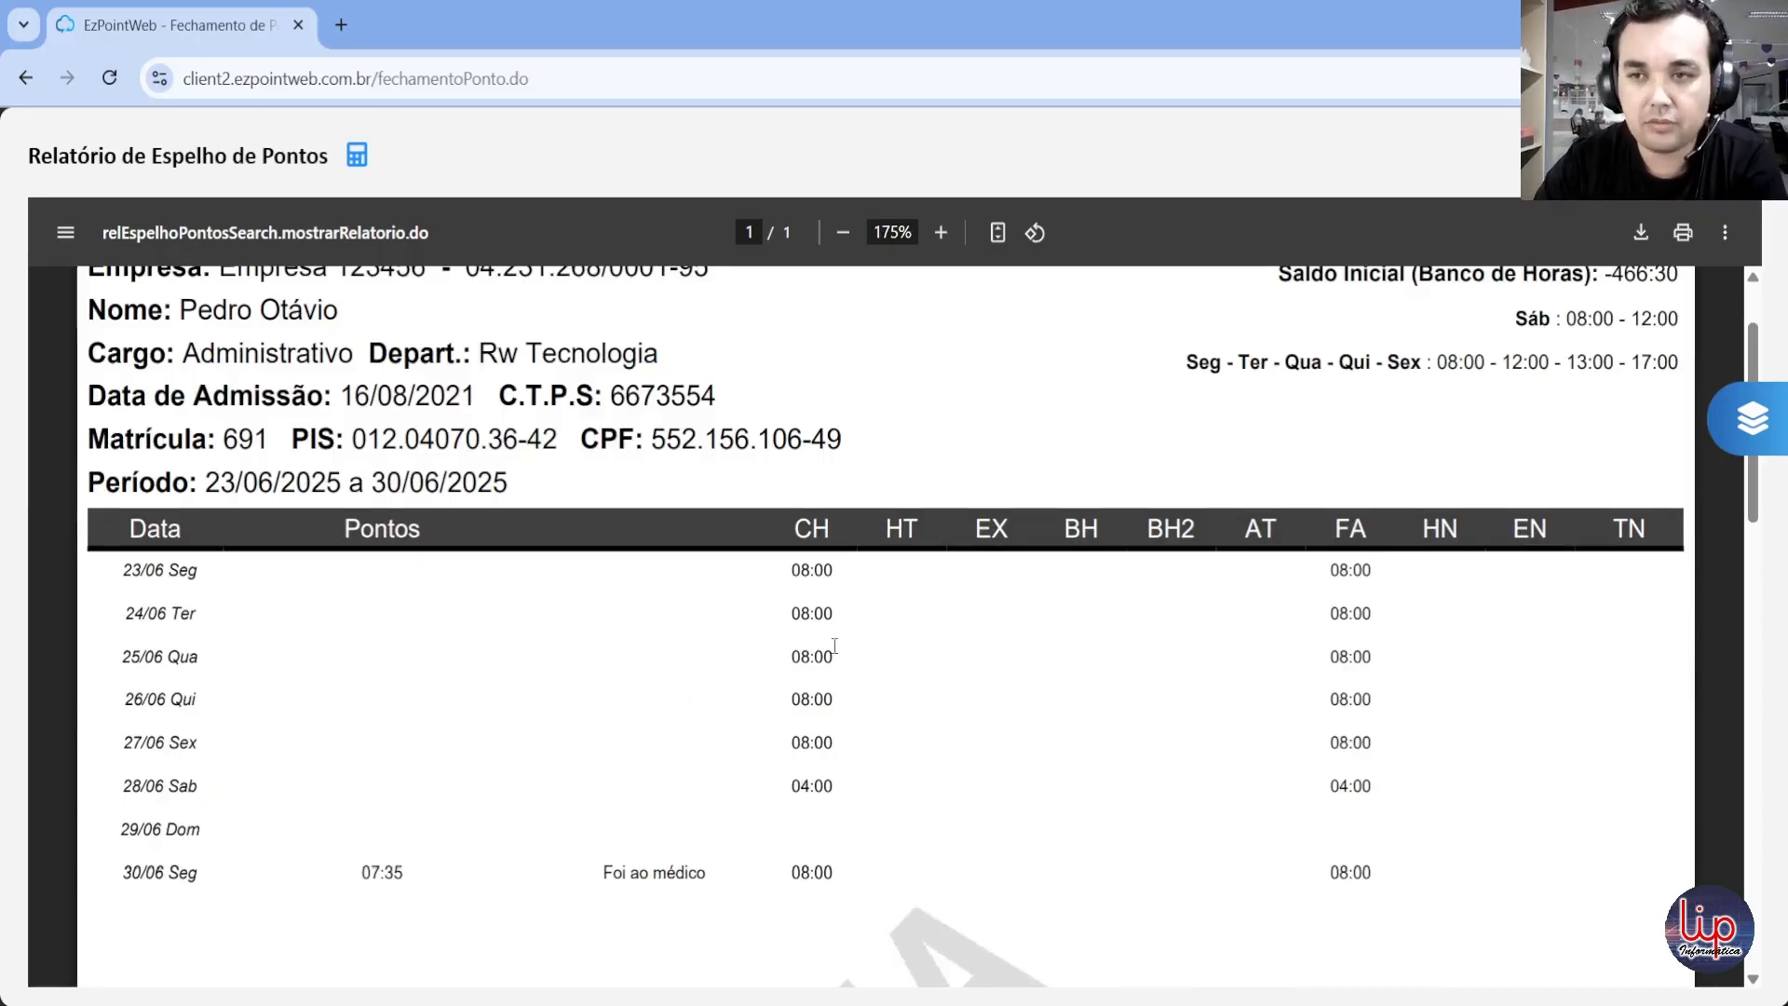
{"action": "scroll", "coordinate": [866, 637], "scroll_direction": "down", "scroll_amount": 5}
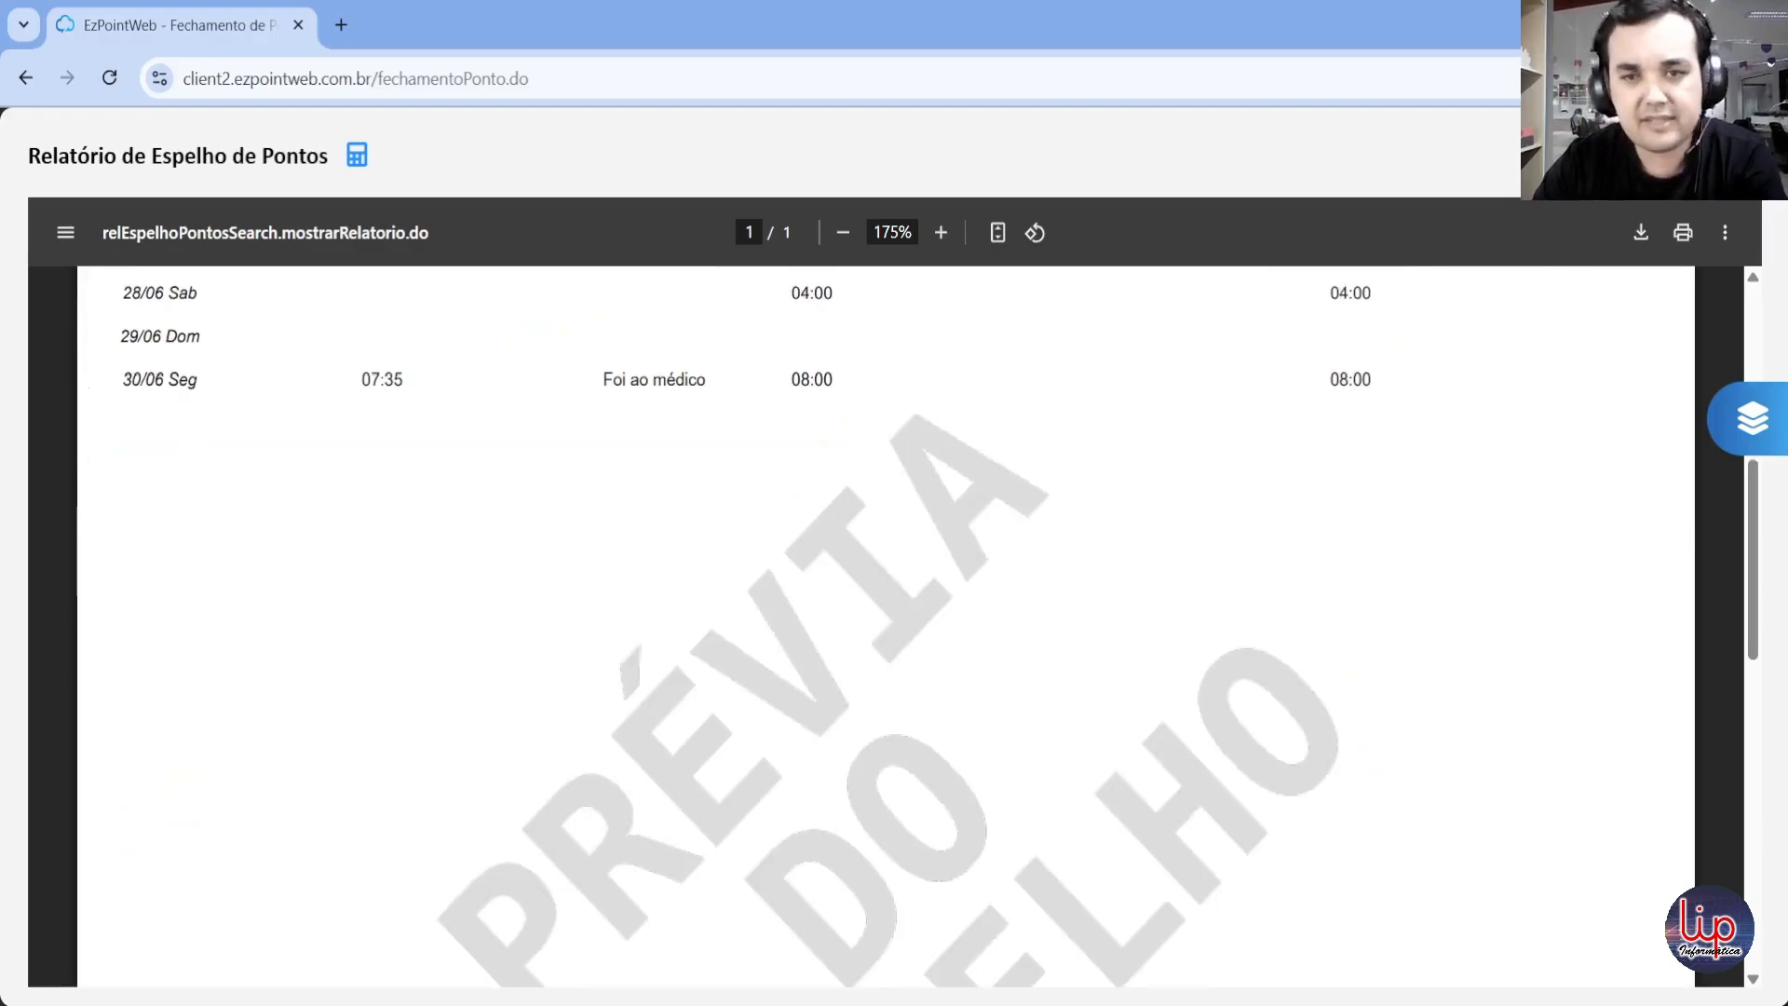
{"action": "key", "text": "Escape"}
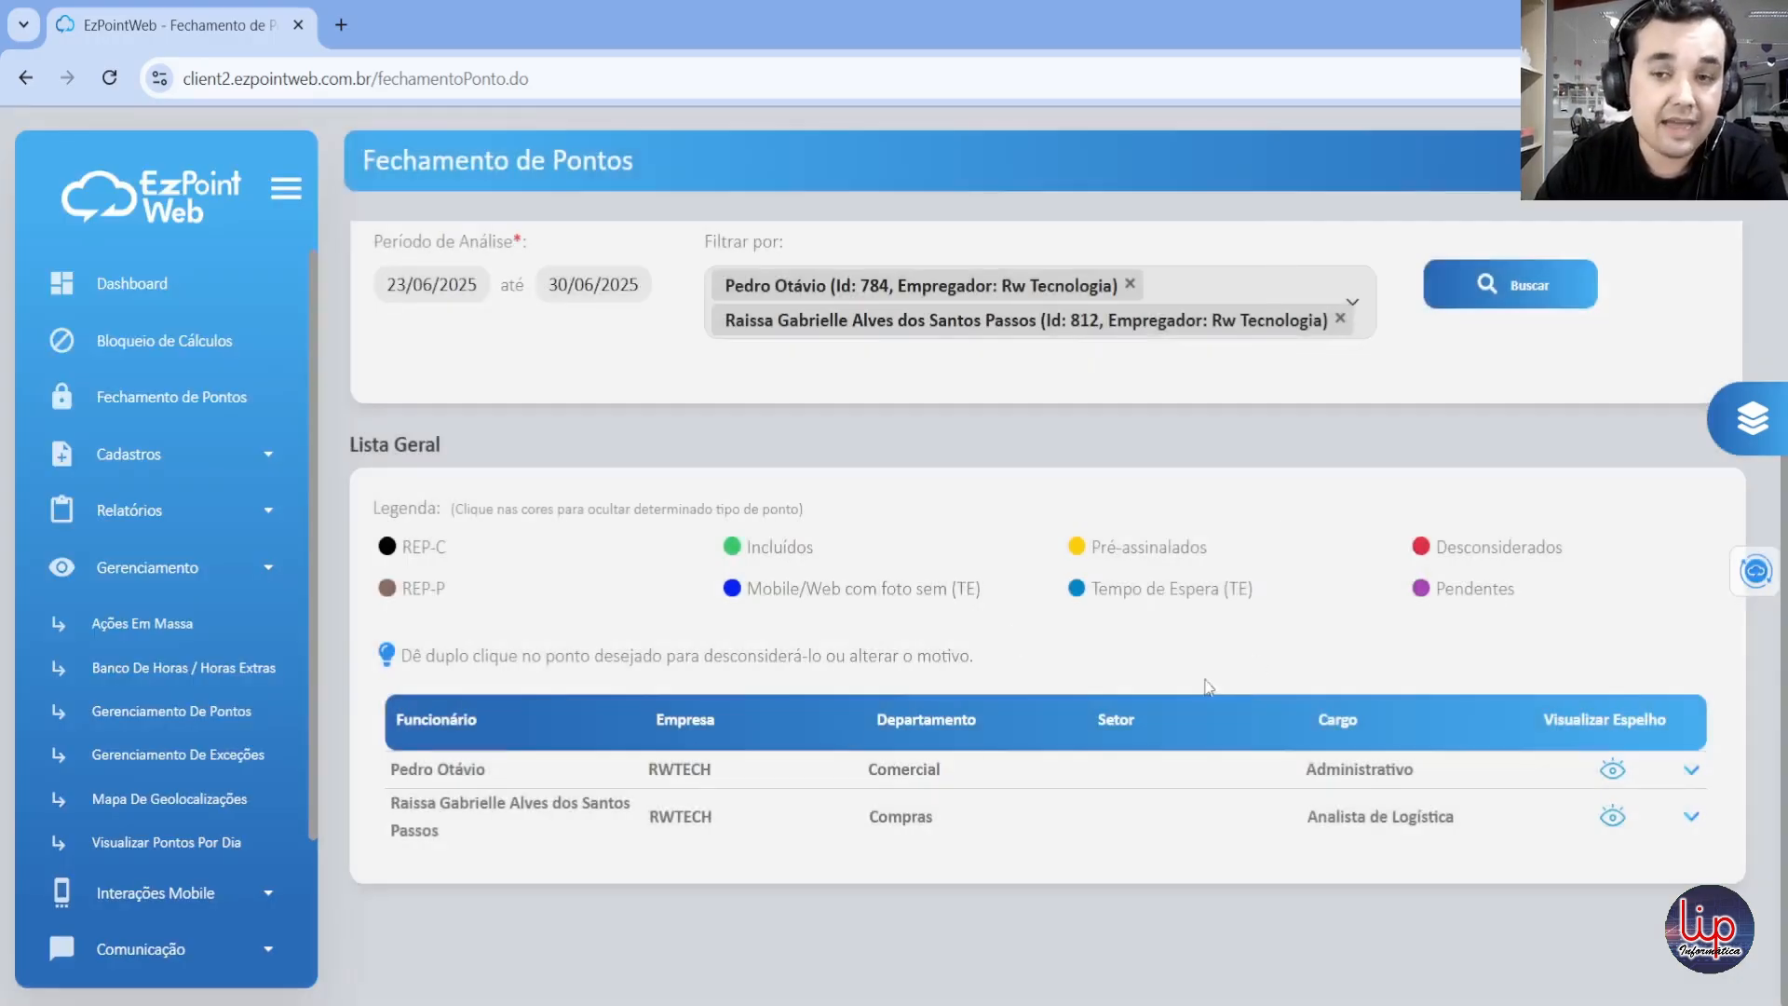
Step: Reopen the Comercial employee's daily records in Lista Geral and review the punches for each date
{"action": "left_click", "coordinate": [1689, 772]}
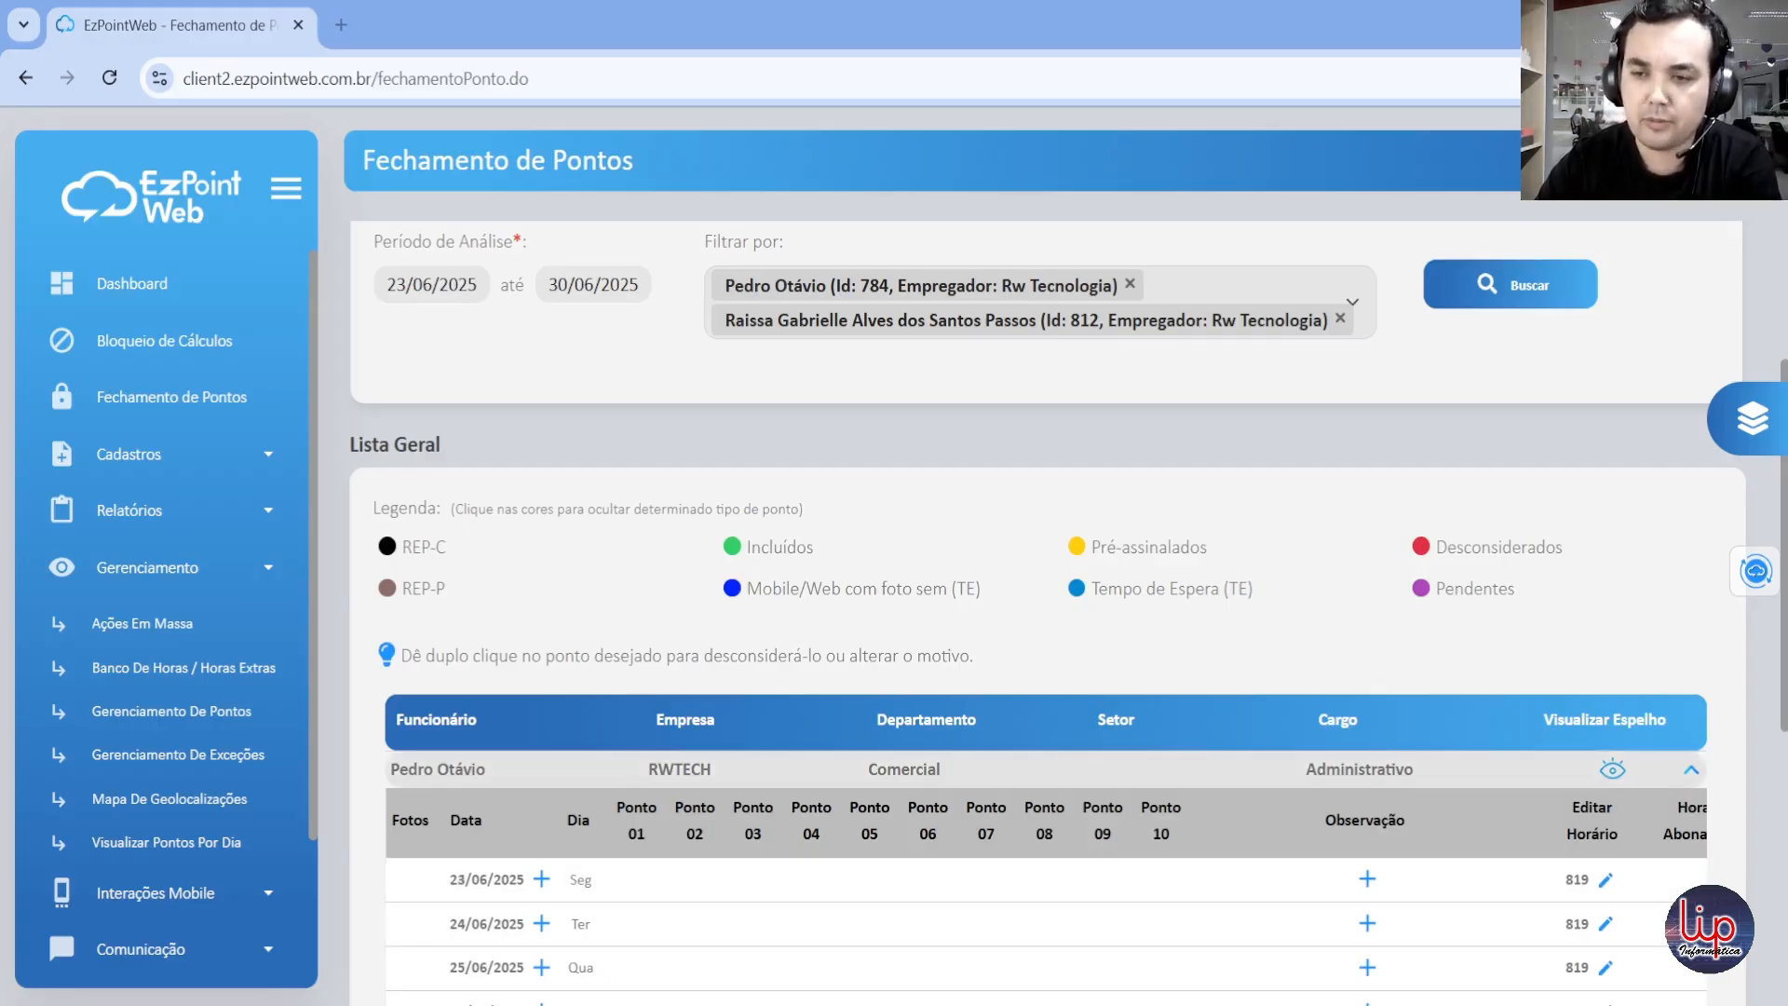
{"action": "left_click", "coordinate": [1692, 771]}
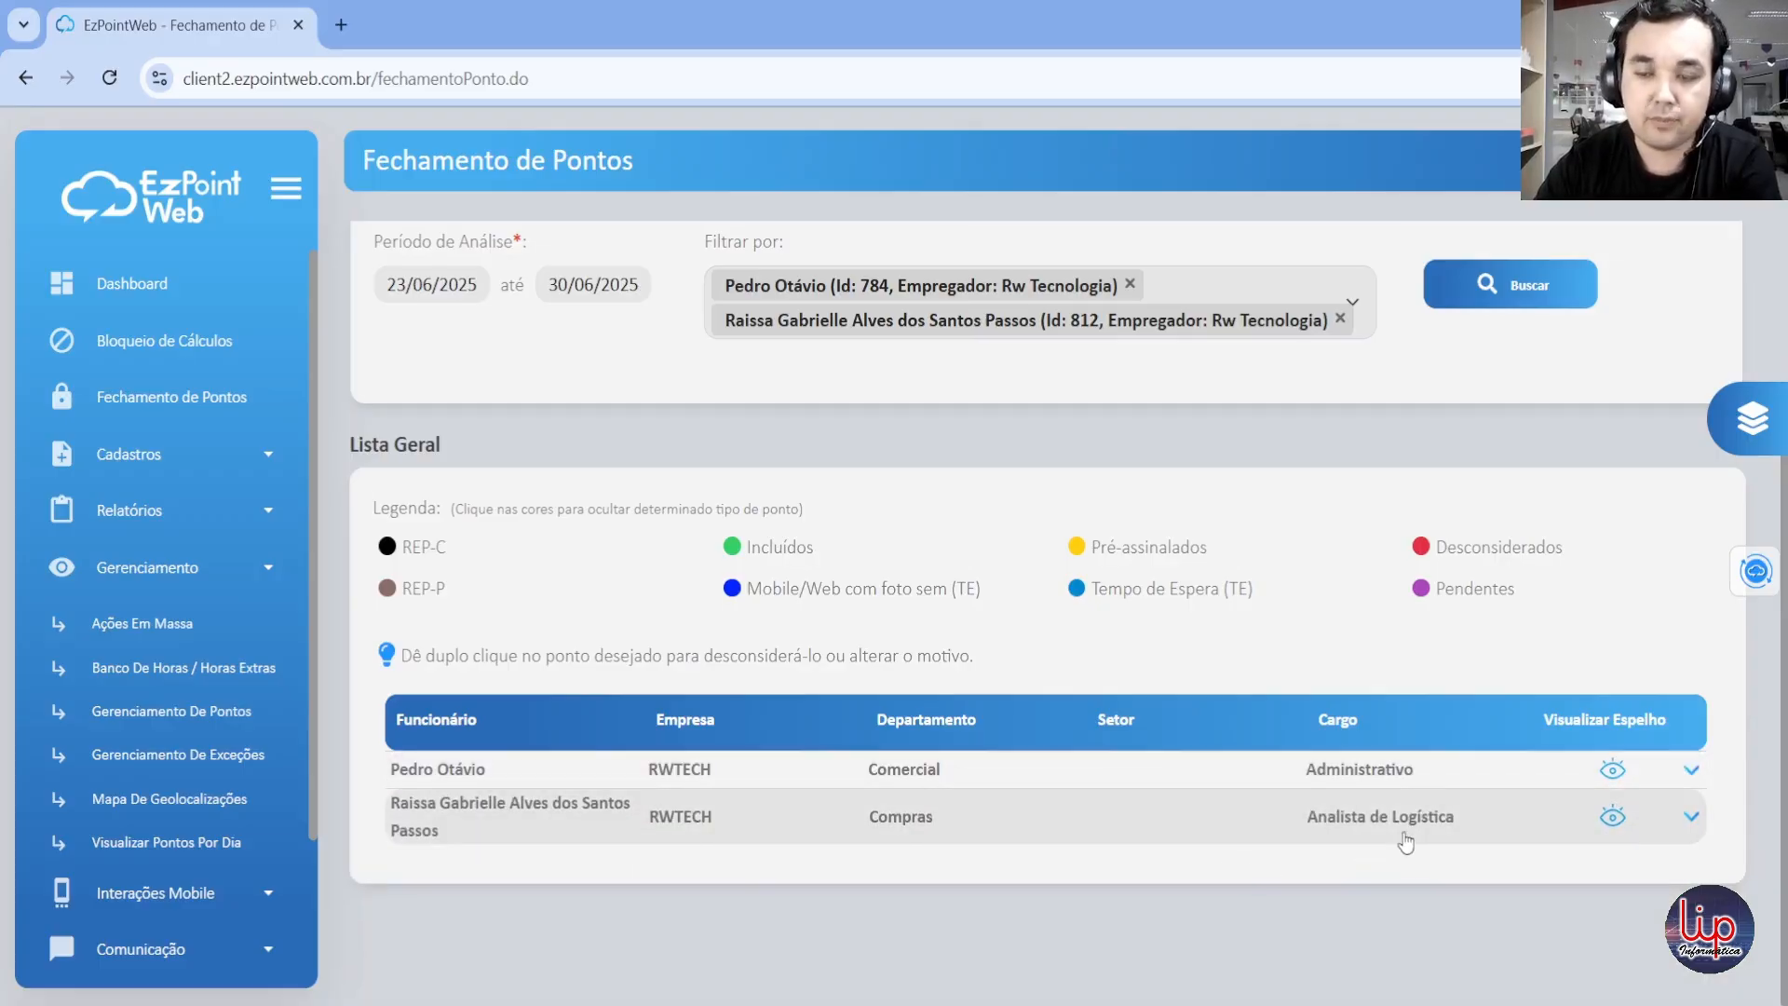
{"action": "left_click", "coordinate": [1691, 770]}
{"action": "scroll", "coordinate": [584, 816], "scroll_direction": "down", "scroll_amount": 3}
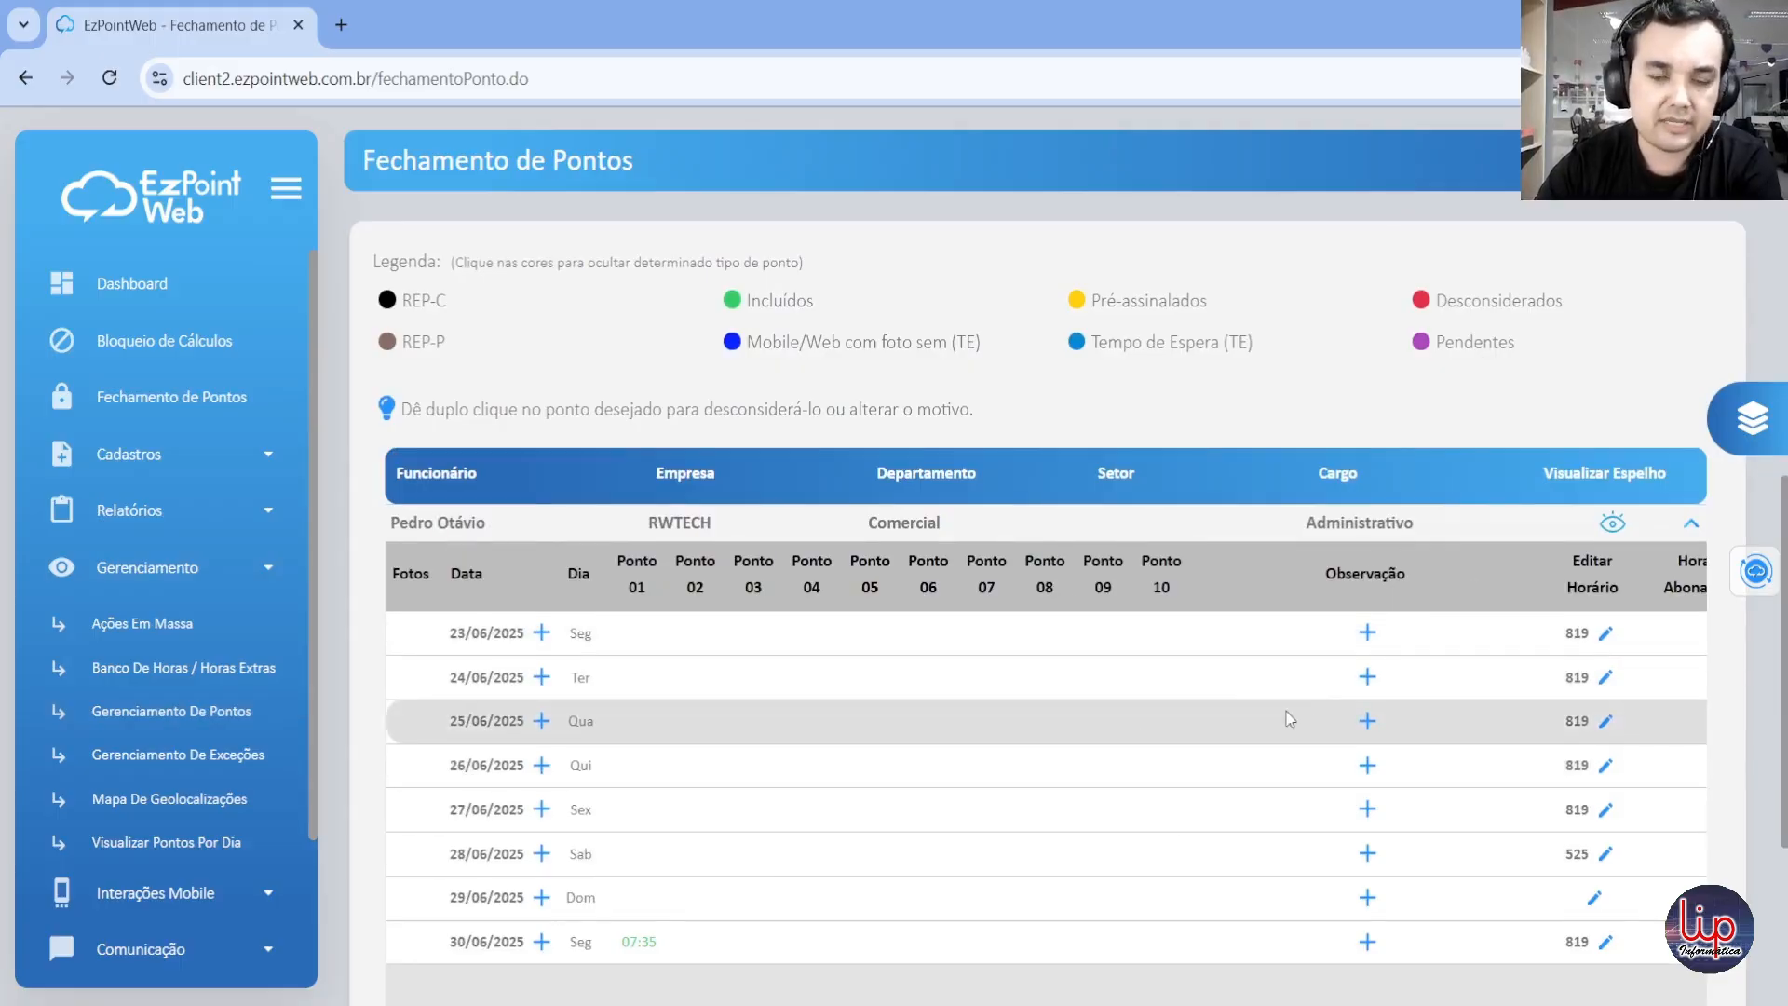
Step: Open the Geral view's column preferences, look through all the available columns and close them without changes
{"action": "scroll", "coordinate": [855, 589], "scroll_direction": "up", "scroll_amount": 1}
{"action": "scroll", "coordinate": [854, 589], "scroll_direction": "up", "scroll_amount": 6}
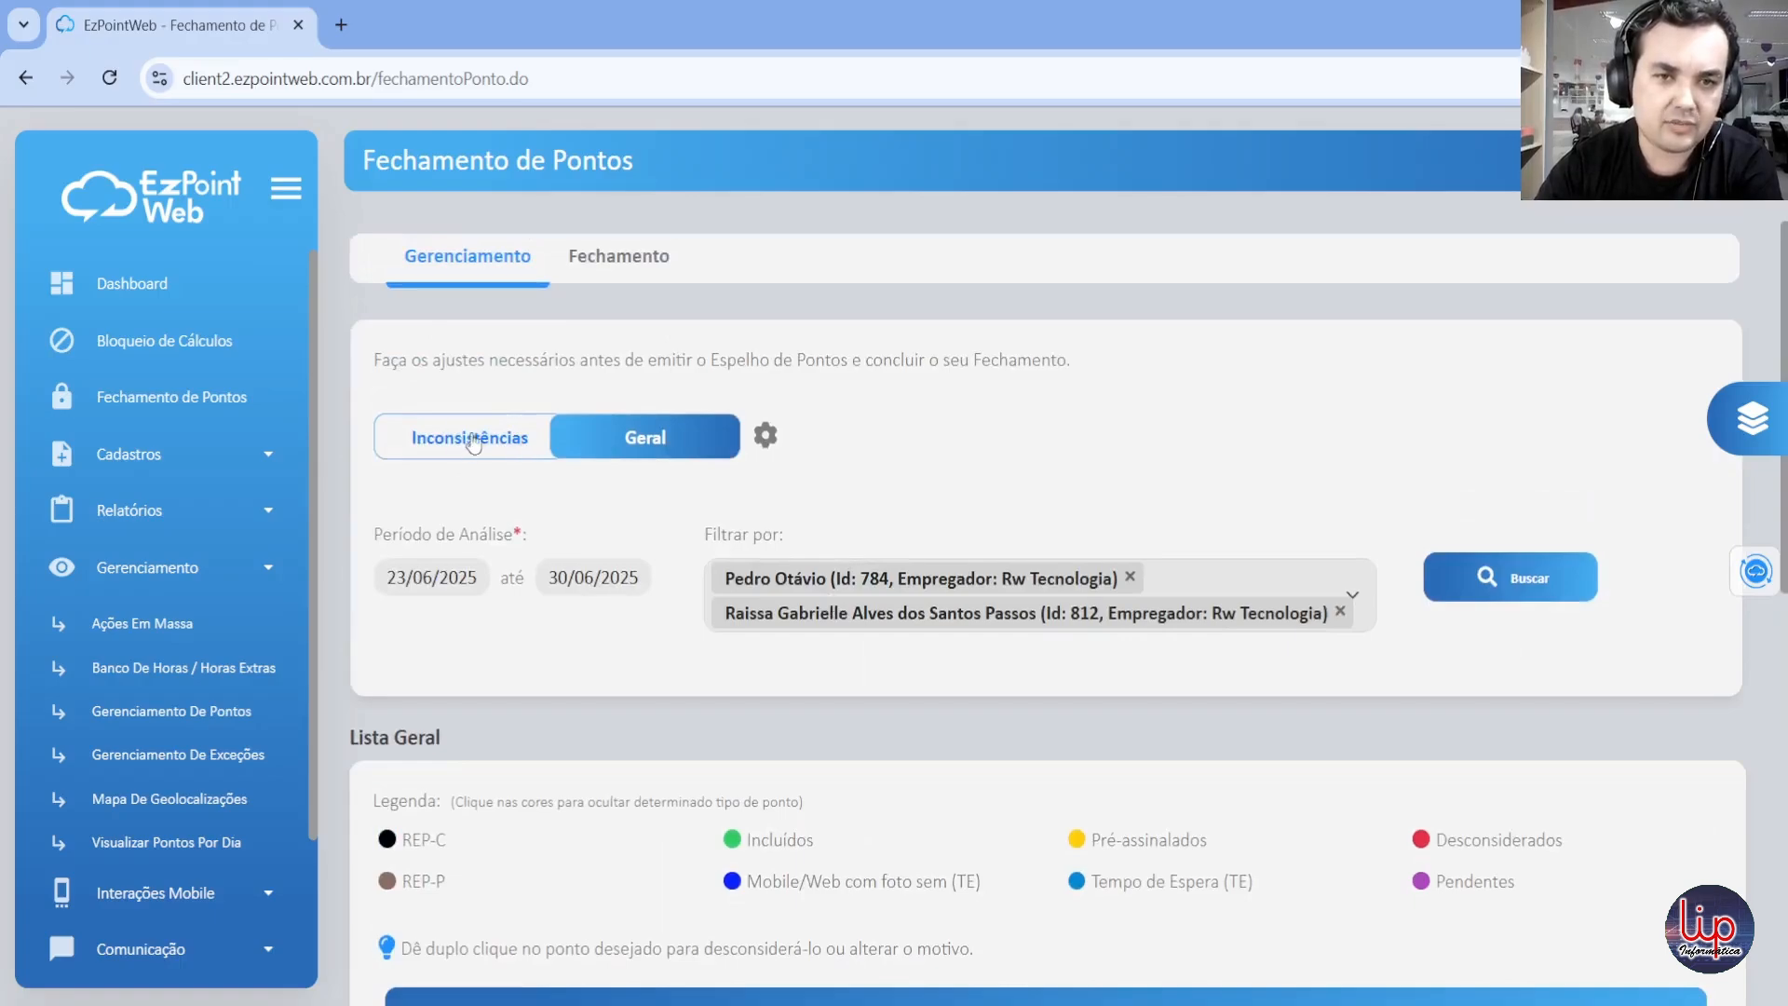
{"action": "left_click", "coordinate": [764, 441]}
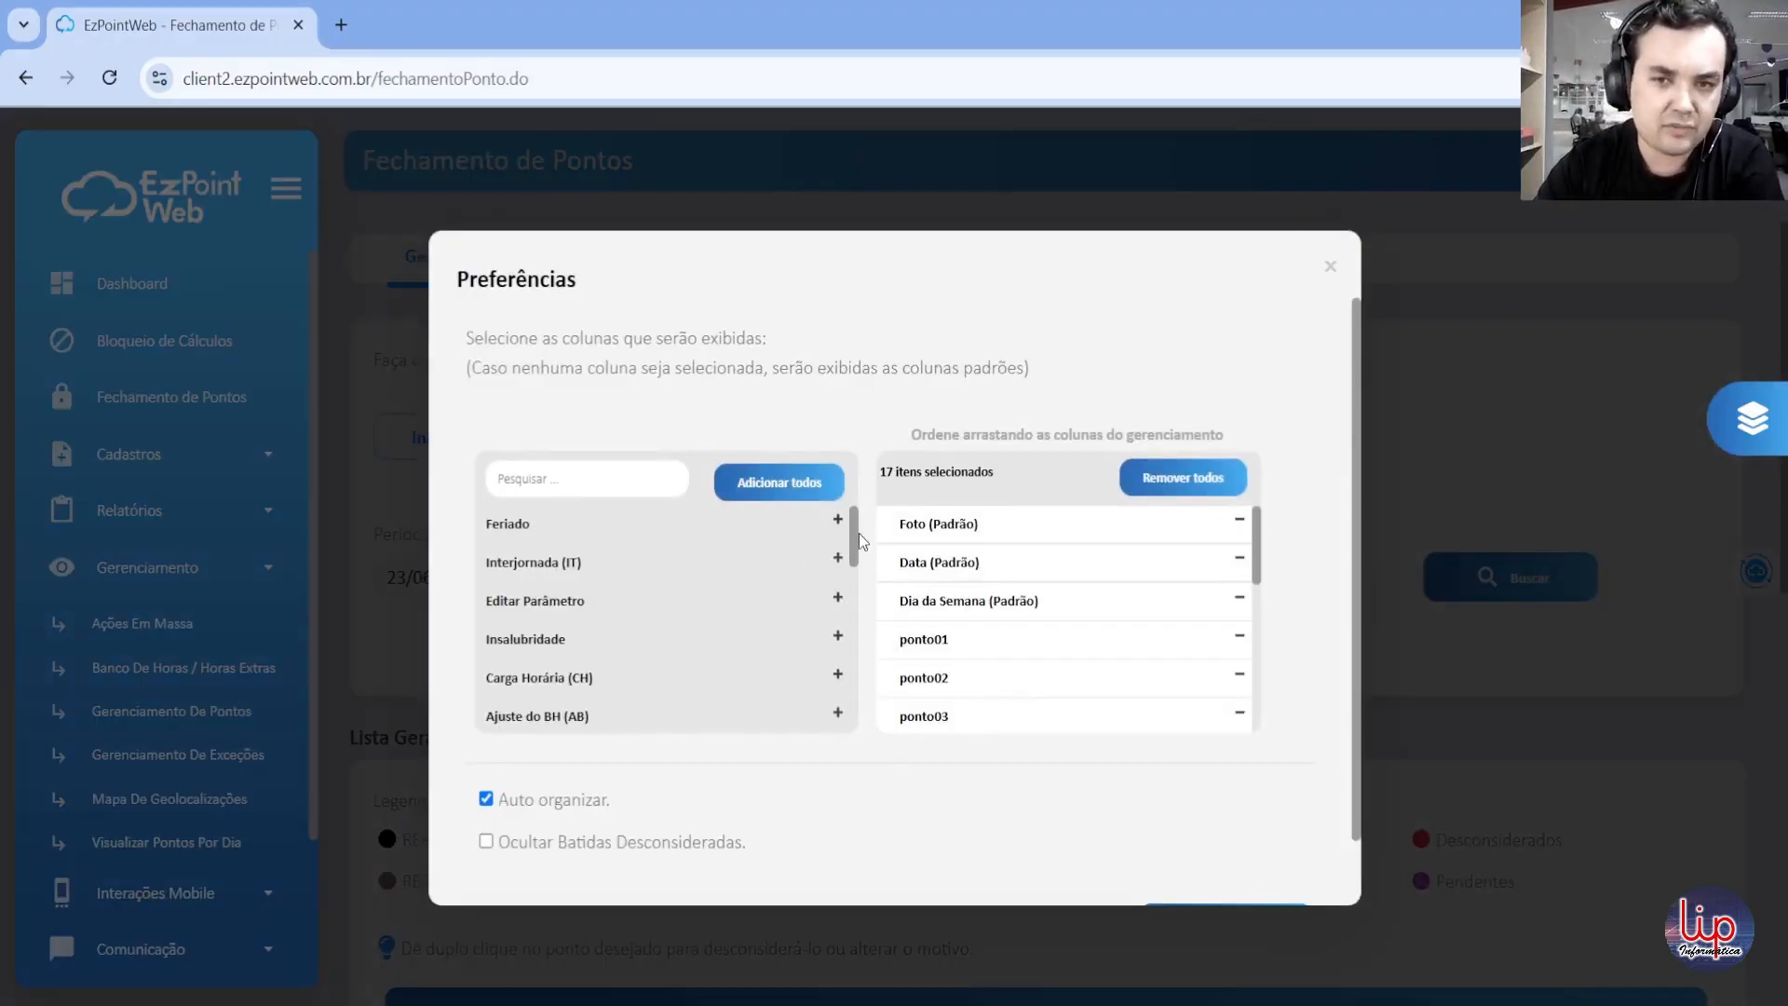
{"action": "left_click_drag", "start_coordinate": [852, 535], "coordinate": [851, 553]}
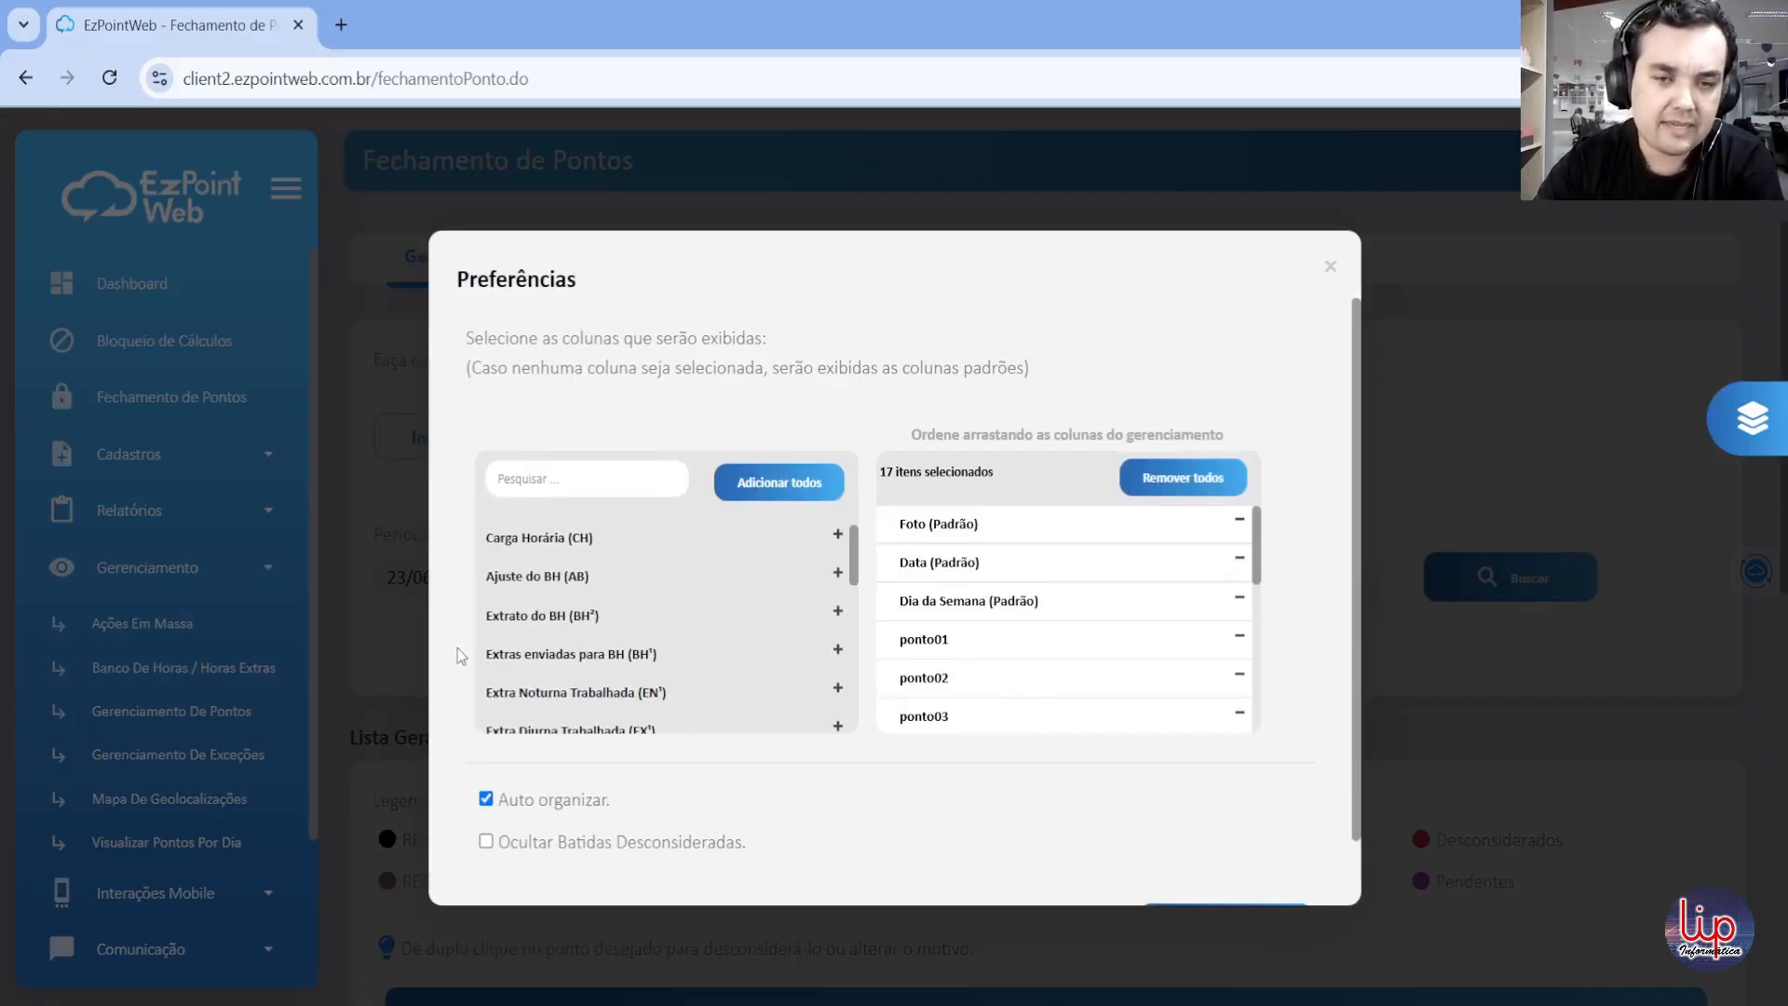
{"action": "left_click_drag", "start_coordinate": [857, 562], "coordinate": [875, 717]}
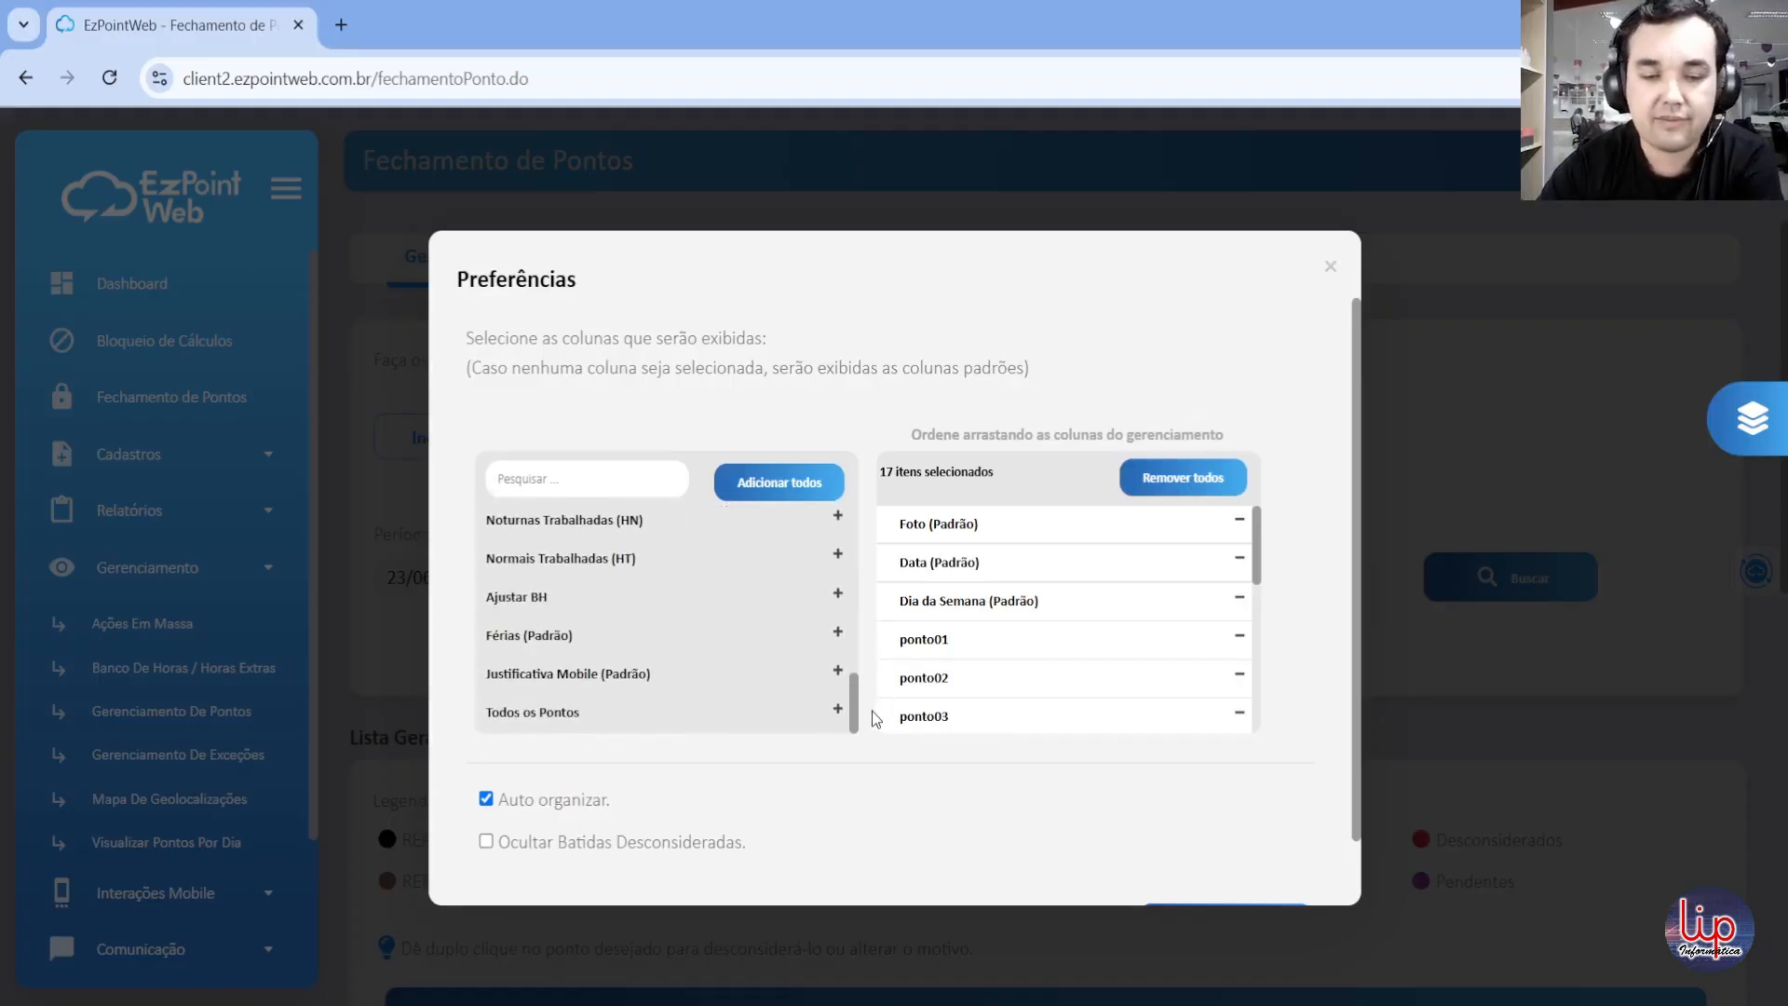
{"action": "left_click", "coordinate": [1330, 267]}
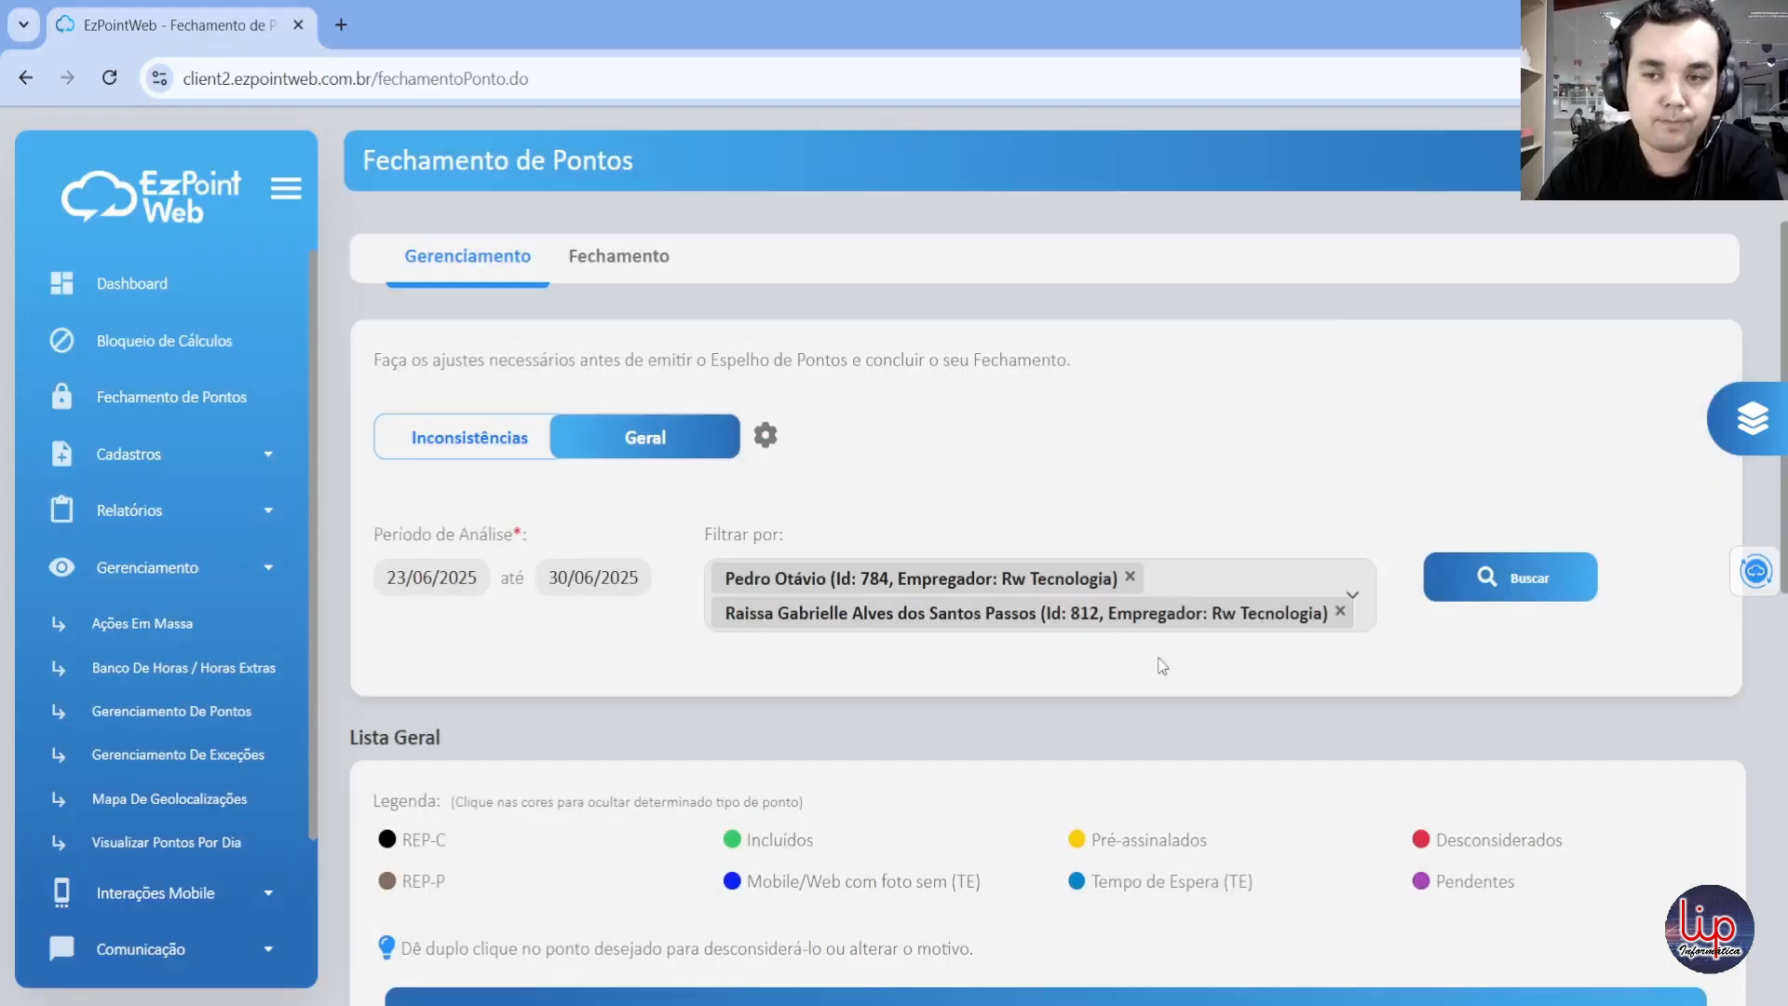
Step: Return to the Comercial employee's daily records in Lista Geral, look them over and collapse them
{"action": "scroll", "coordinate": [963, 713], "scroll_direction": "down", "scroll_amount": 2}
{"action": "scroll", "coordinate": [1129, 815], "scroll_direction": "down", "scroll_amount": 2}
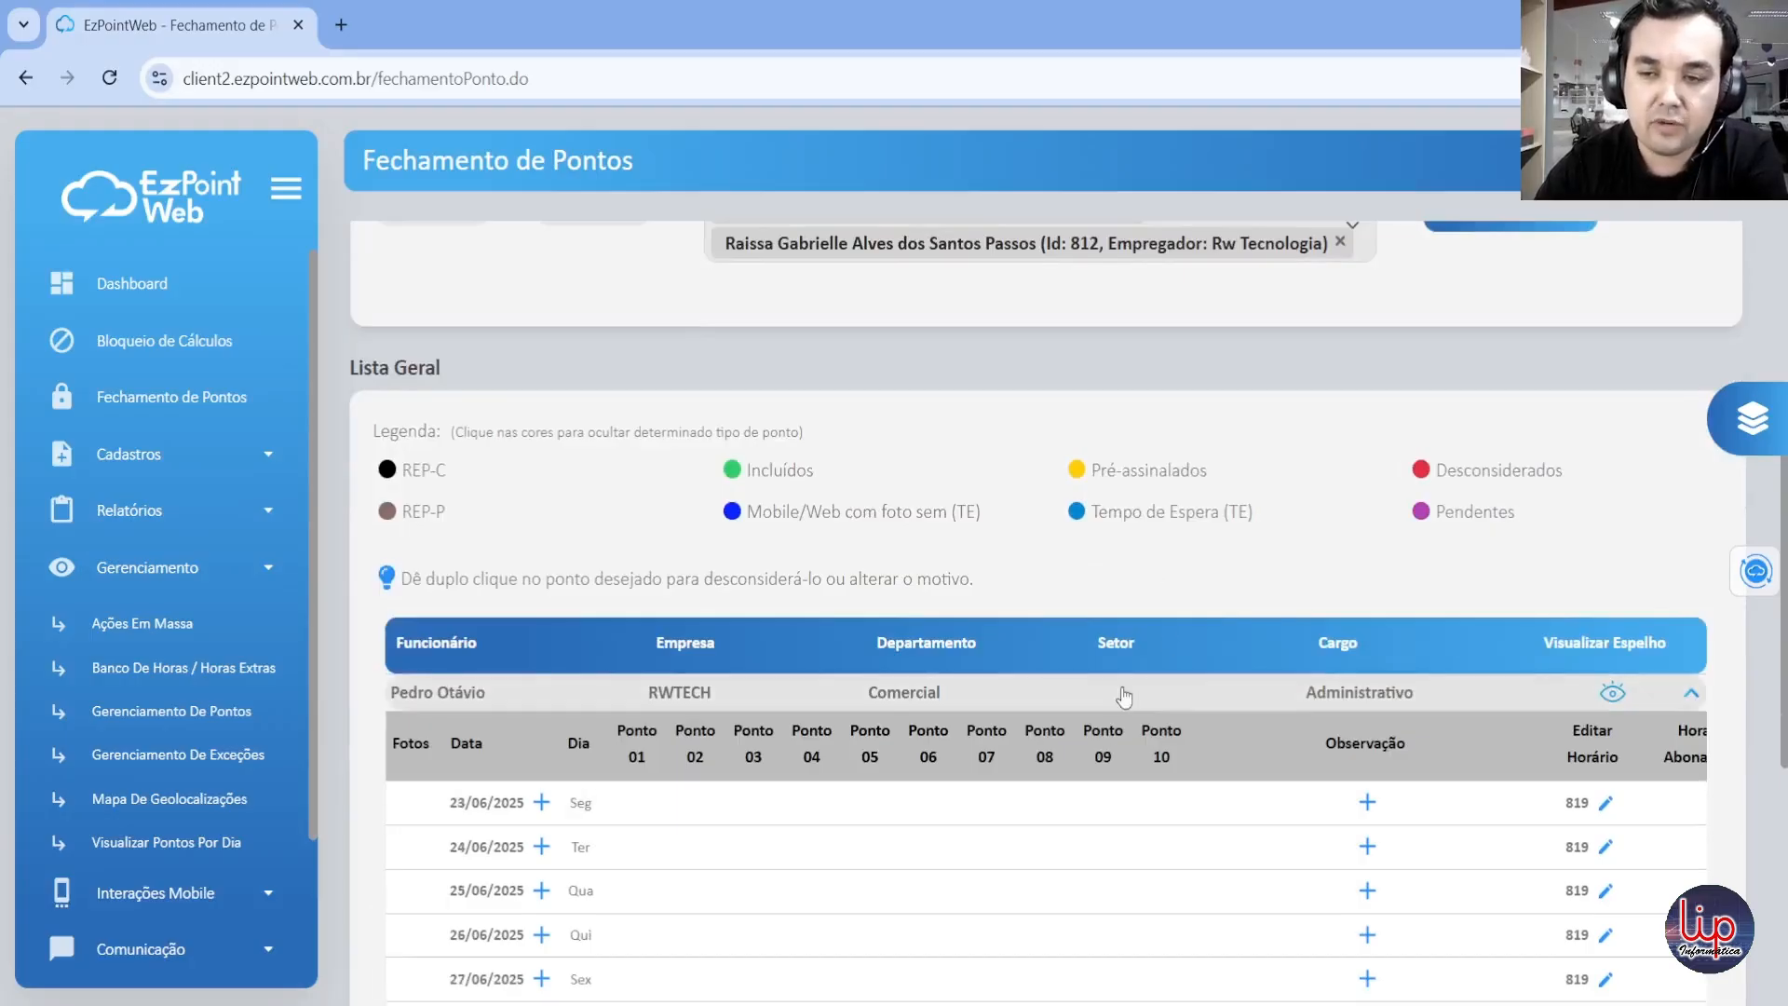
{"action": "scroll", "coordinate": [1142, 625], "scroll_direction": "down", "scroll_amount": 1}
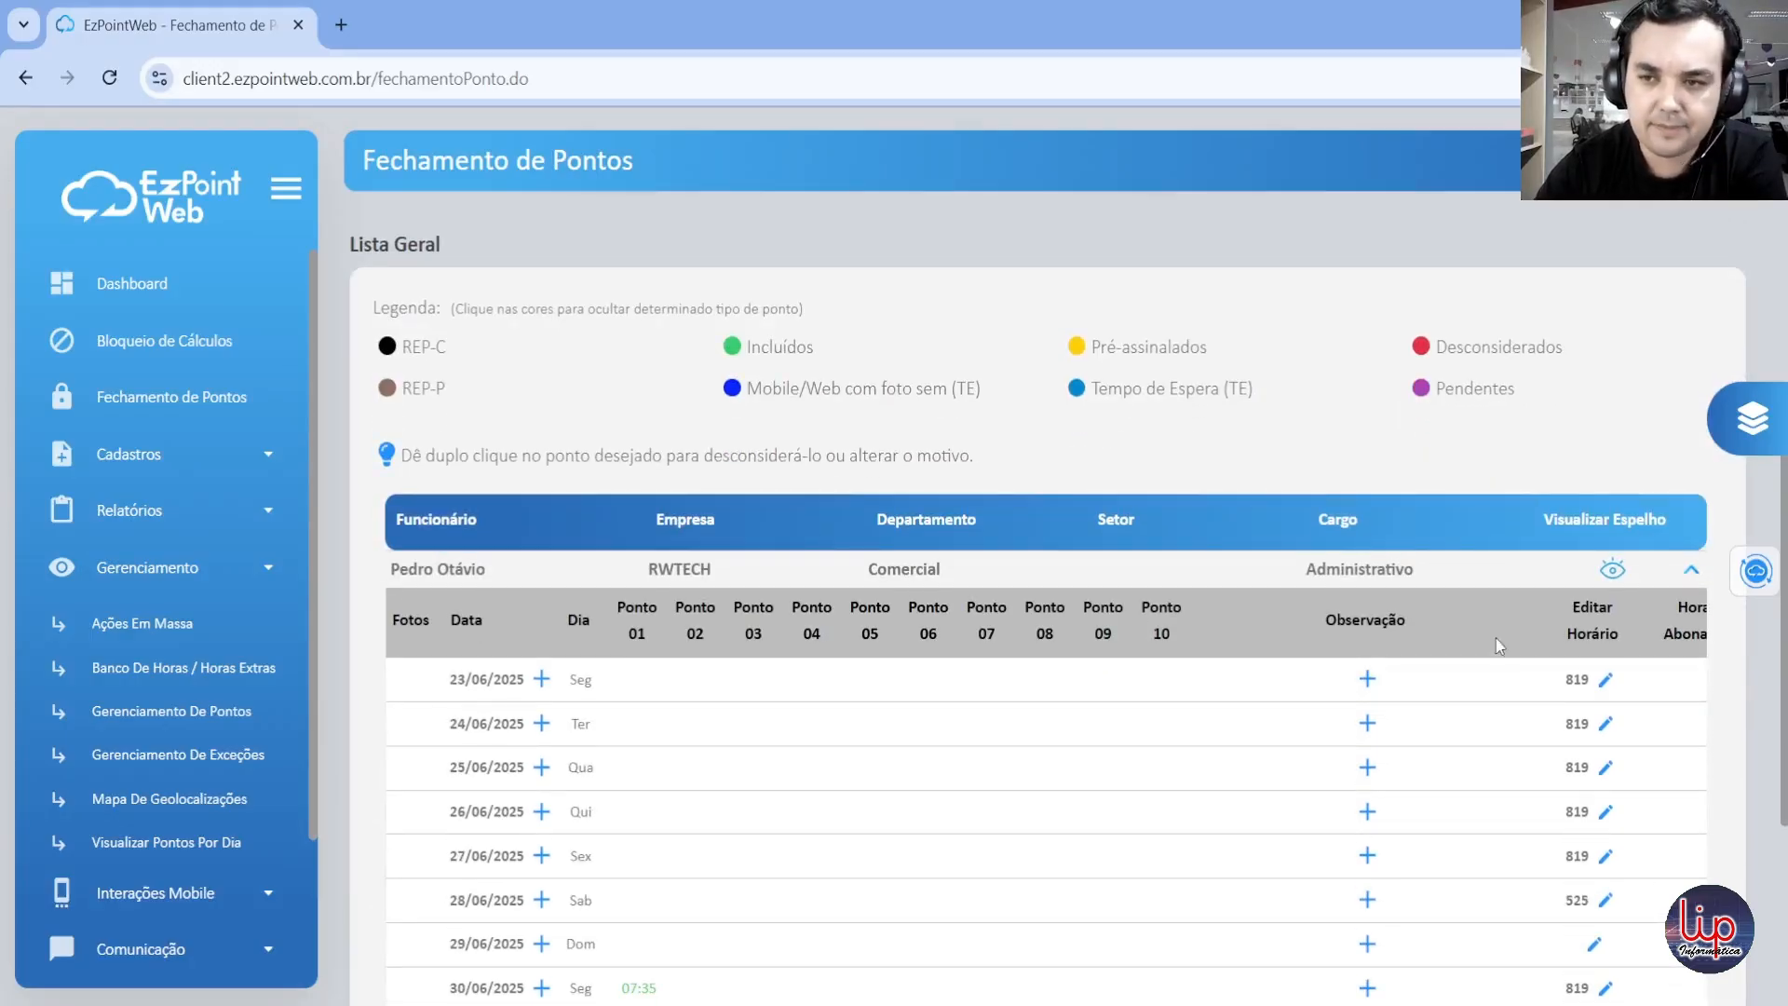
{"action": "left_click", "coordinate": [1691, 569]}
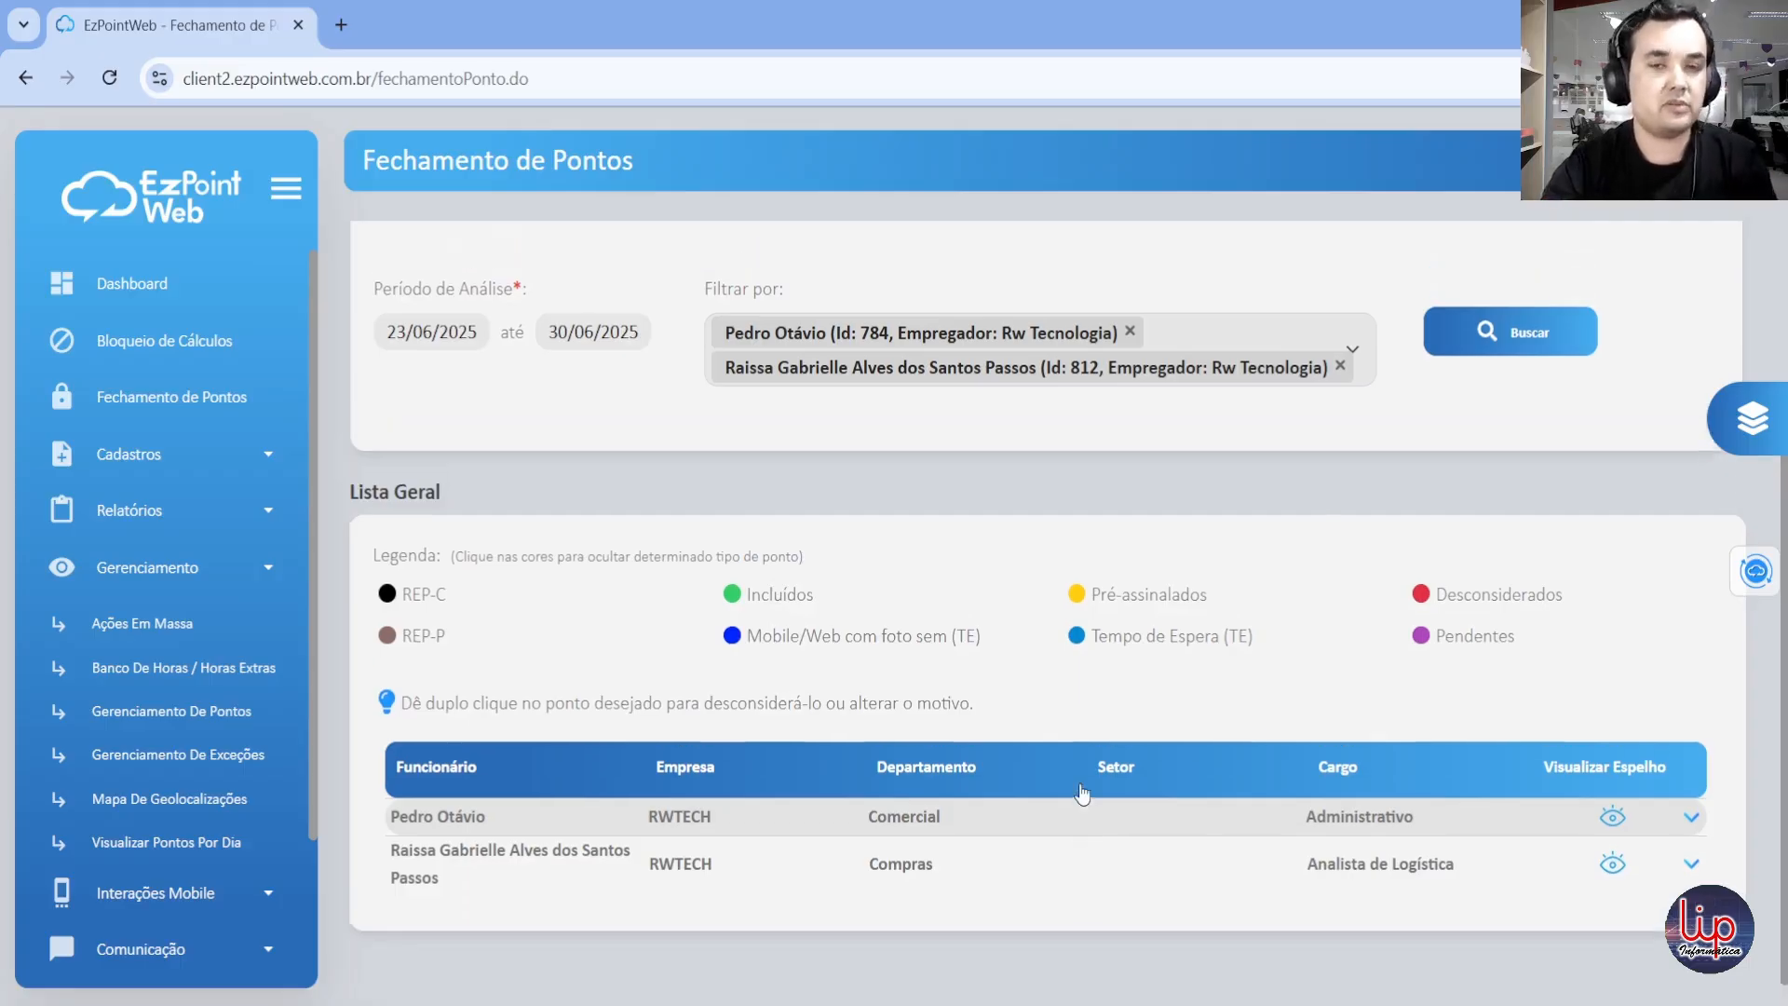
Step: Switch to the Fechamento section and search for closings with an analysis period from 01/05/2025 to 01/07/2025
{"action": "scroll", "coordinate": [1081, 793], "scroll_direction": "up", "scroll_amount": 3}
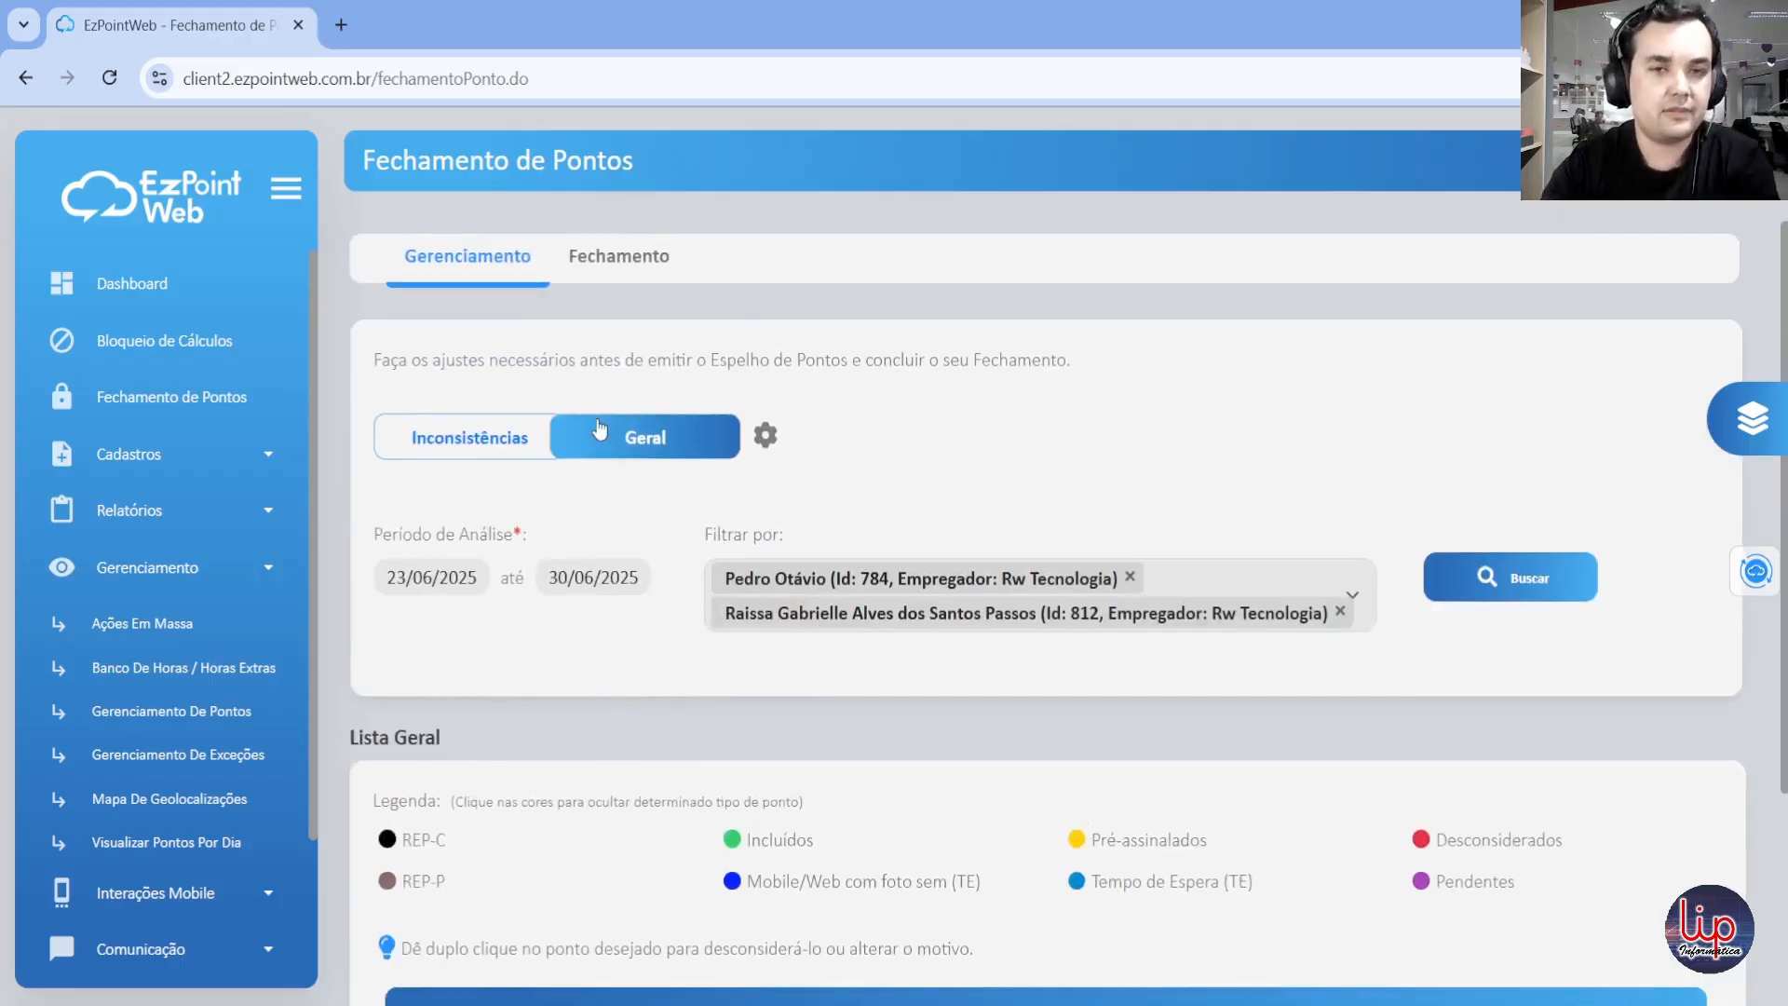
{"action": "left_click", "coordinate": [630, 269]}
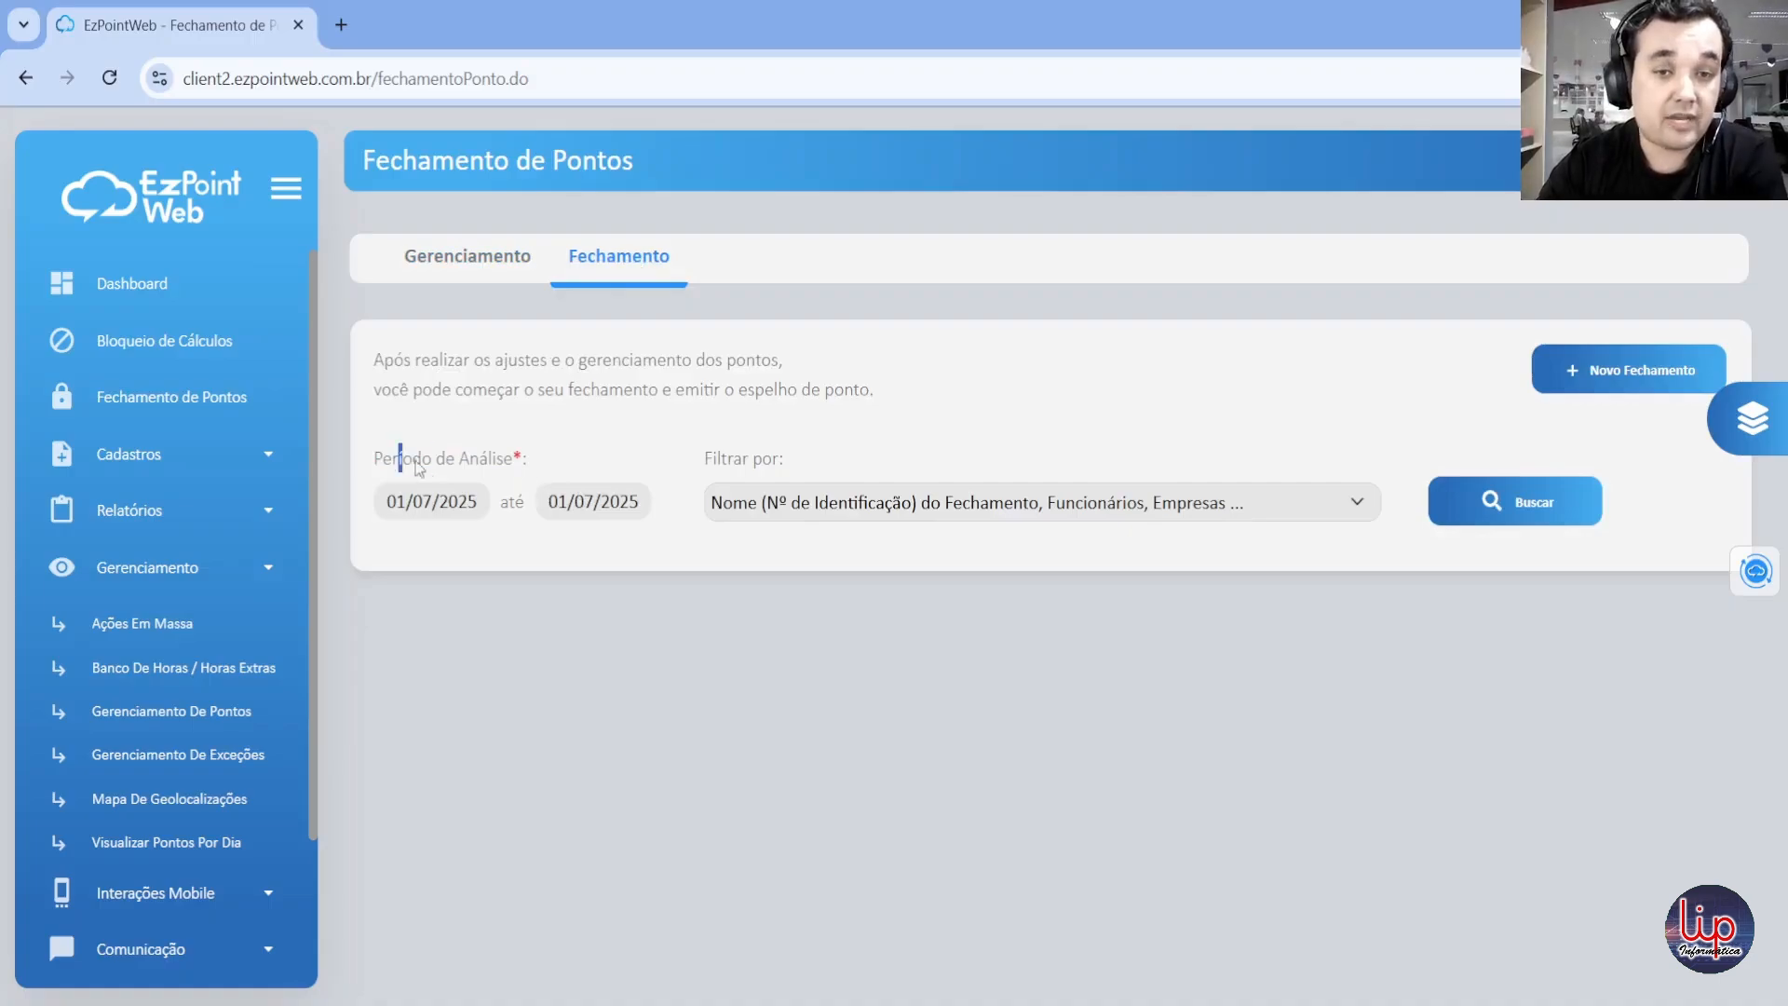
{"action": "left_click_drag", "start_coordinate": [416, 468], "coordinate": [542, 470]}
{"action": "left_click", "coordinate": [577, 455]}
{"action": "left_click", "coordinate": [431, 501]}
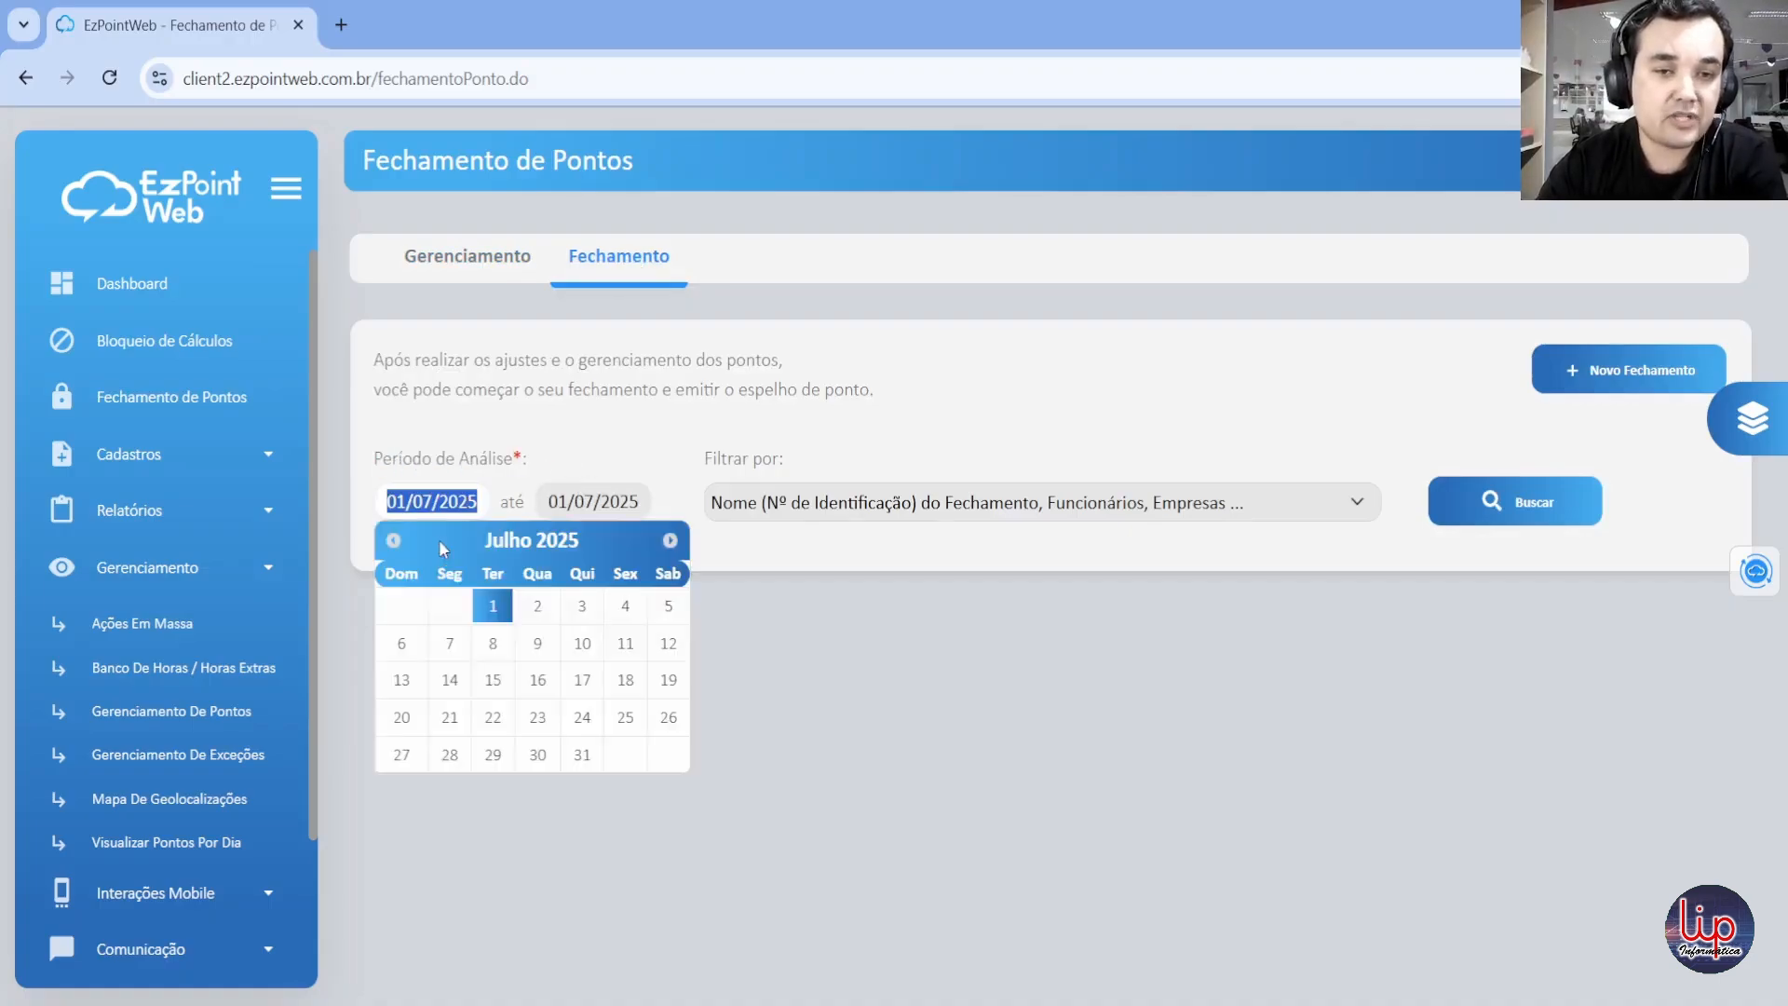
{"action": "left_click", "coordinate": [393, 540]}
{"action": "left_click", "coordinate": [393, 540]}
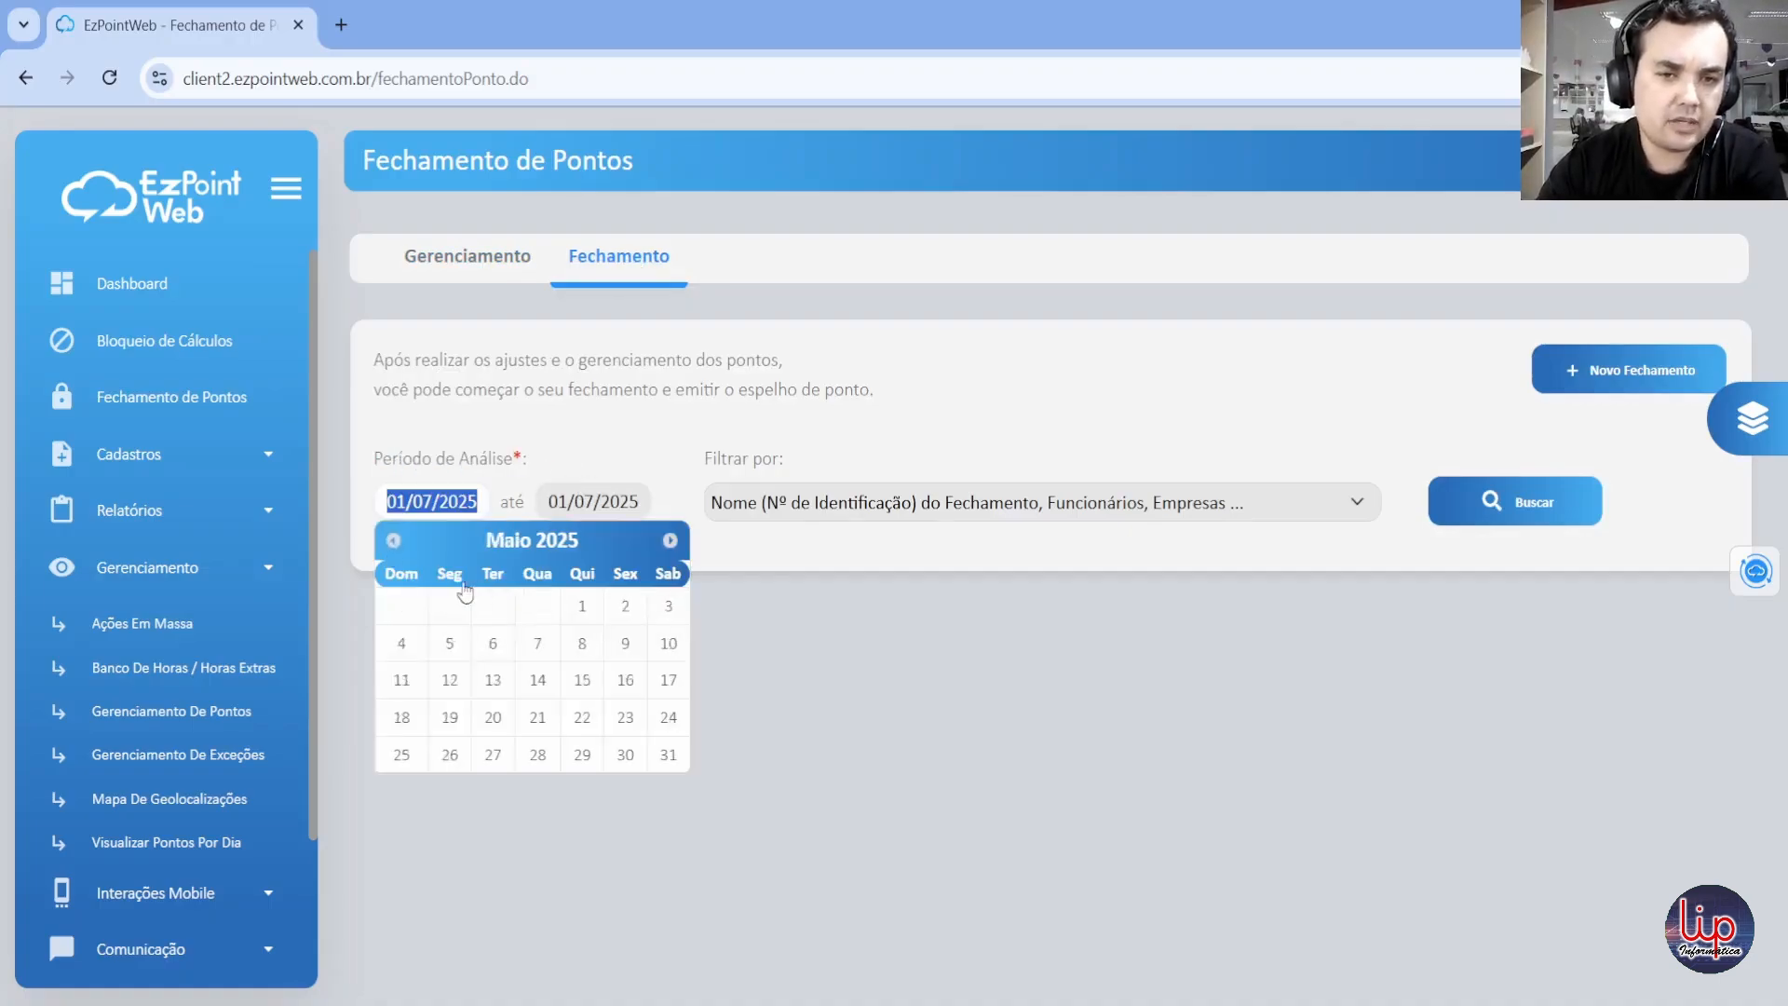
{"action": "left_click", "coordinate": [584, 608]}
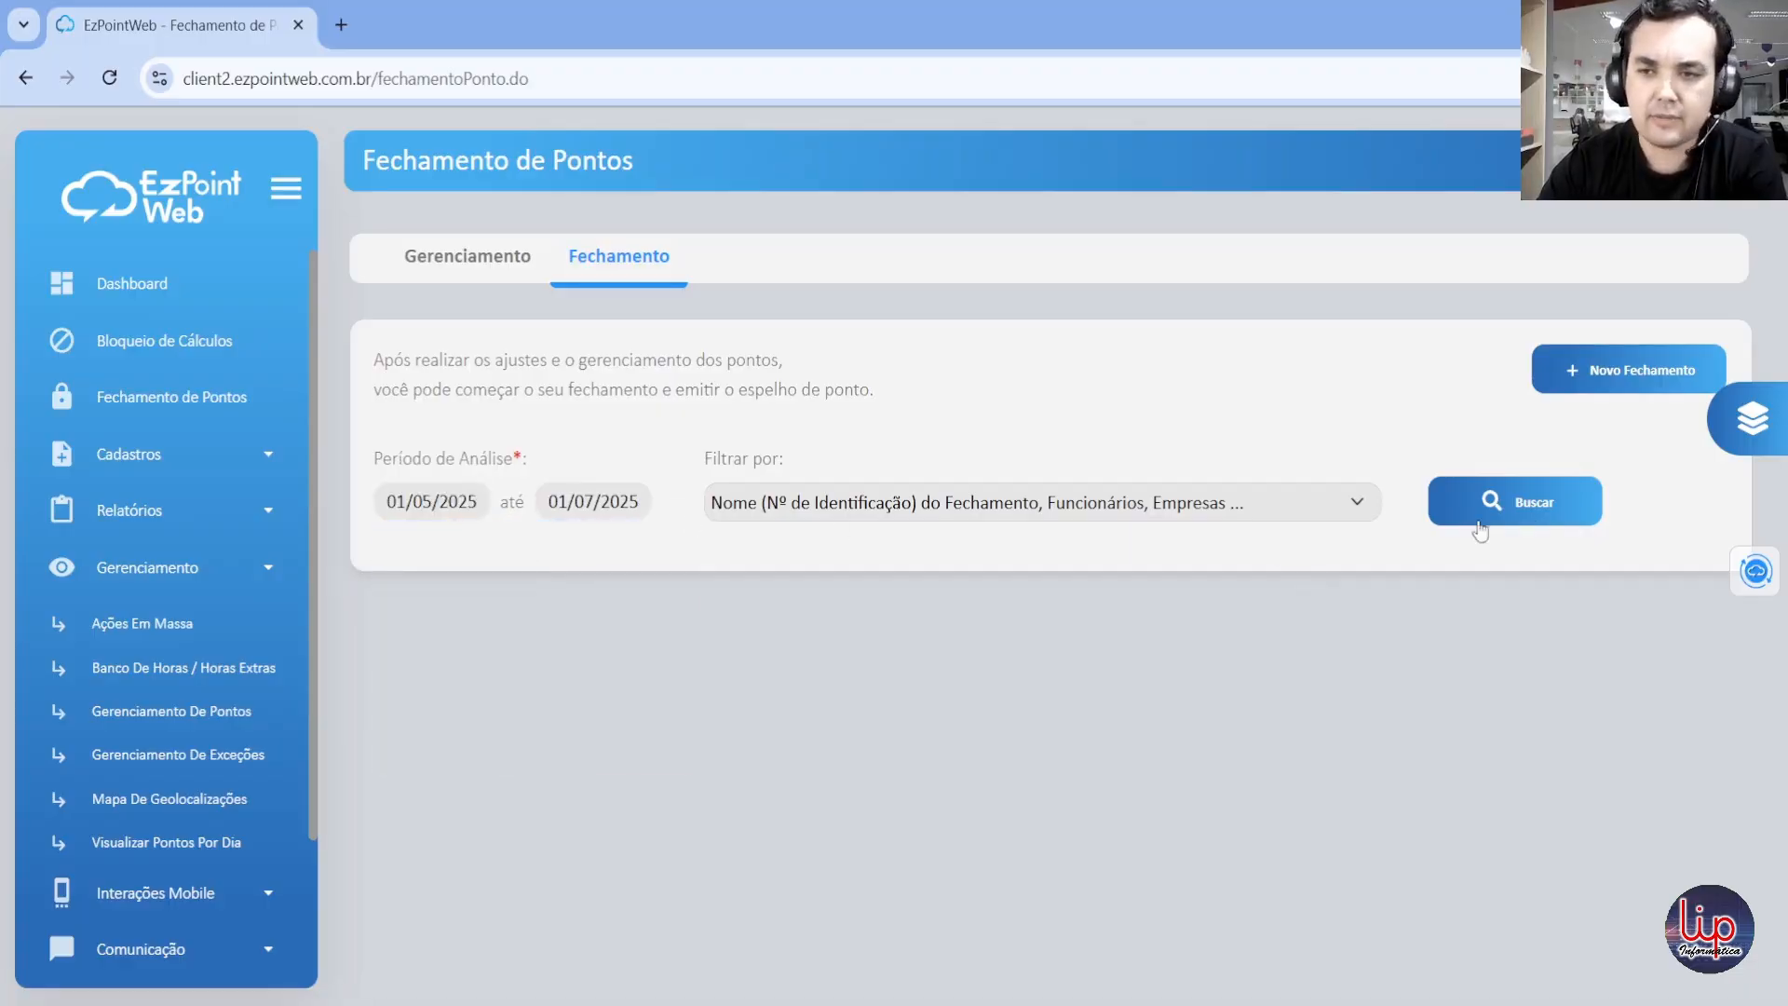
{"action": "left_click", "coordinate": [1541, 507]}
Step: Review the Em andamento, Concluídos and Cancelados closings in Lista de Fechamentos
{"action": "scroll", "coordinate": [807, 615], "scroll_direction": "down", "scroll_amount": 2}
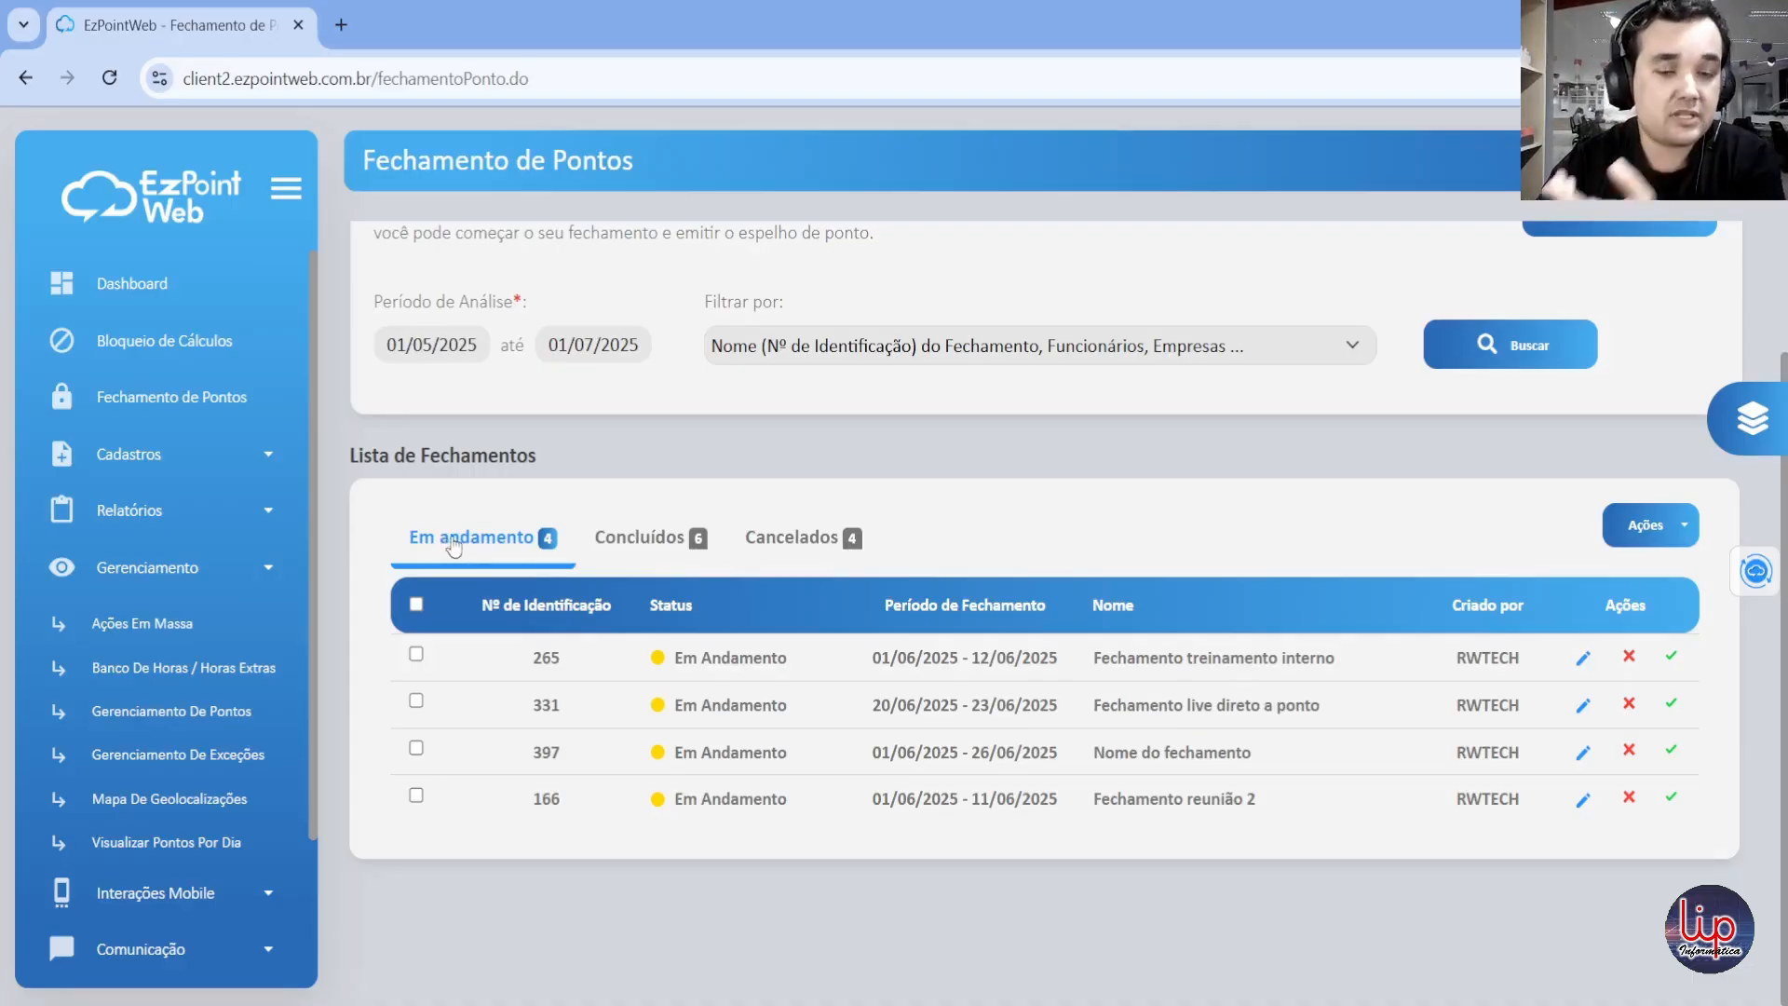
{"action": "left_click", "coordinate": [643, 545]}
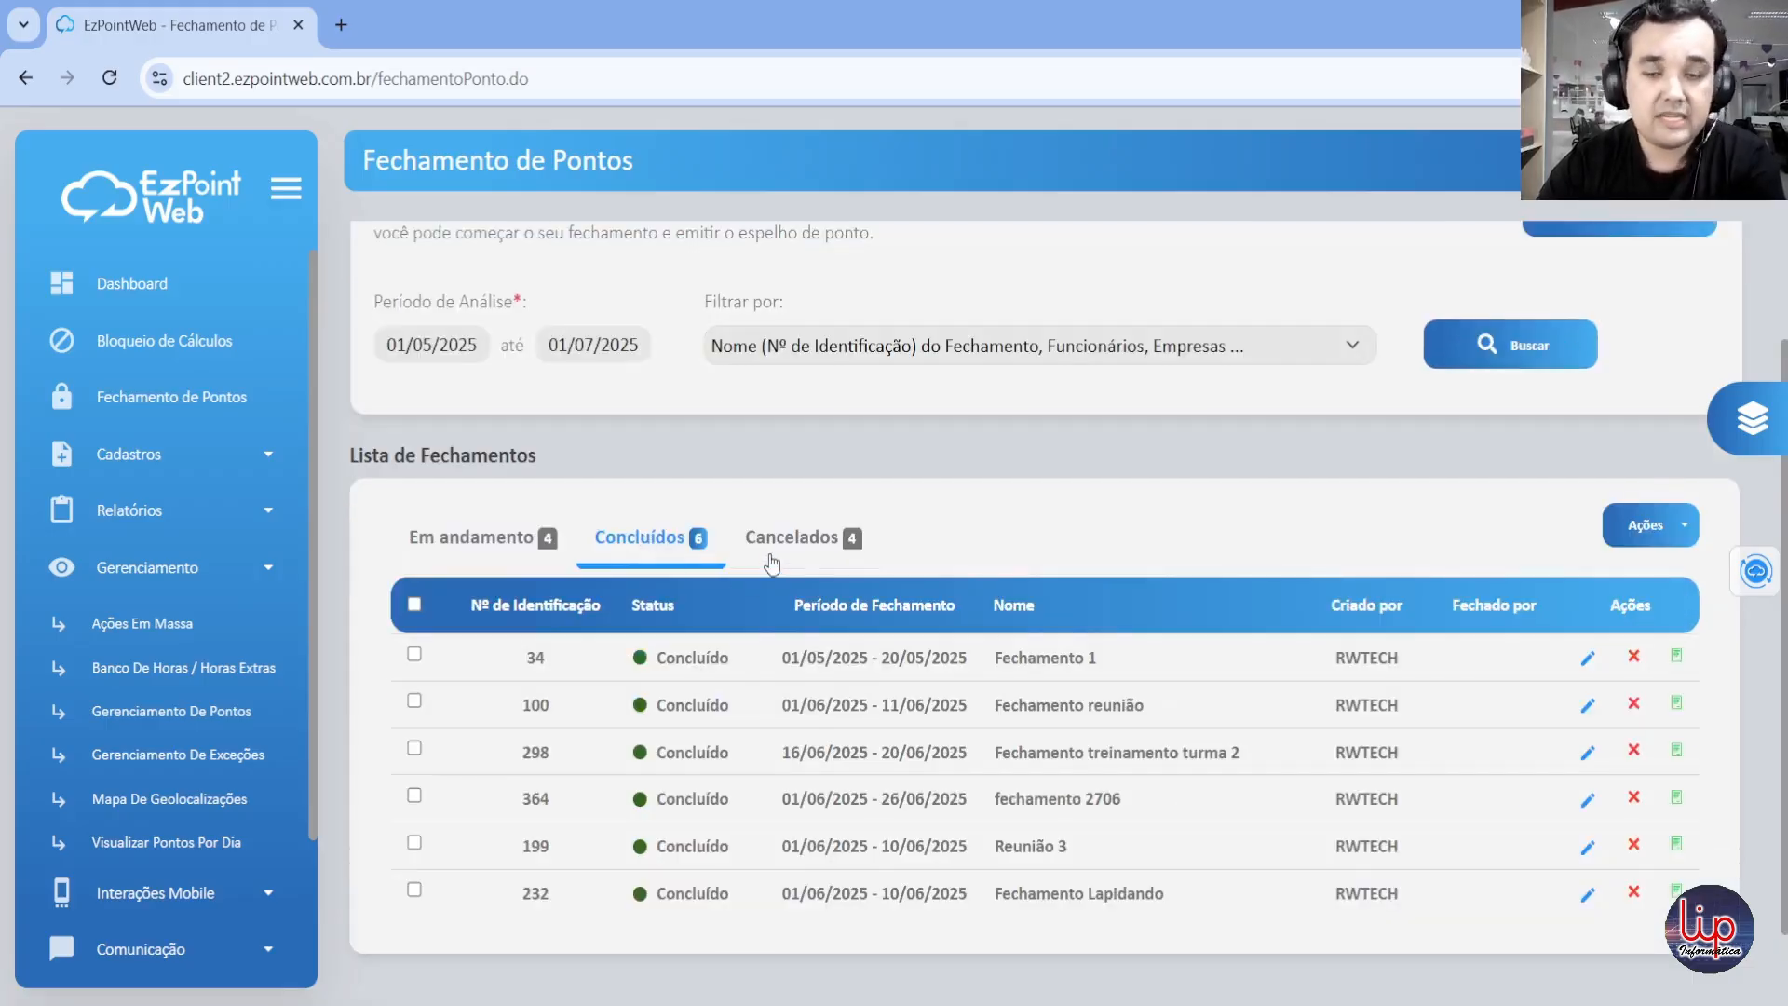
{"action": "left_click", "coordinate": [788, 550]}
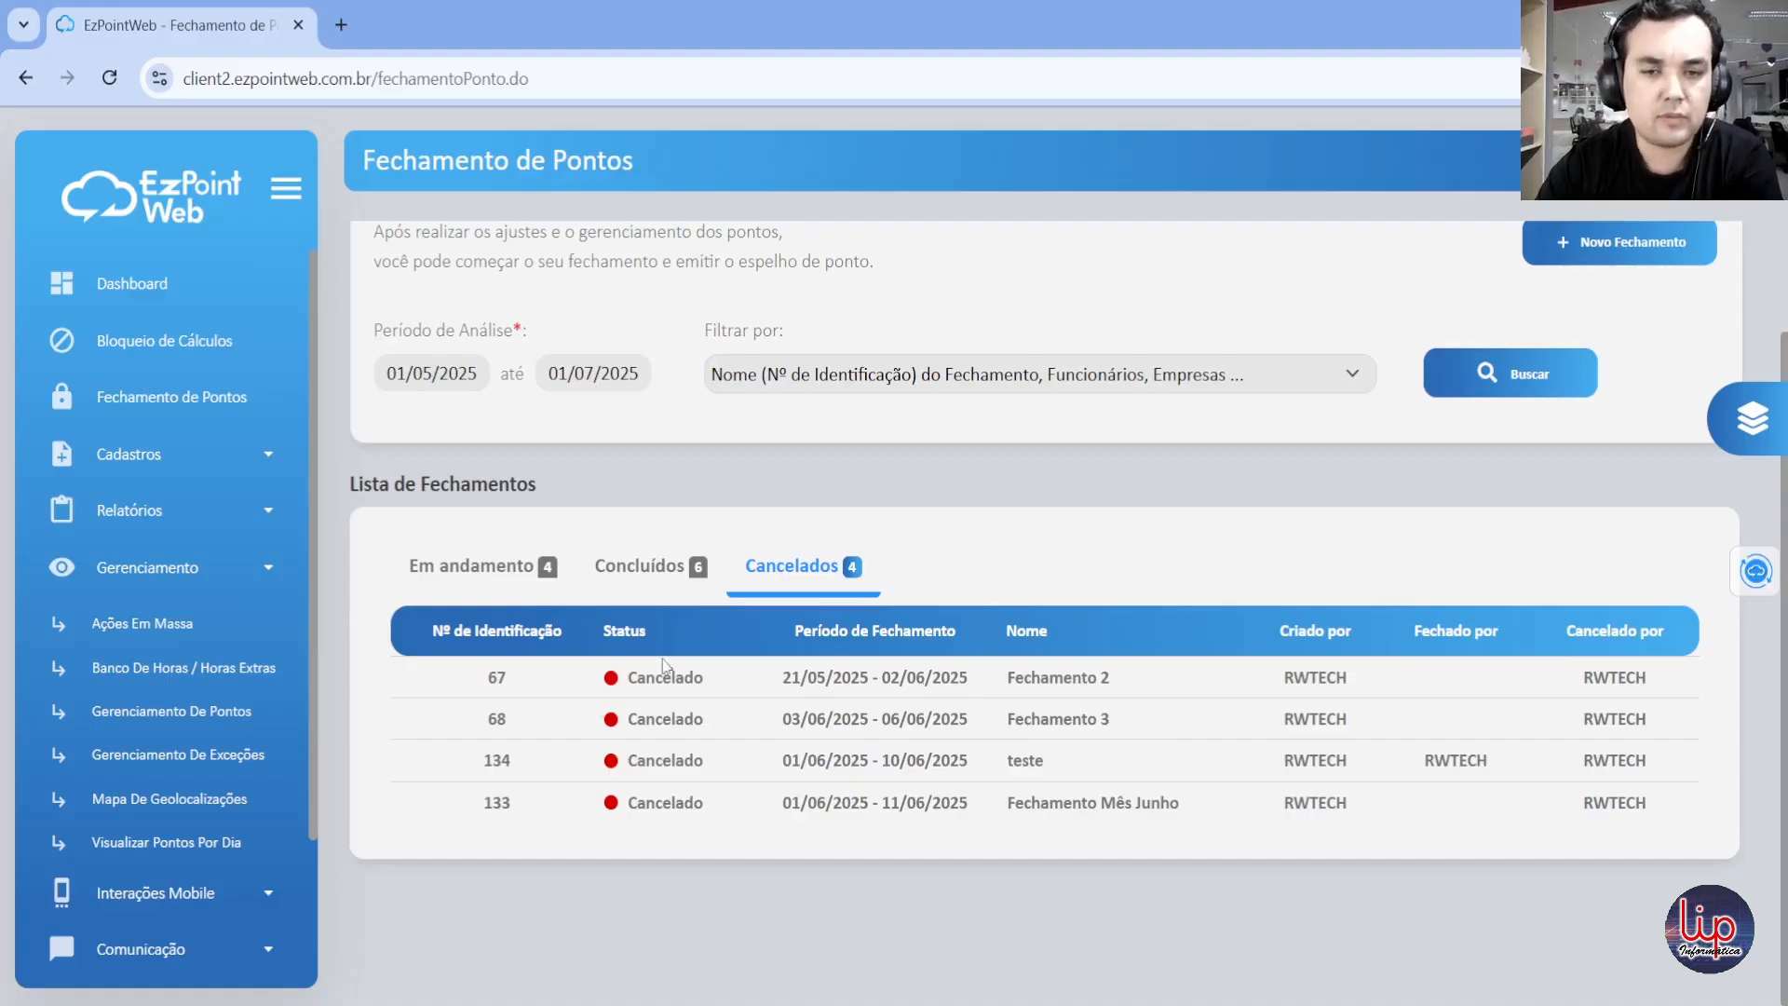
Step: Return to the Em andamento closings and set the start of the analysis period to 23/06/2025
{"action": "left_click", "coordinate": [466, 588]}
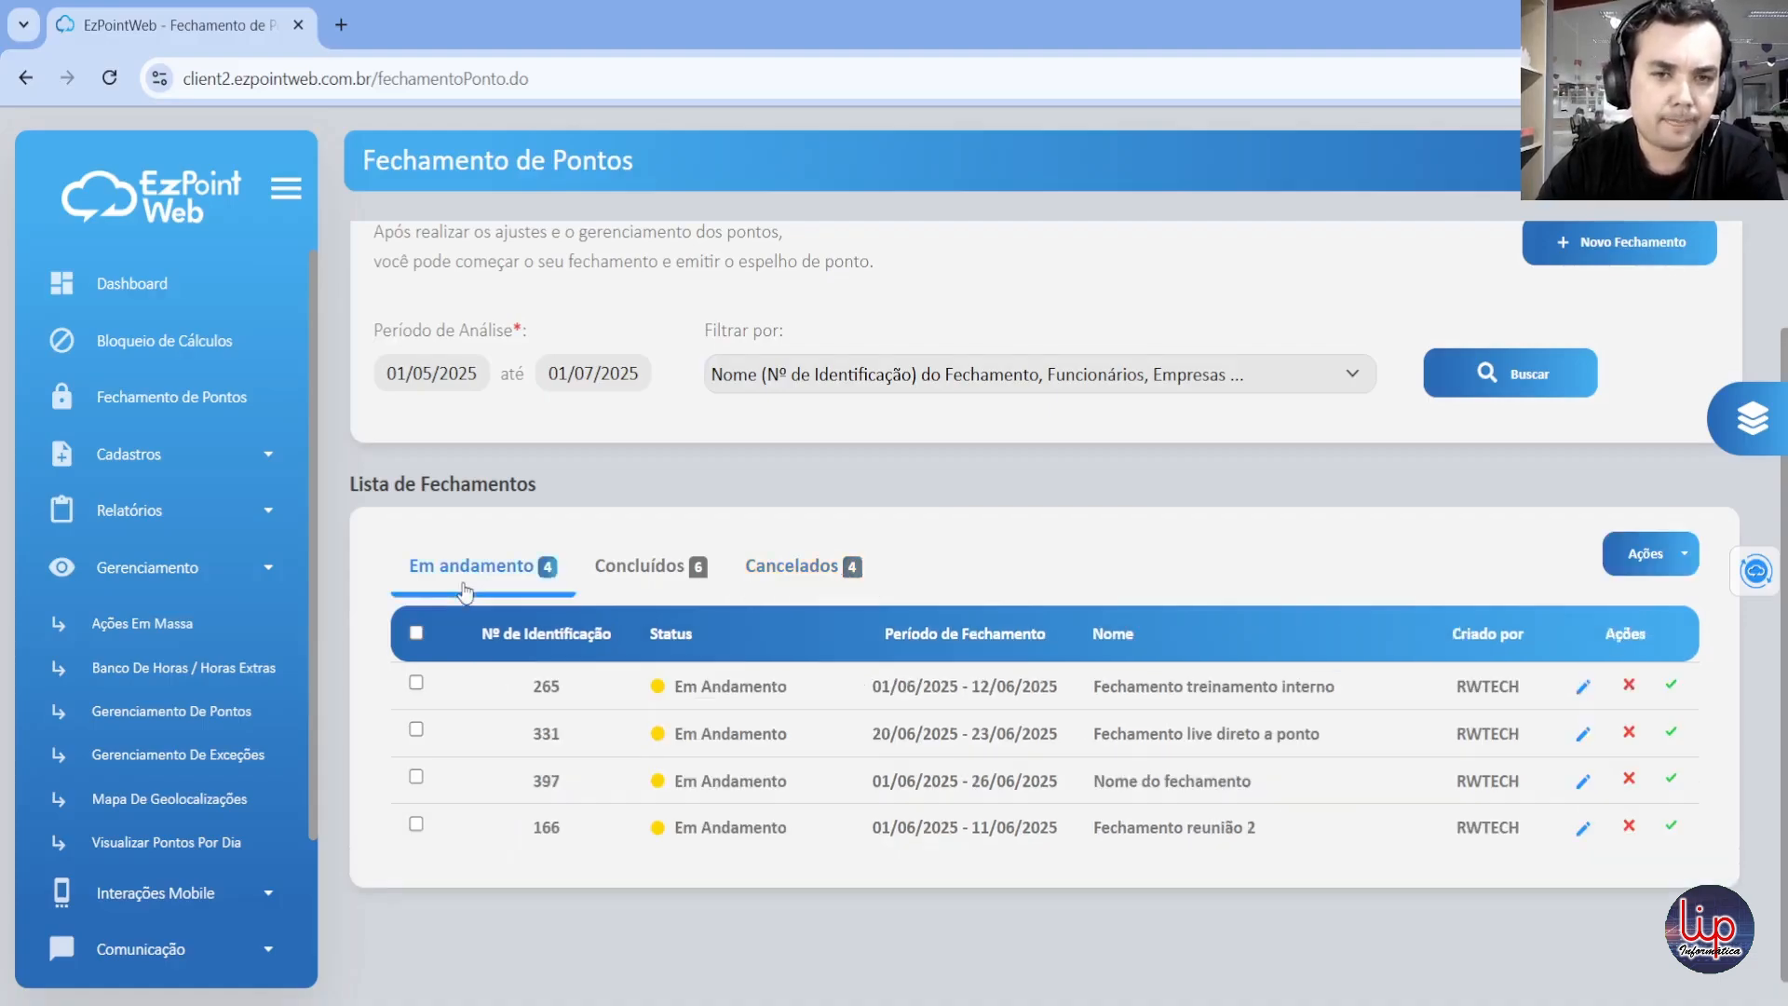
{"action": "left_click", "coordinate": [462, 373]}
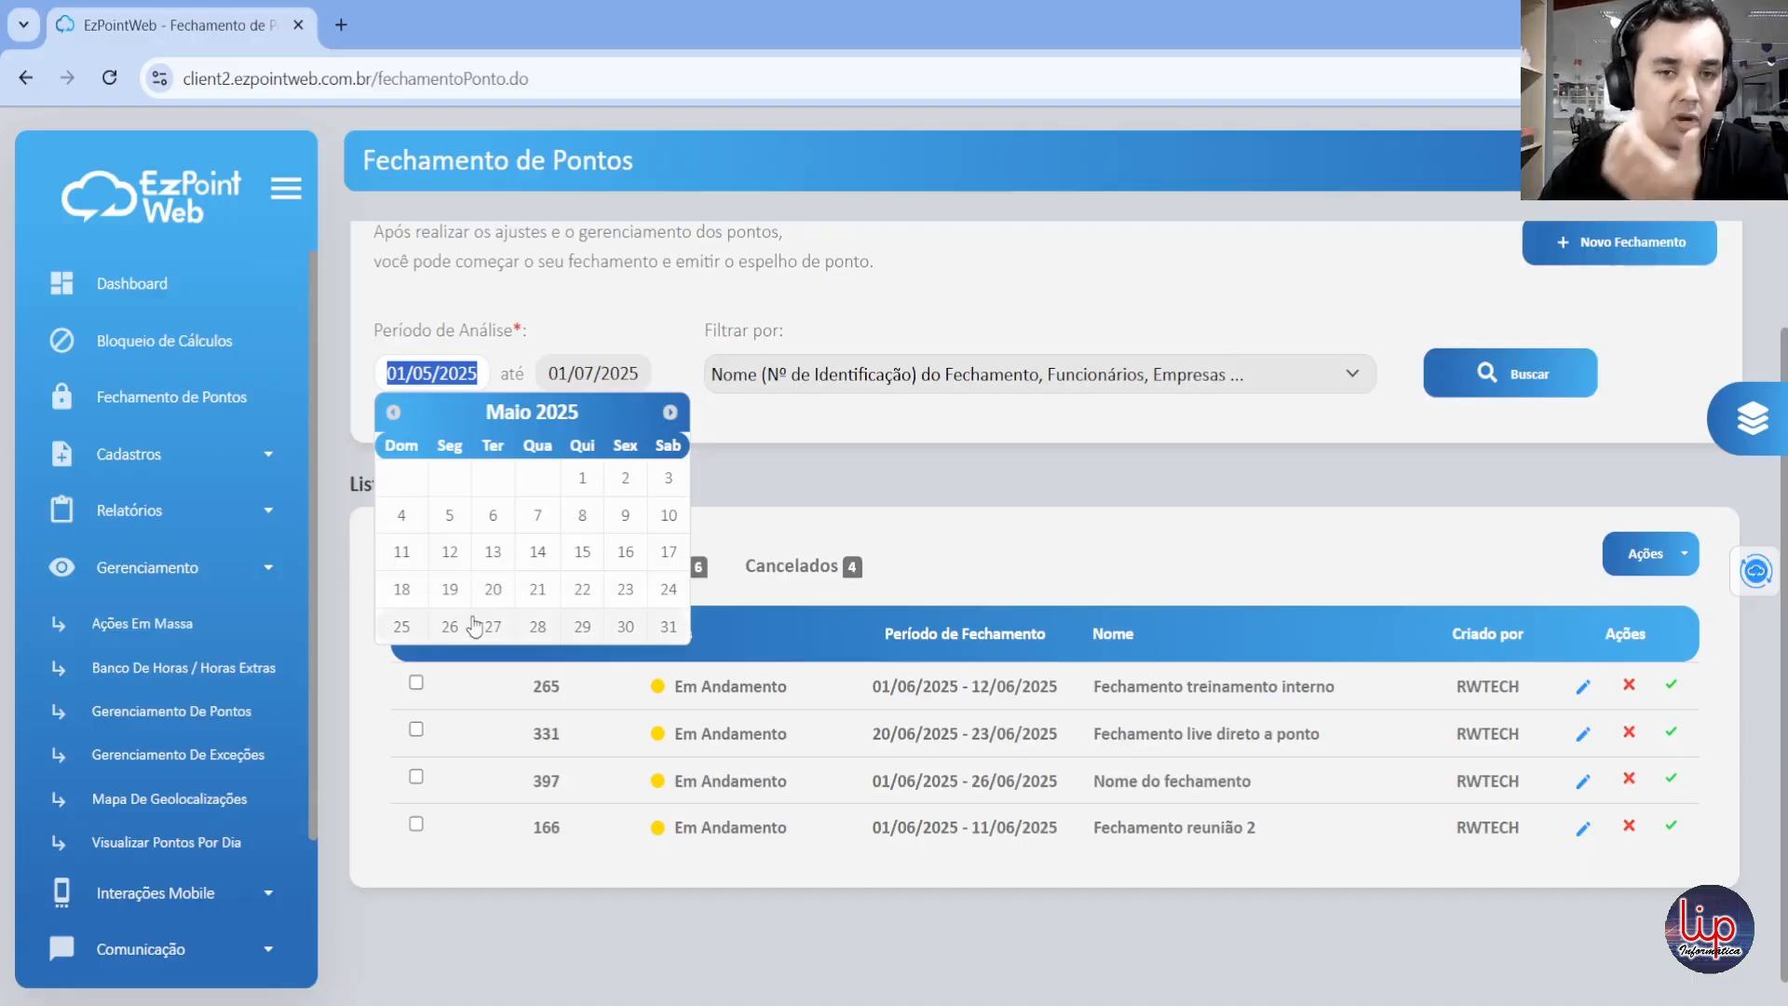
{"action": "left_click", "coordinate": [669, 412]}
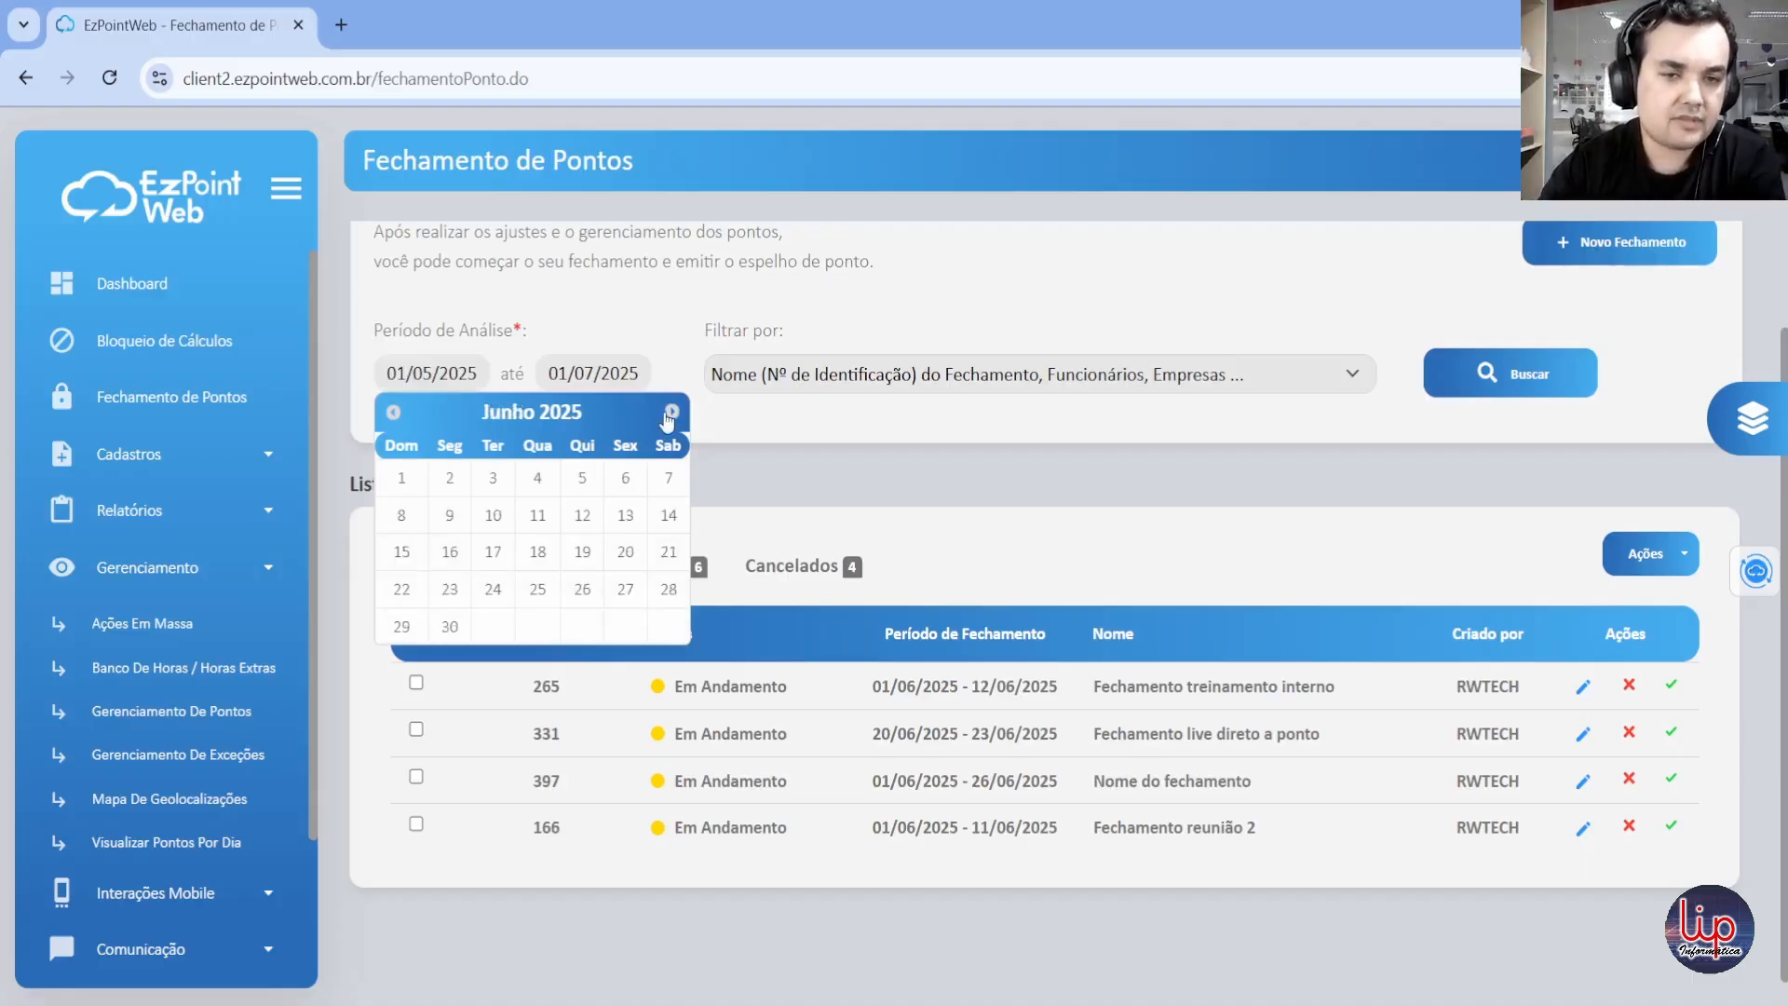
{"action": "left_click", "coordinate": [670, 413]}
{"action": "left_click", "coordinate": [394, 413]}
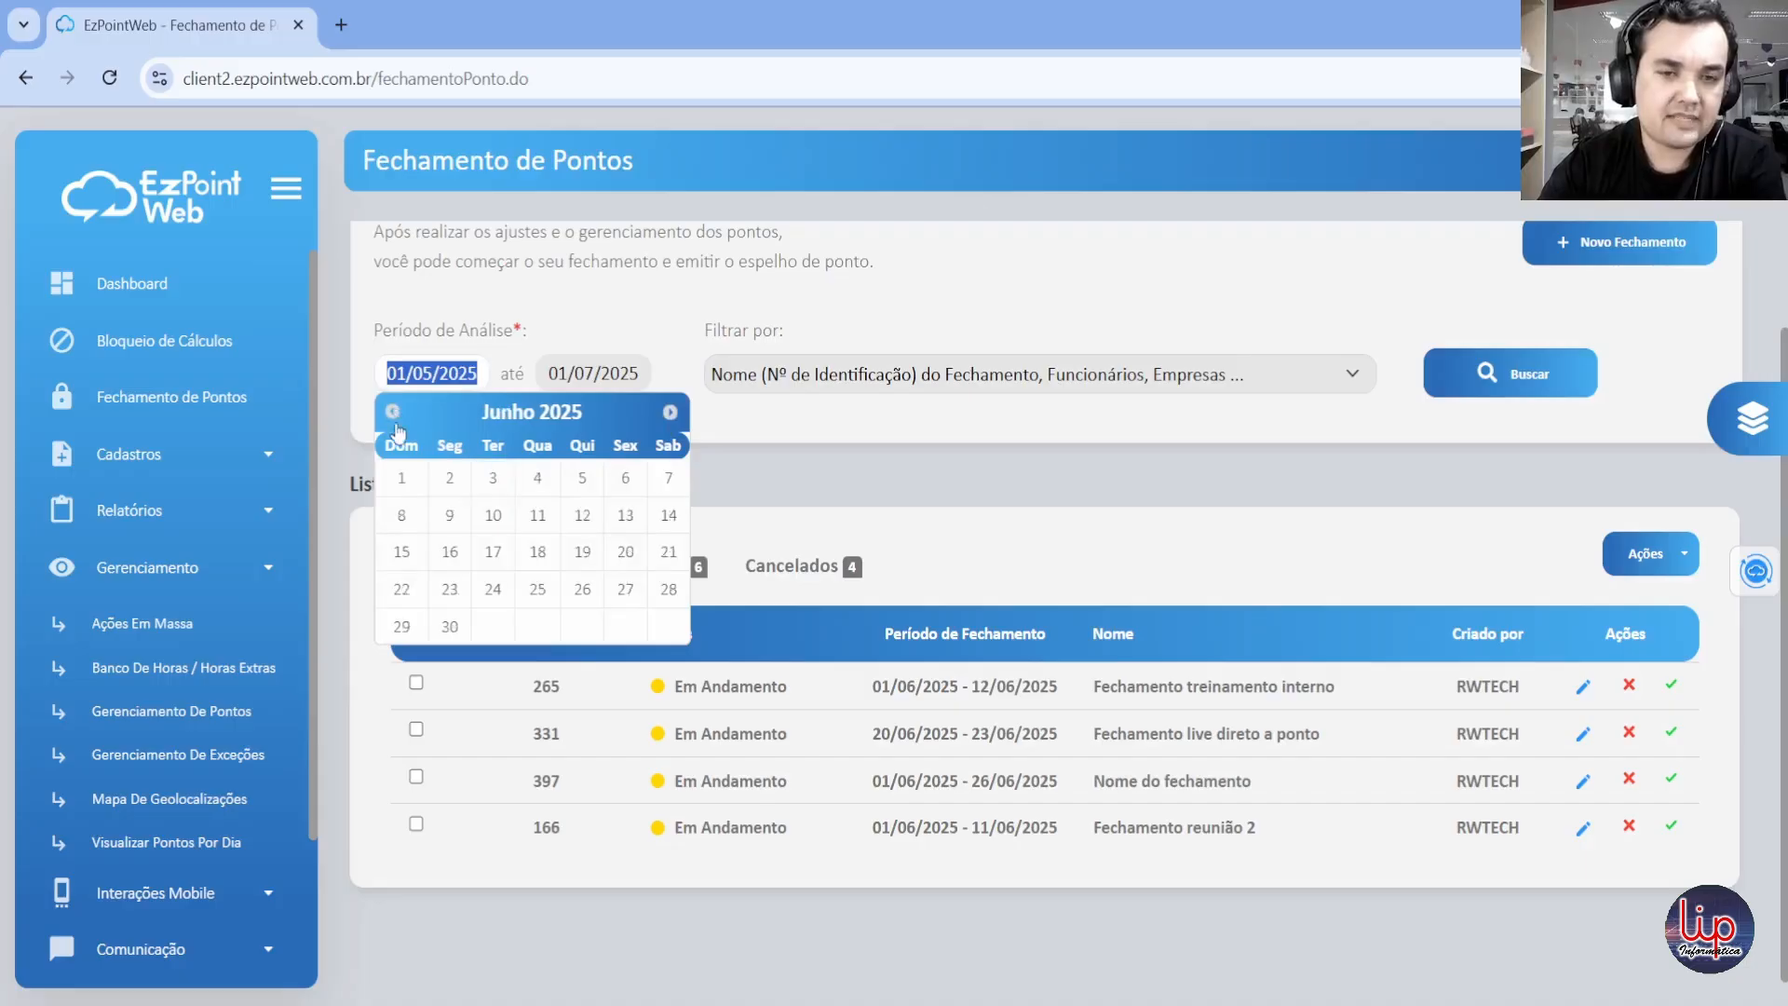
{"action": "left_click", "coordinate": [450, 591]}
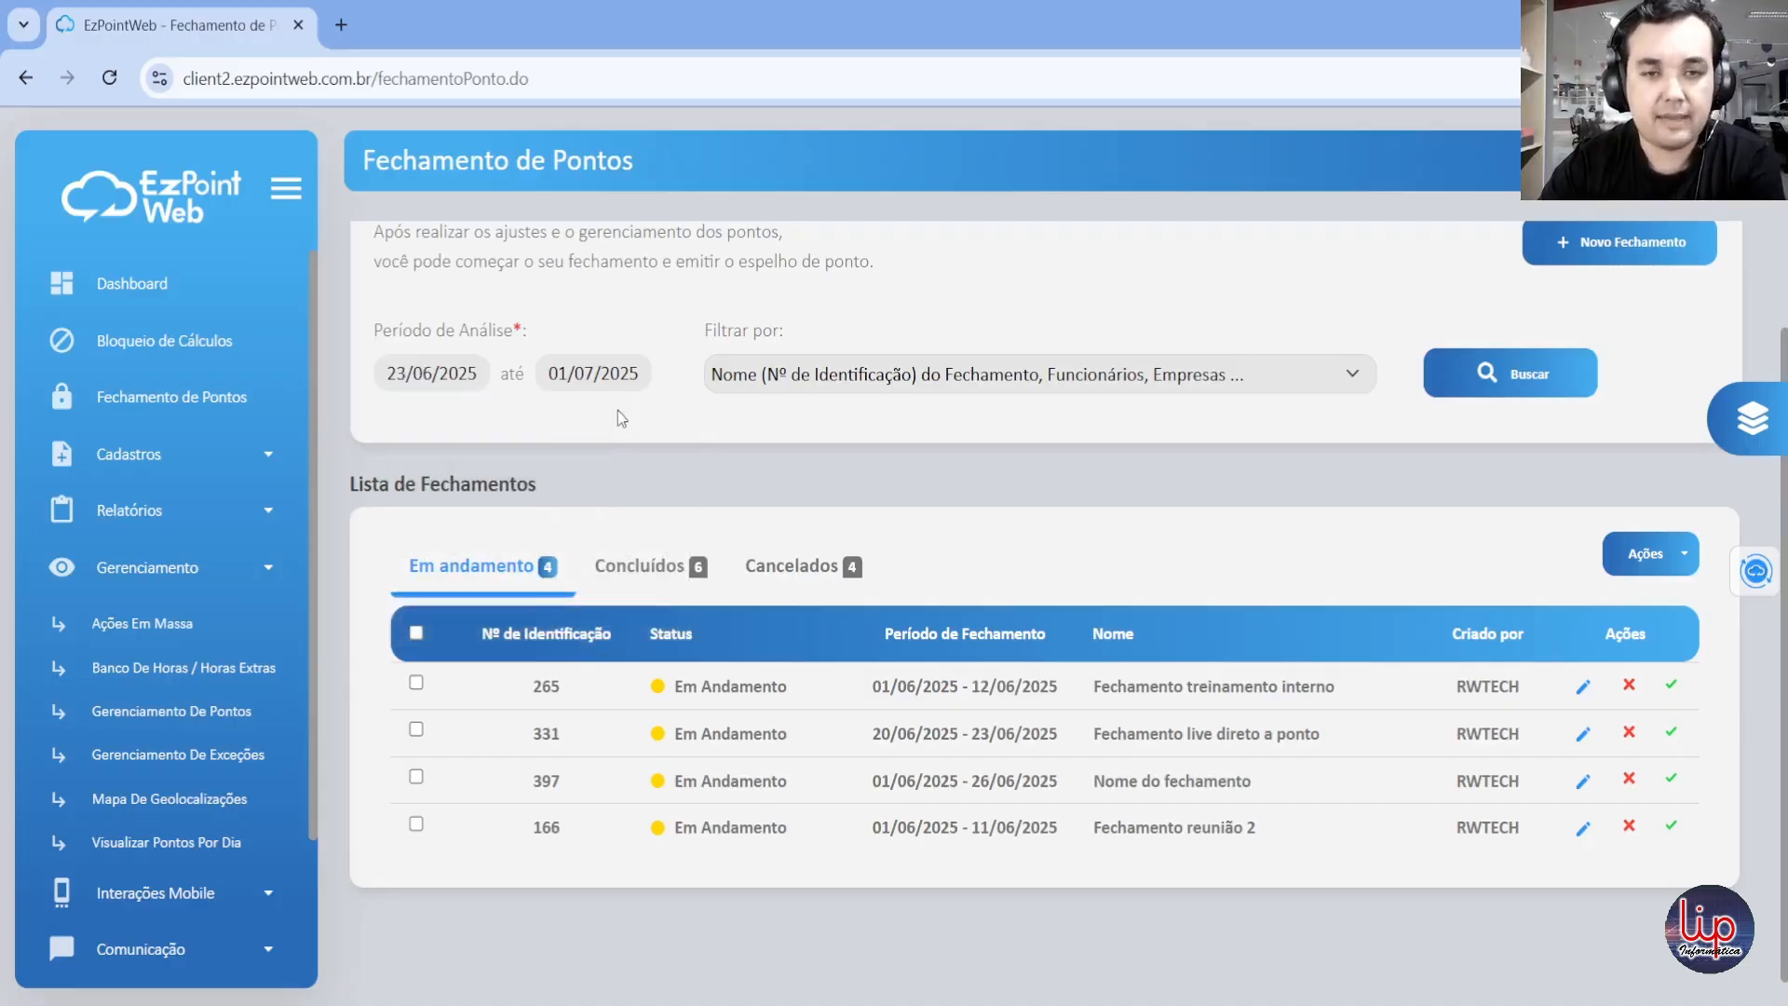
Step: Start a new closing and name it "Fechamento vídeo de exemplo"
{"action": "scroll", "coordinate": [617, 423], "scroll_direction": "up", "scroll_amount": 2}
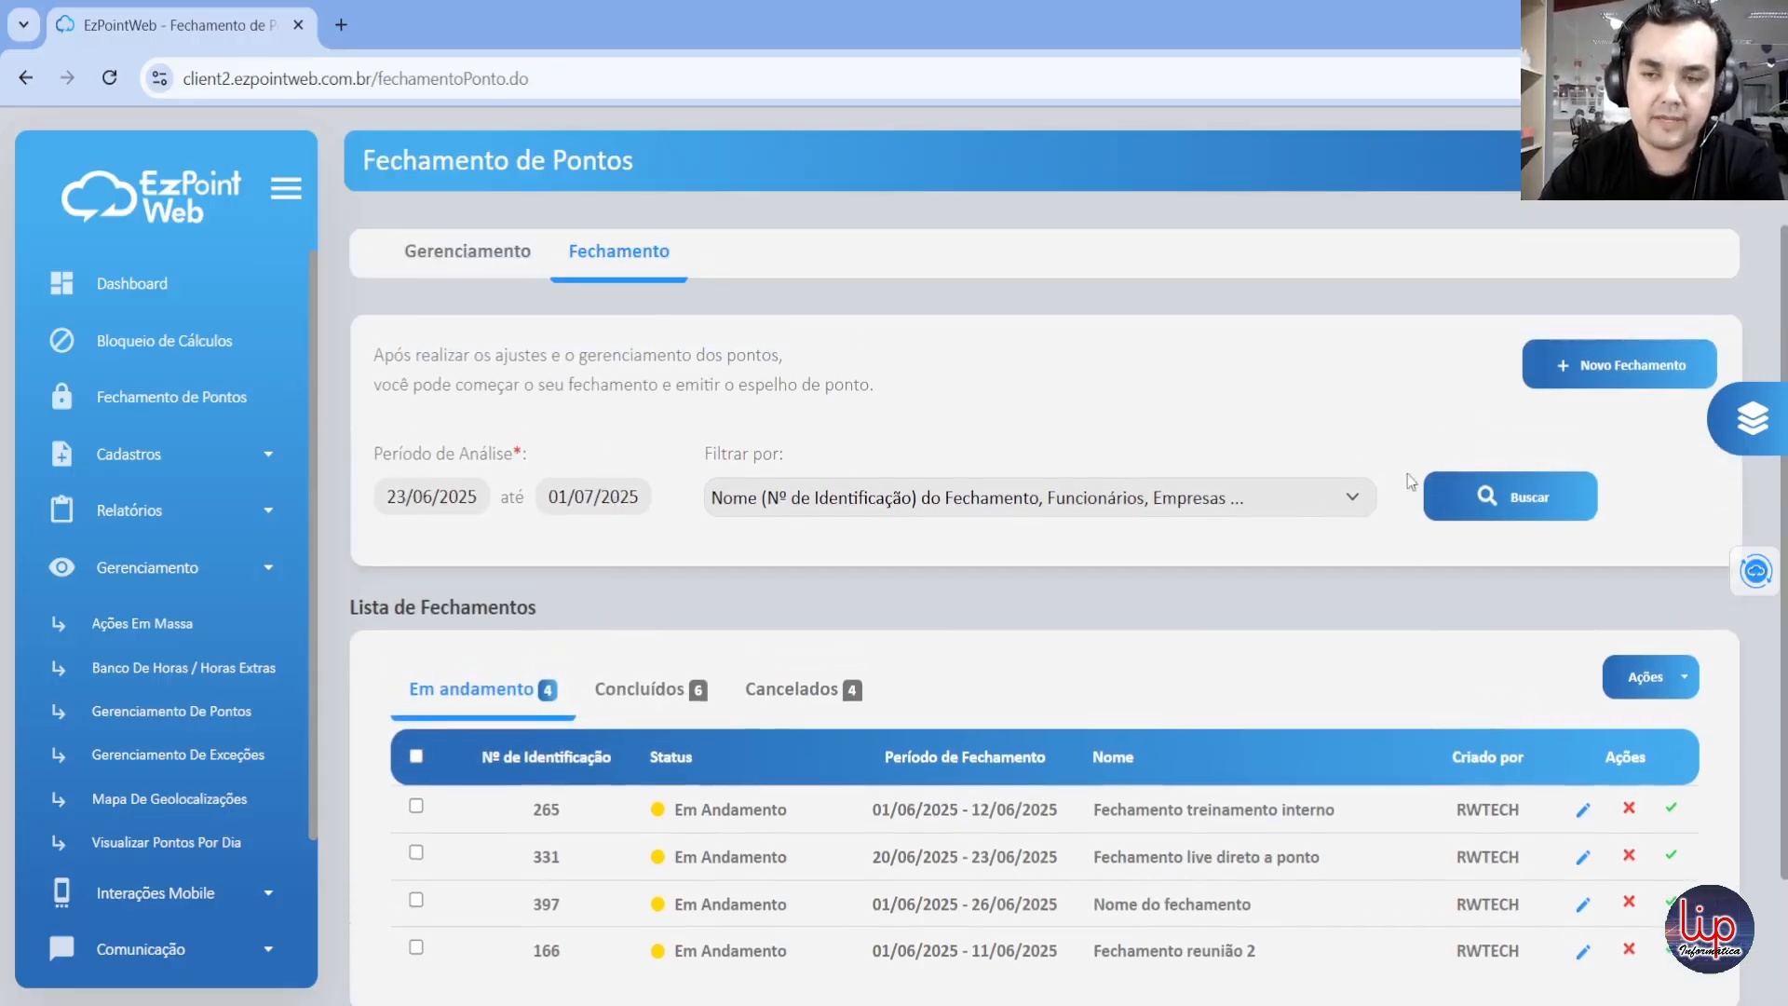
{"action": "left_click", "coordinate": [1615, 382]}
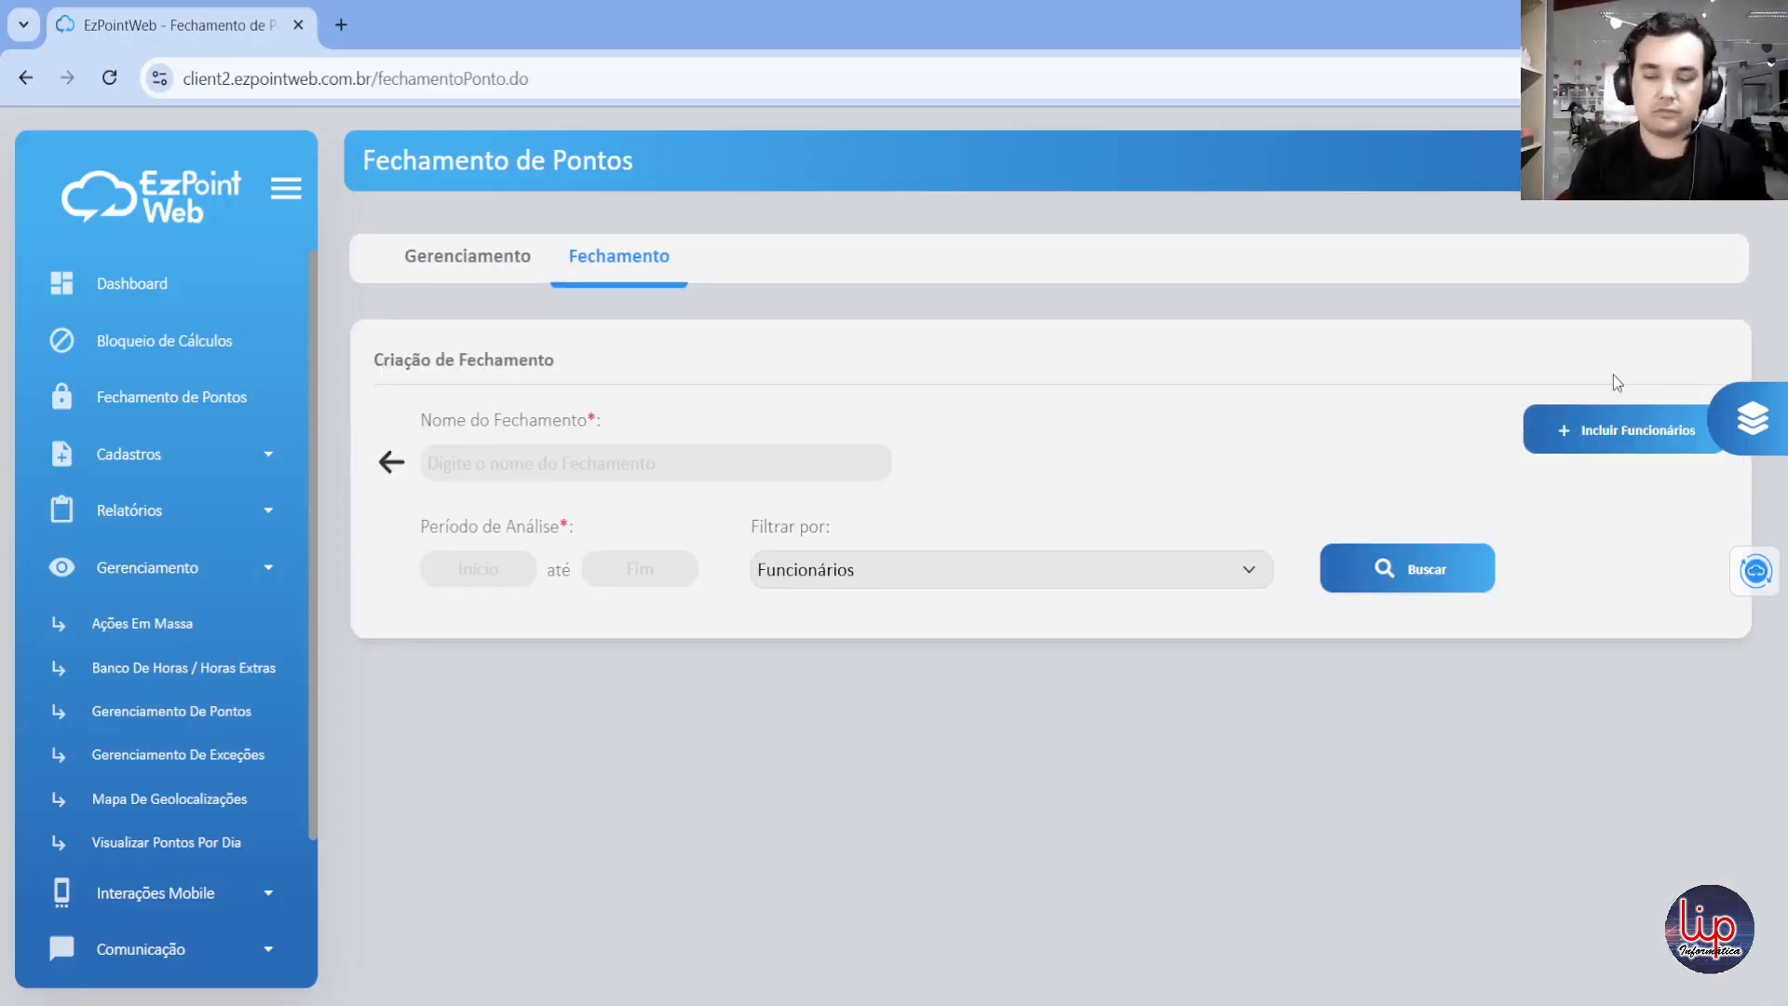
{"action": "left_click", "coordinate": [673, 471]}
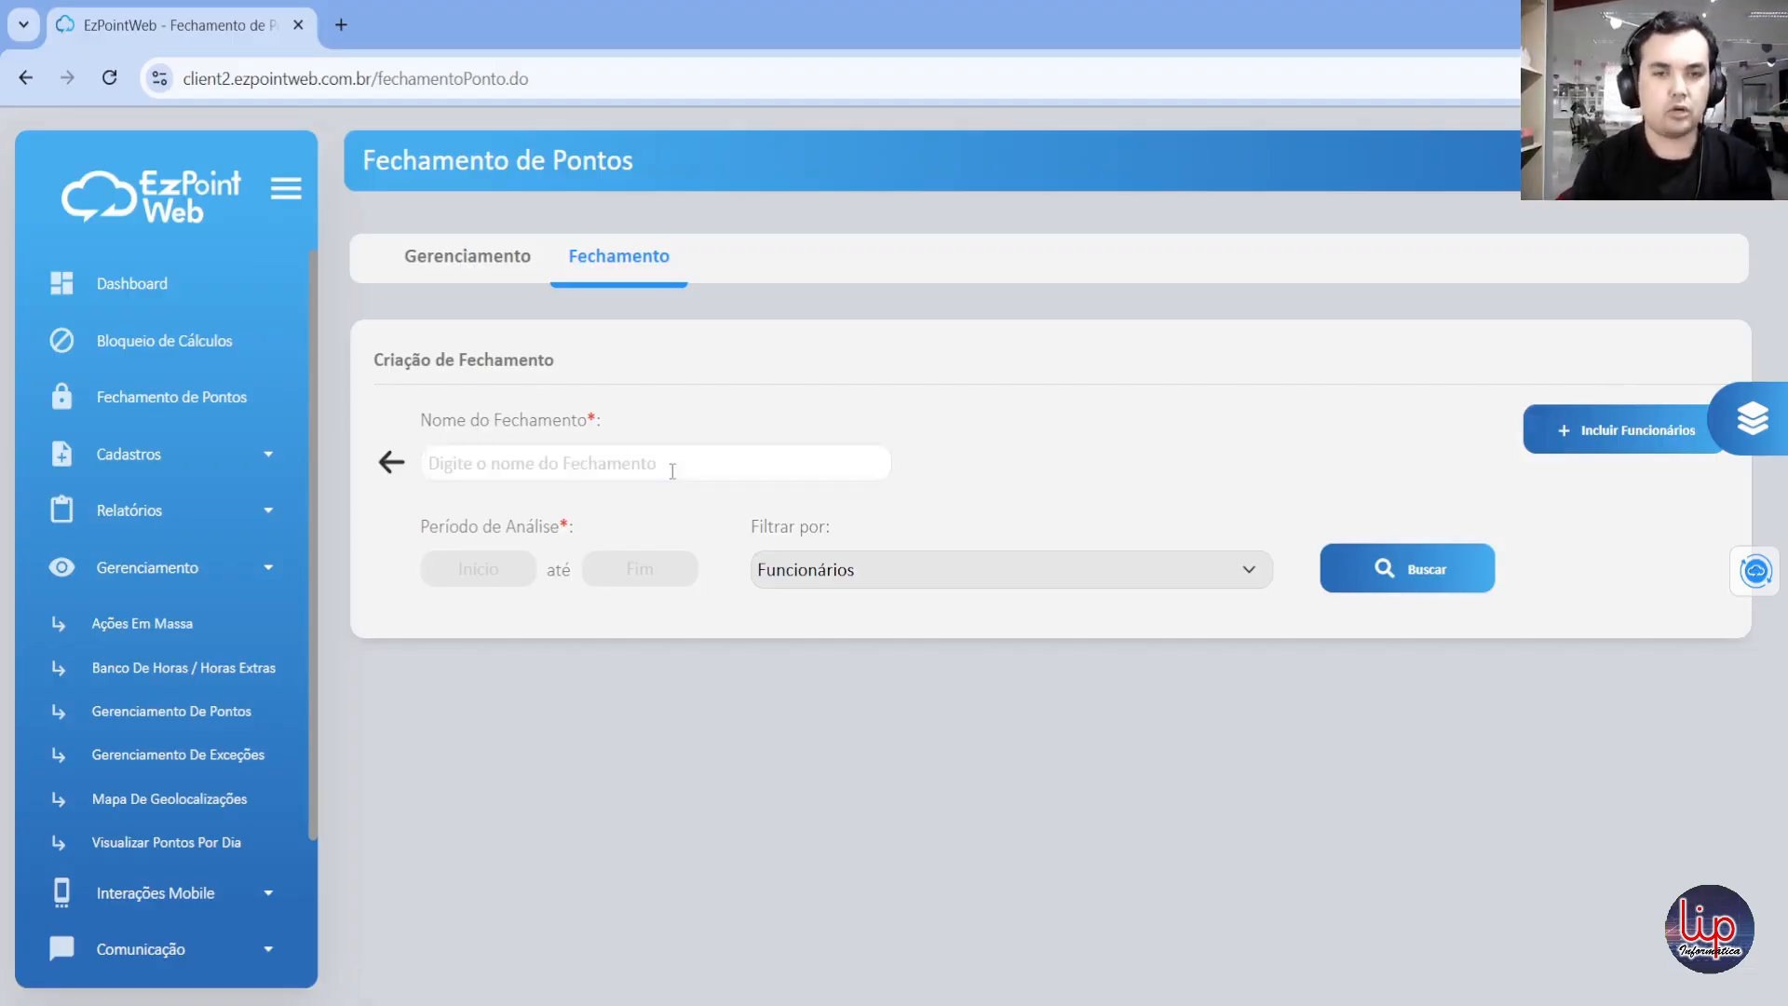
{"action": "type", "text": "Fechamen"}
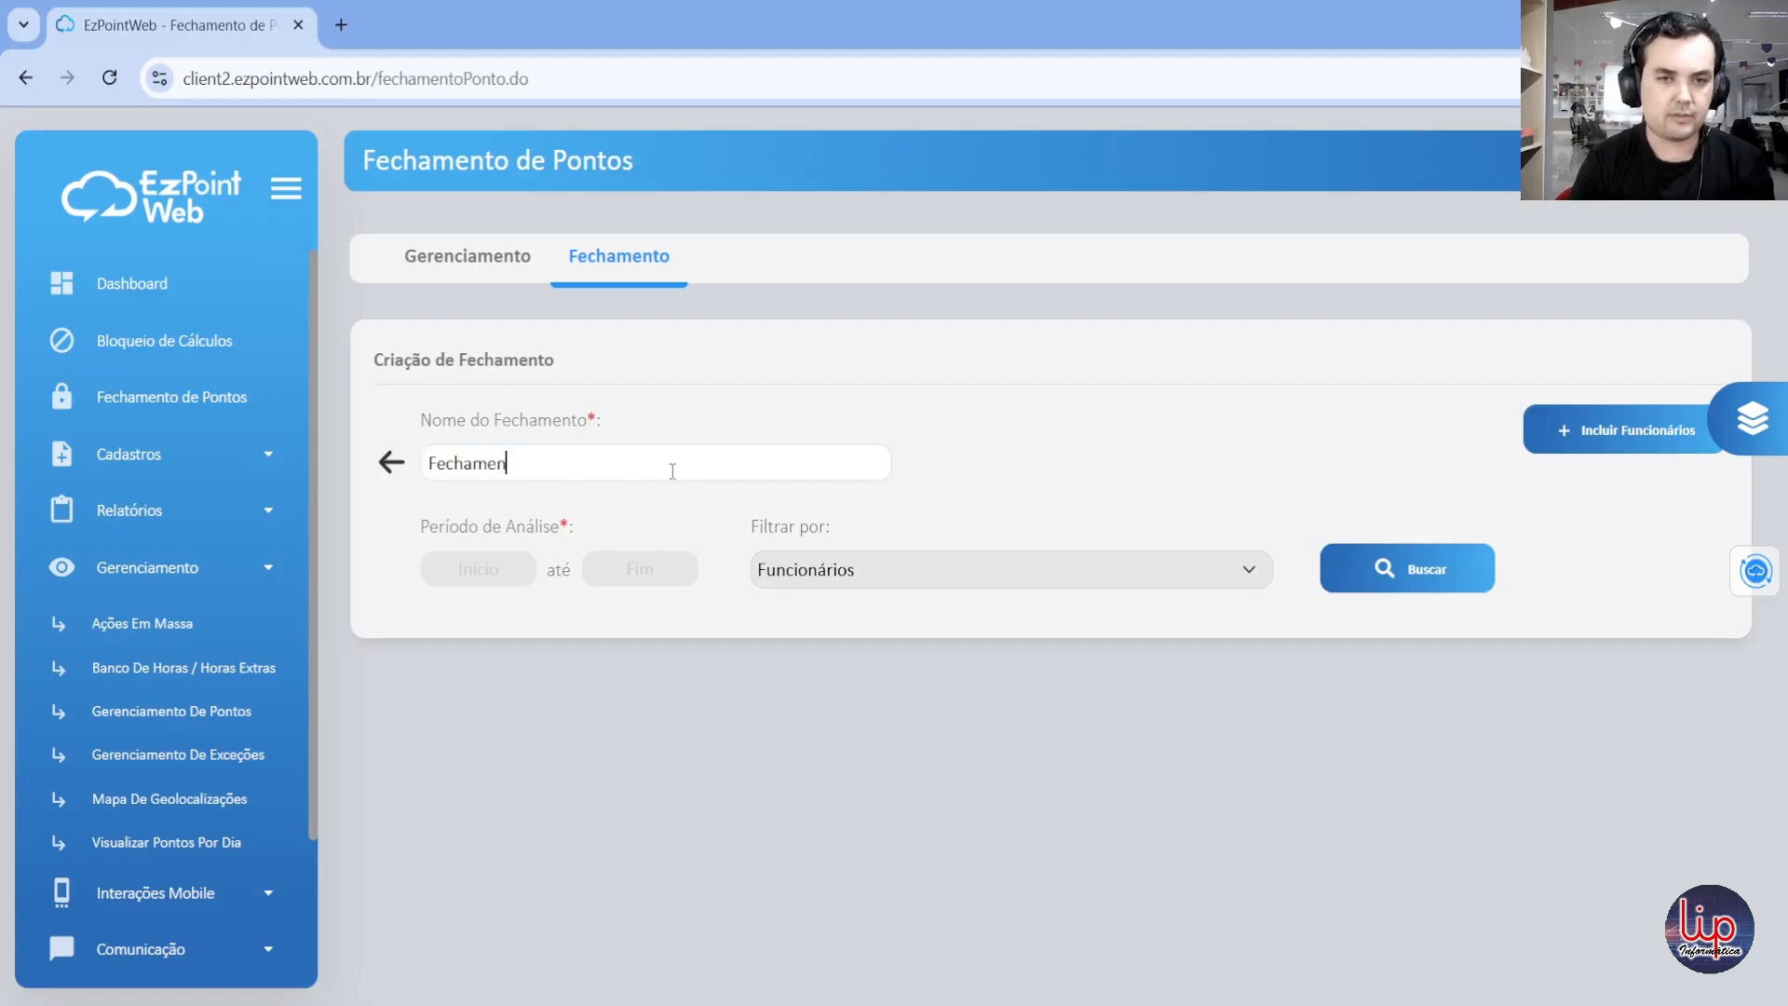
{"action": "type", "text": "to video de e"}
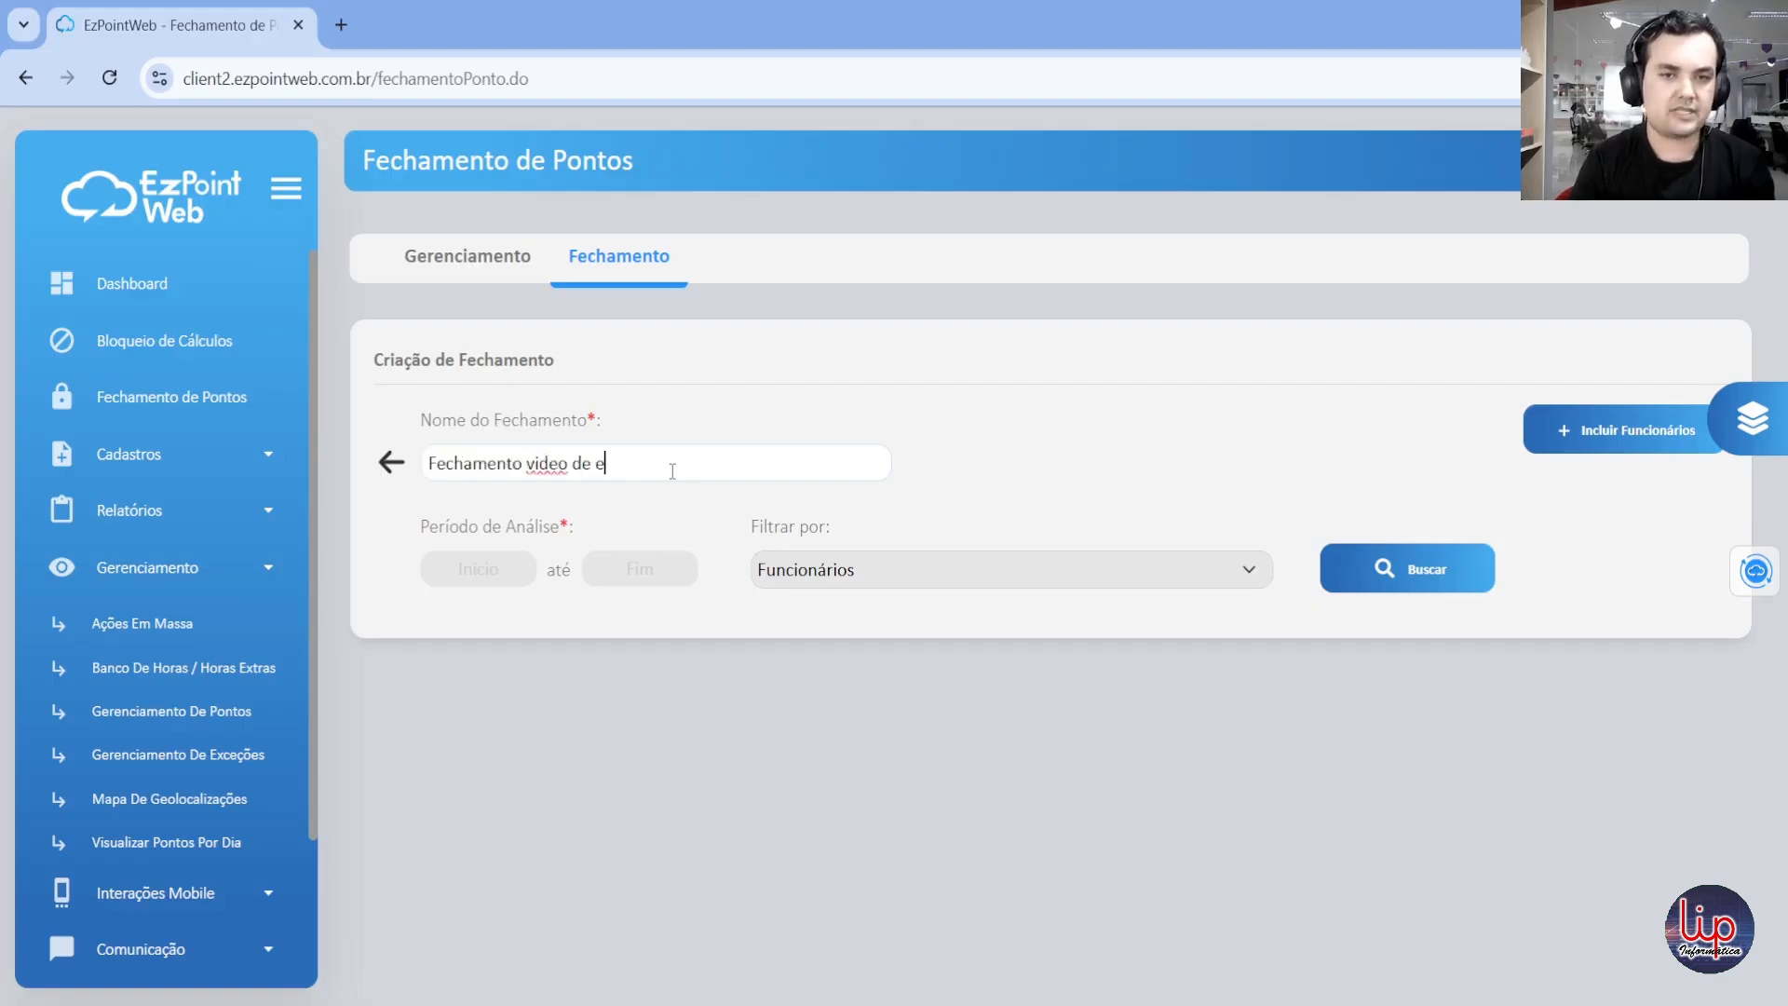
{"action": "type", "text": "xemplo"}
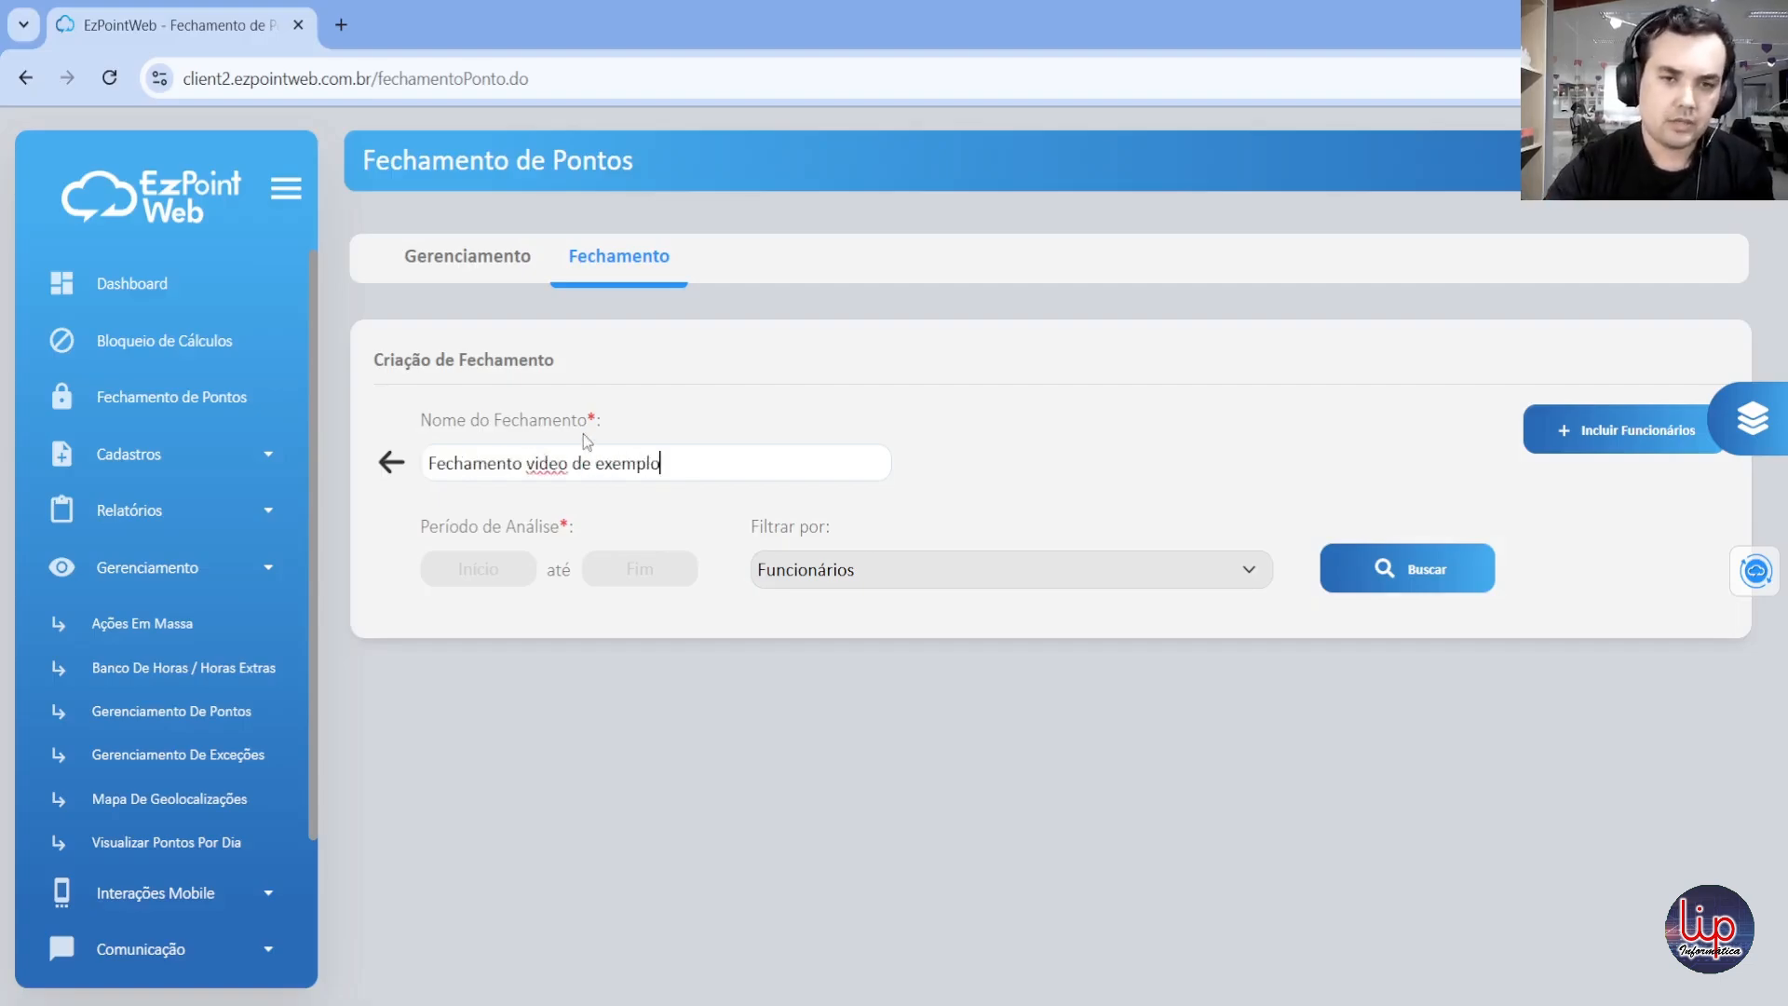
{"action": "left_click", "coordinate": [539, 465]}
{"action": "key", "text": "BackSpace"}
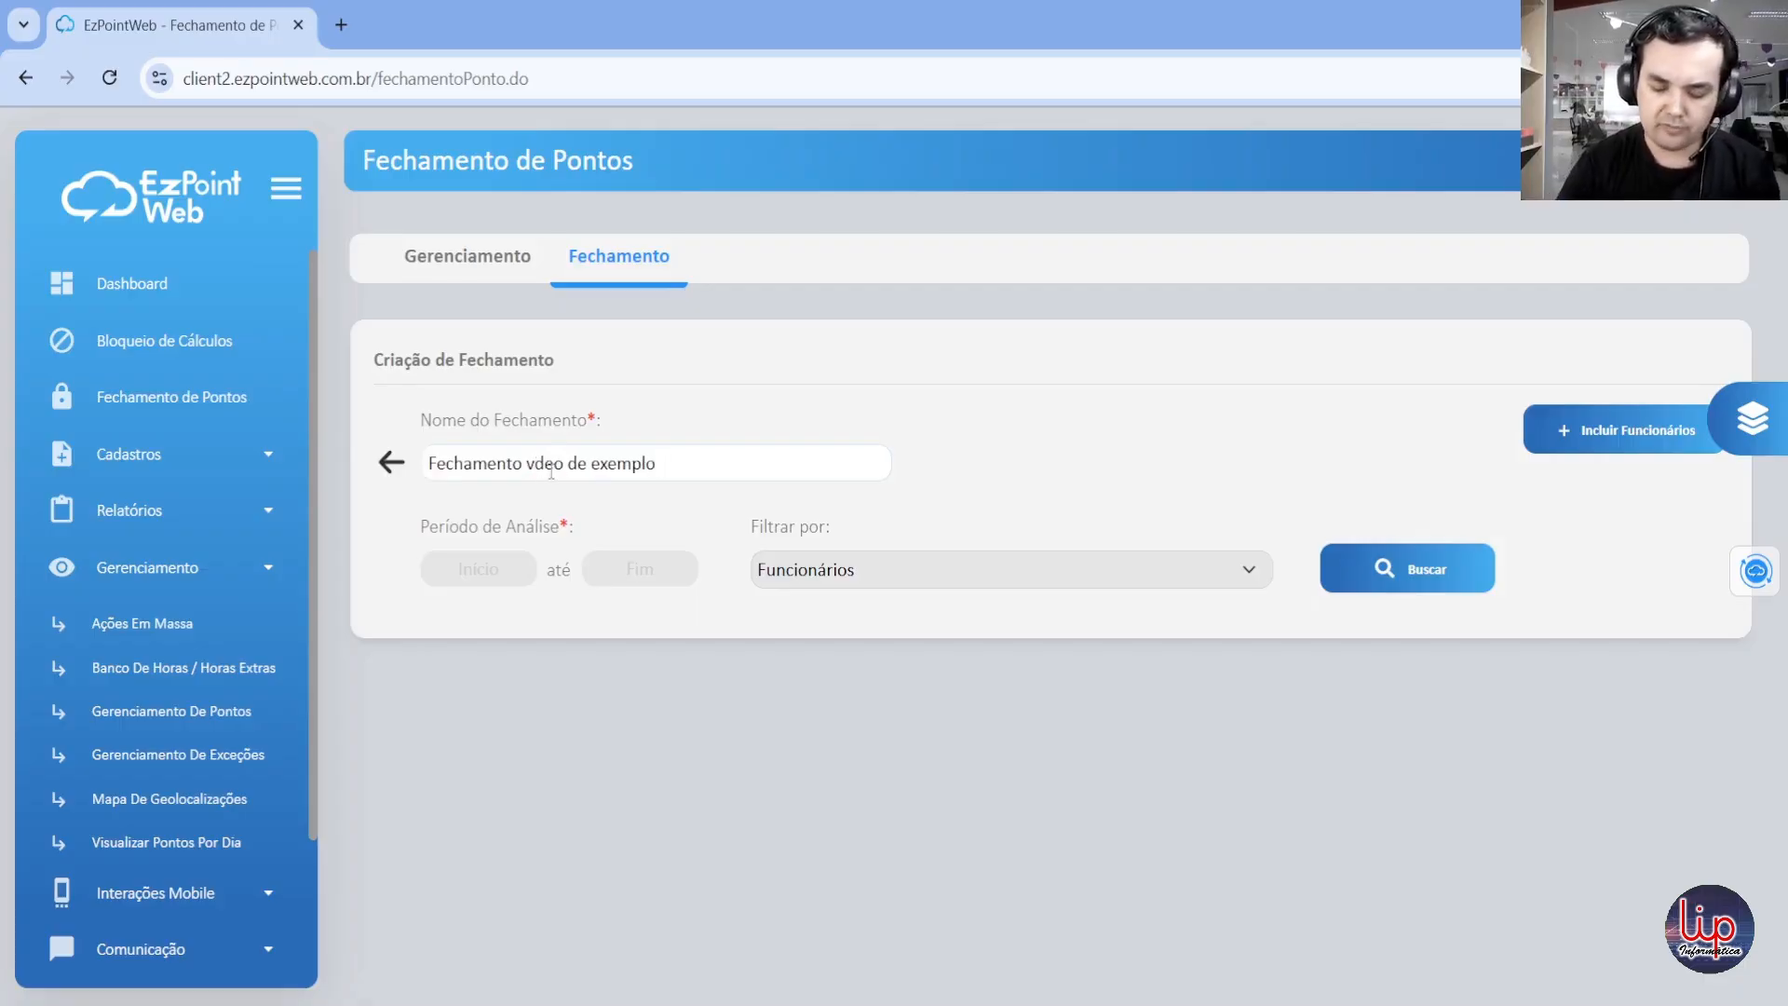
{"action": "type", "text": "í"}
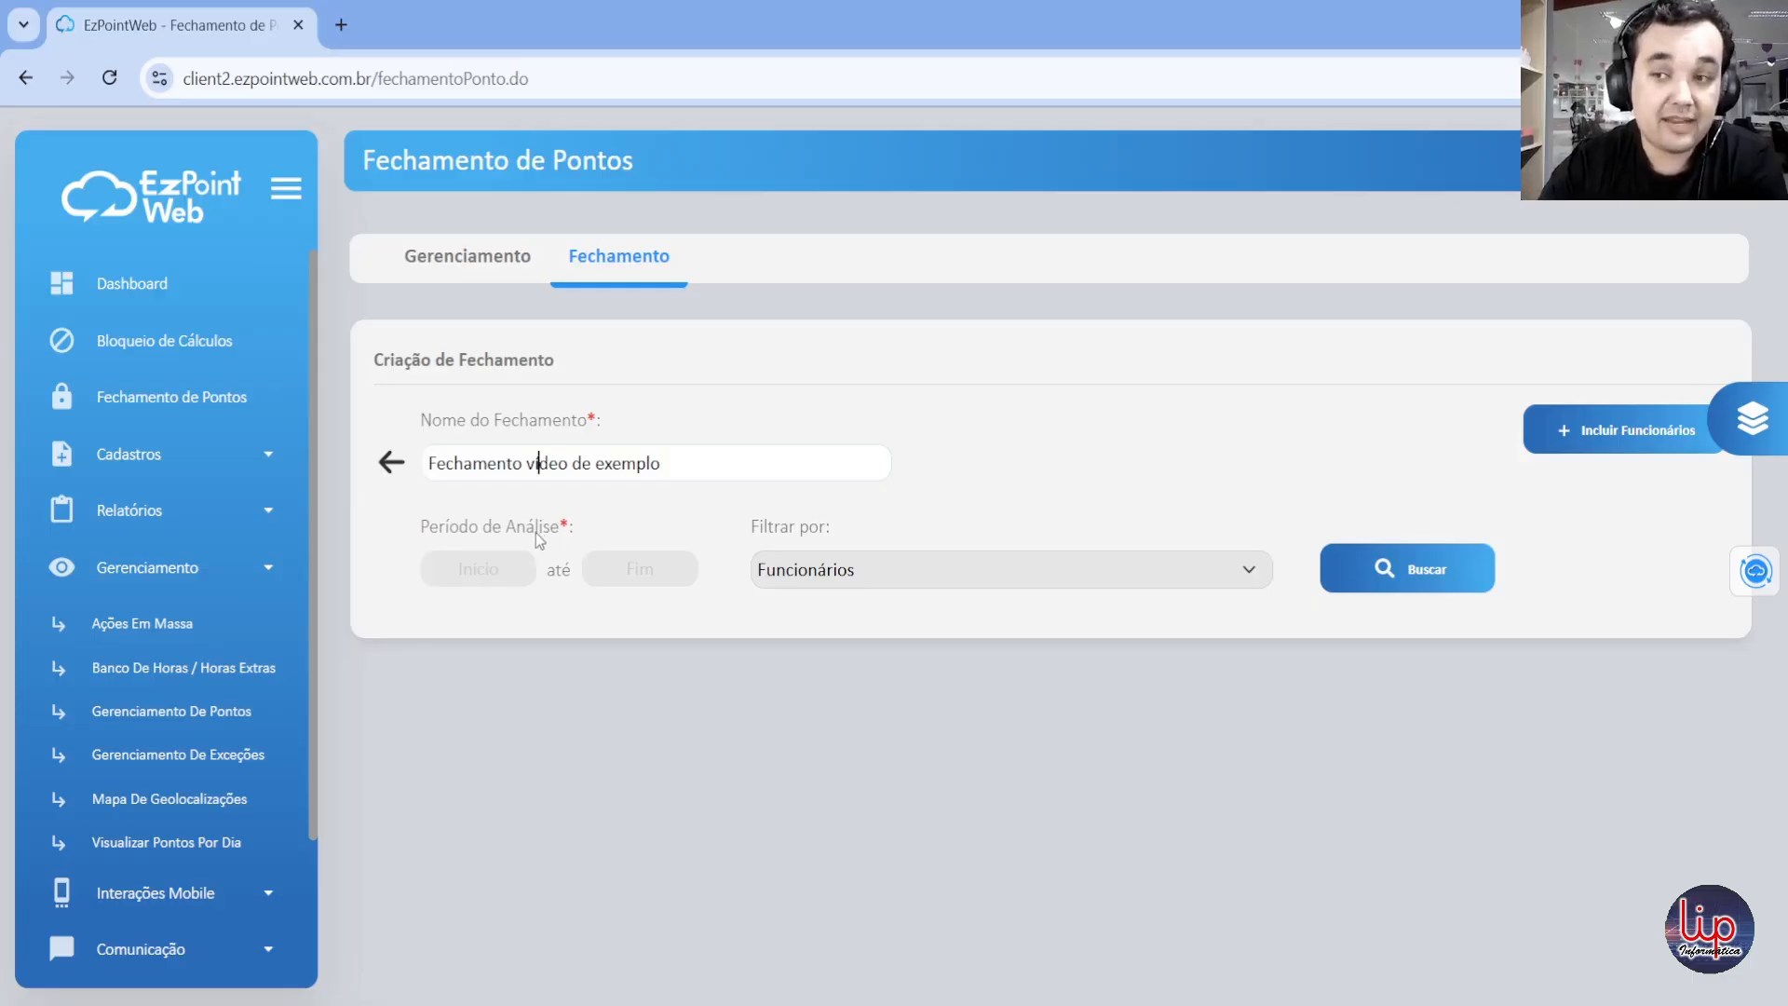
{"action": "left_click", "coordinate": [473, 568]}
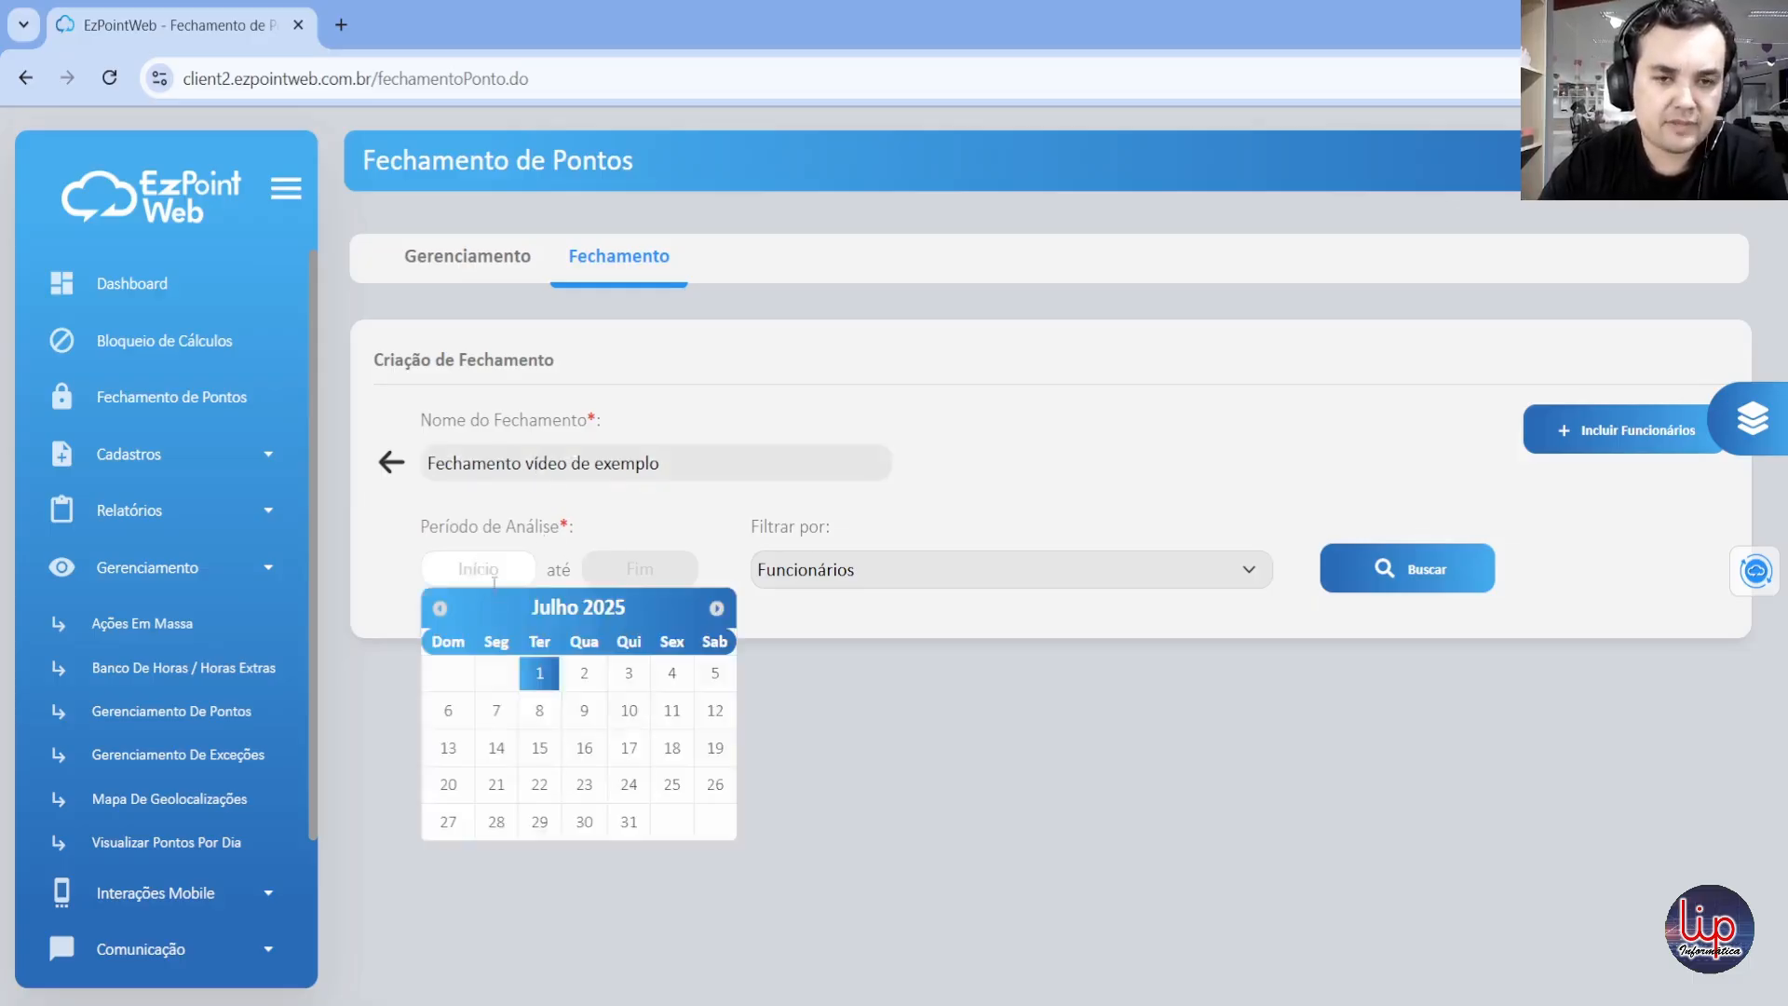
{"action": "left_click", "coordinate": [440, 610]}
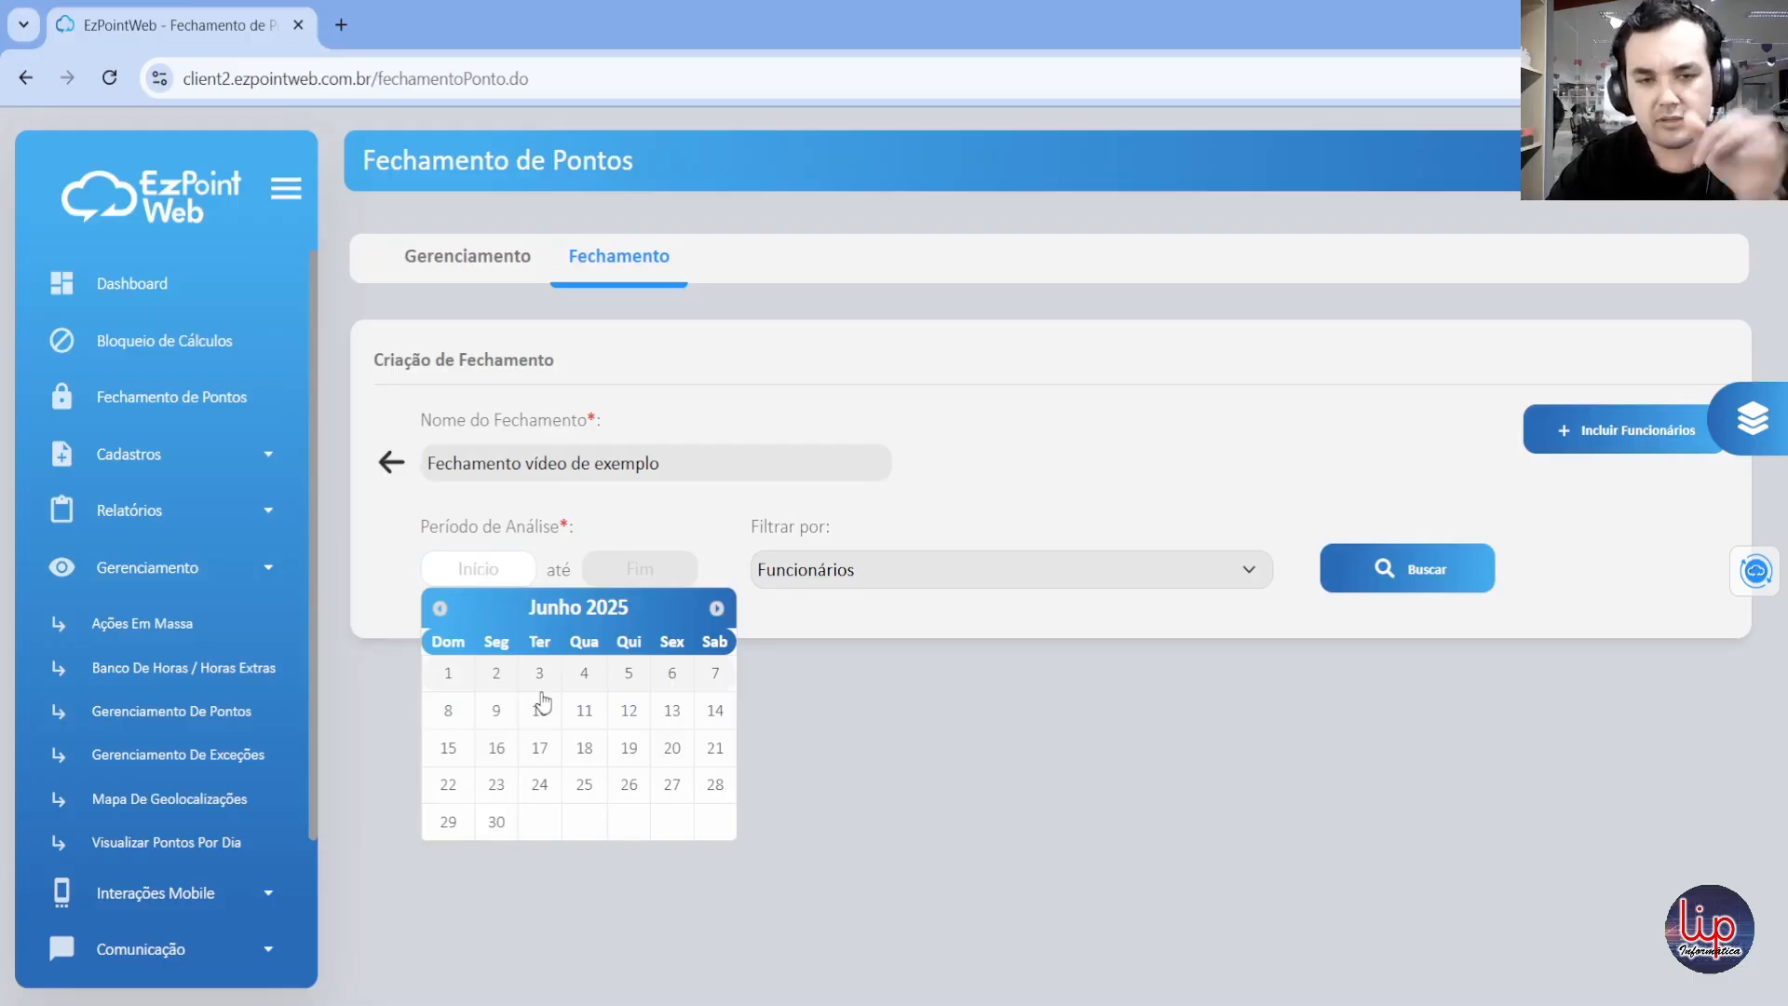
{"action": "left_click", "coordinate": [448, 672]}
{"action": "left_click", "coordinate": [651, 563]}
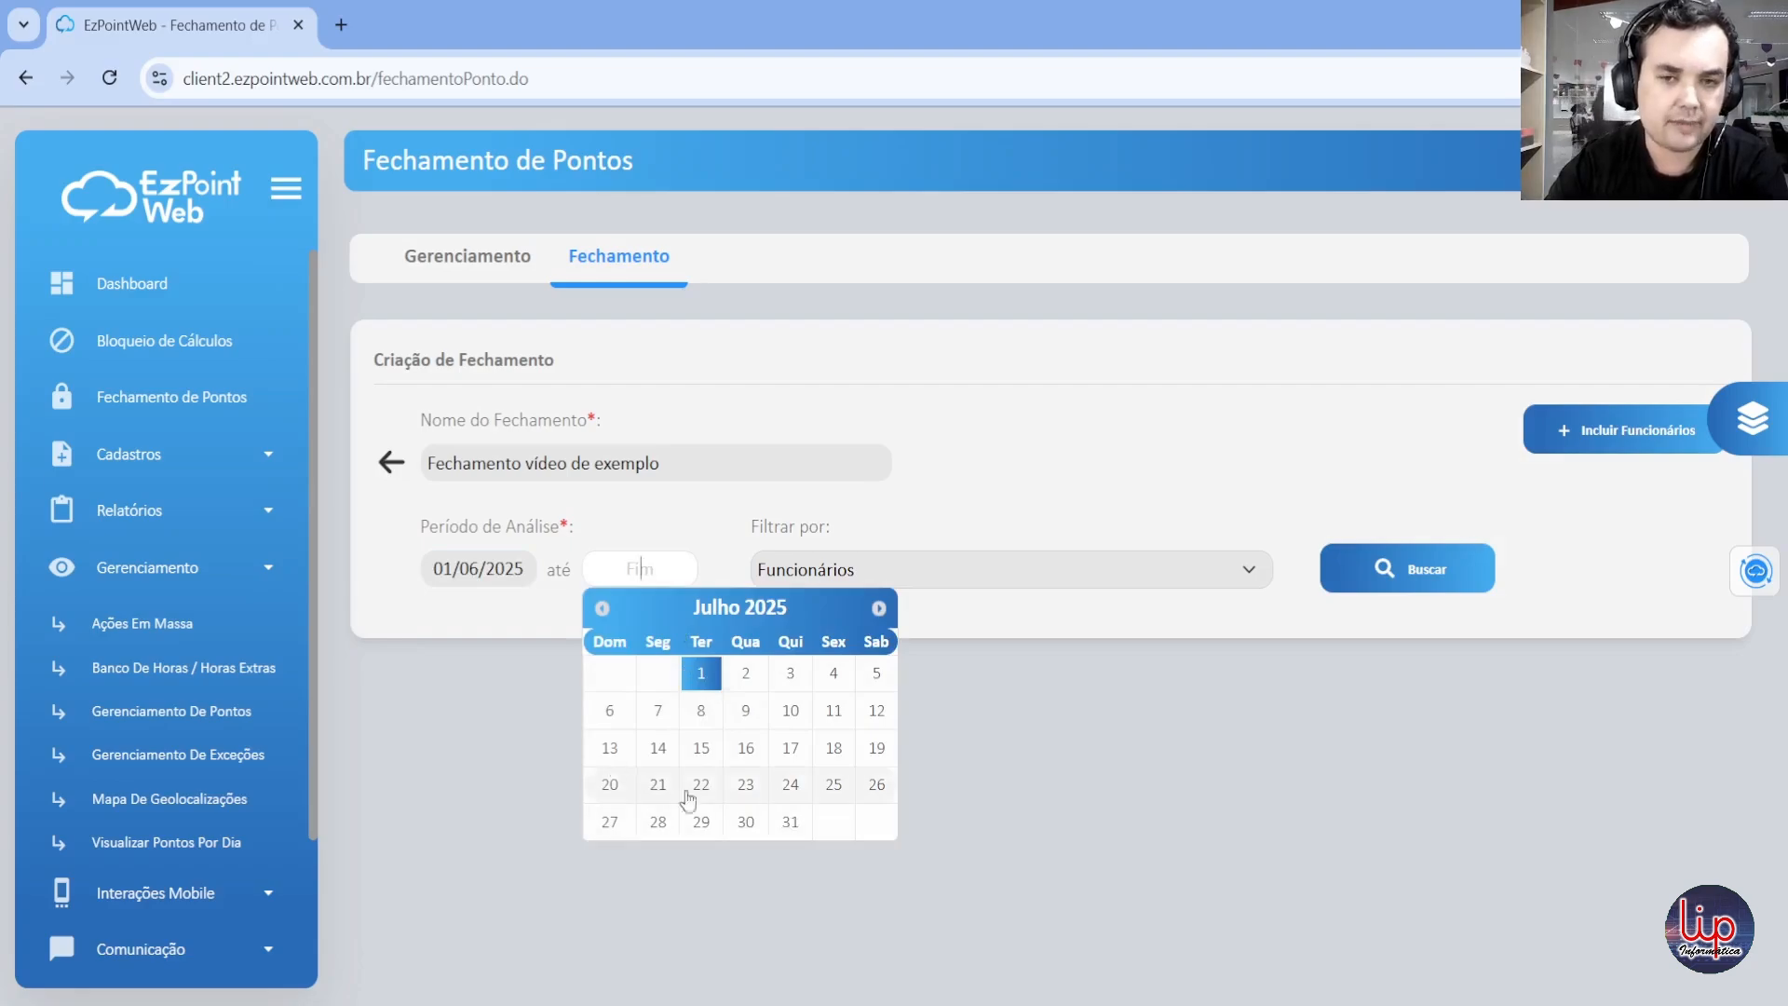
Step: Set the new closing's analysis period from 23/06/2025 to 30/06/2025
{"action": "left_click", "coordinate": [494, 563]}
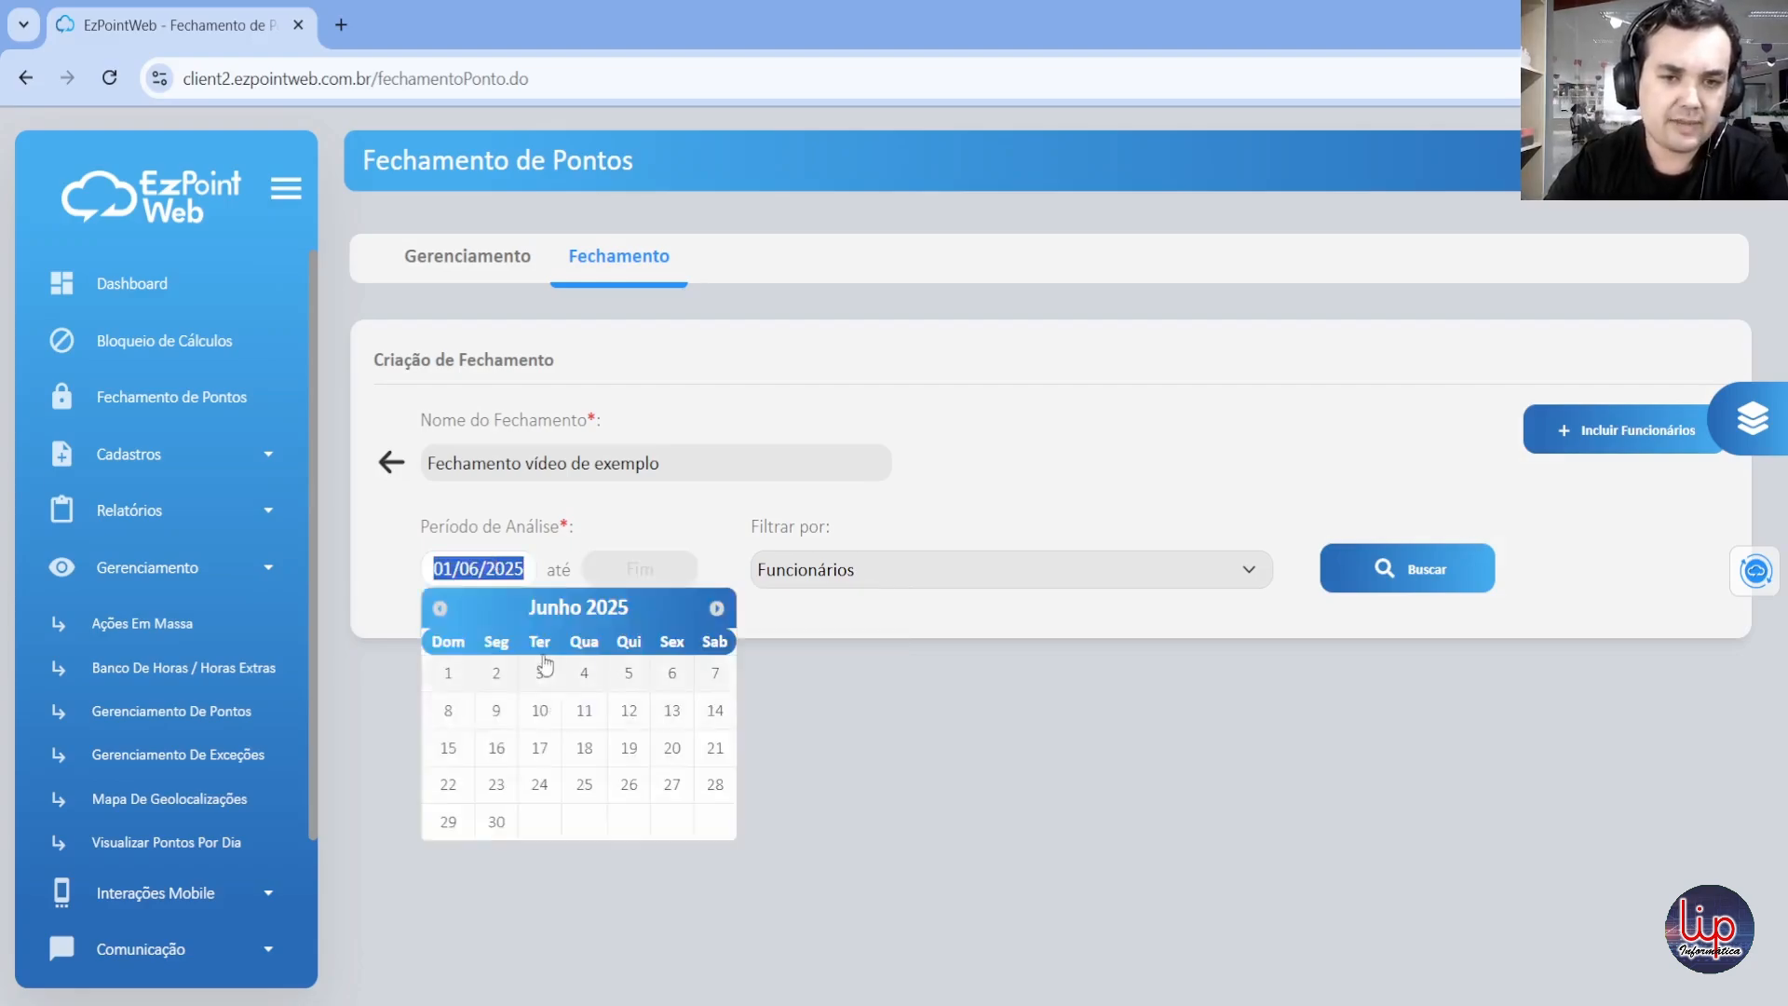
{"action": "left_click", "coordinate": [494, 784]}
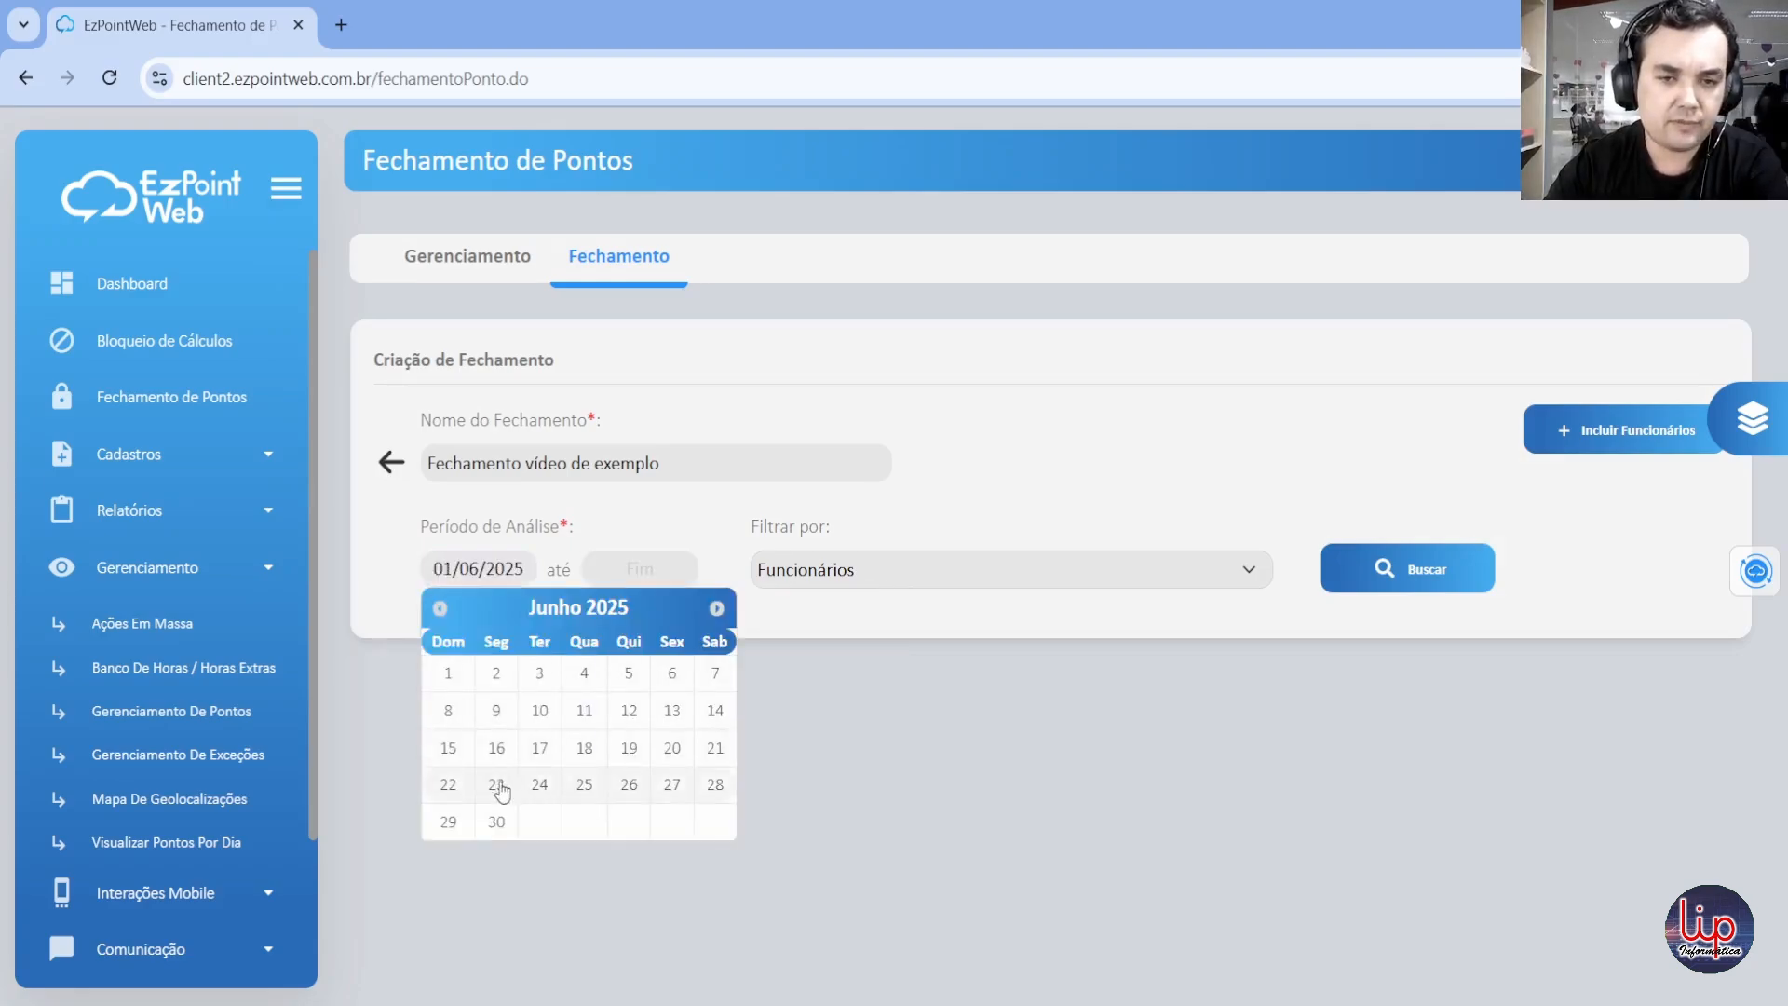
{"action": "left_click", "coordinate": [615, 570]}
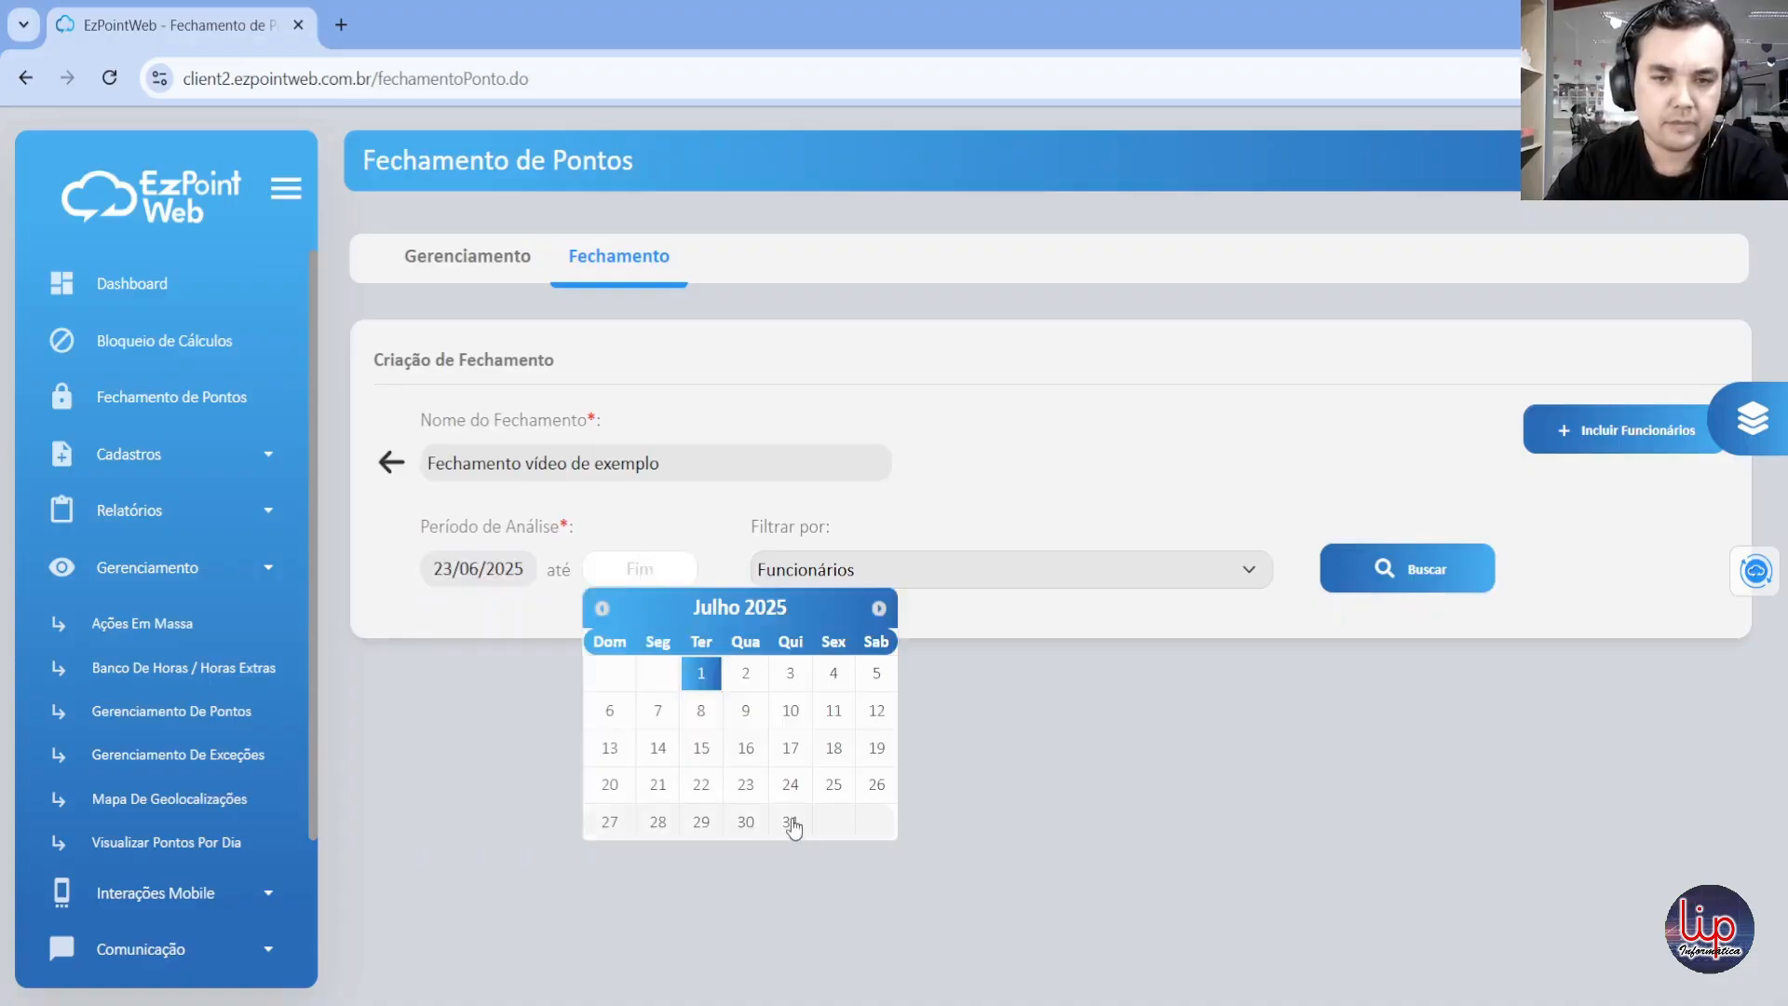
{"action": "left_click", "coordinate": [602, 608]}
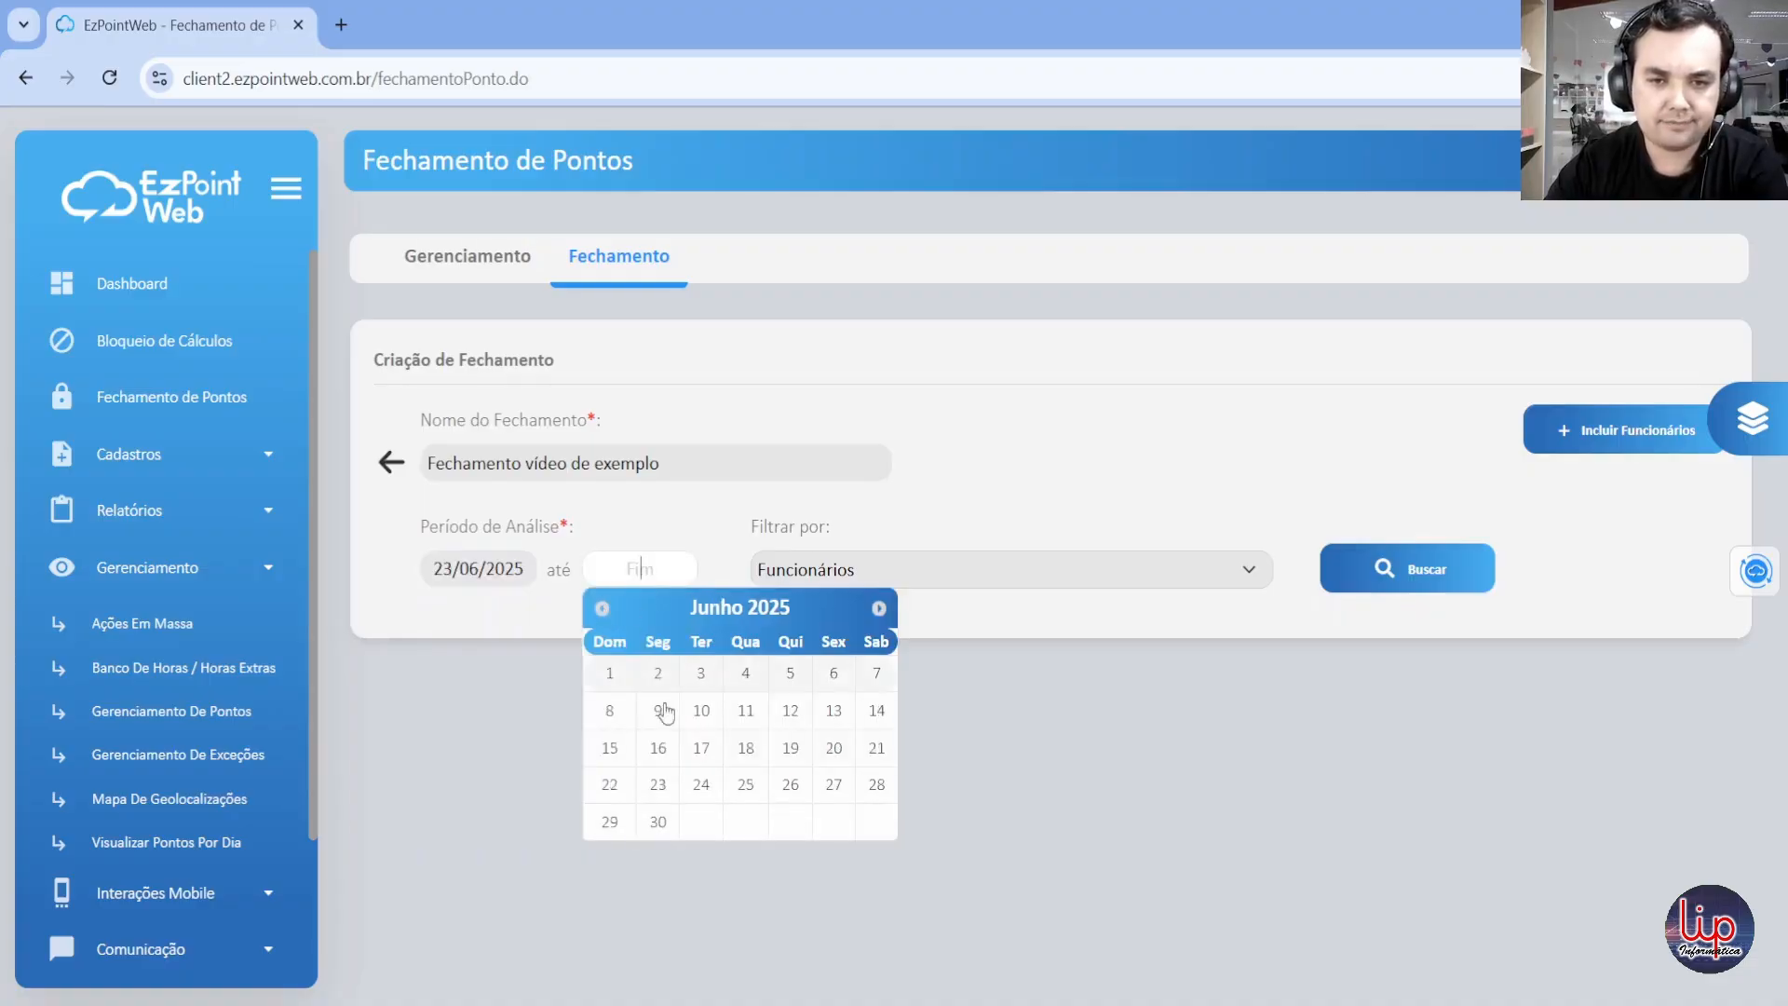
{"action": "left_click", "coordinate": [658, 820]}
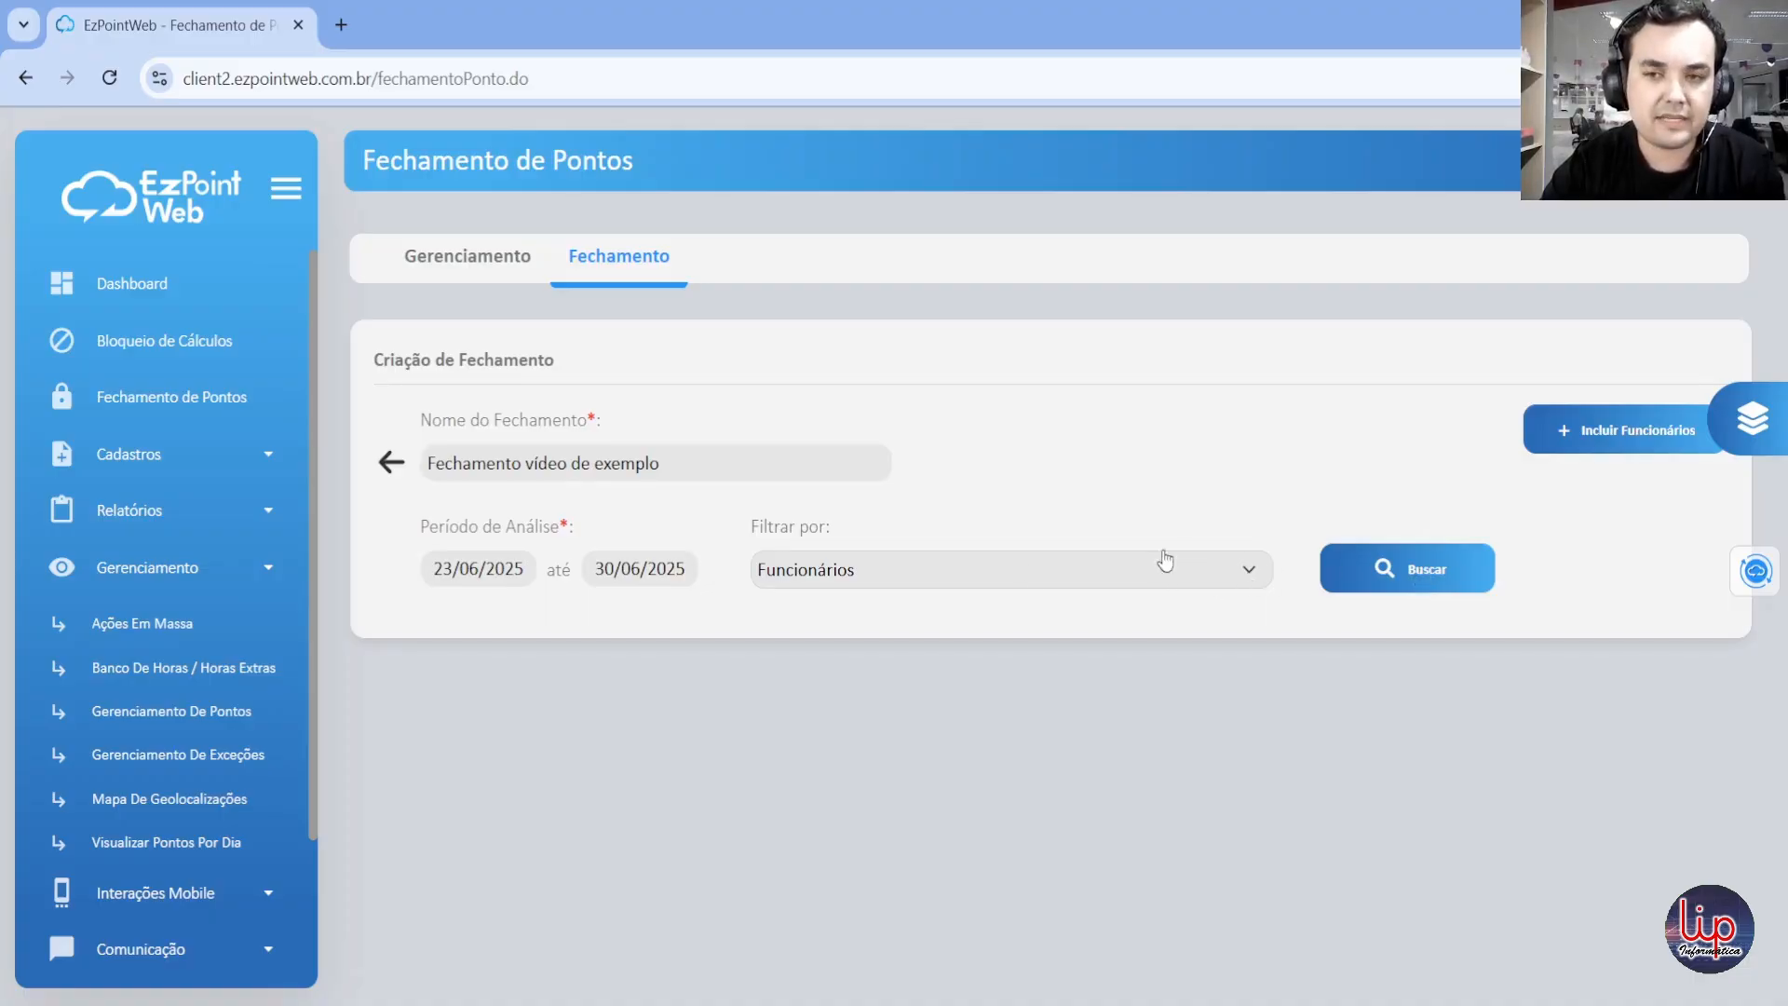
Step: Check the new closing's Funcionários filter and open the form for including employees in it
{"action": "left_click", "coordinate": [1004, 587]}
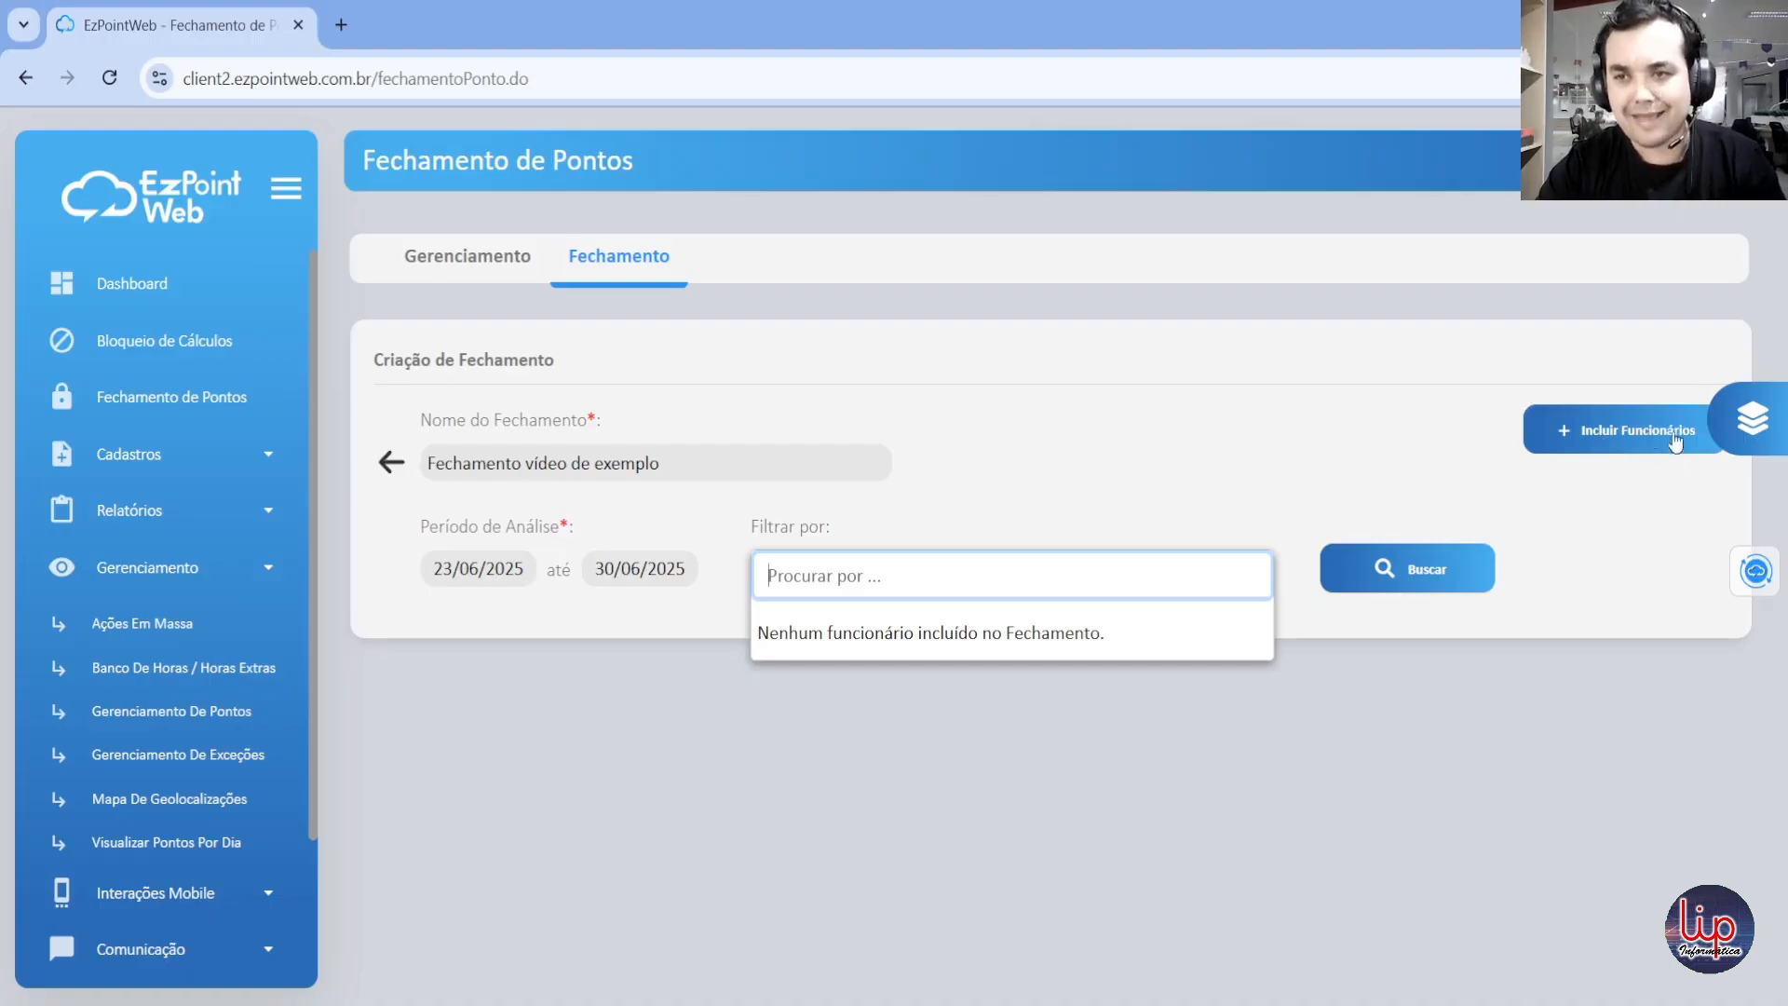
{"action": "left_click", "coordinate": [1635, 481]}
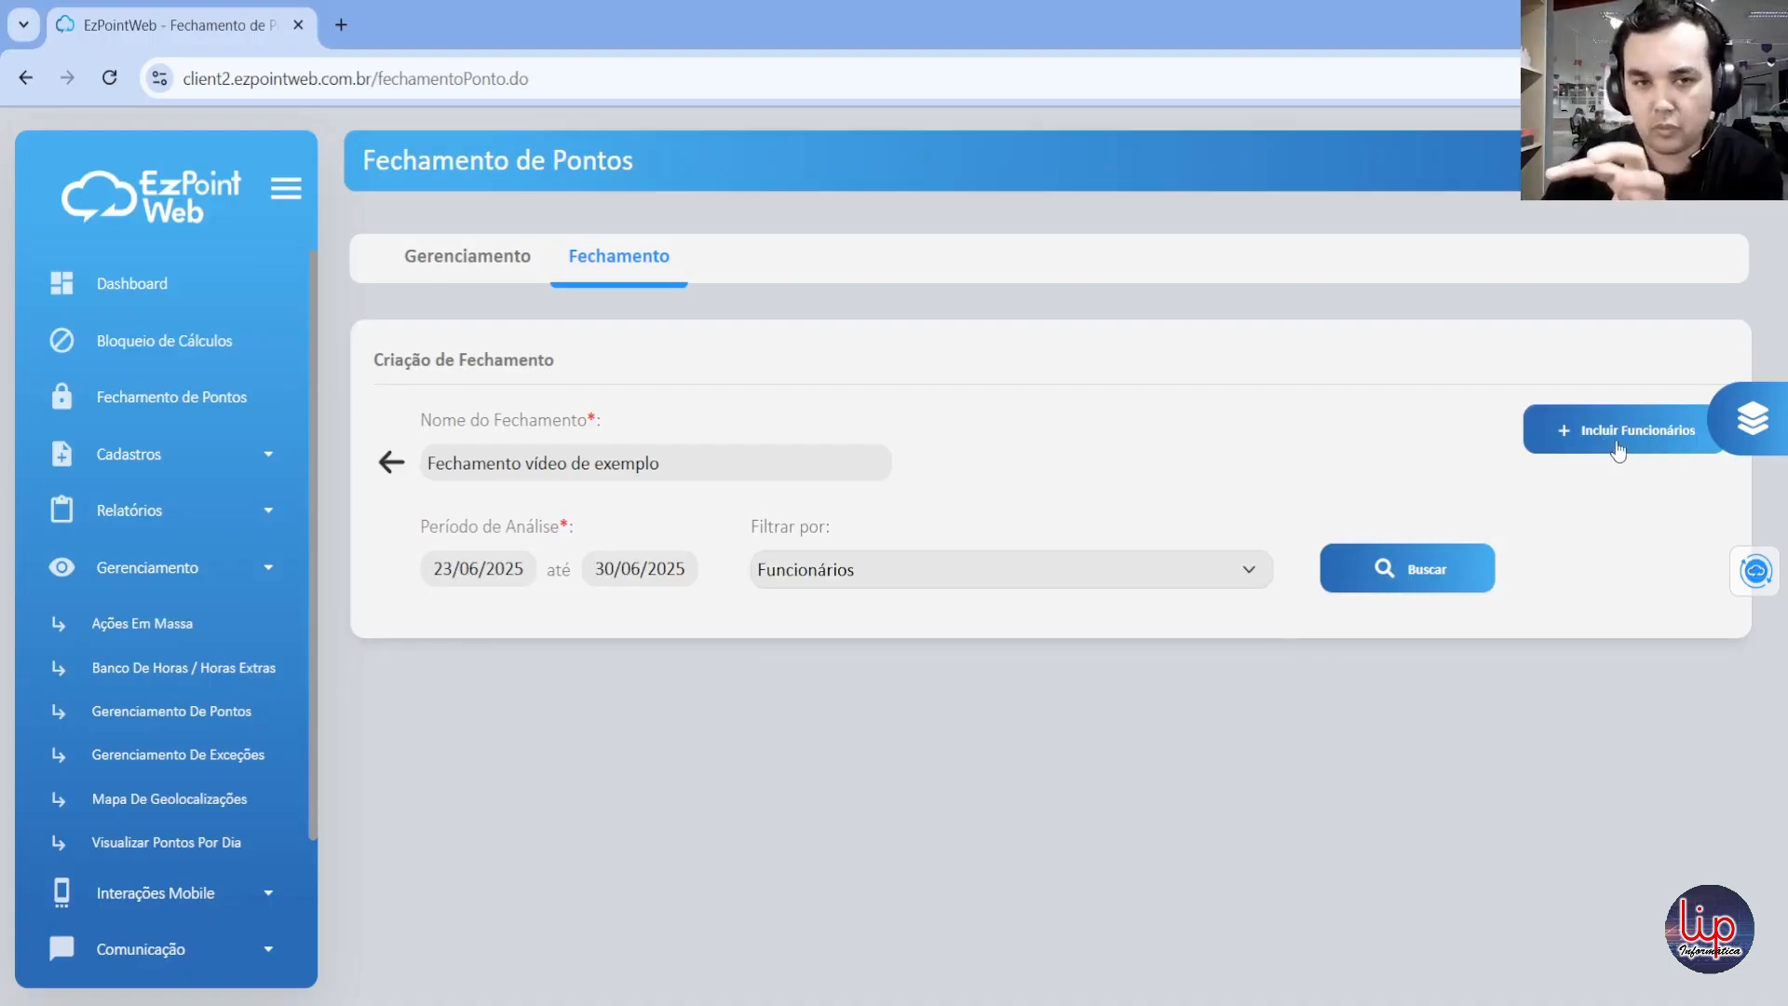
{"action": "left_click", "coordinate": [1617, 446]}
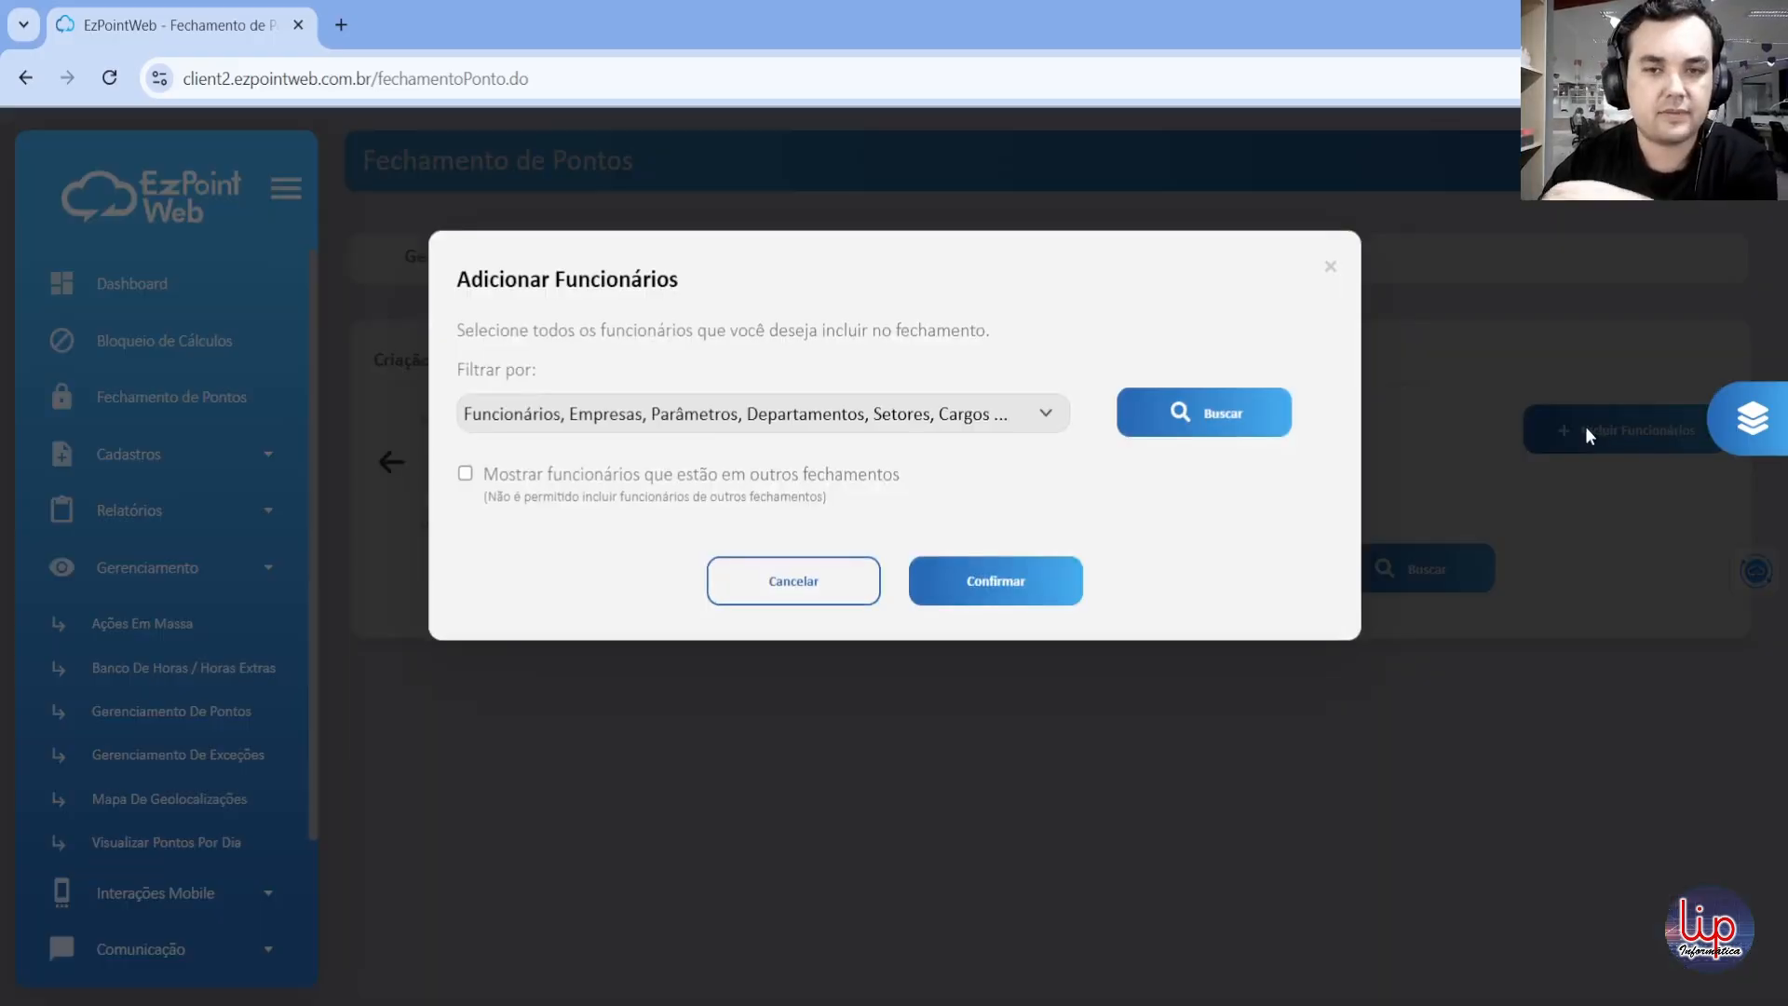
Step: Filter the employees to add by two individual Rw Tecnologia employees and run the search
{"action": "left_click", "coordinate": [771, 421]}
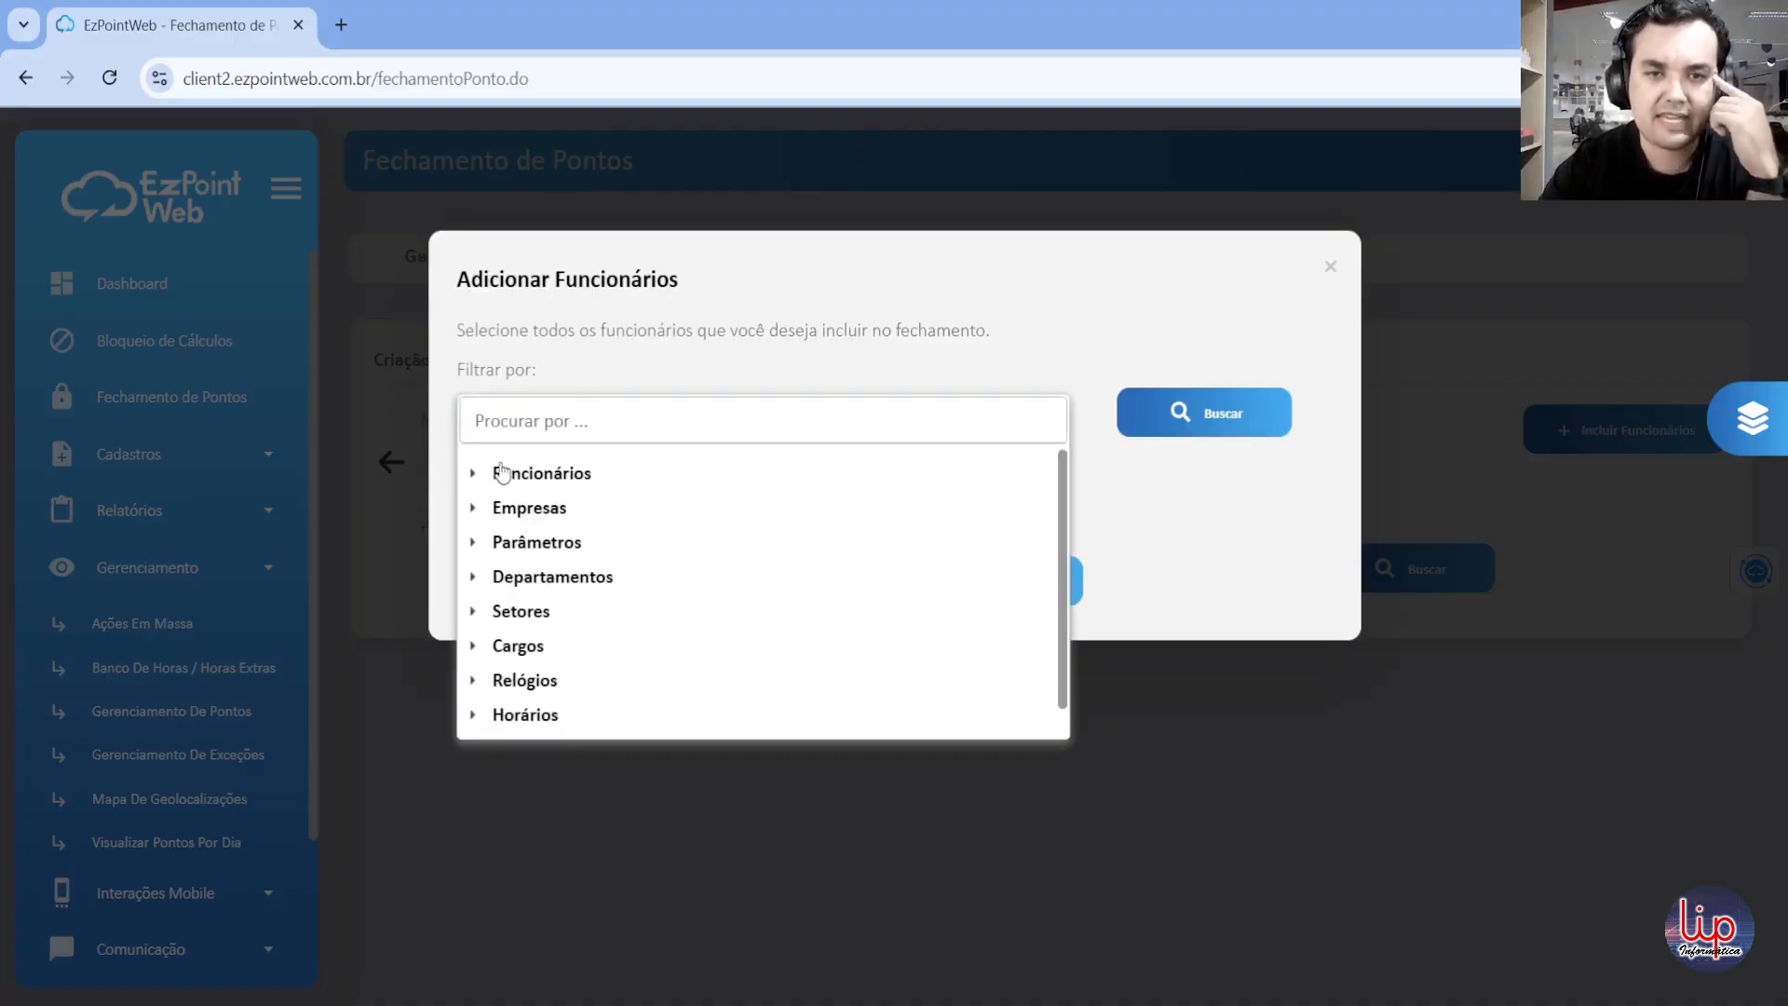
{"action": "left_click", "coordinate": [557, 471]}
{"action": "scroll", "coordinate": [676, 596], "scroll_direction": "down", "scroll_amount": 10}
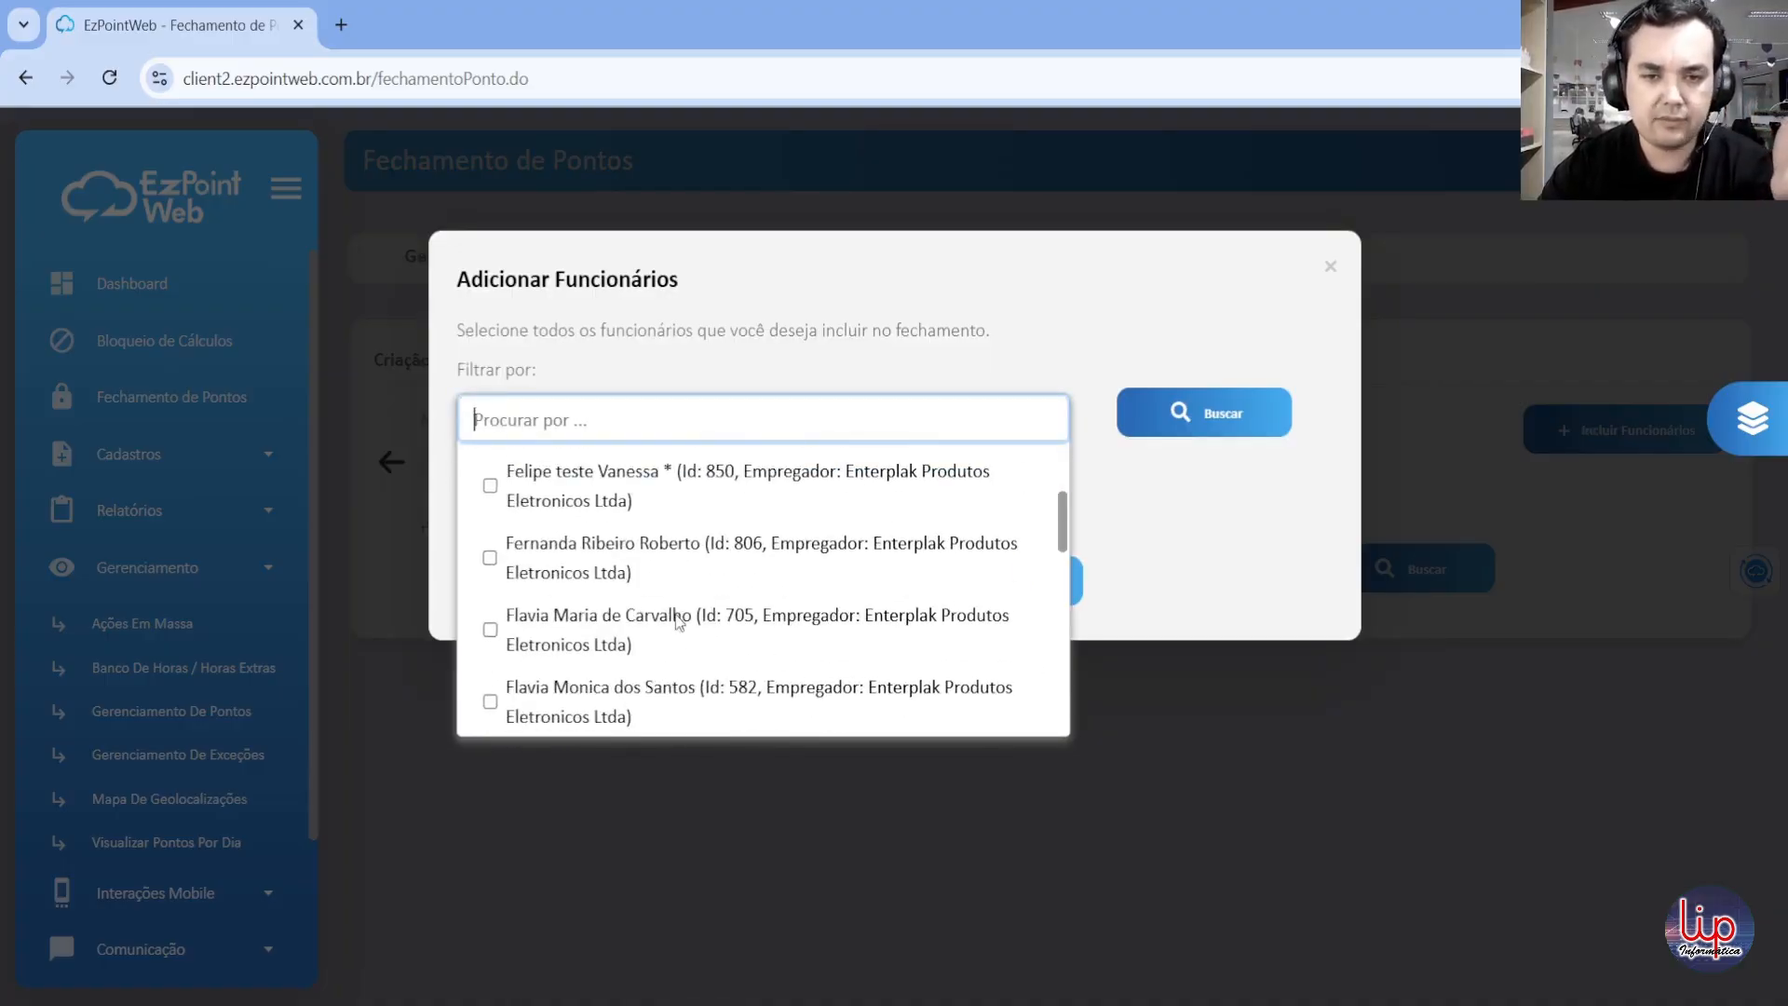
{"action": "scroll", "coordinate": [674, 615], "scroll_direction": "down", "scroll_amount": 10}
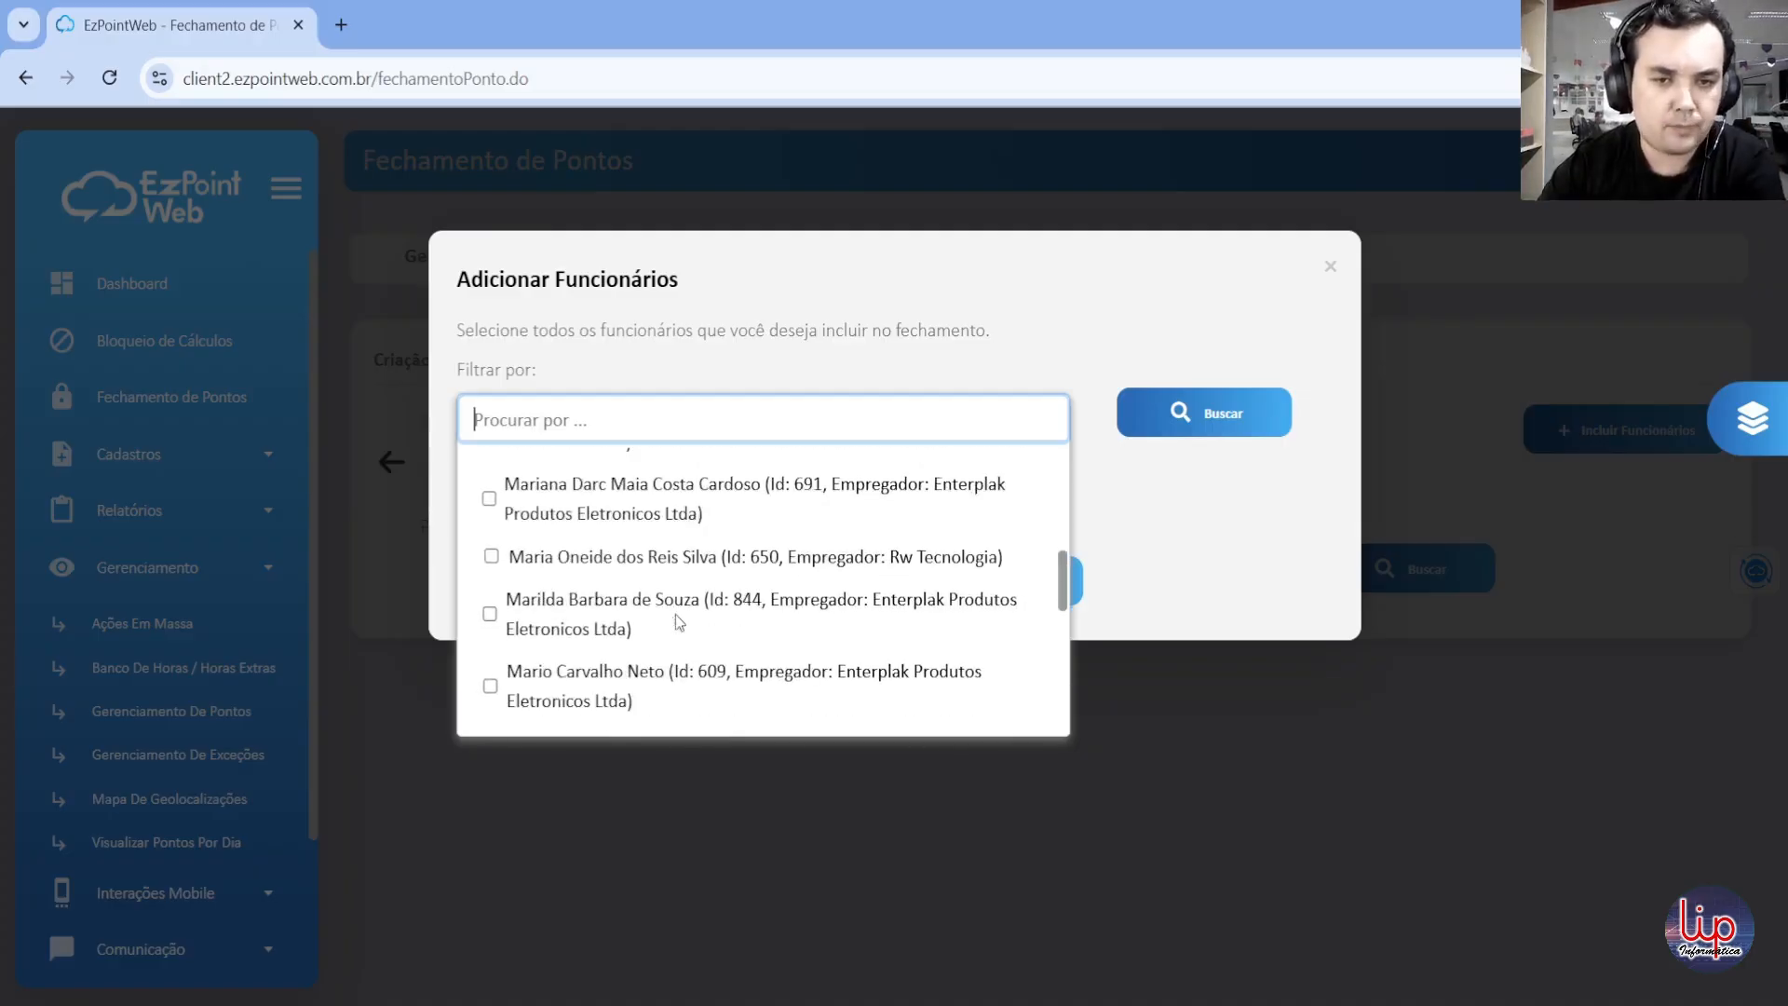
{"action": "scroll", "coordinate": [640, 636], "scroll_direction": "down", "scroll_amount": 5}
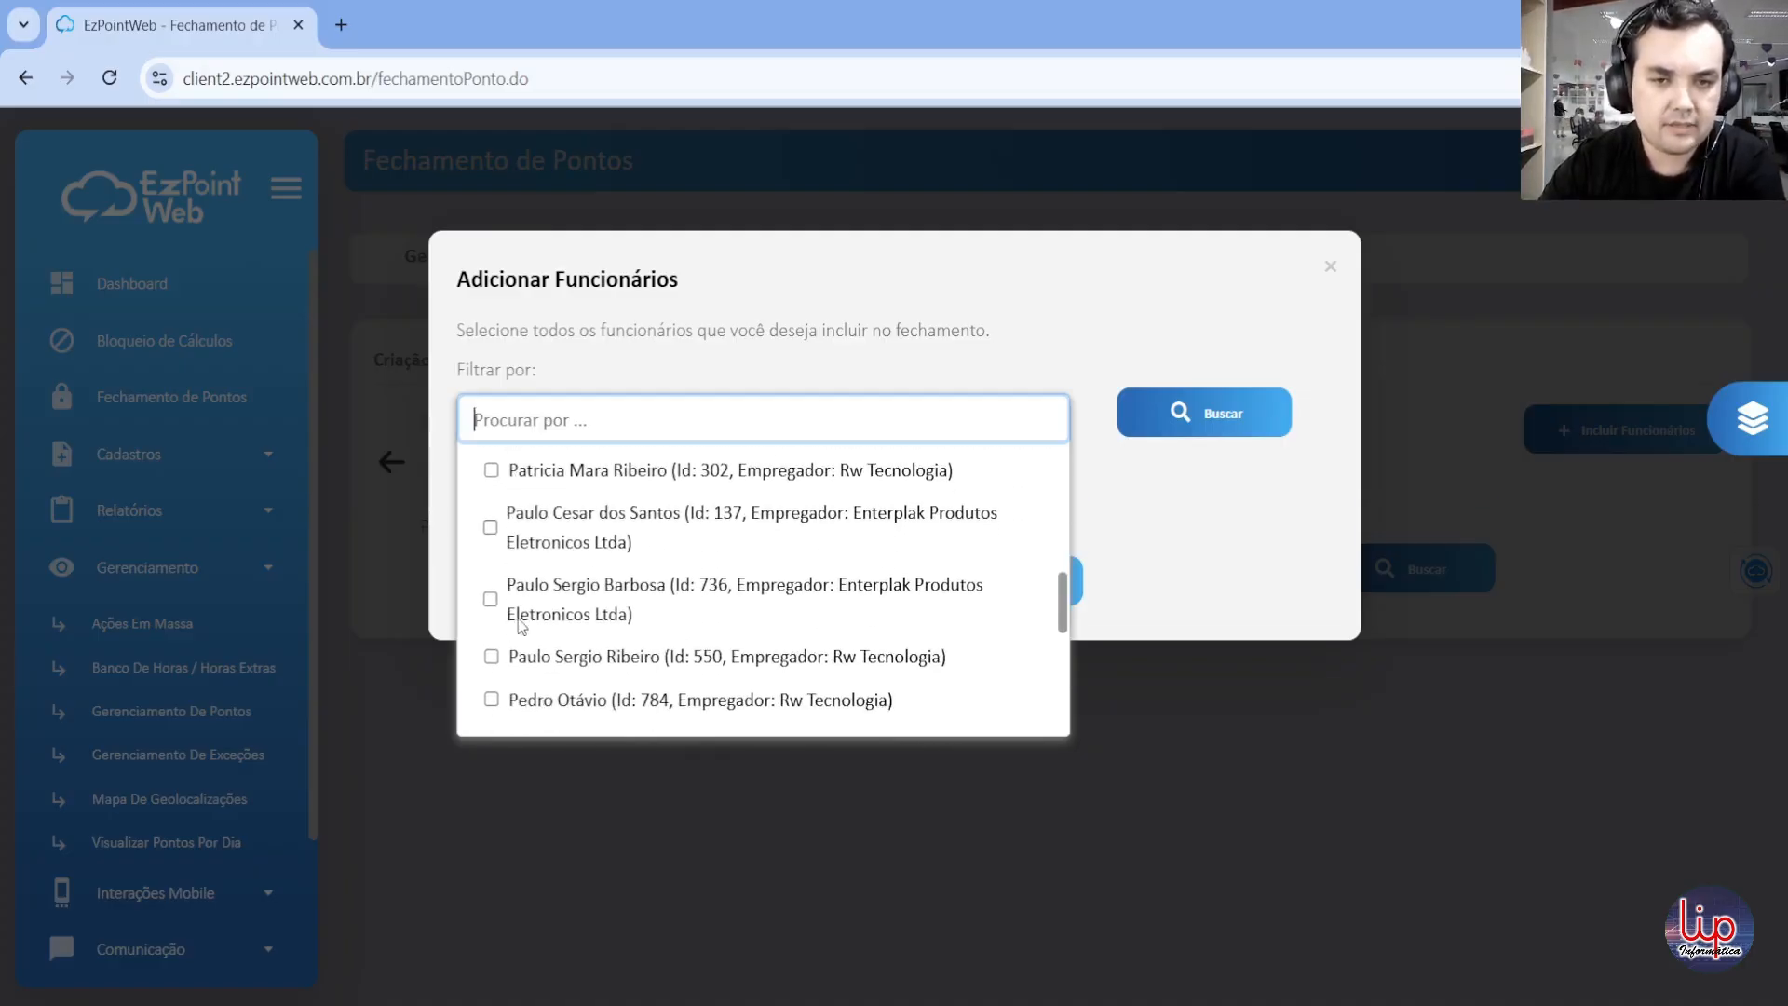
{"action": "left_click", "coordinate": [490, 700]}
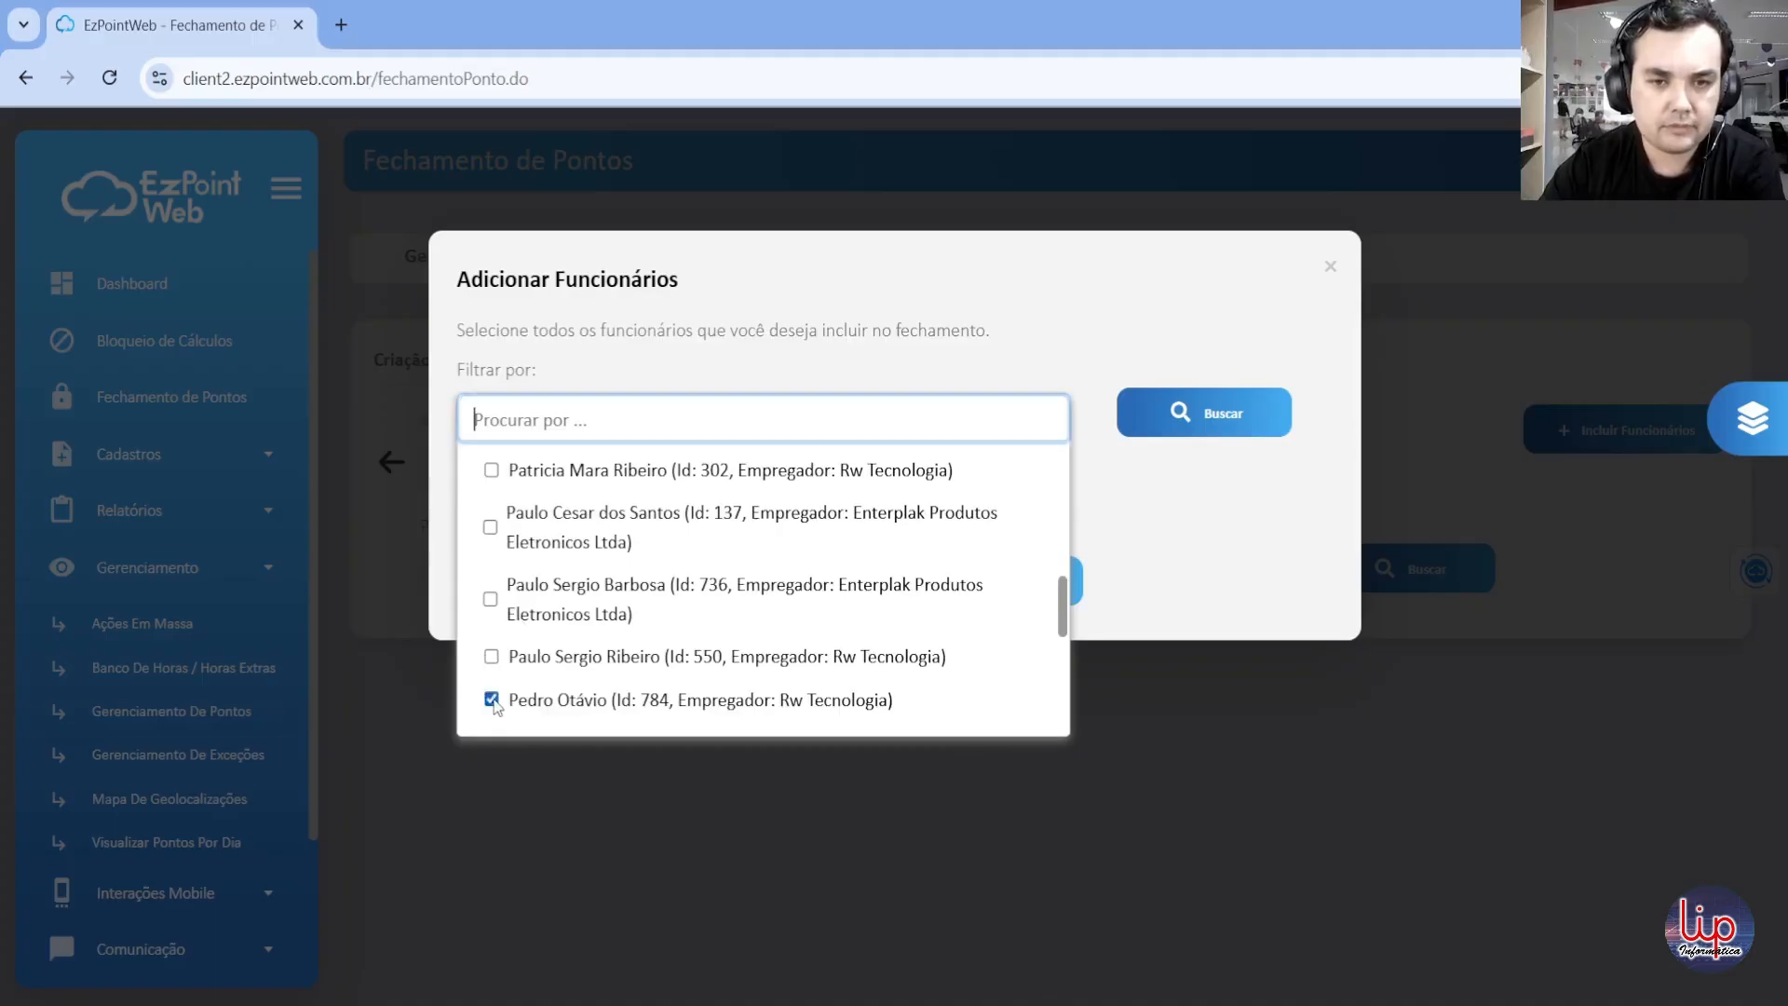
{"action": "scroll", "coordinate": [527, 643], "scroll_direction": "down", "scroll_amount": 1}
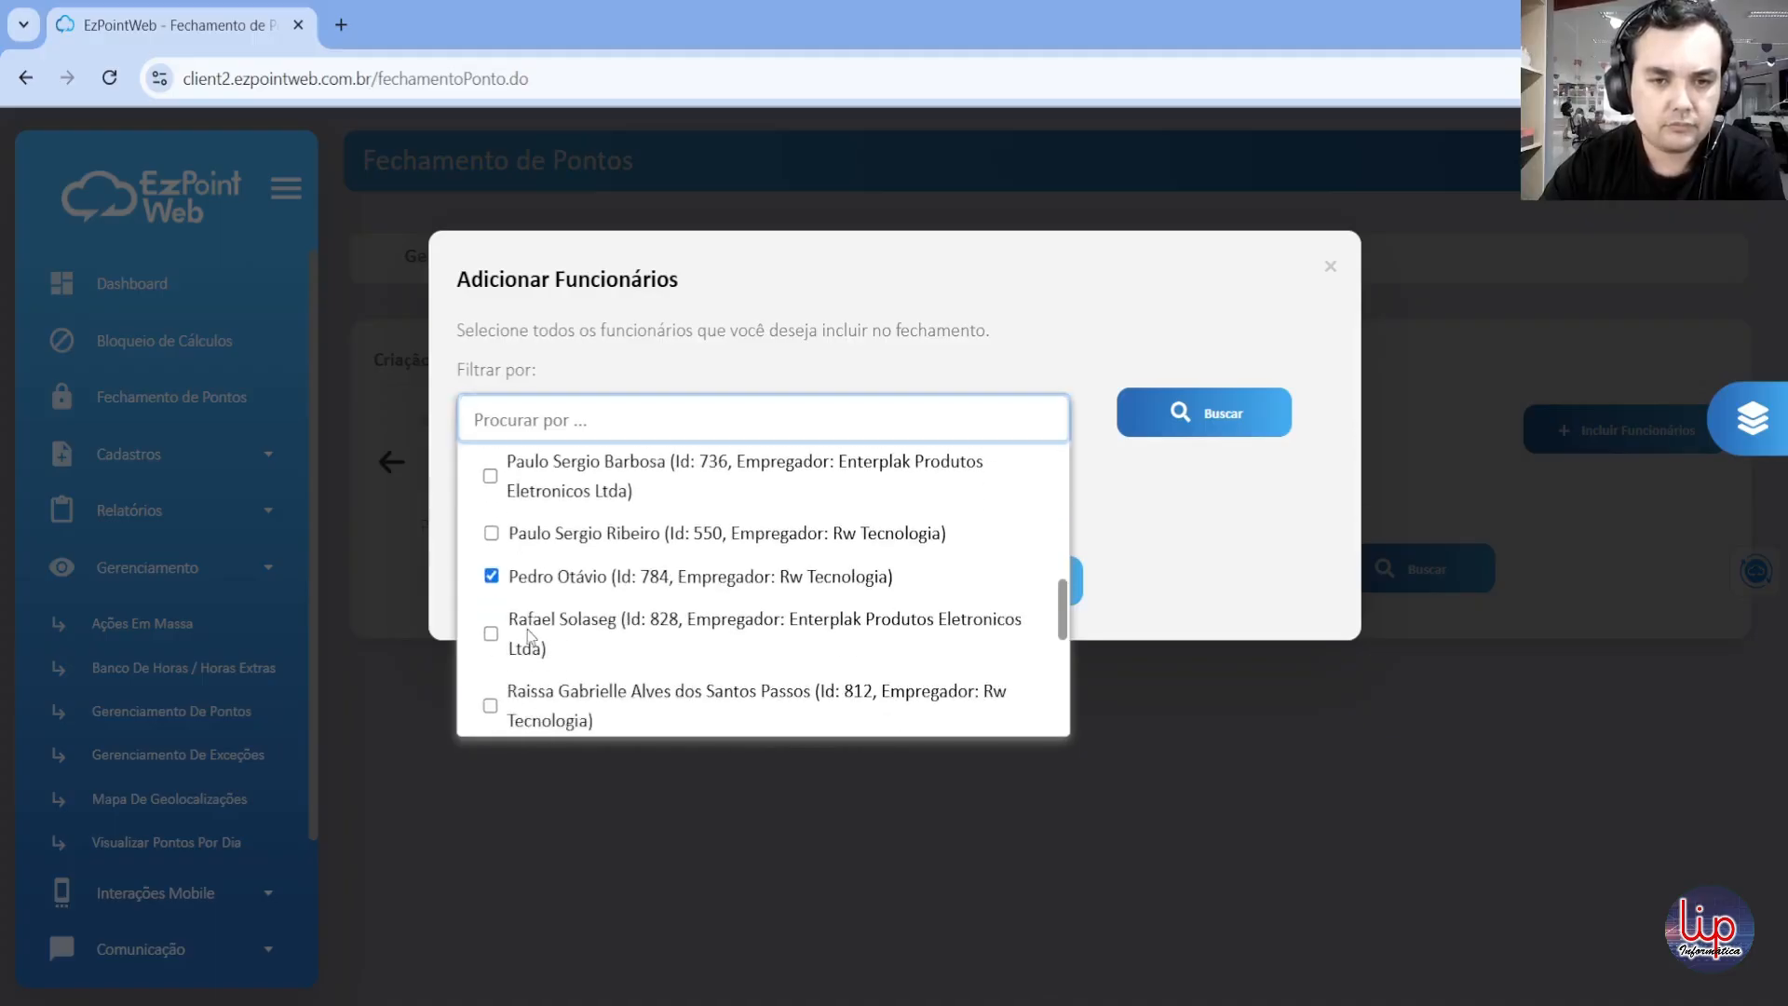
{"action": "left_click", "coordinate": [489, 705]}
{"action": "left_click", "coordinate": [1207, 492]}
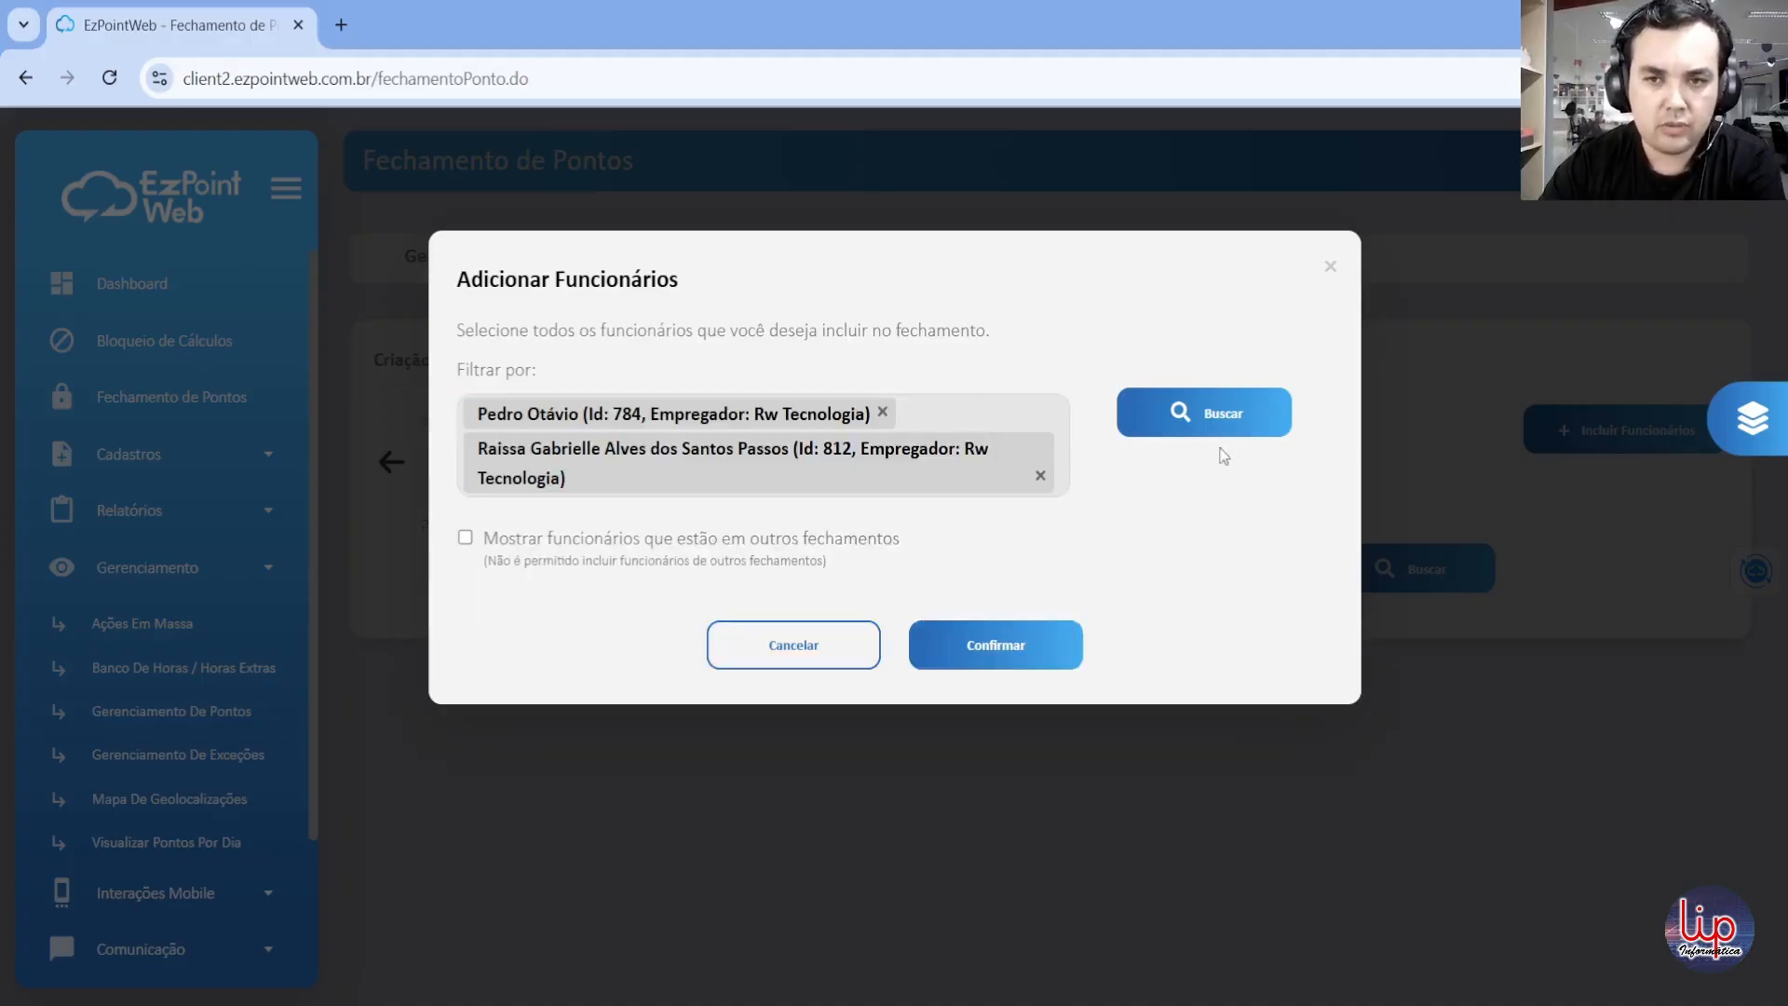
{"action": "left_click", "coordinate": [1223, 419]}
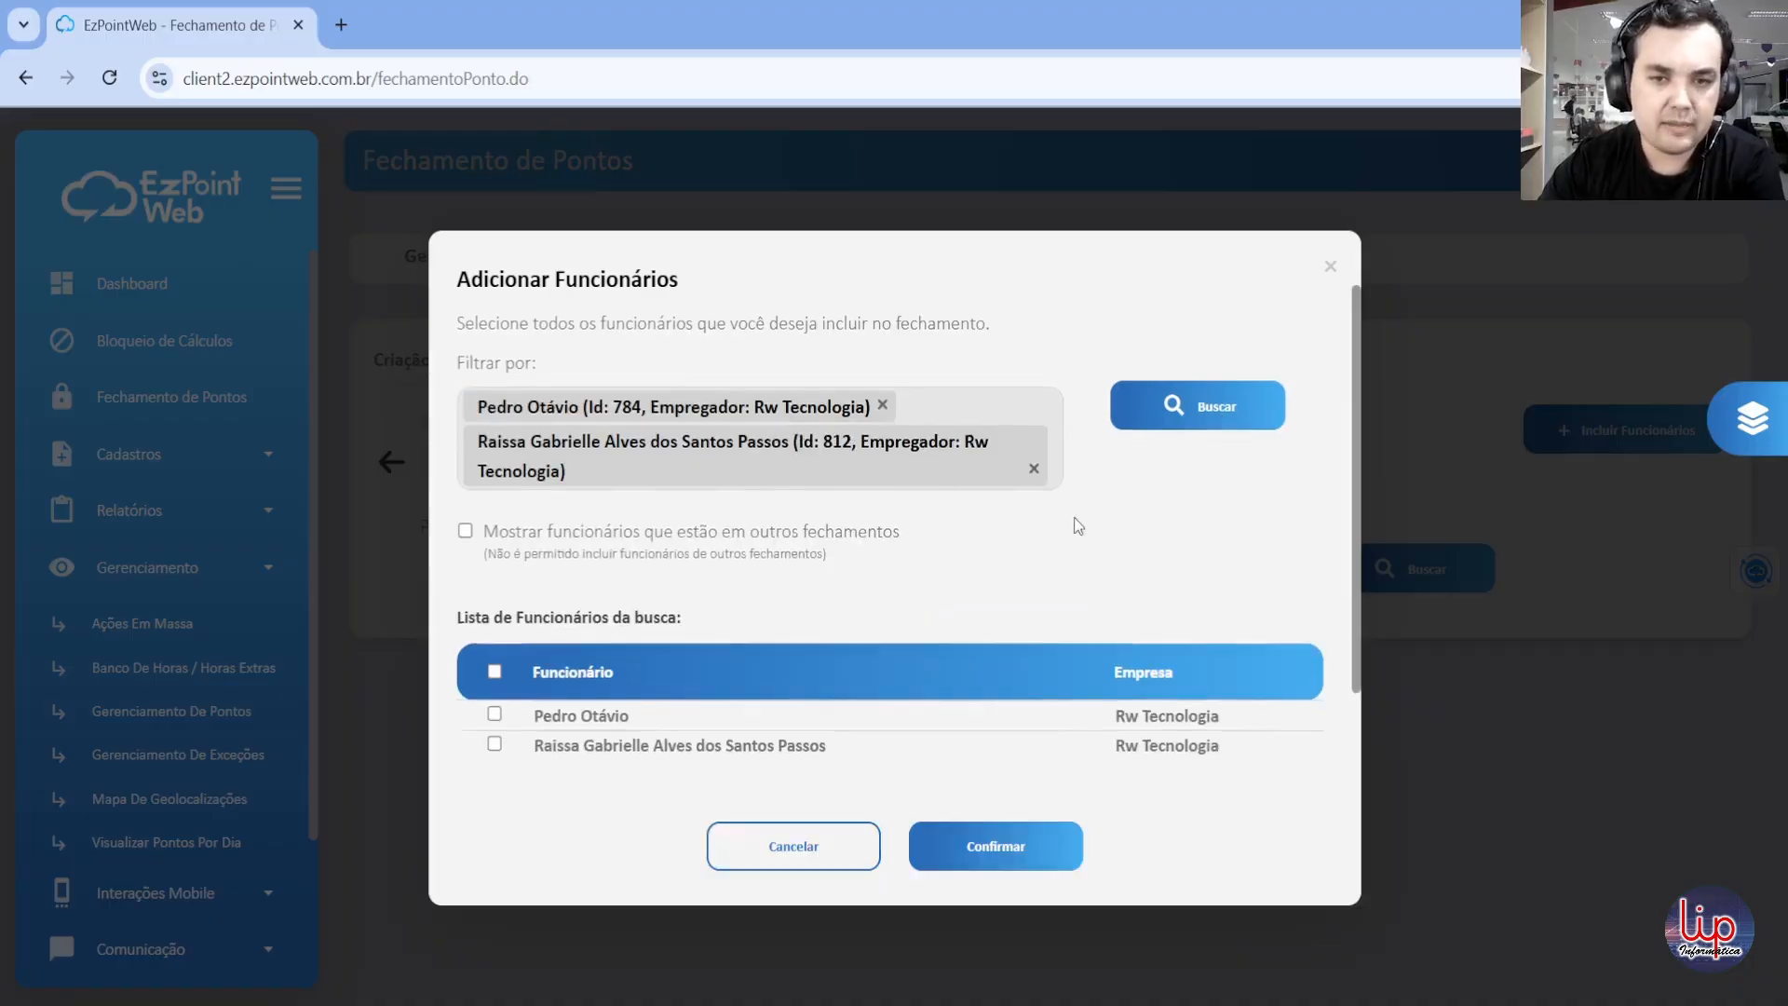
Step: Examine the option to show employees who are in other closings and the employee list below it
{"action": "scroll", "coordinate": [1074, 517], "scroll_direction": "down", "scroll_amount": 1}
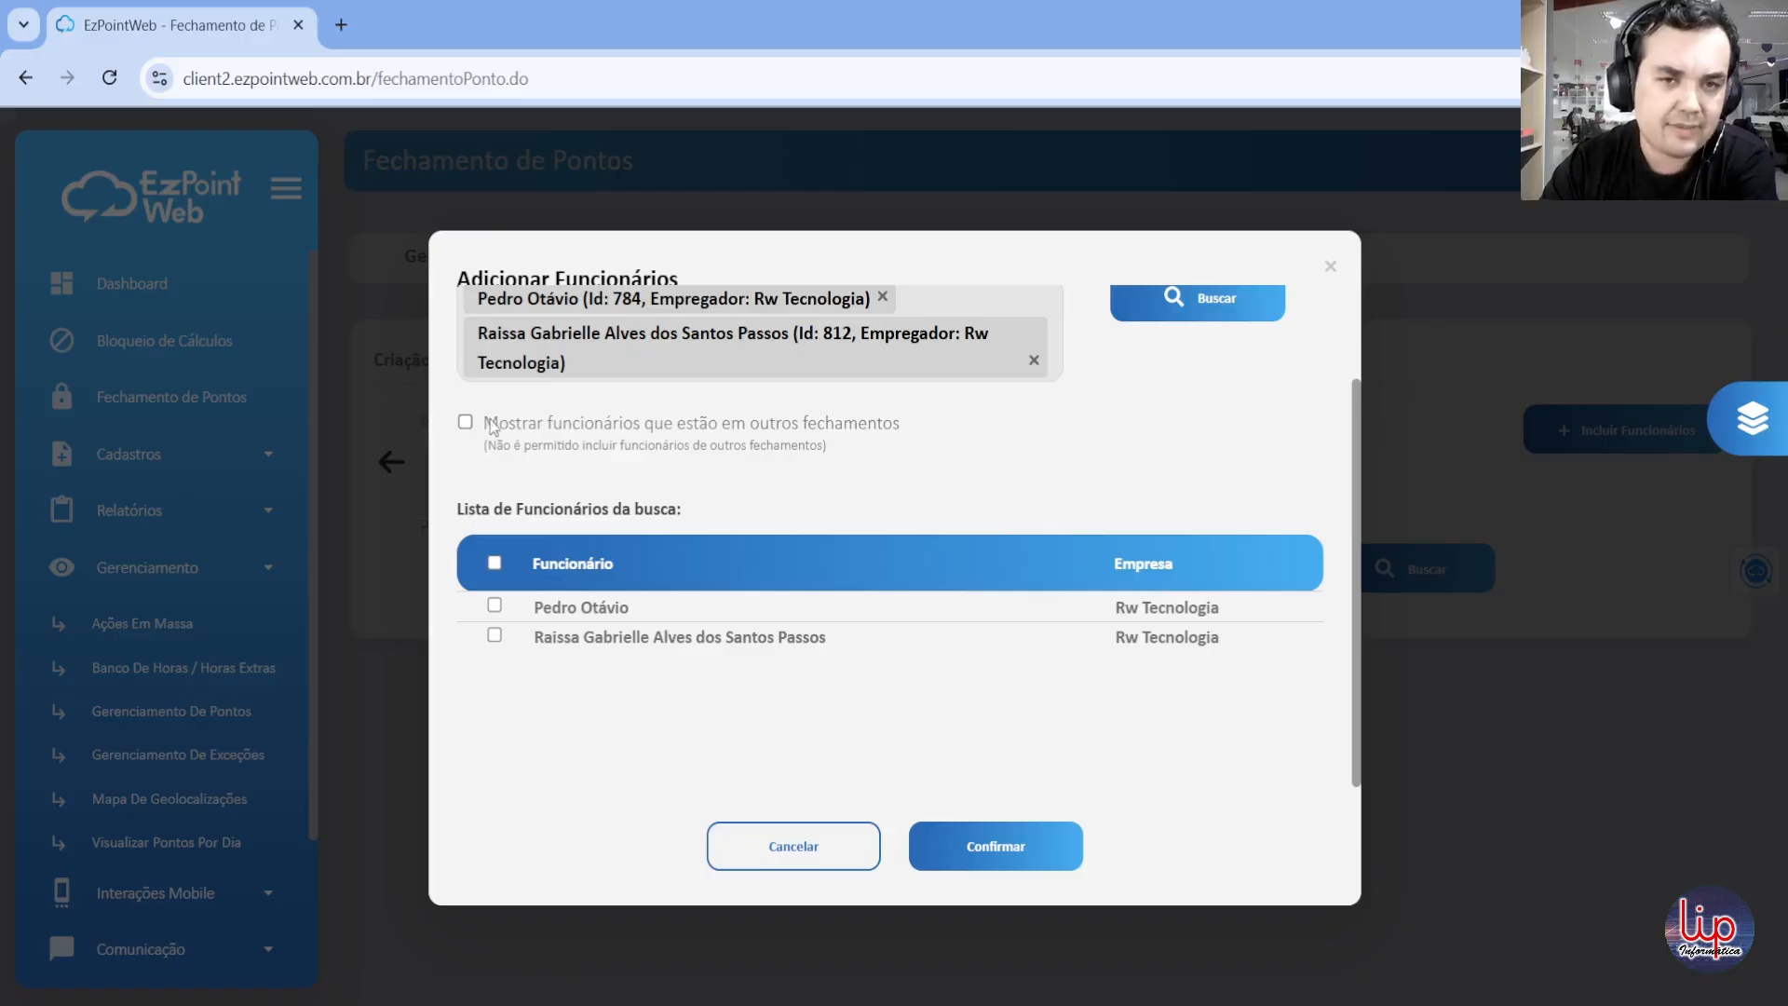
{"action": "left_click_drag", "start_coordinate": [484, 424], "coordinate": [847, 429]}
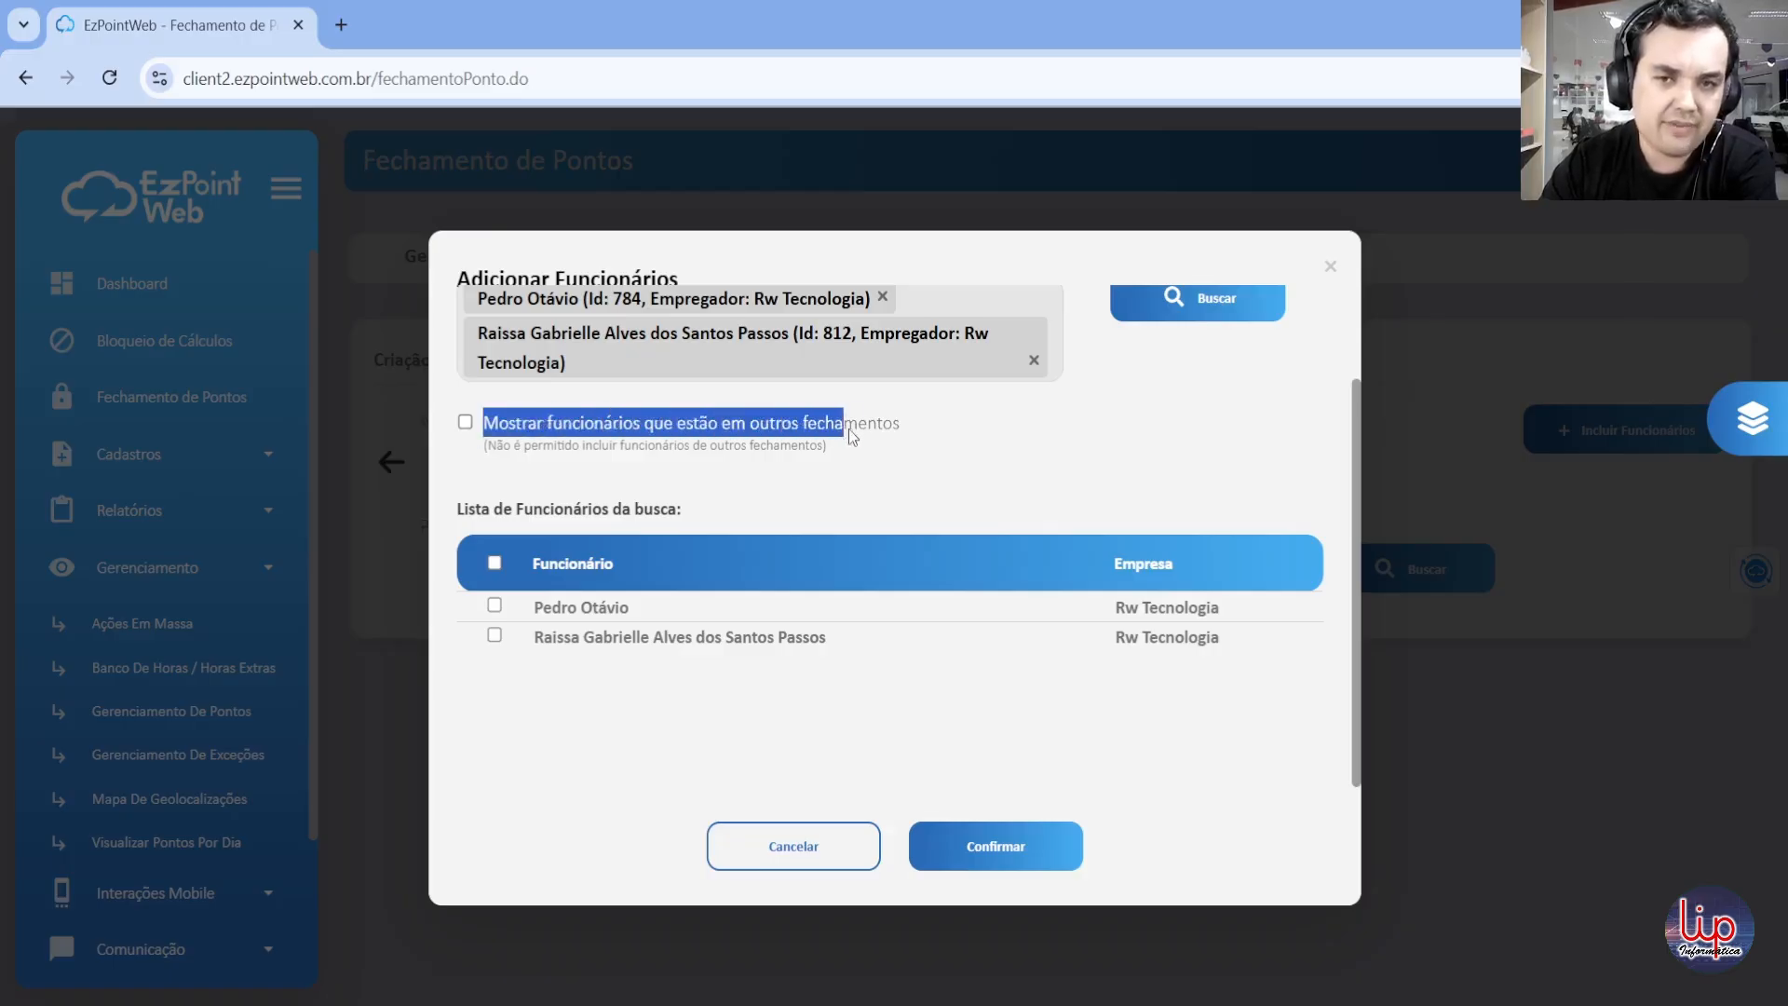
{"action": "left_click", "coordinate": [641, 455]}
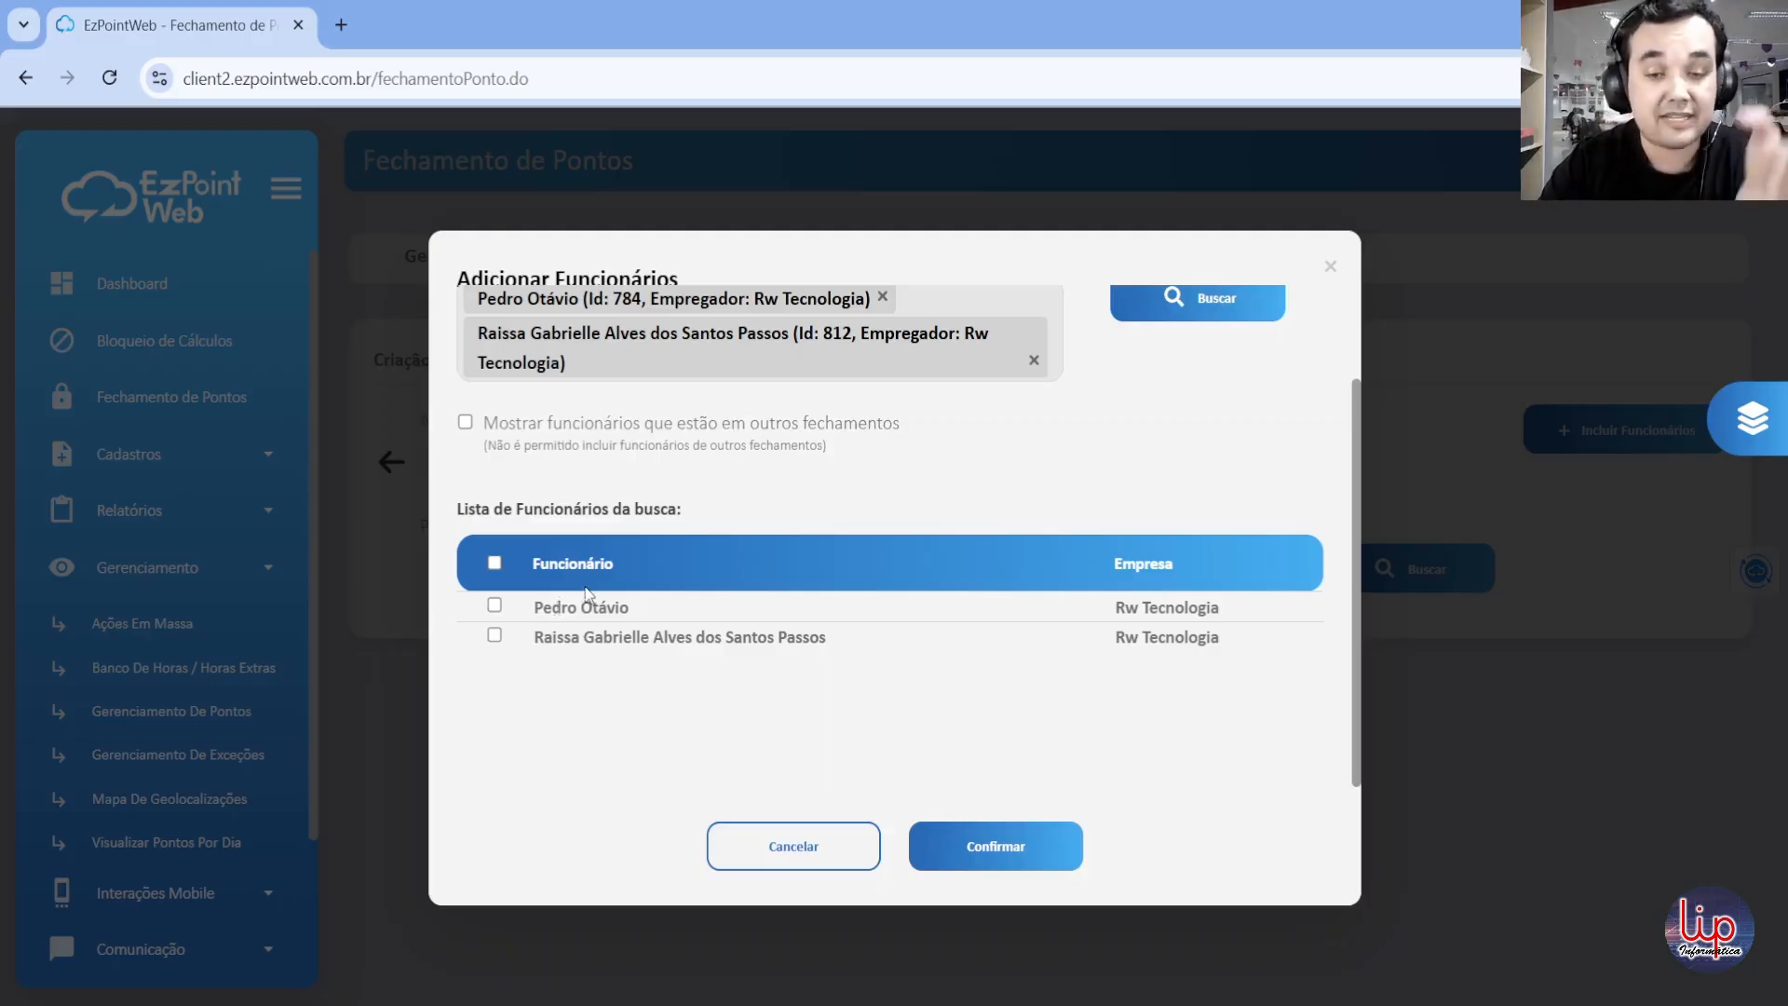
Step: Select both employees found by the search and include them in the closing
{"action": "left_click", "coordinate": [494, 564]}
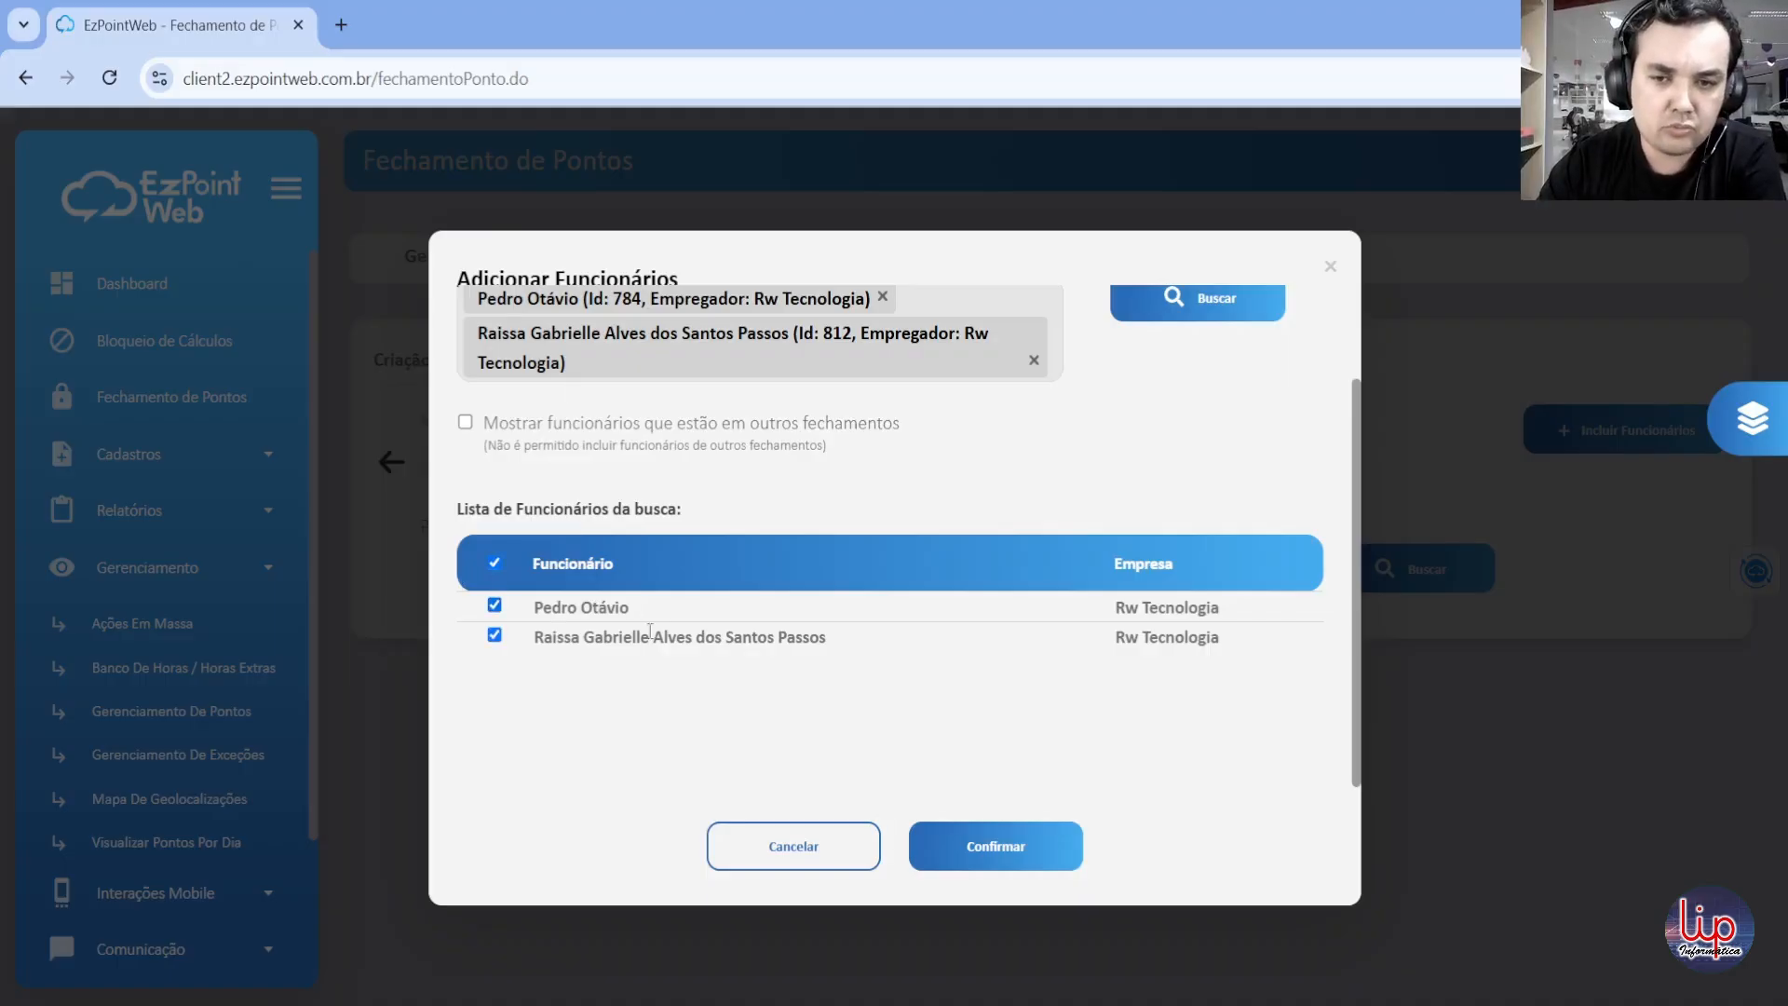
{"action": "left_click", "coordinate": [983, 845]}
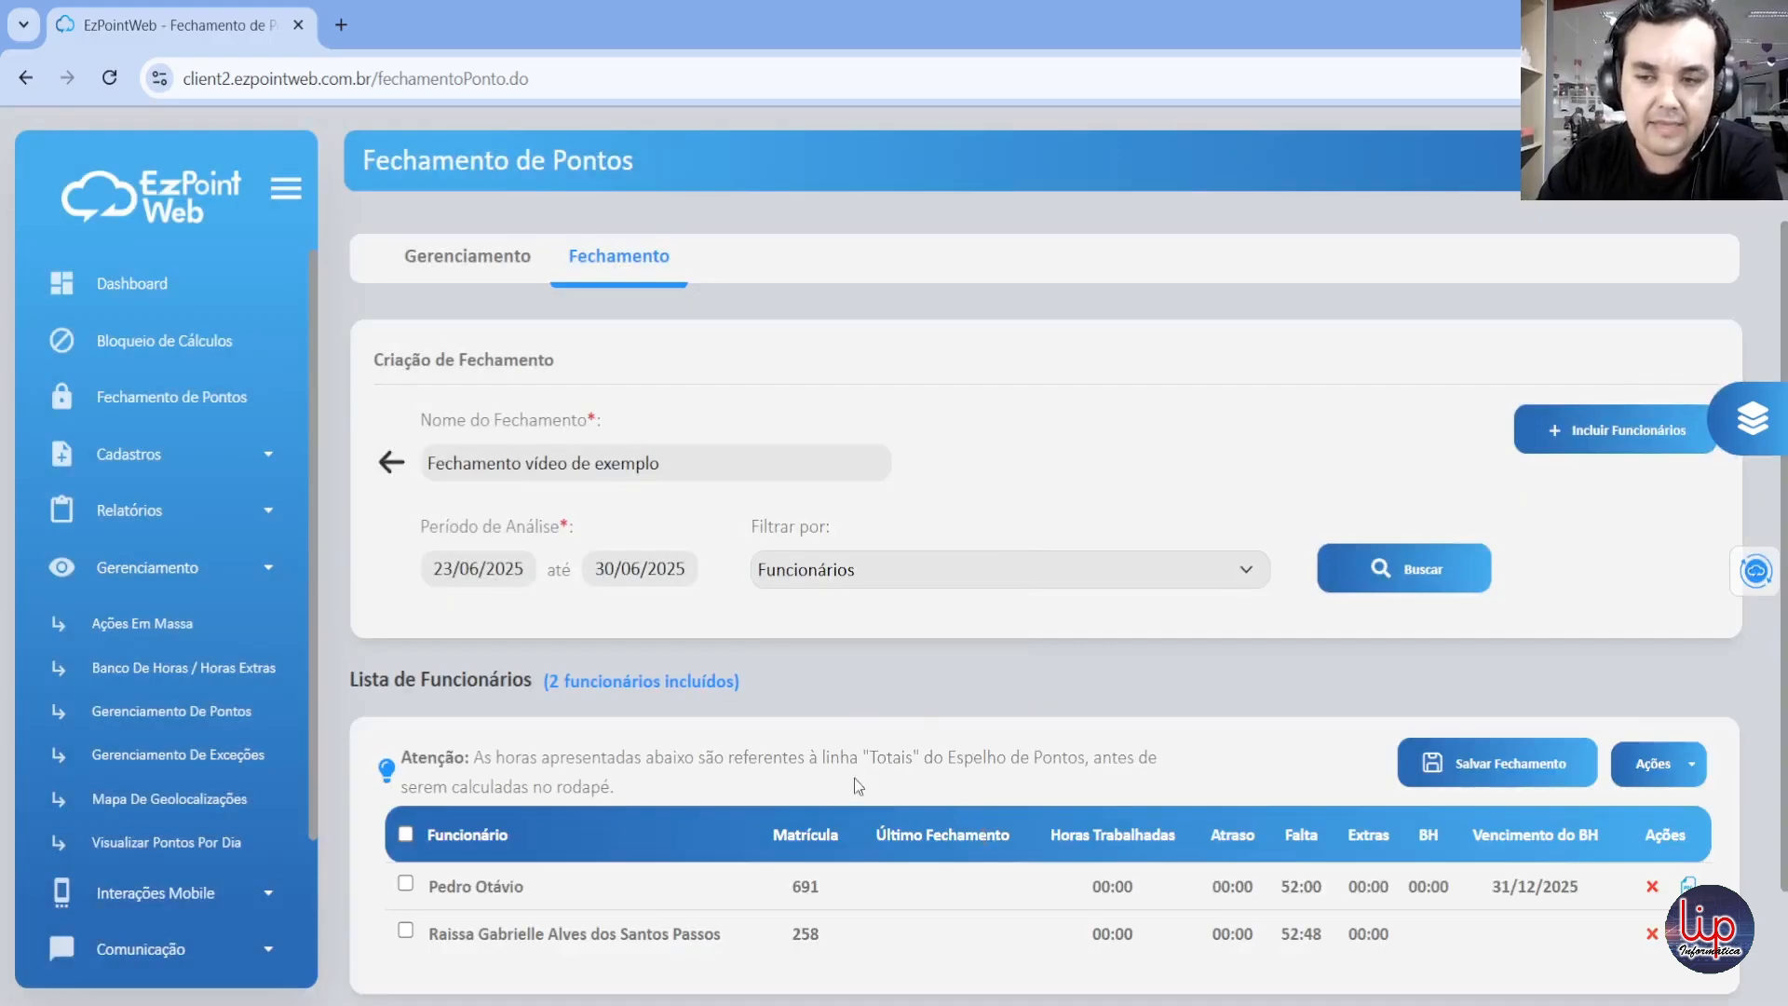
Step: Preview the Espelho de Pontos report of the first employee in the closing's employee list and return to the closing
{"action": "scroll", "coordinate": [853, 778], "scroll_direction": "down", "scroll_amount": 2}
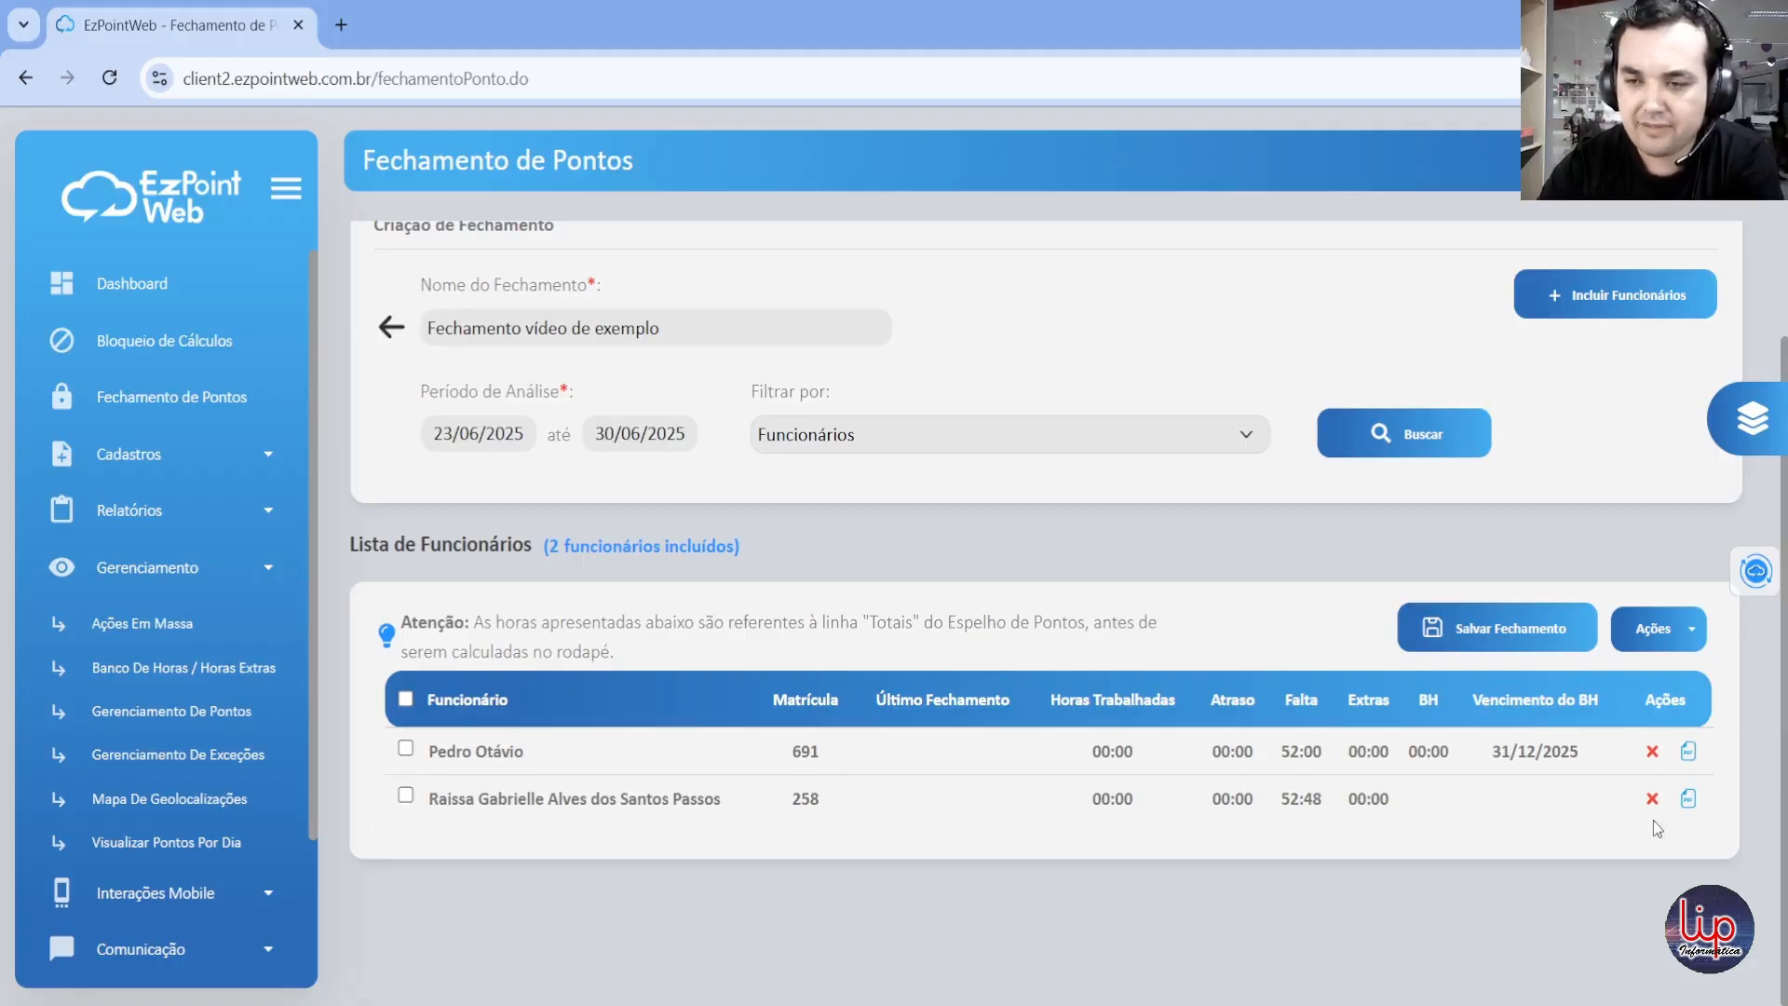
{"action": "left_click", "coordinate": [1688, 754]}
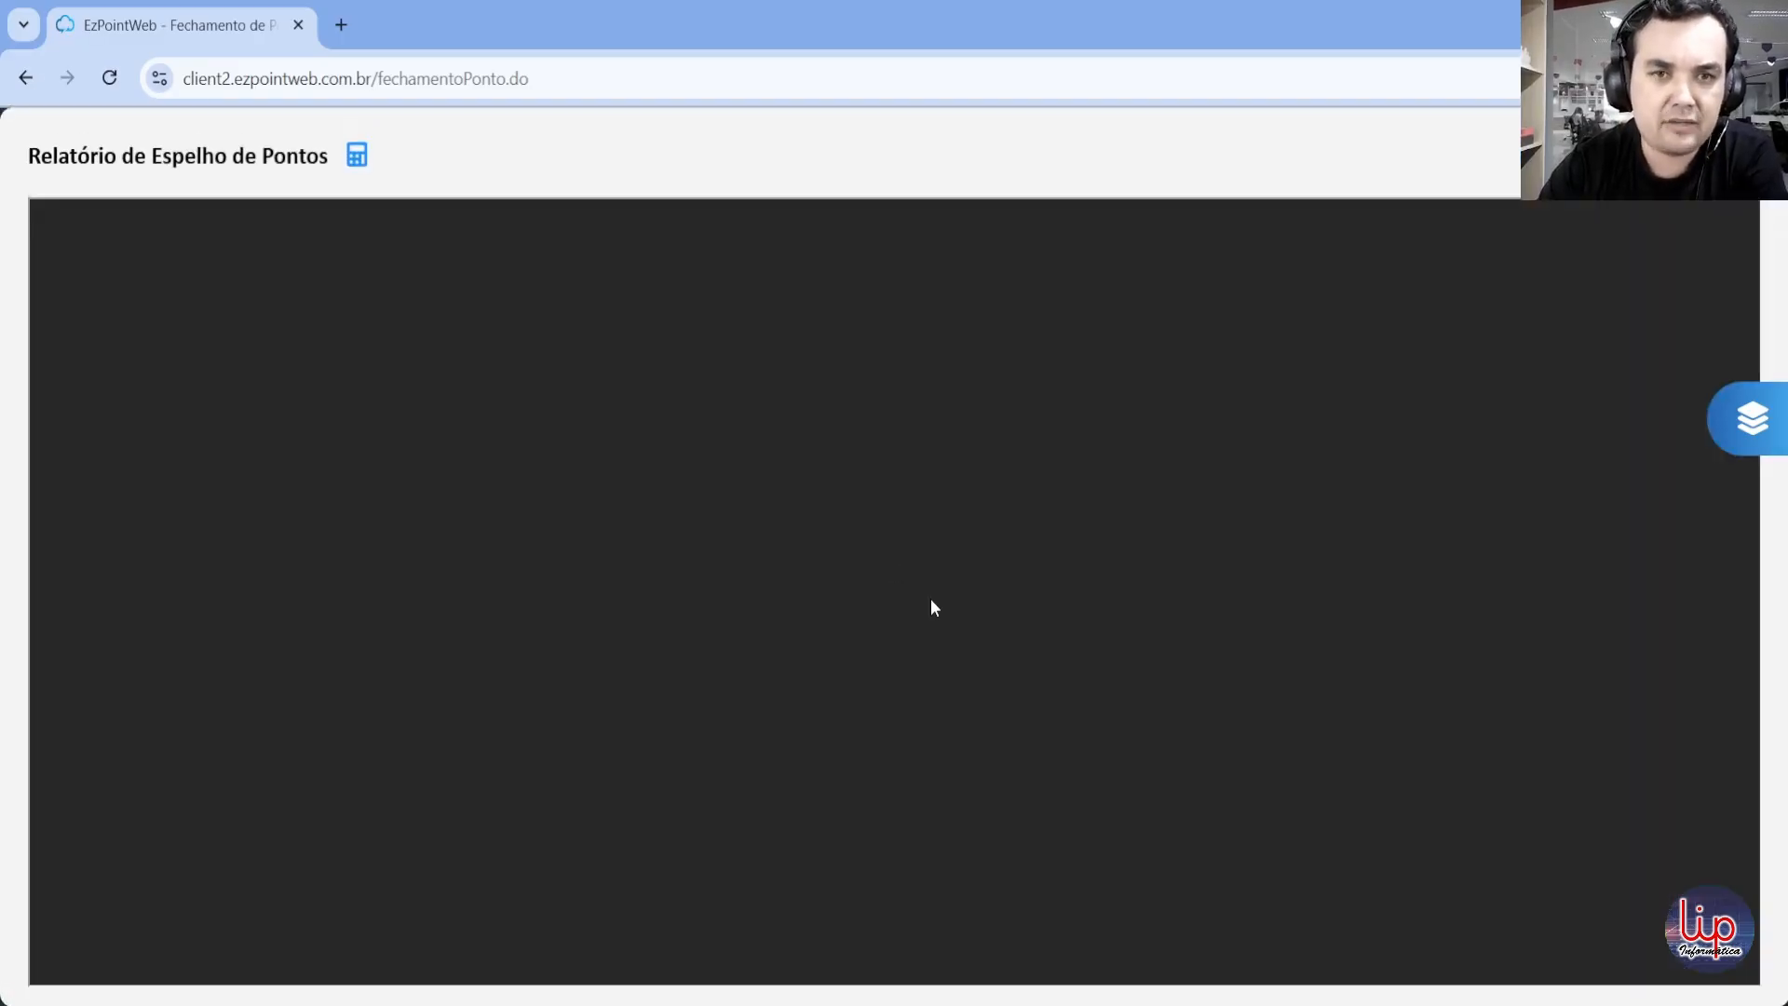
{"action": "scroll", "coordinate": [930, 594], "scroll_direction": "down", "scroll_amount": 3}
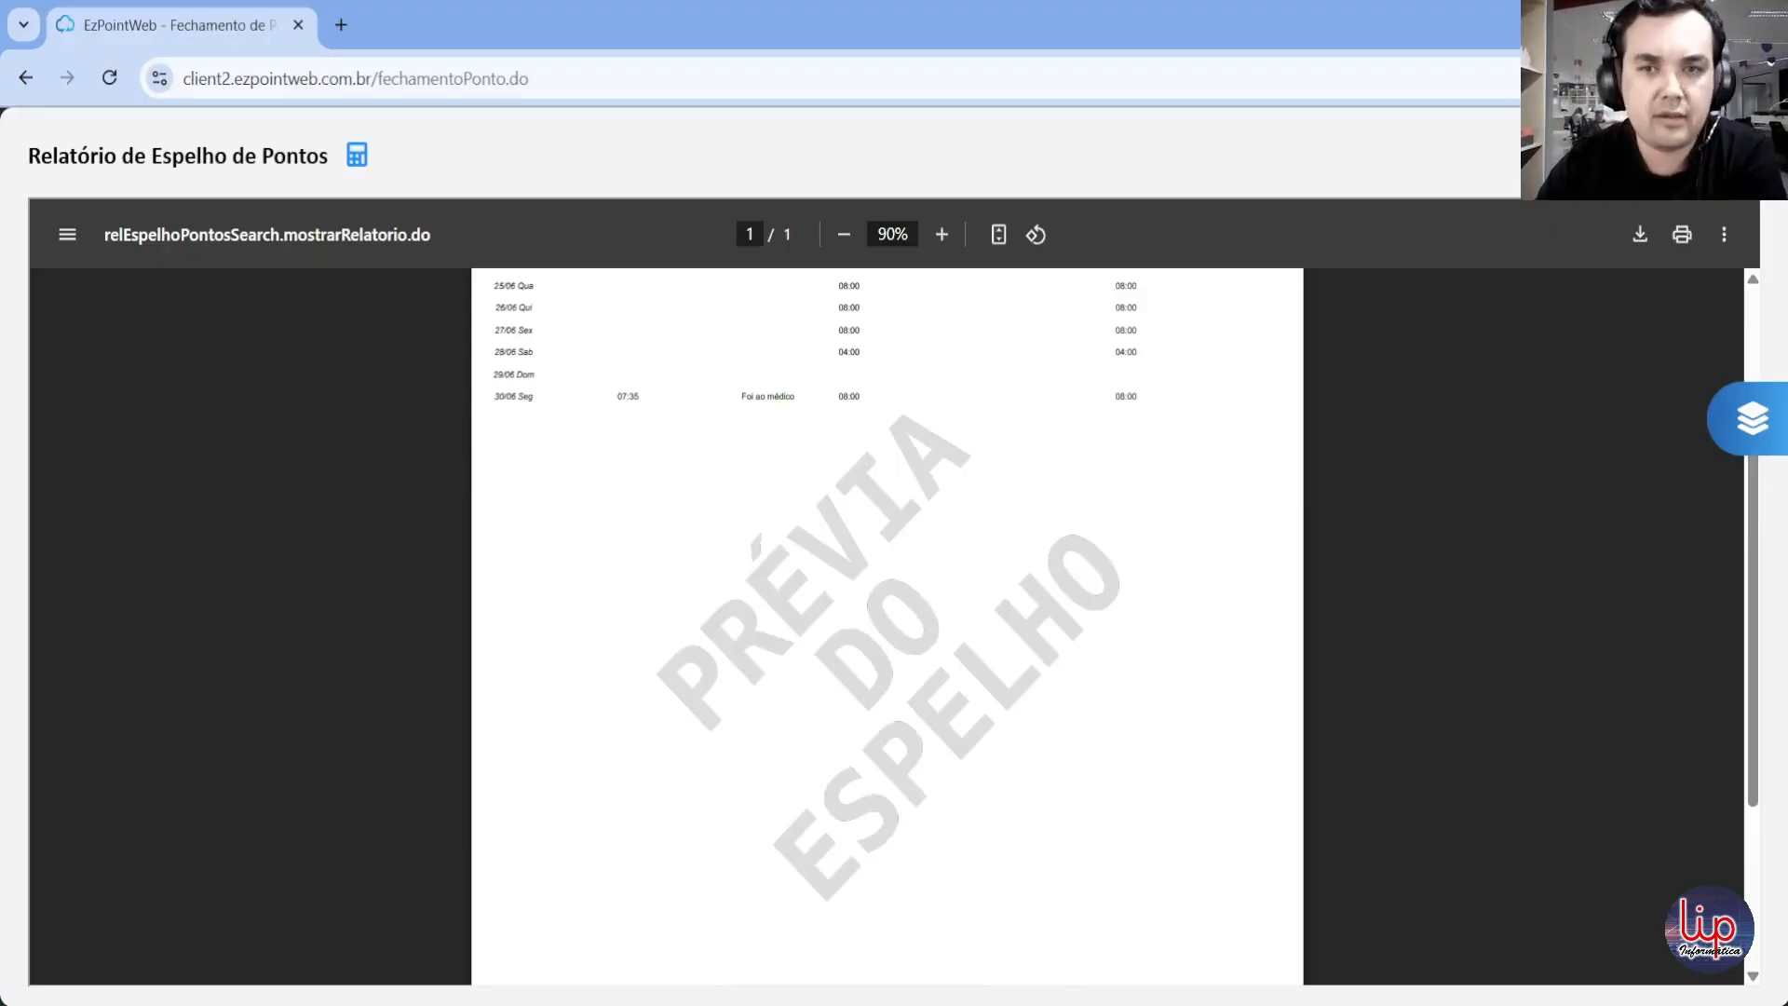
{"action": "key", "text": "Escape"}
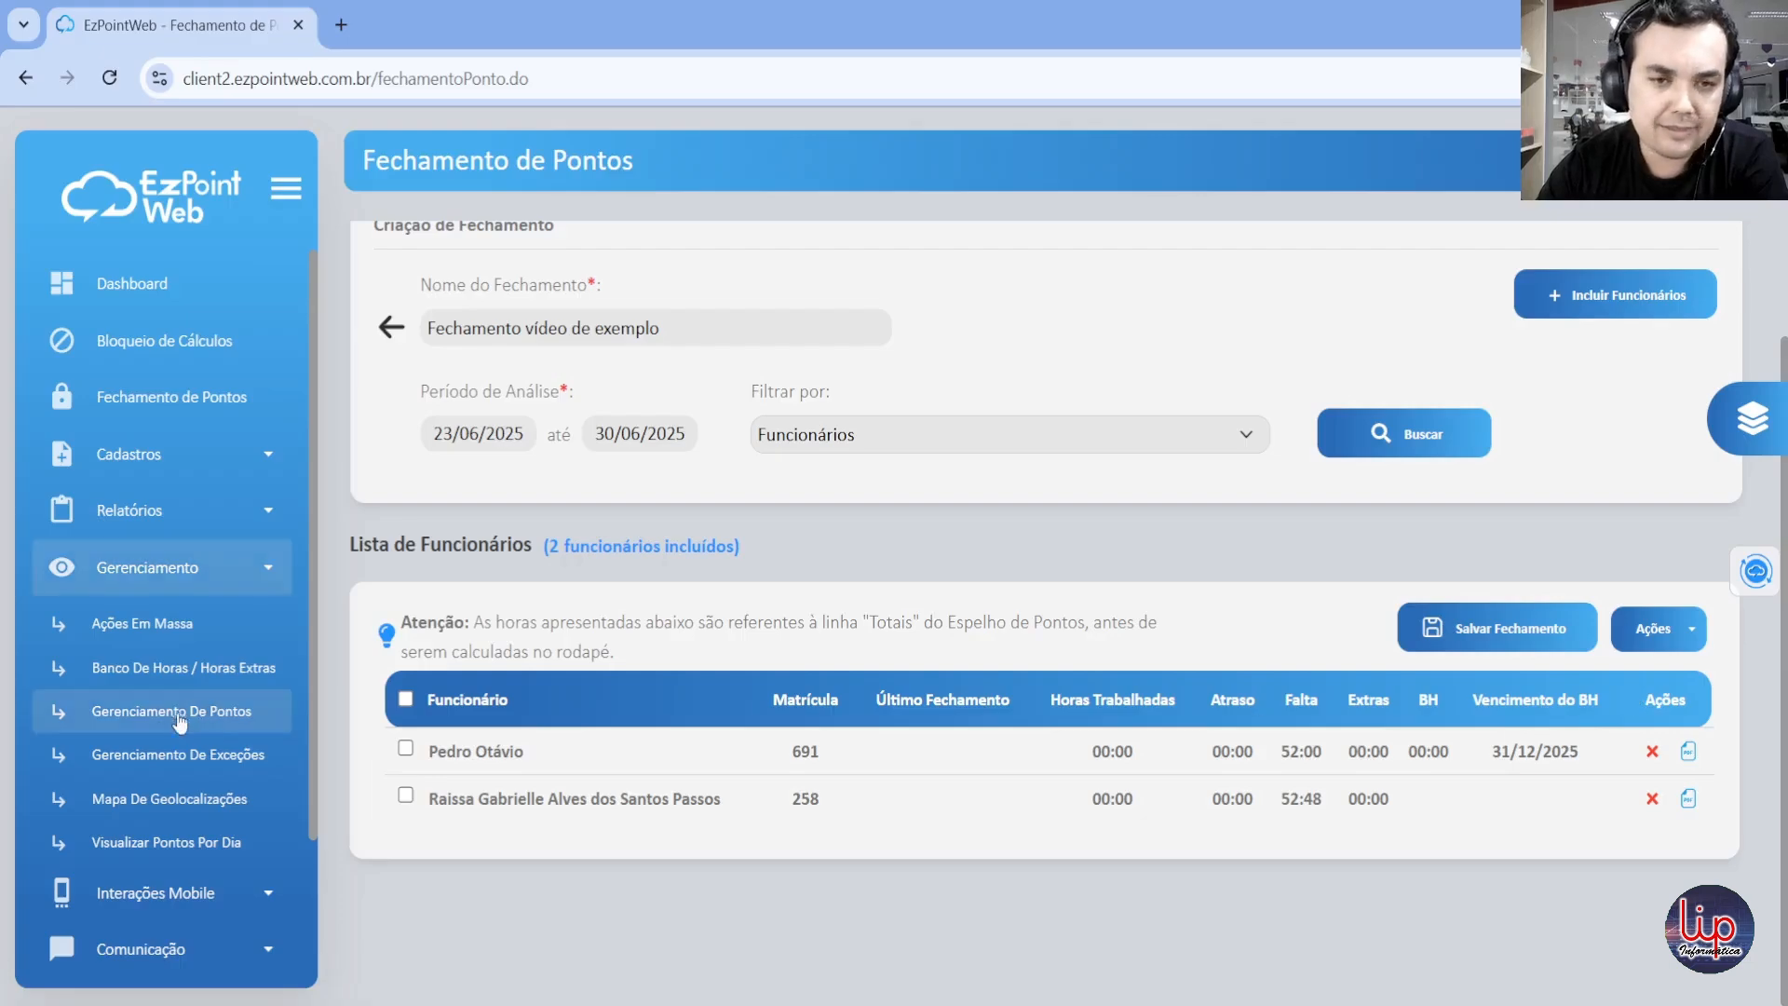
Step: Select both employees in the closing's list and check which bulk actions are available for them
{"action": "left_click", "coordinate": [405, 706]}
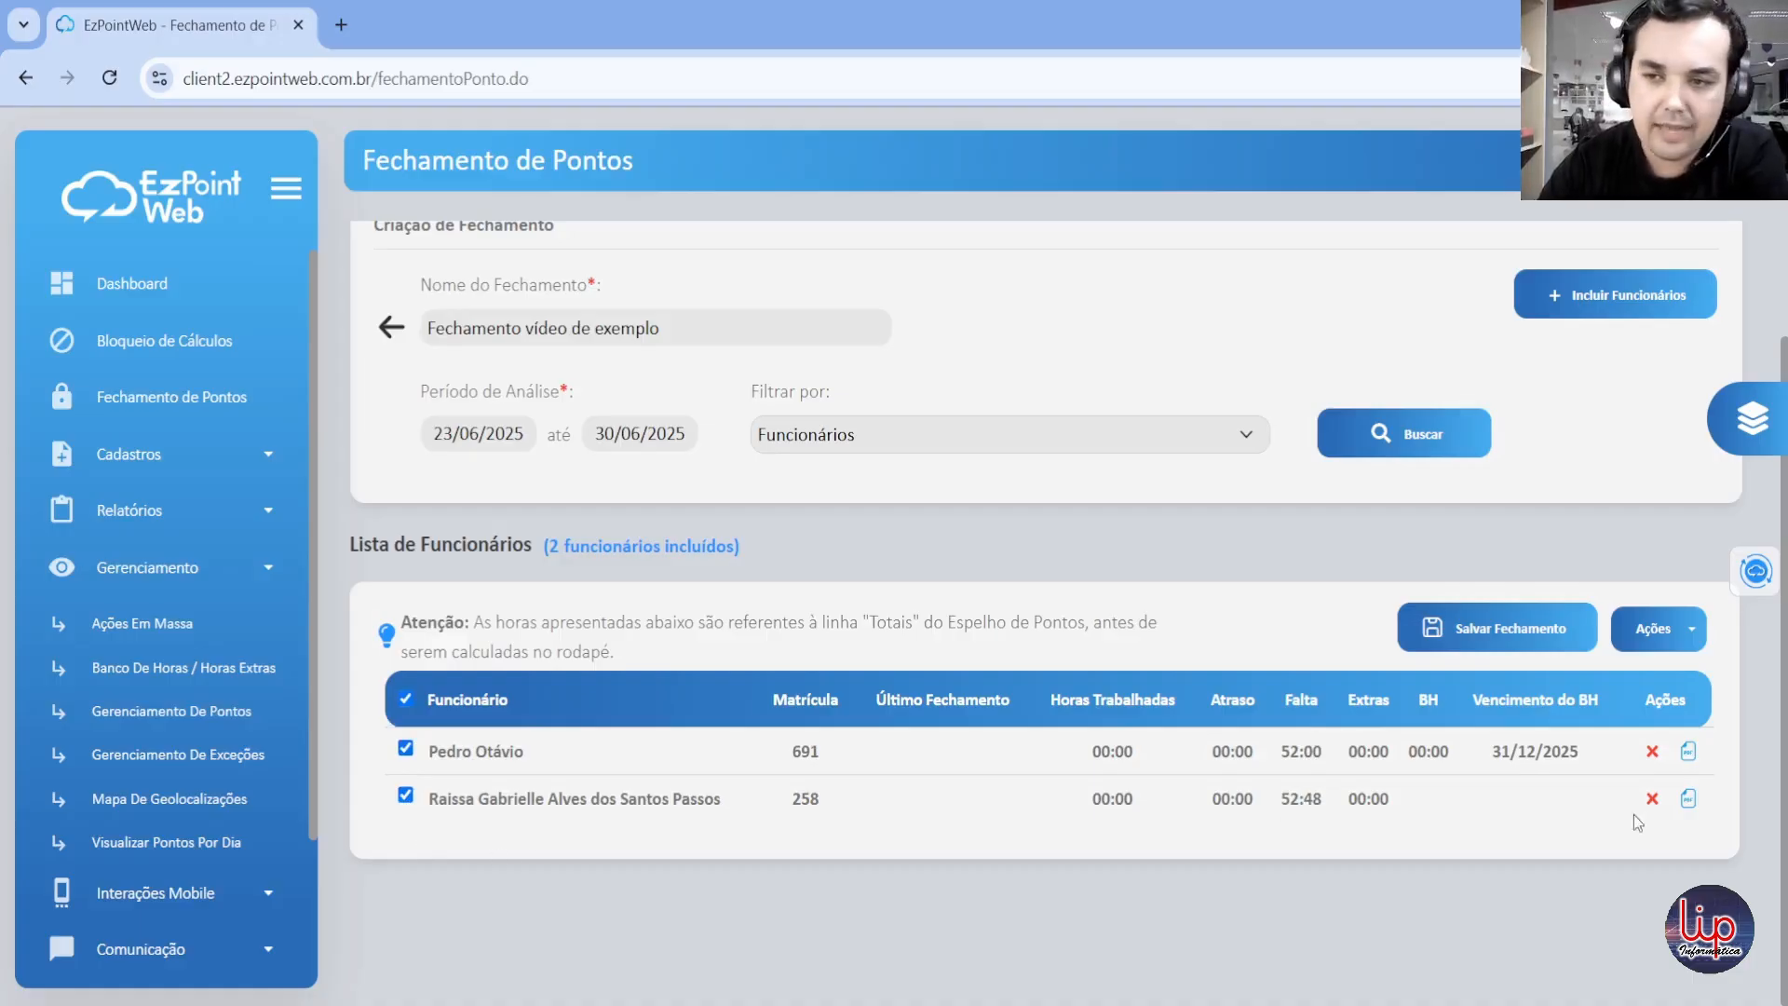
{"action": "left_click", "coordinate": [1664, 631]}
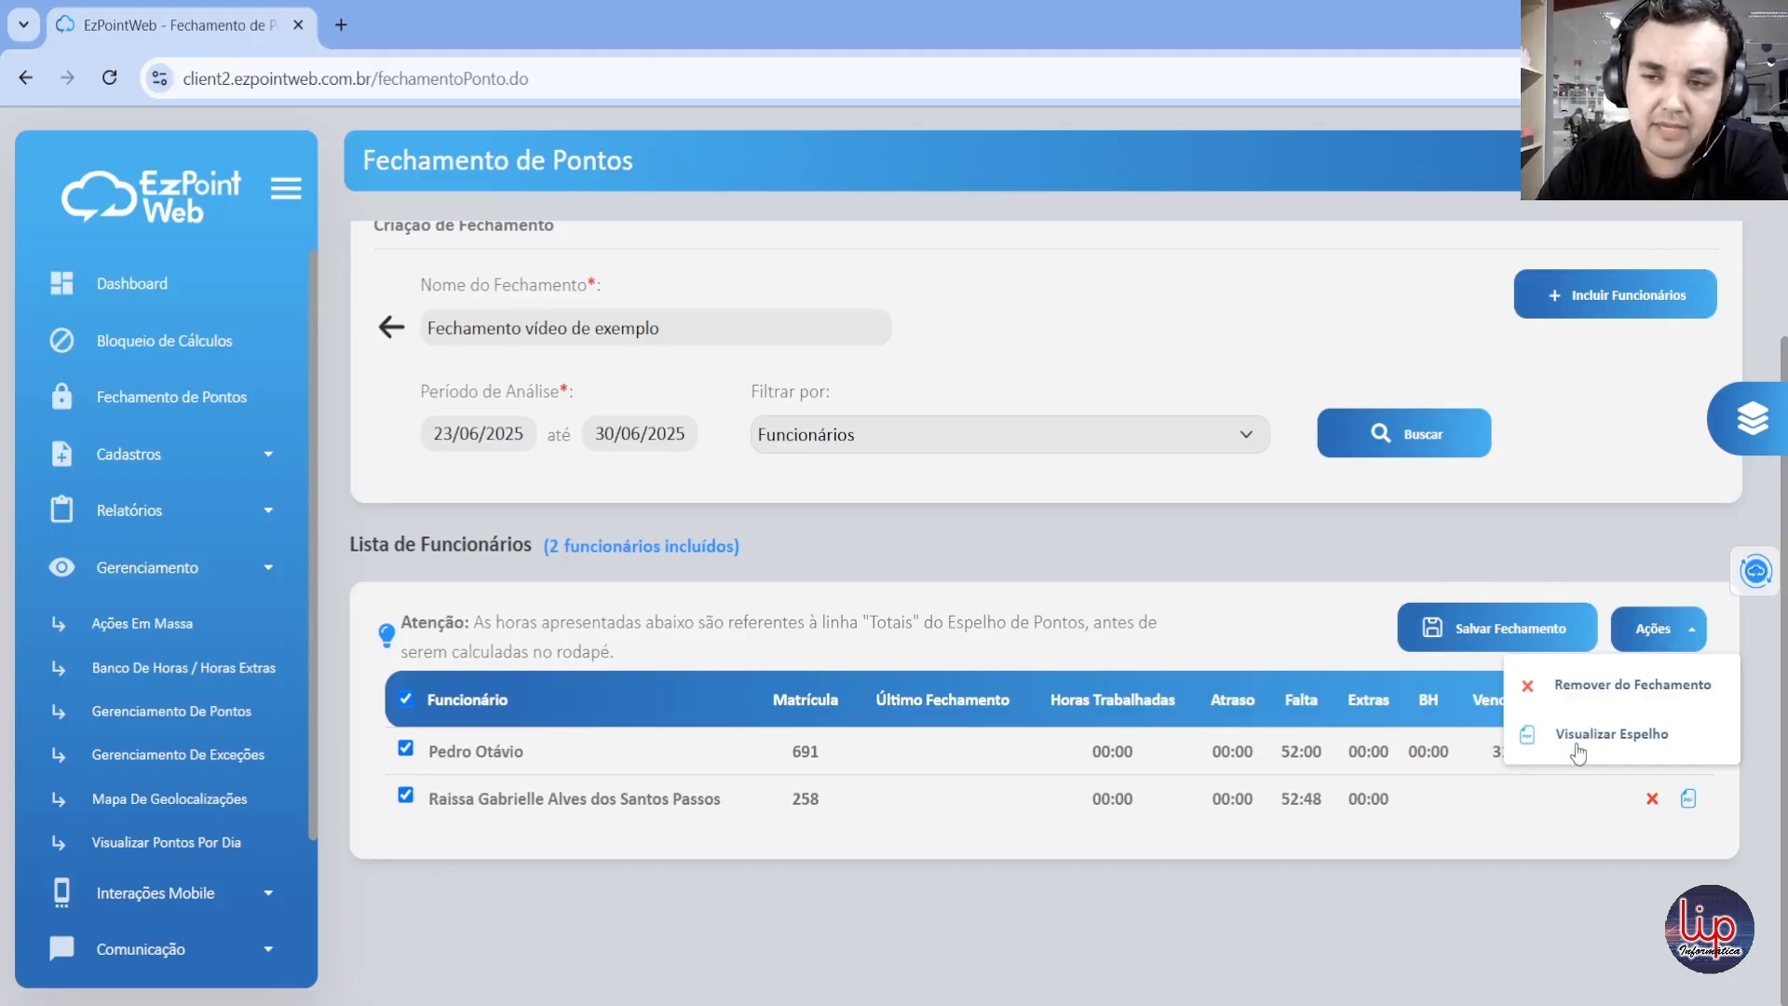
{"action": "left_click", "coordinate": [1619, 821]}
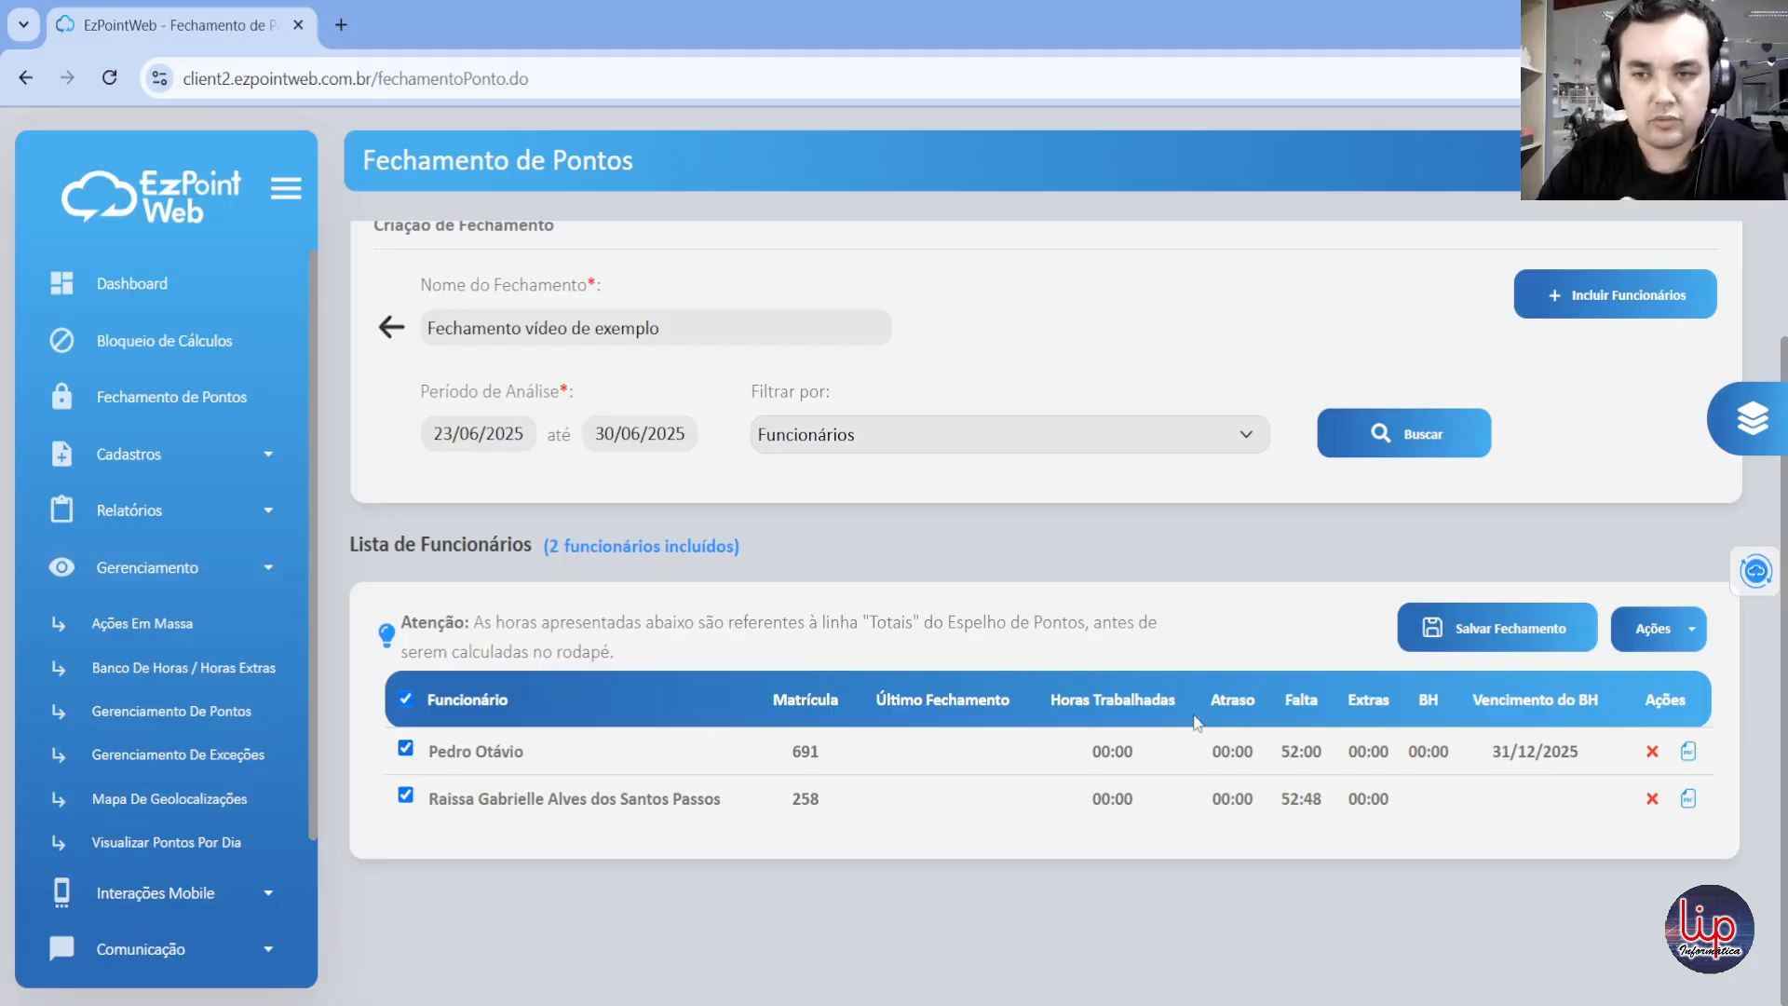
Step: Save and confirm the closing, and locate "Fechamento vídeo de exemplo" in the list of closings in progress
{"action": "left_click", "coordinate": [1469, 643]}
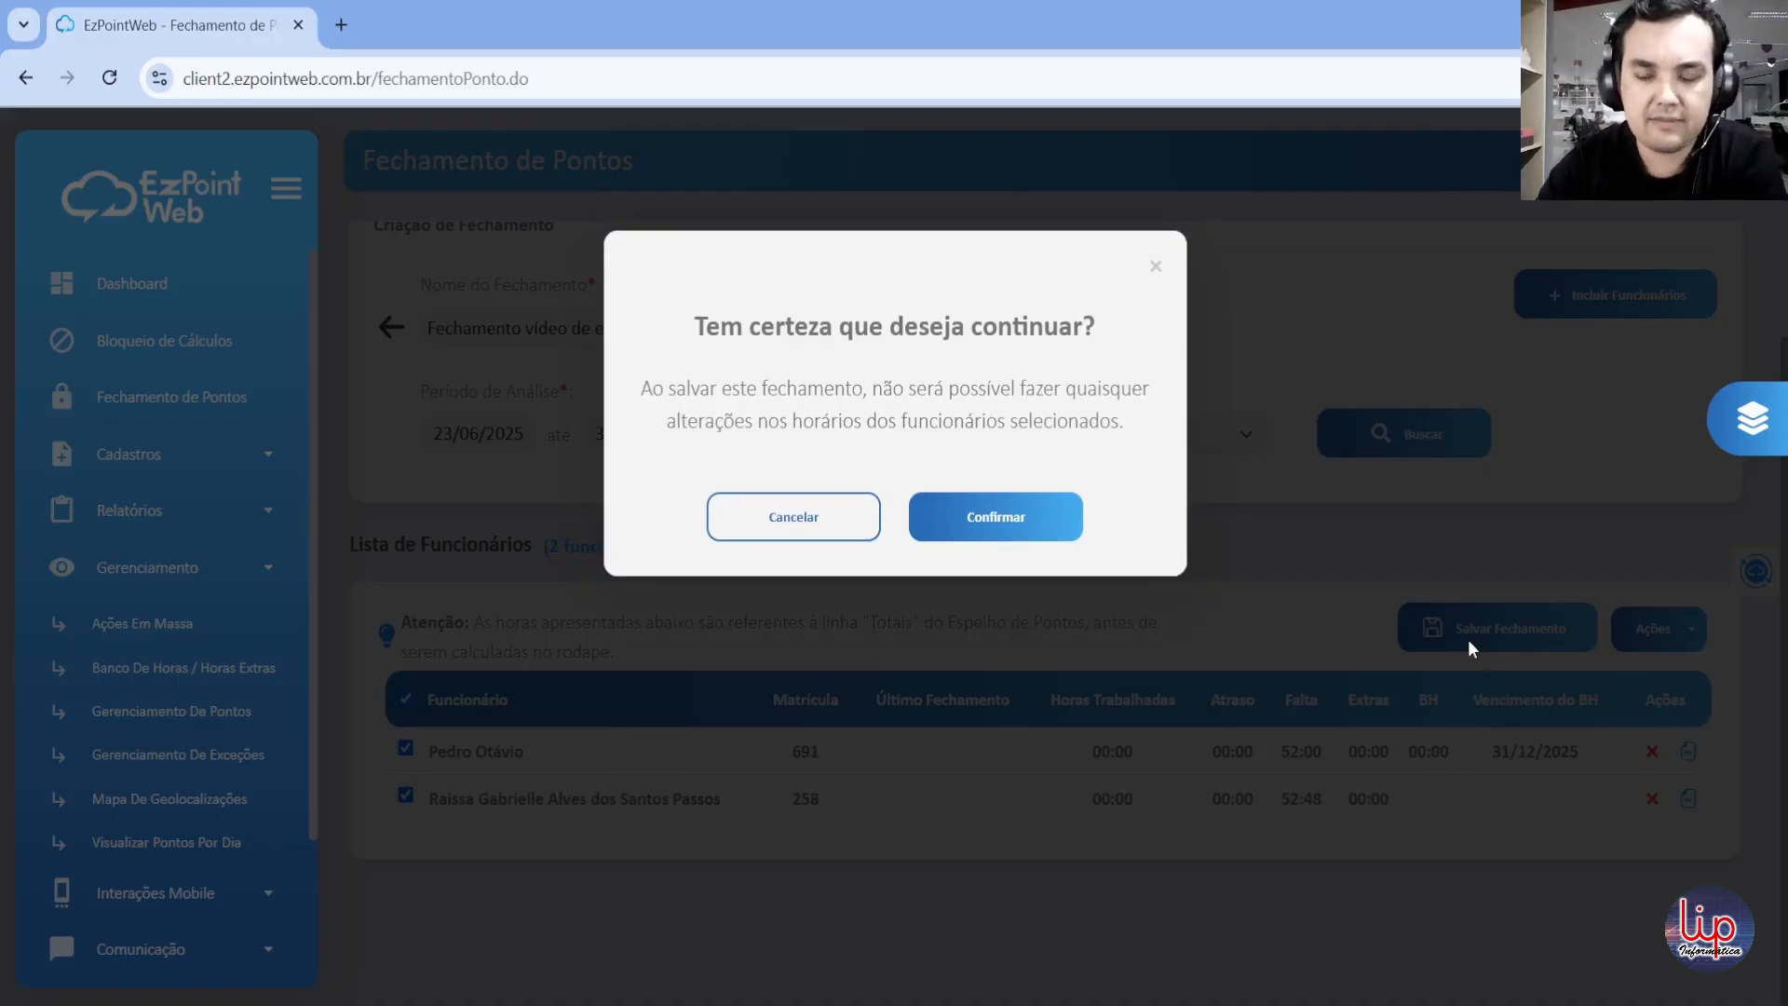
{"action": "left_click", "coordinate": [1052, 537]}
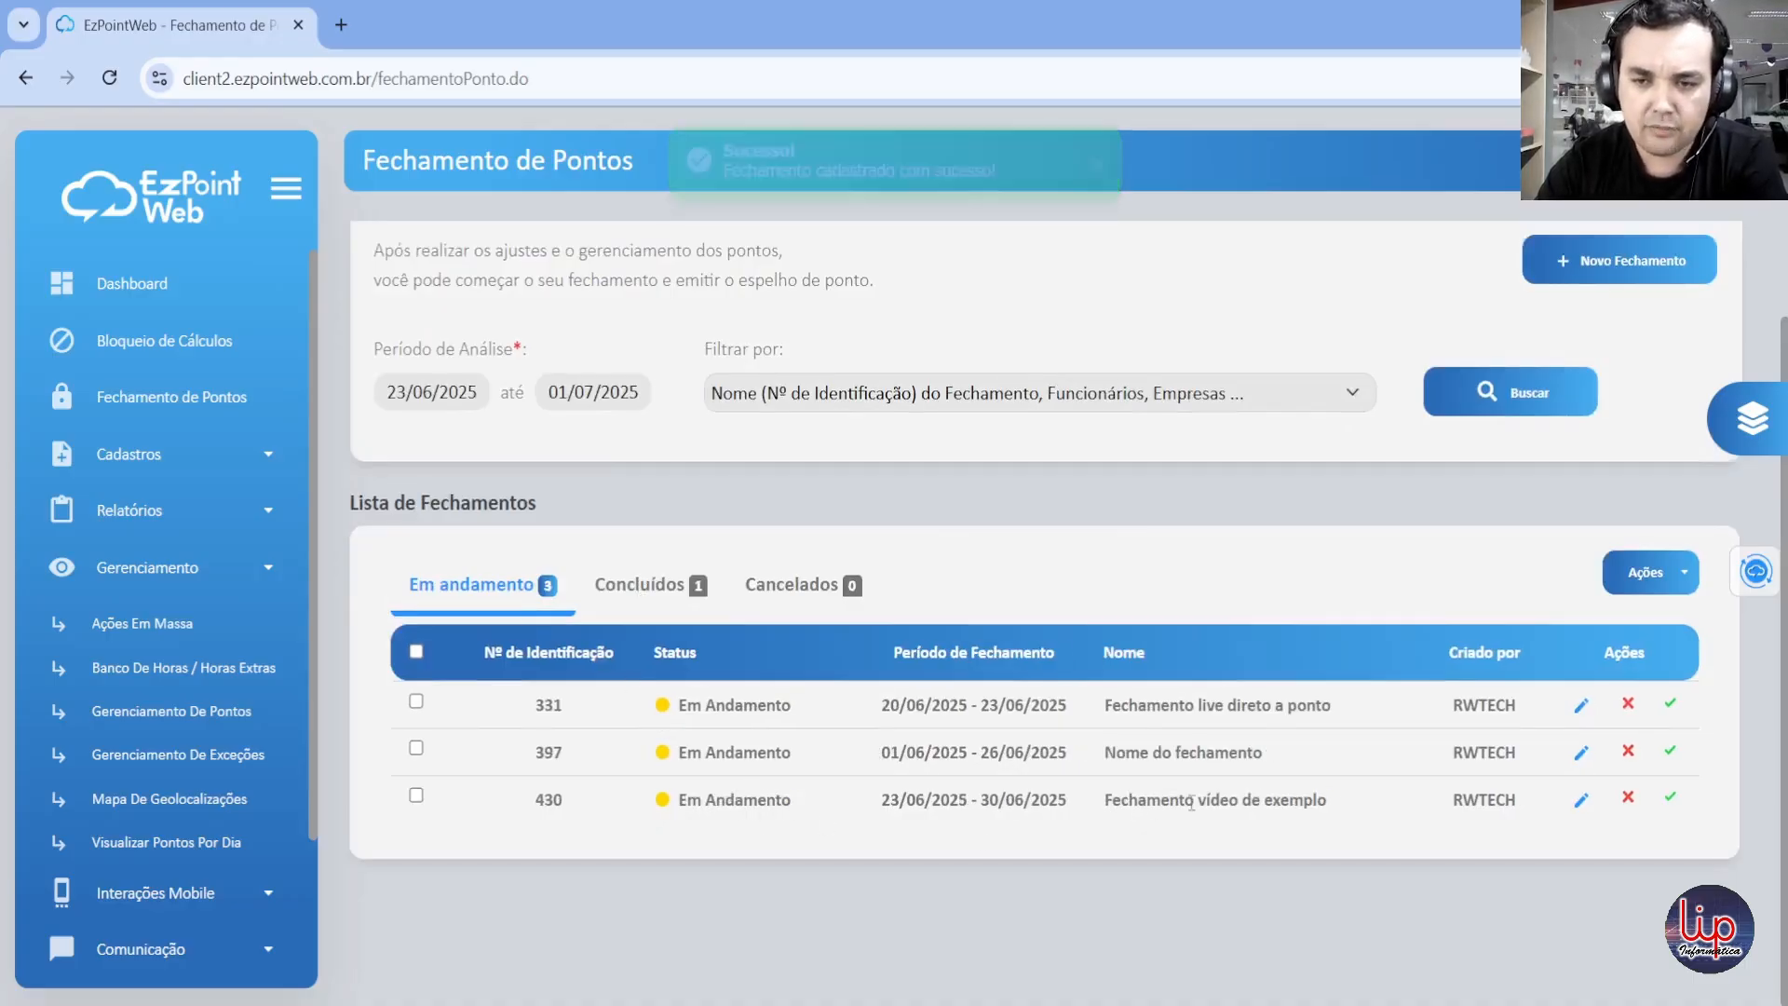
{"action": "left_click_drag", "start_coordinate": [1107, 807], "coordinate": [1342, 813]}
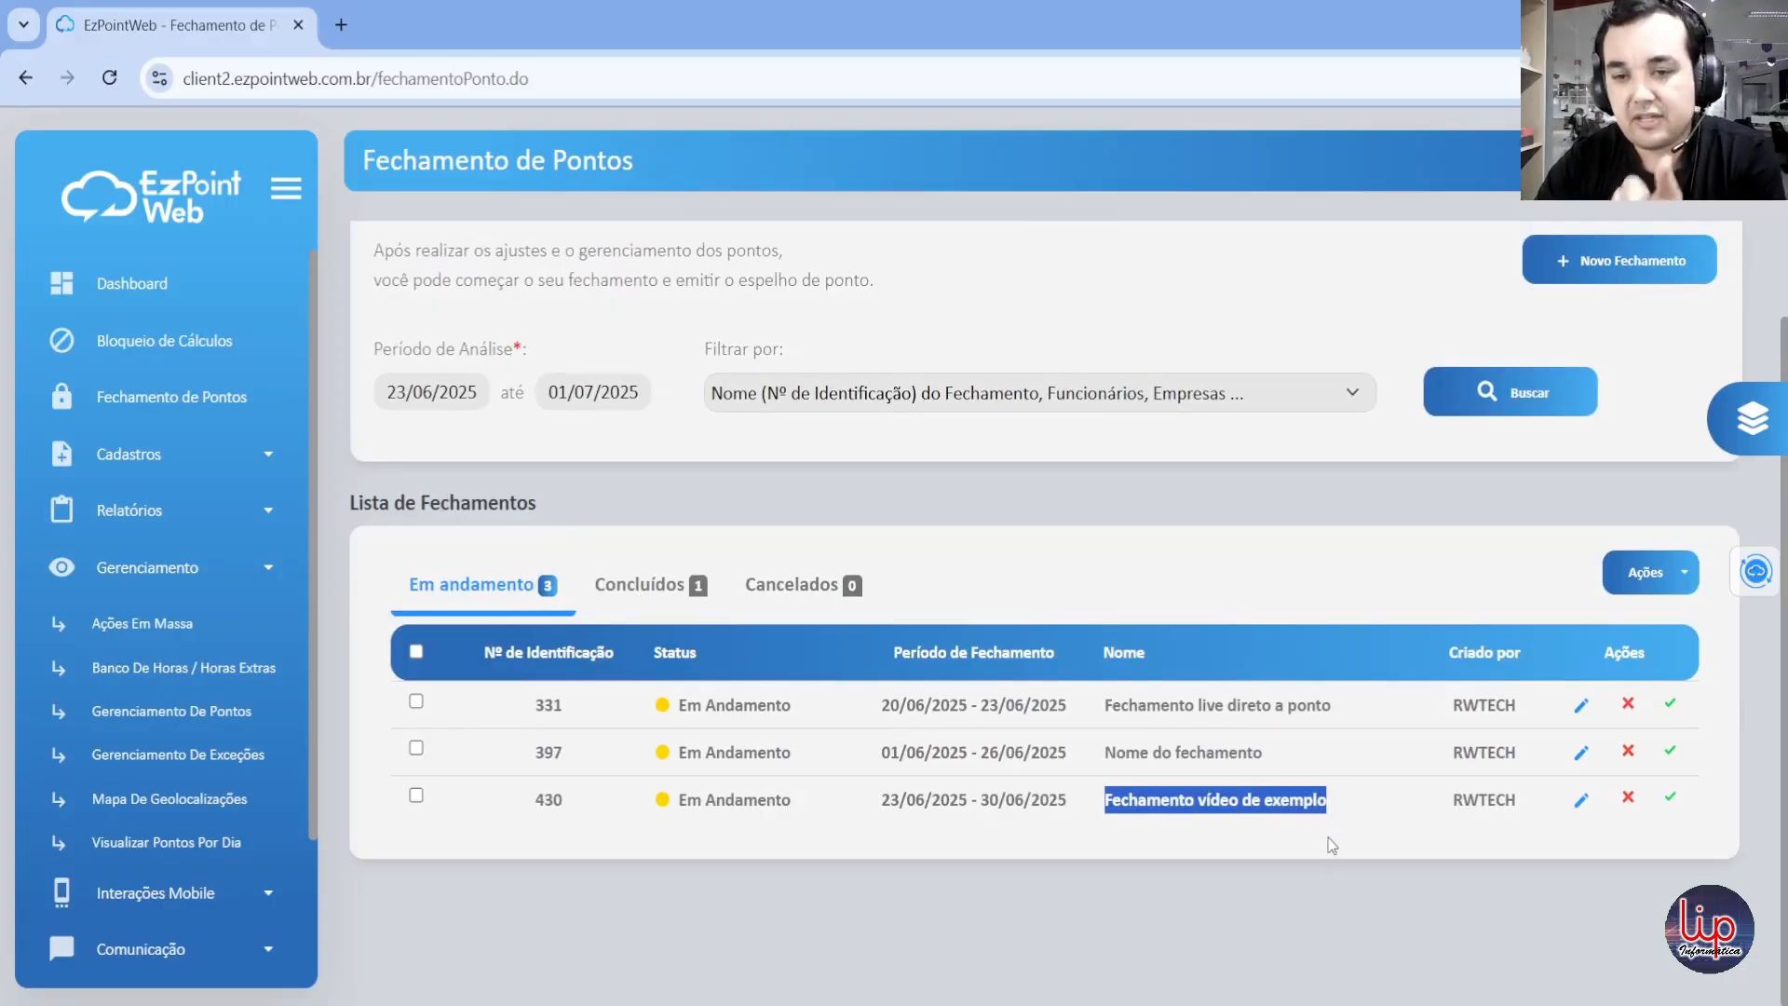
{"action": "left_click", "coordinate": [1242, 829]}
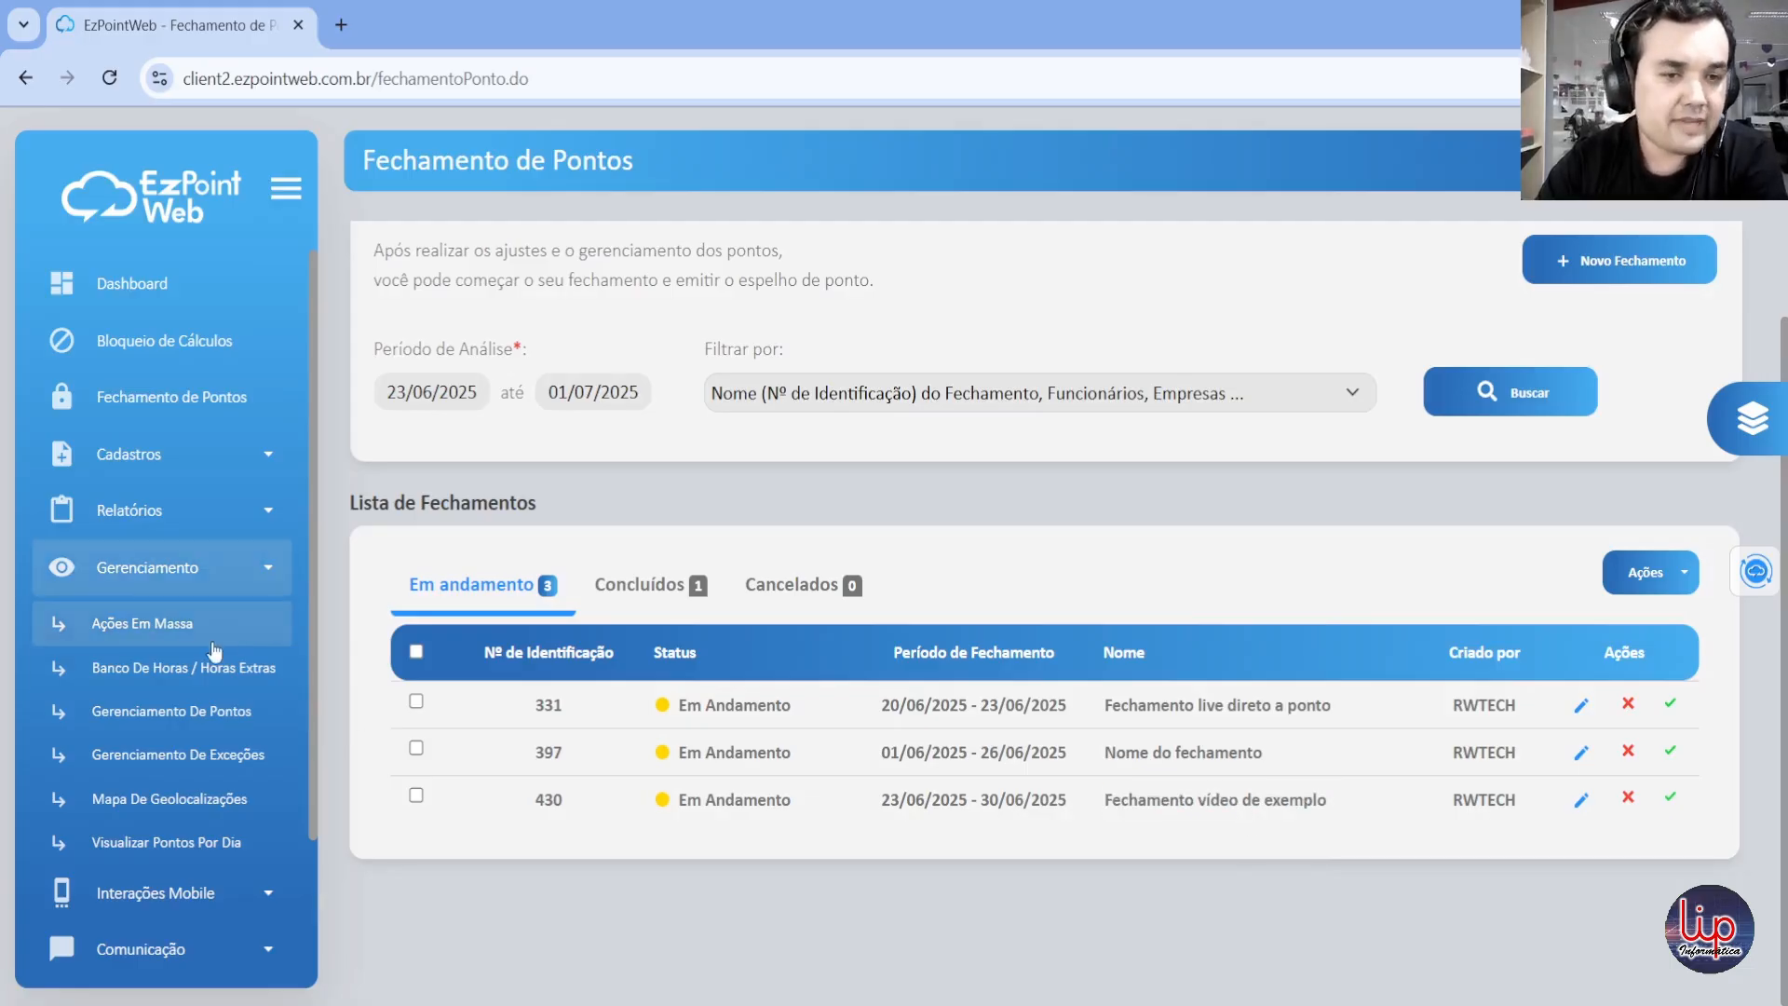
Step: Open Gerenciamento de Pontos in a separate browser tab and set its period from 23/06/2025 to 30/06/2025
{"action": "middle_click", "coordinate": [178, 710]}
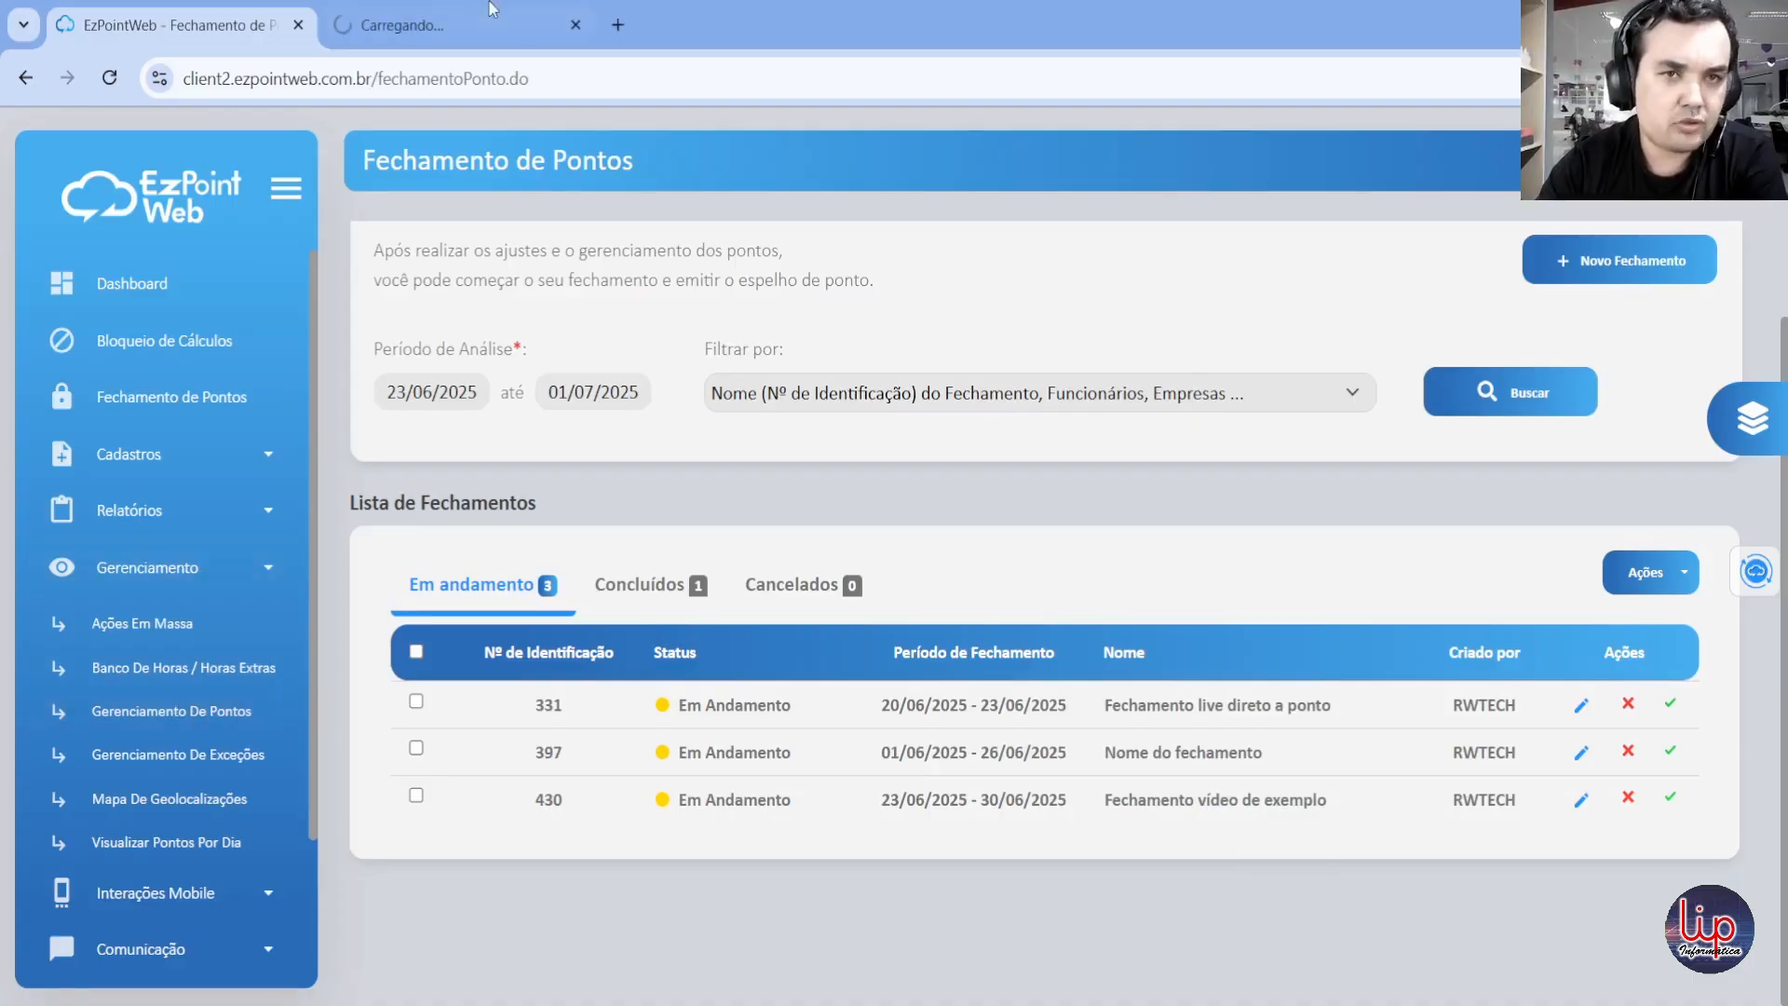
{"action": "left_click", "coordinate": [435, 11]}
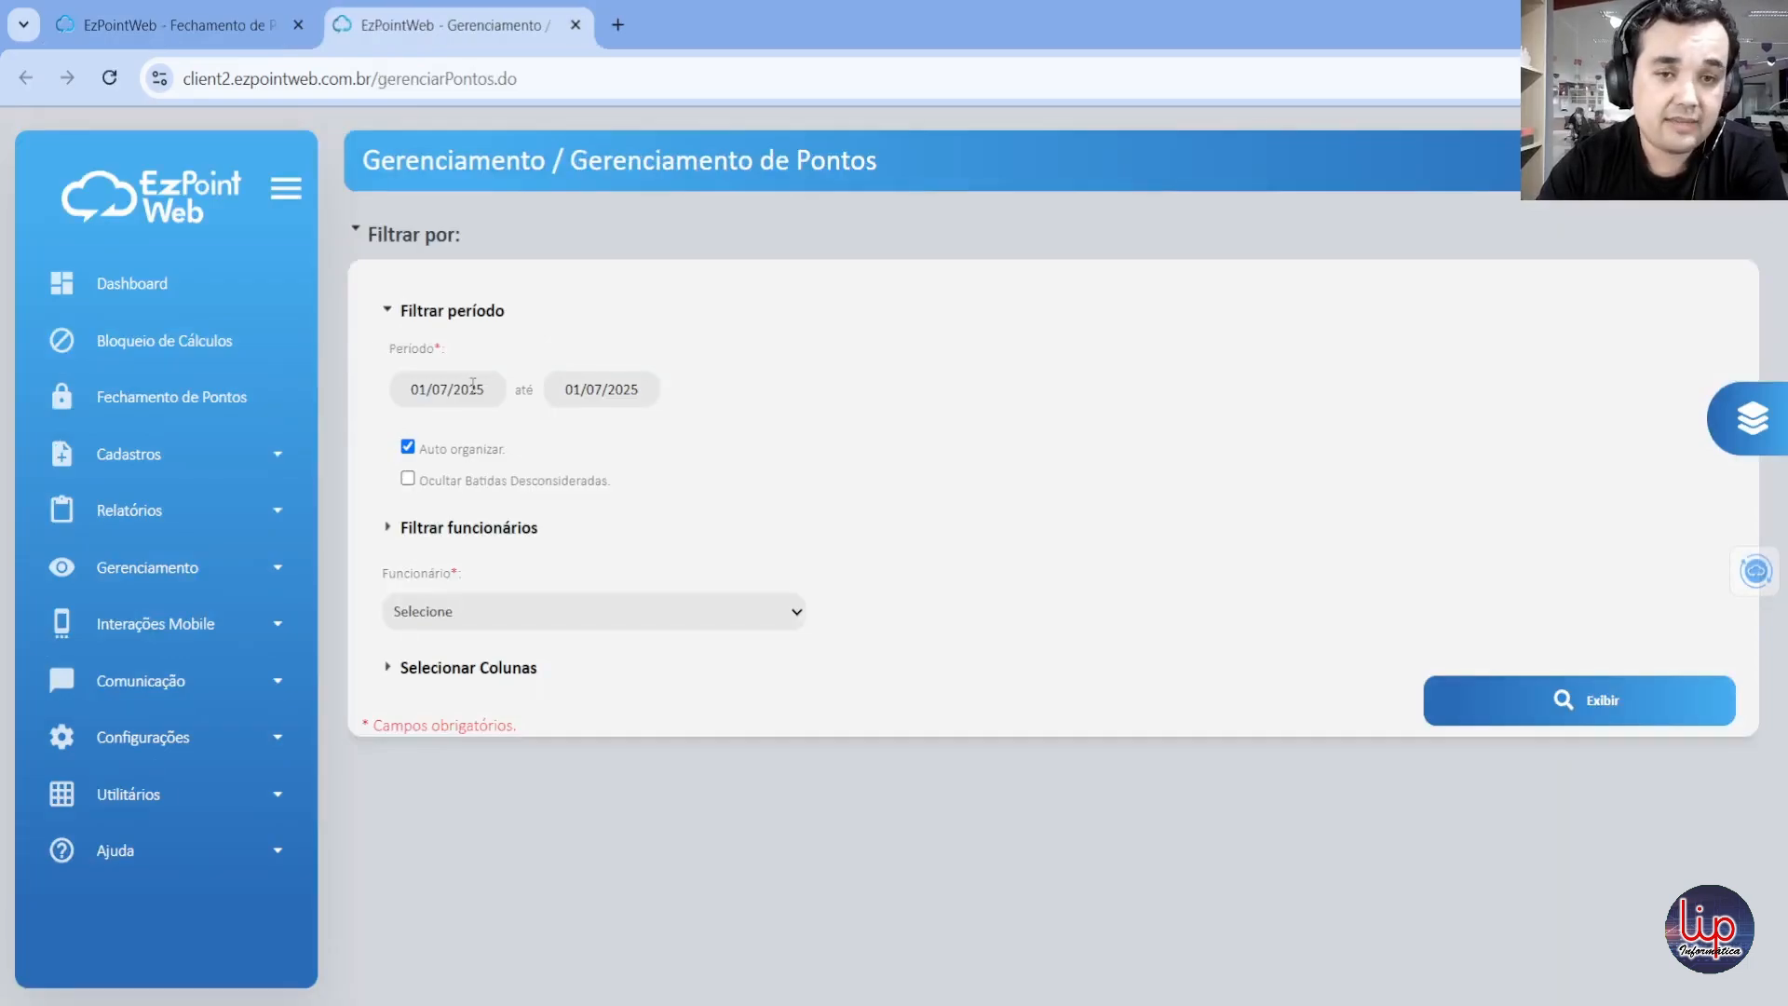
{"action": "left_click", "coordinate": [473, 383]}
{"action": "left_click", "coordinate": [409, 428]}
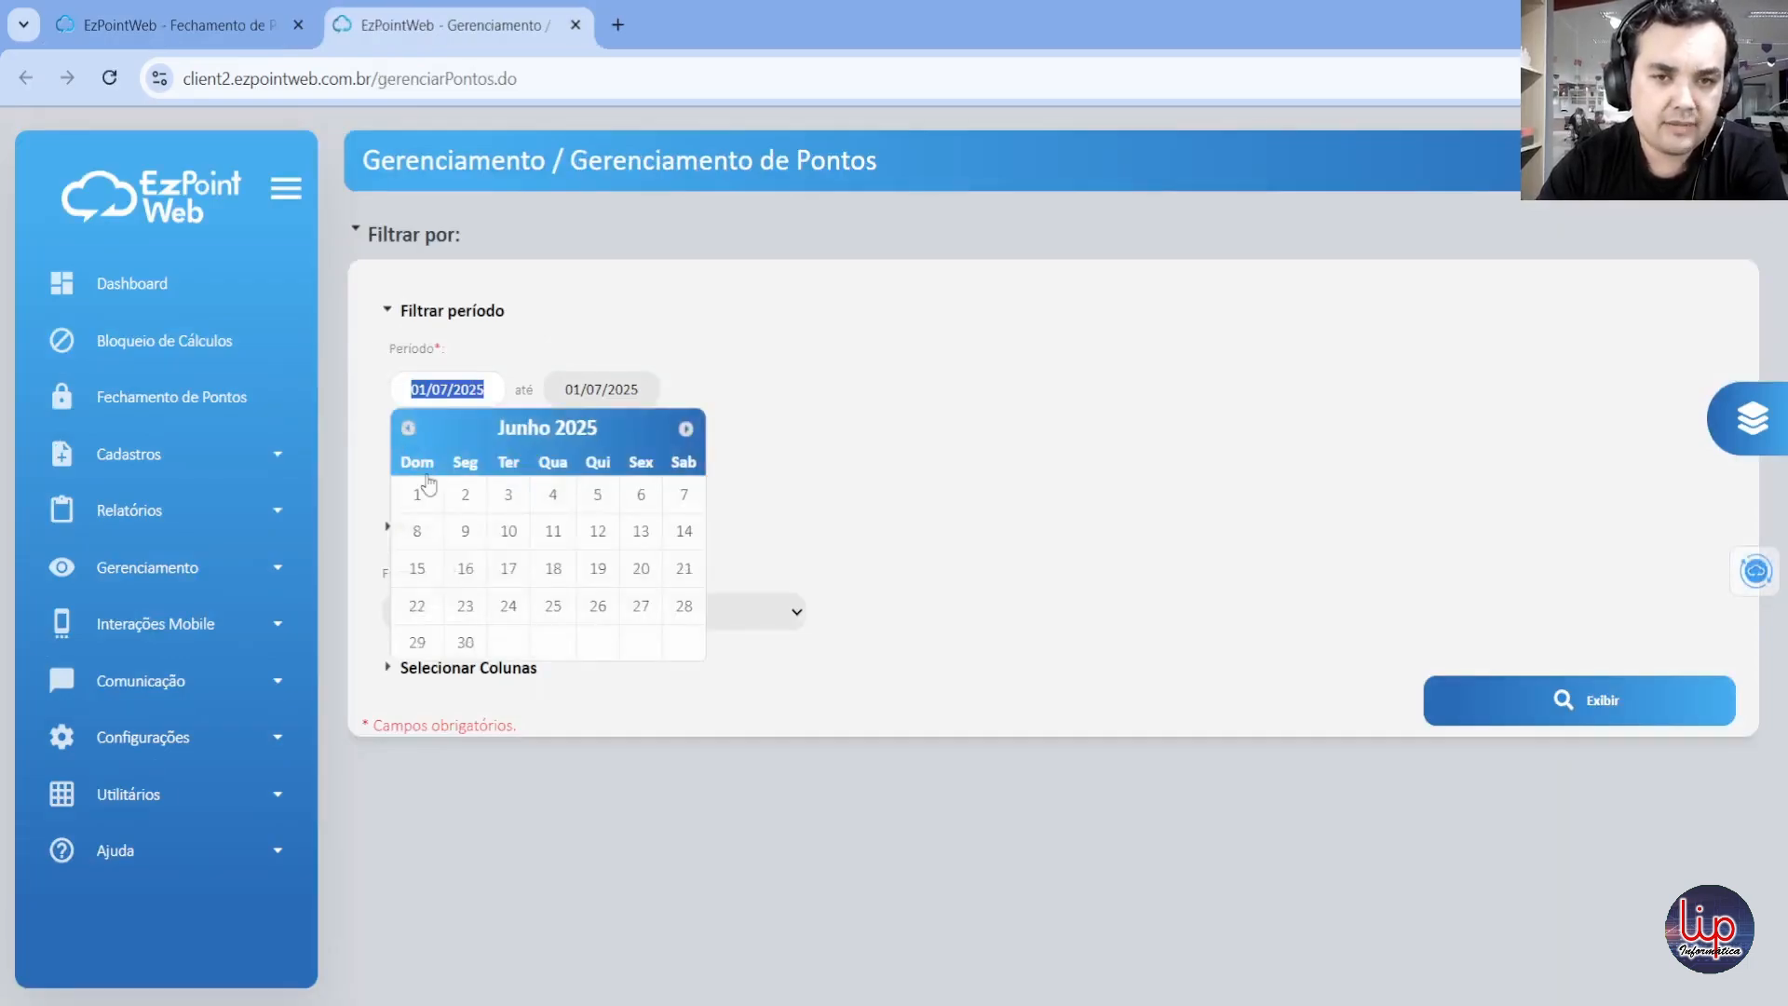
{"action": "left_click", "coordinate": [466, 607]}
{"action": "left_click", "coordinate": [597, 378]}
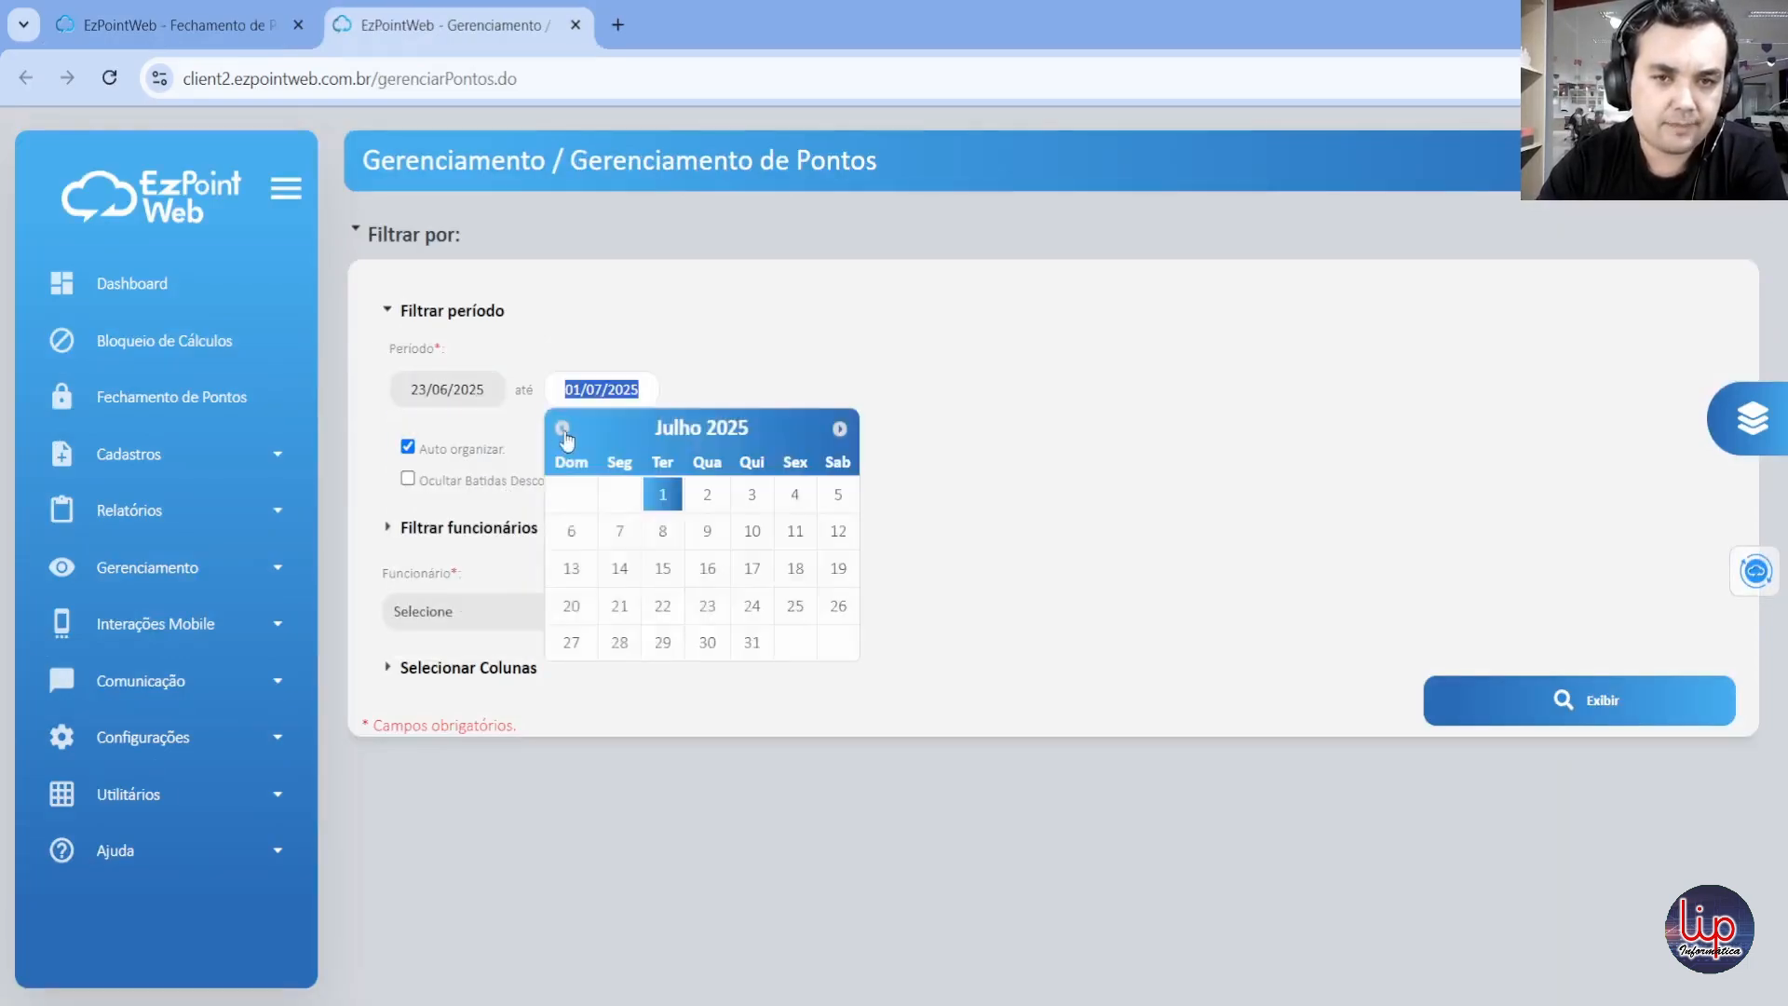
{"action": "left_click", "coordinate": [563, 432]}
{"action": "left_click", "coordinate": [618, 638]}
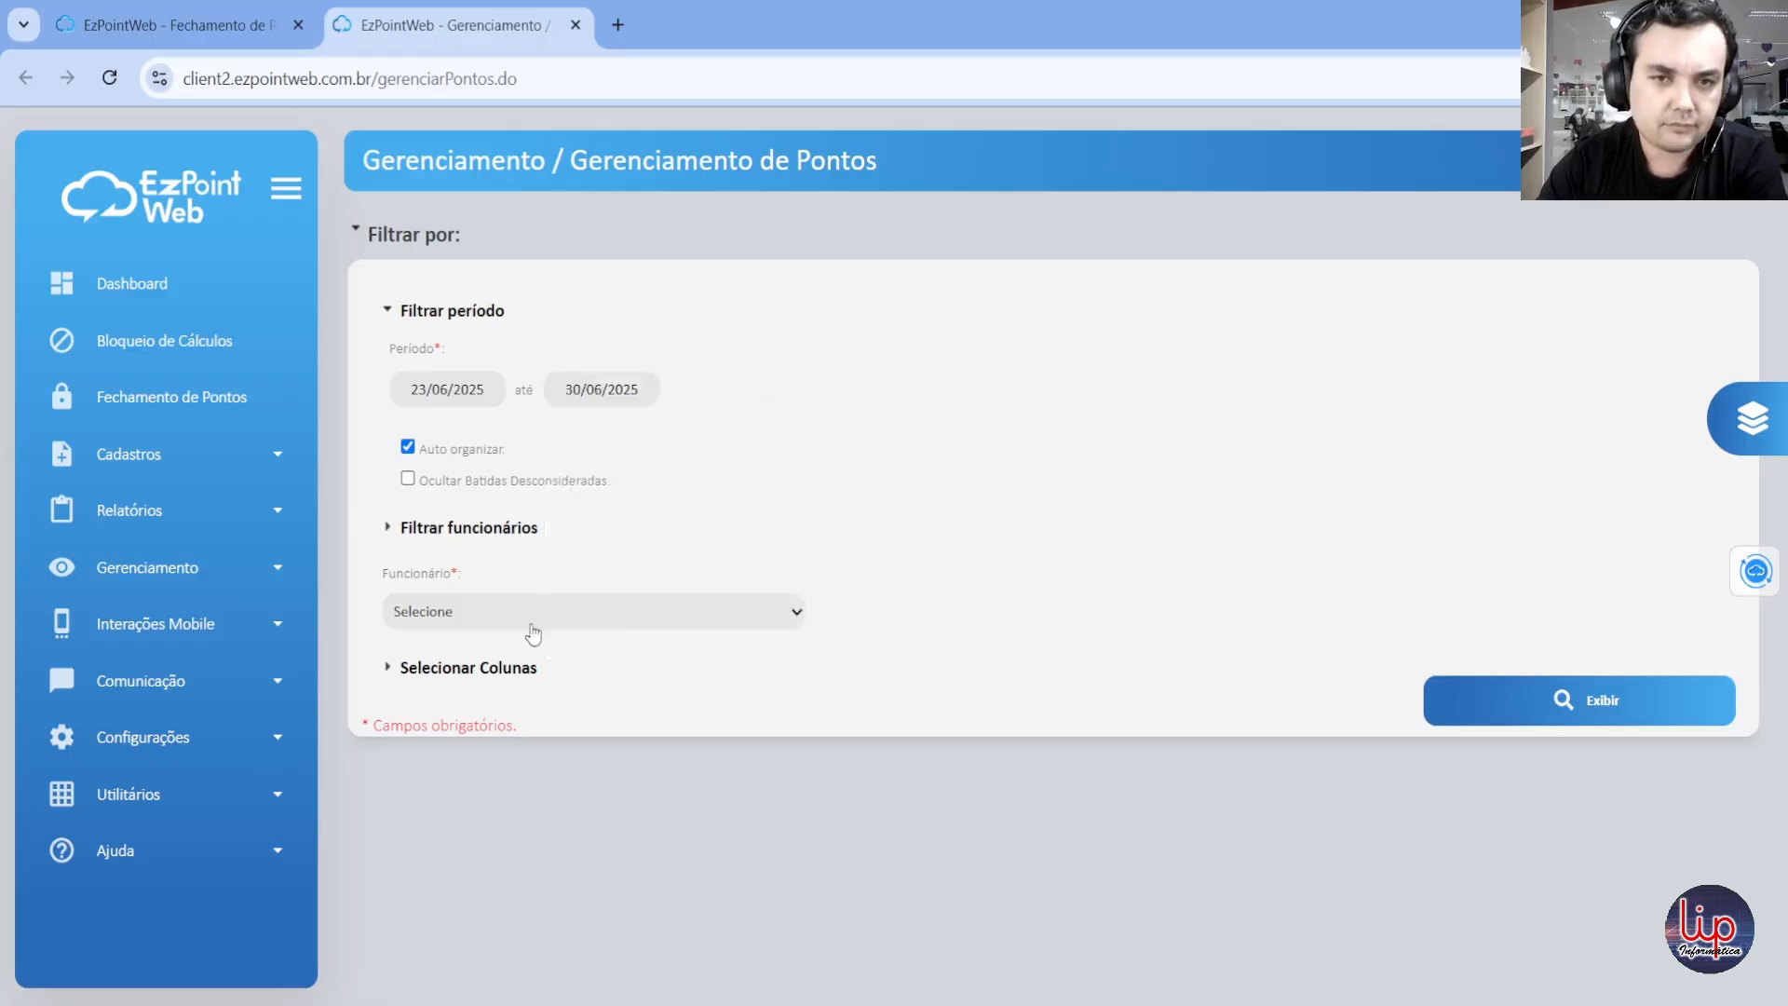
Step: Choose the closing's first employee as the Funcionário and bring up the list of points for the period
{"action": "left_click", "coordinate": [445, 615]}
{"action": "scroll", "coordinate": [568, 820], "scroll_direction": "down", "scroll_amount": 10}
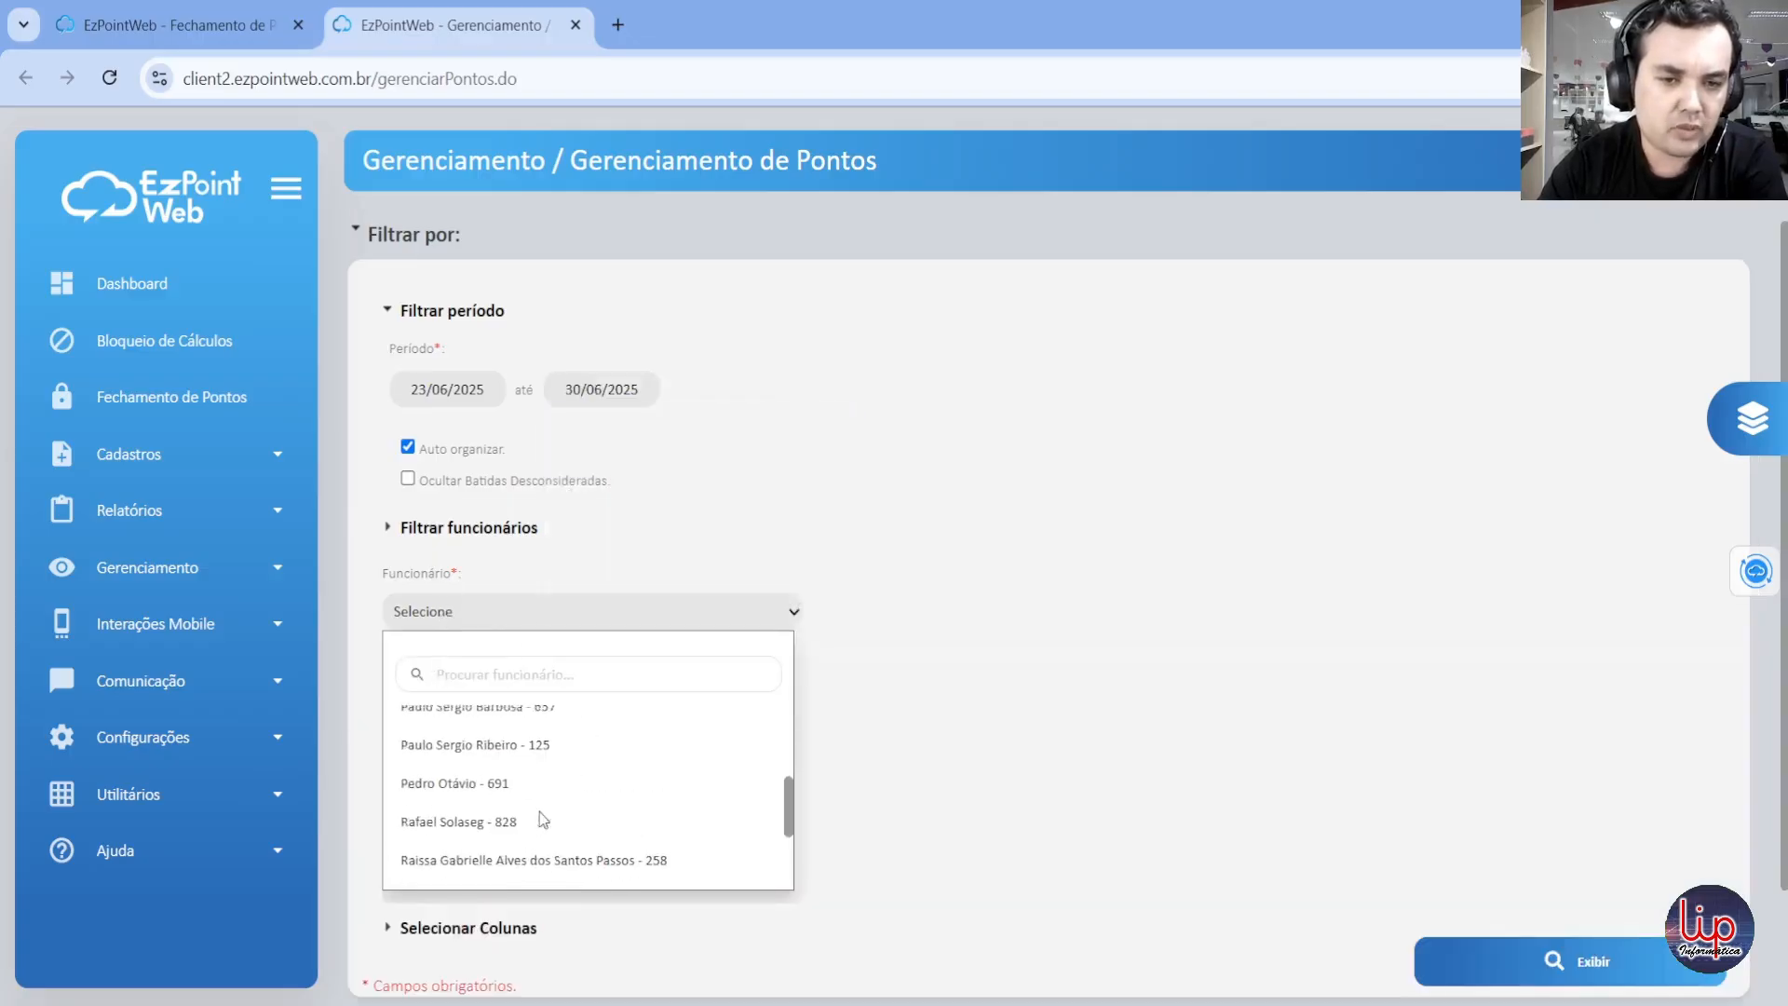
{"action": "left_click", "coordinate": [507, 785]}
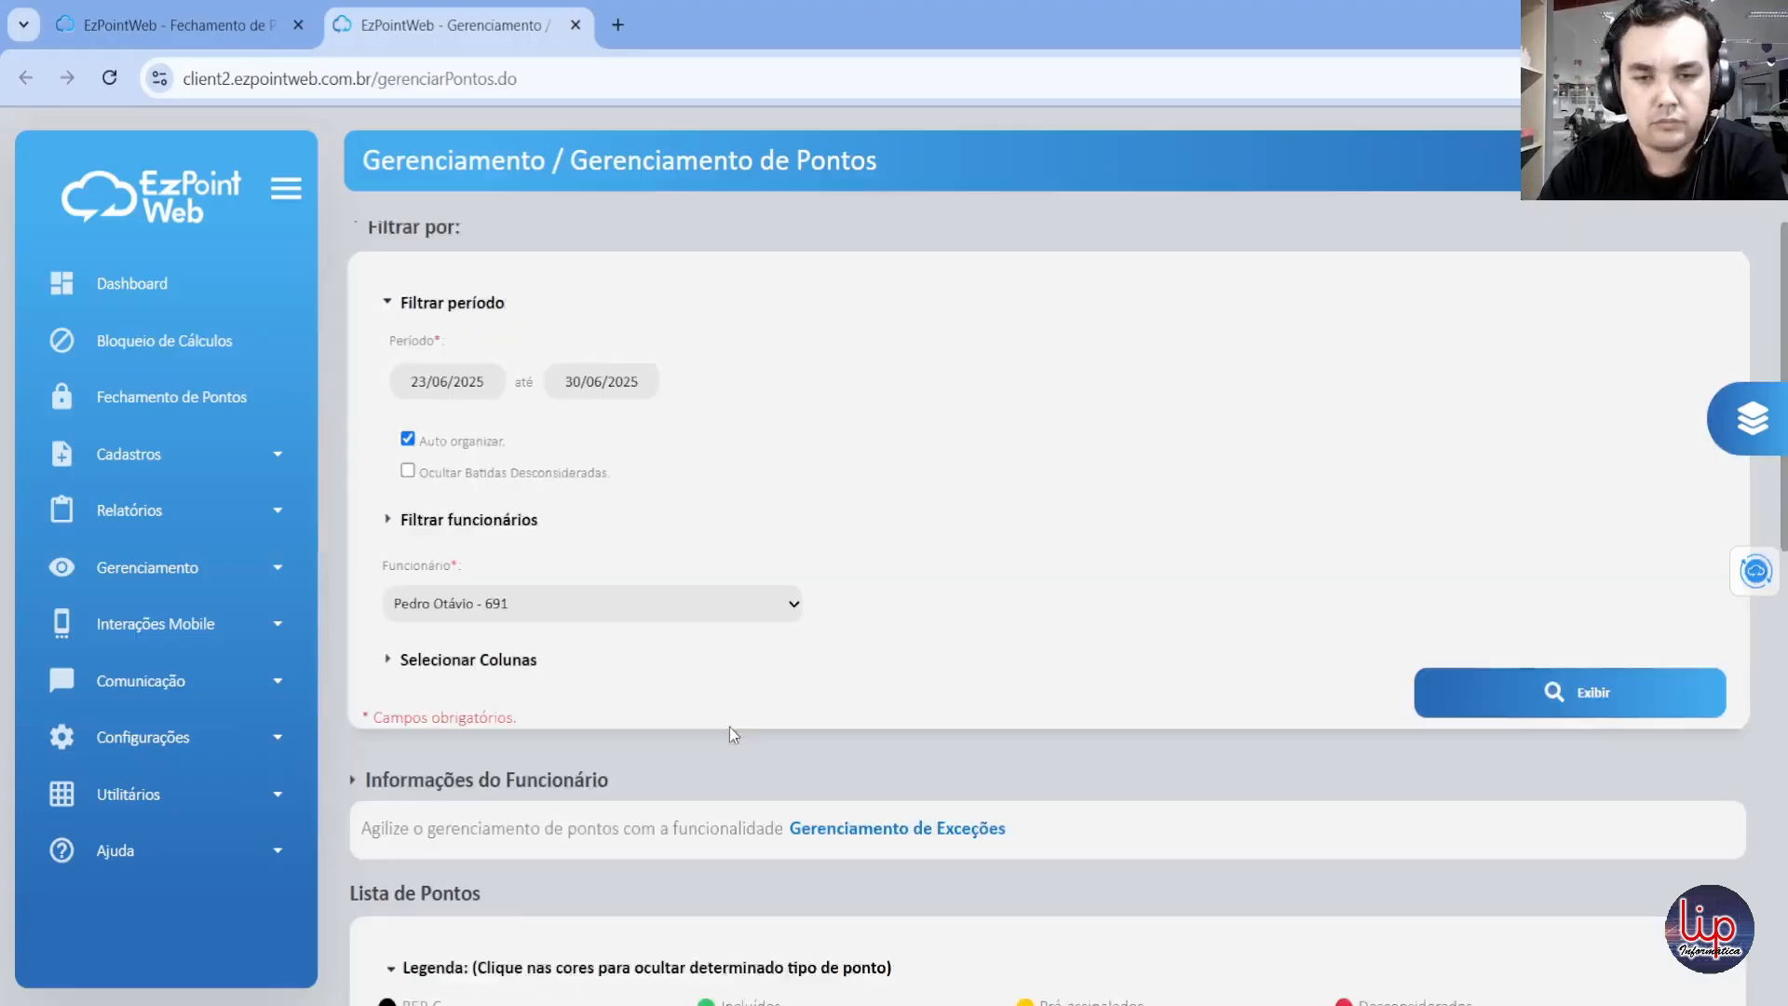
{"action": "scroll", "coordinate": [708, 722], "scroll_direction": "down", "scroll_amount": 10}
{"action": "scroll", "coordinate": [671, 652], "scroll_direction": "up", "scroll_amount": 2}
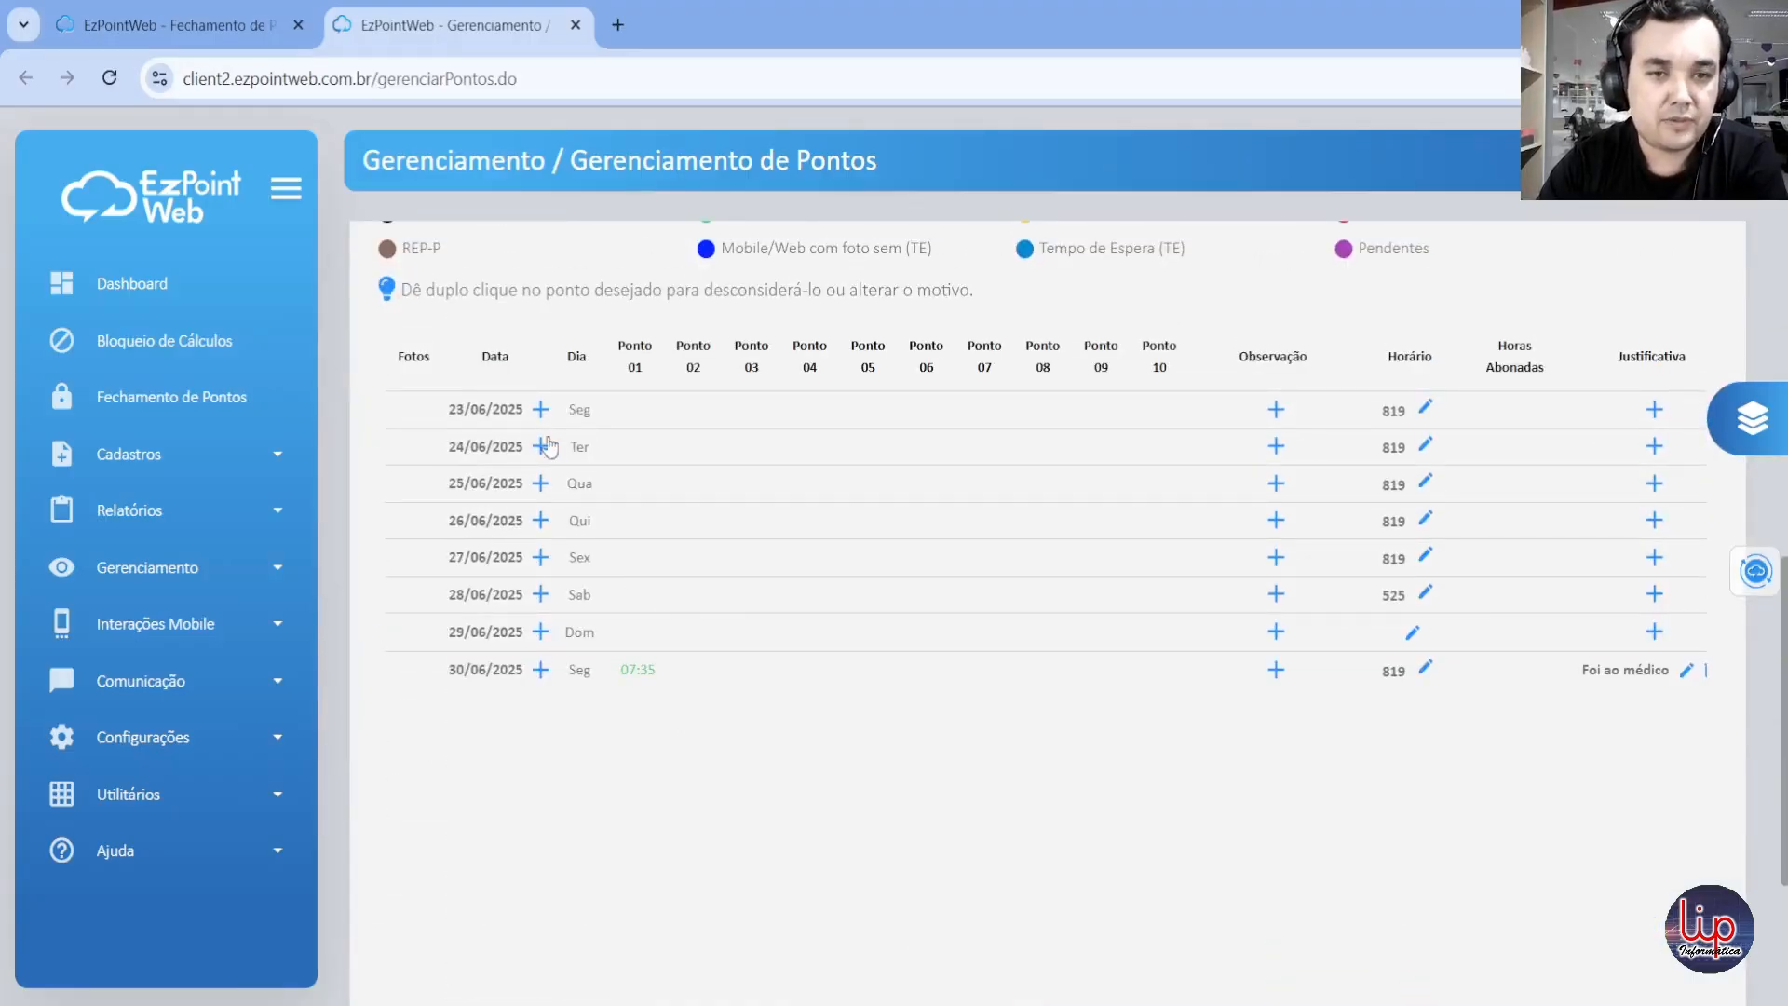
Step: Try to add a point and a justification on 23/06/2025 and to edit the 07:35 point on 30/06/2025
{"action": "left_click", "coordinate": [538, 408]}
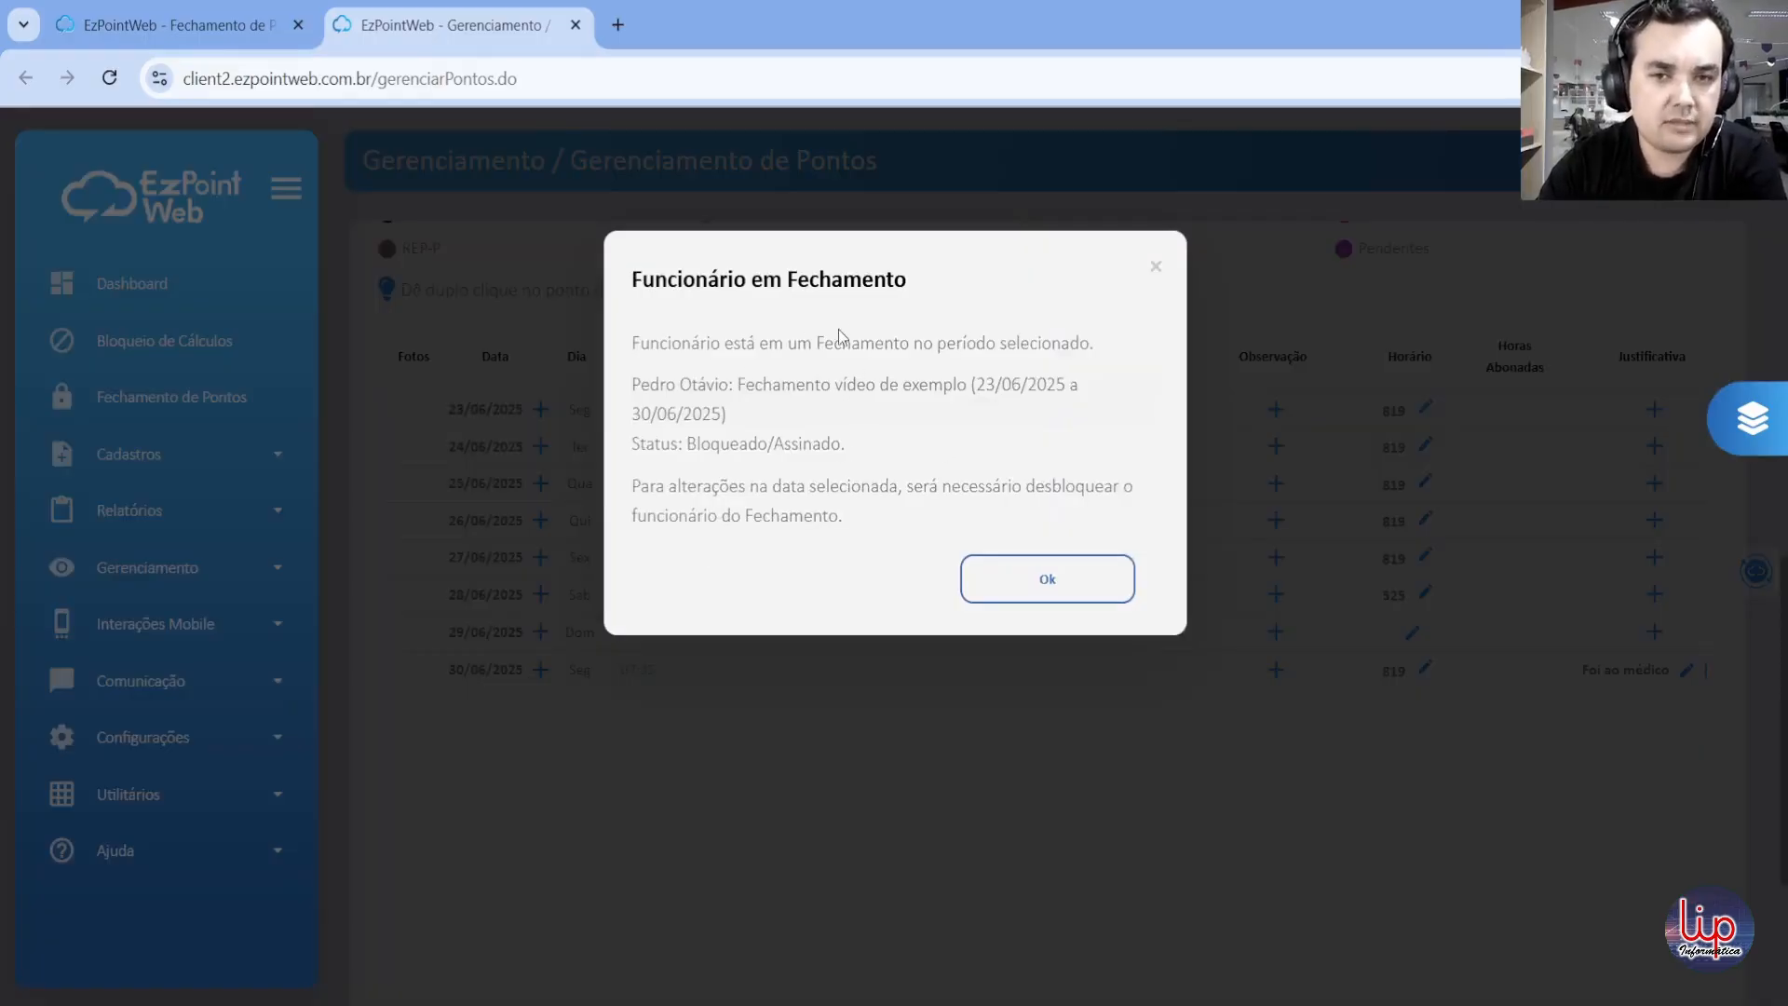
{"action": "left_click", "coordinate": [1154, 267]}
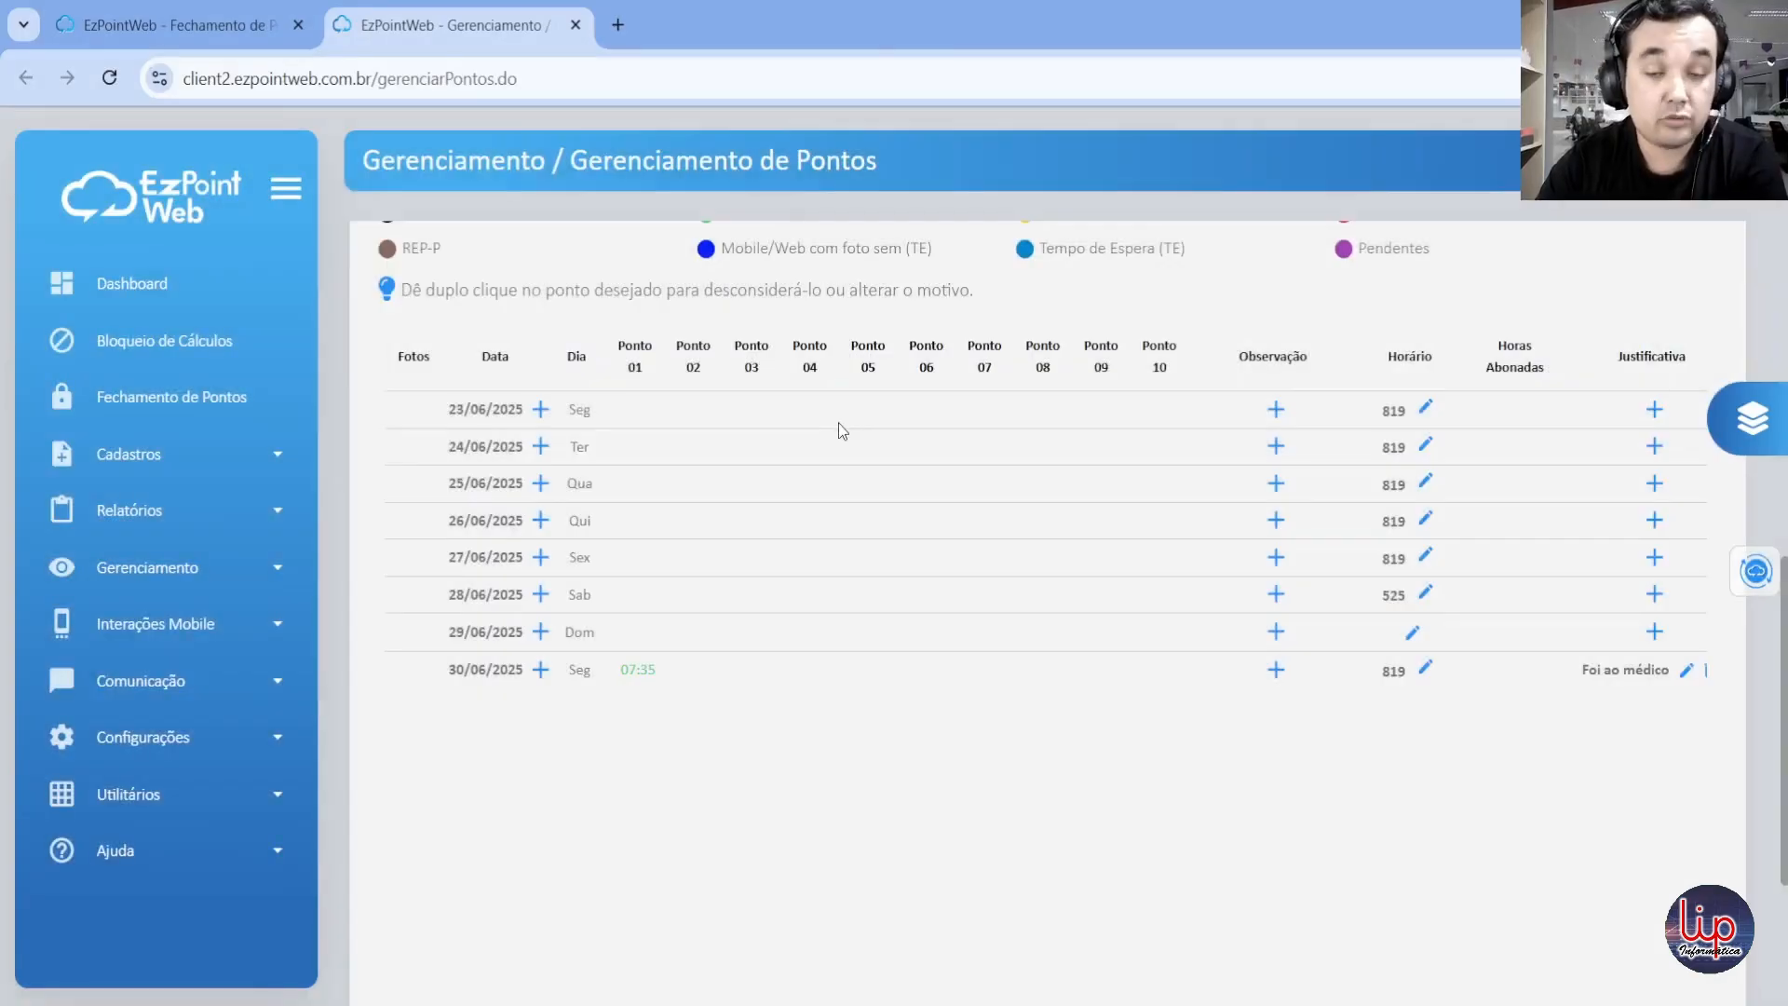
{"action": "left_click", "coordinate": [1654, 410]}
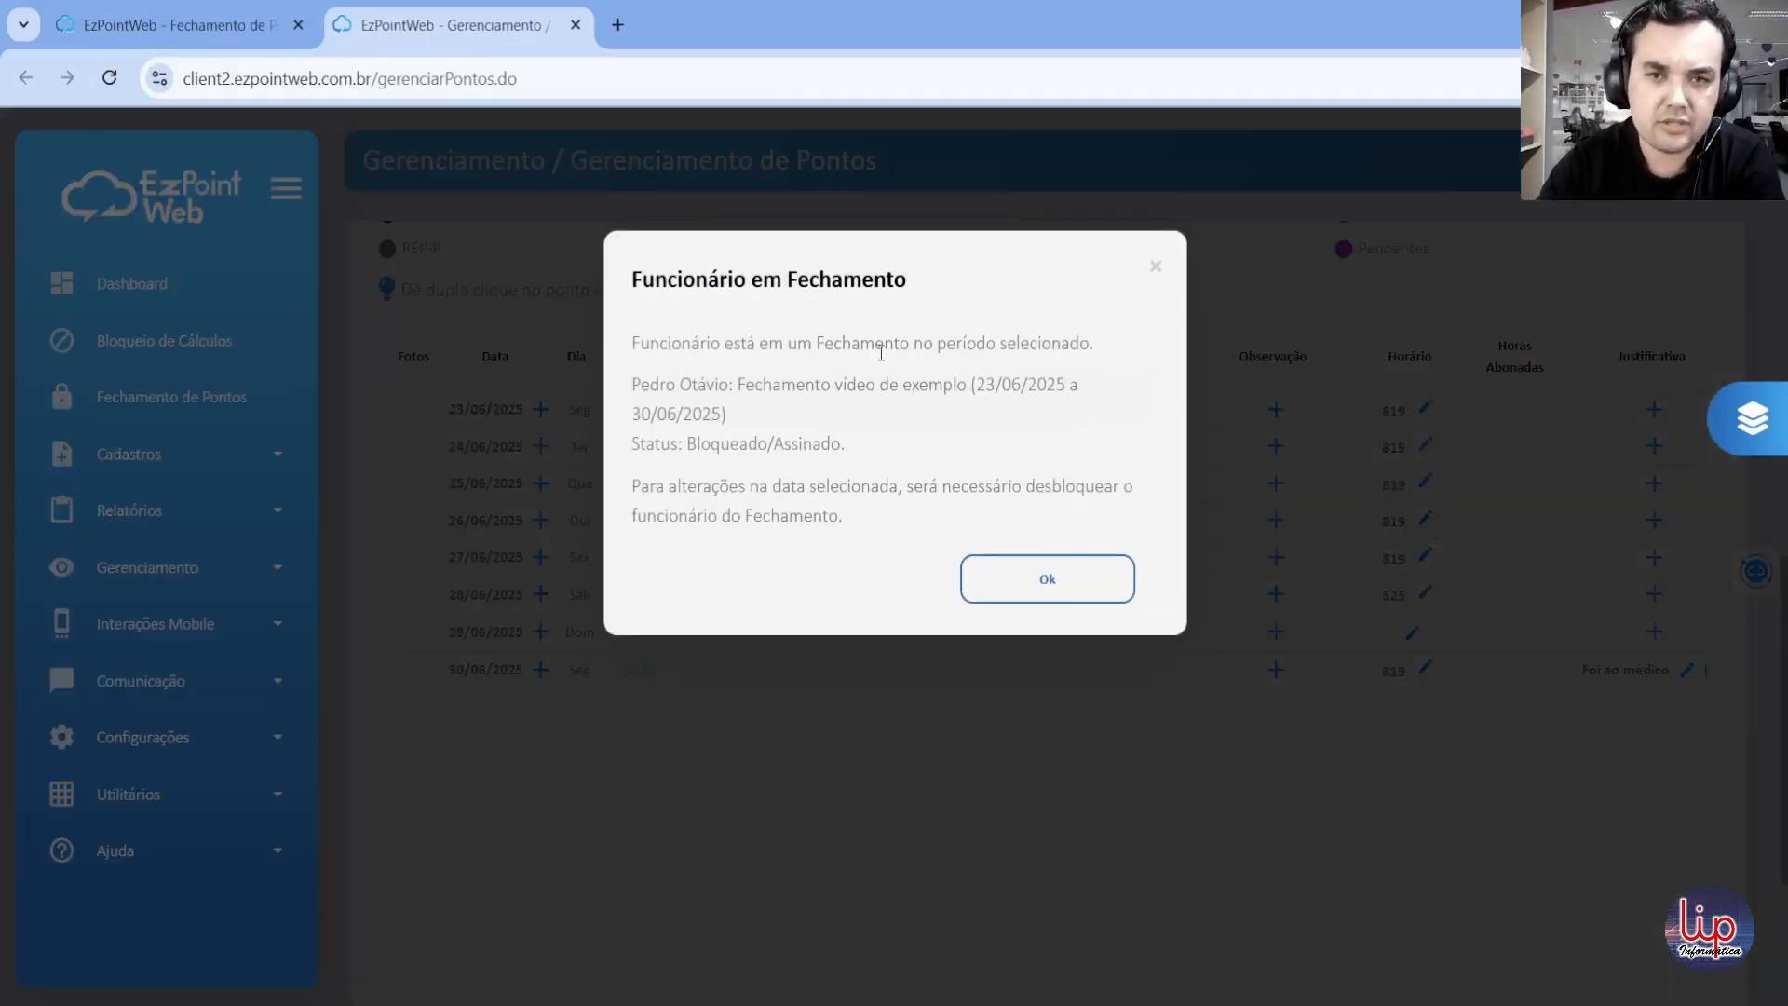
{"action": "left_click", "coordinate": [1153, 266]}
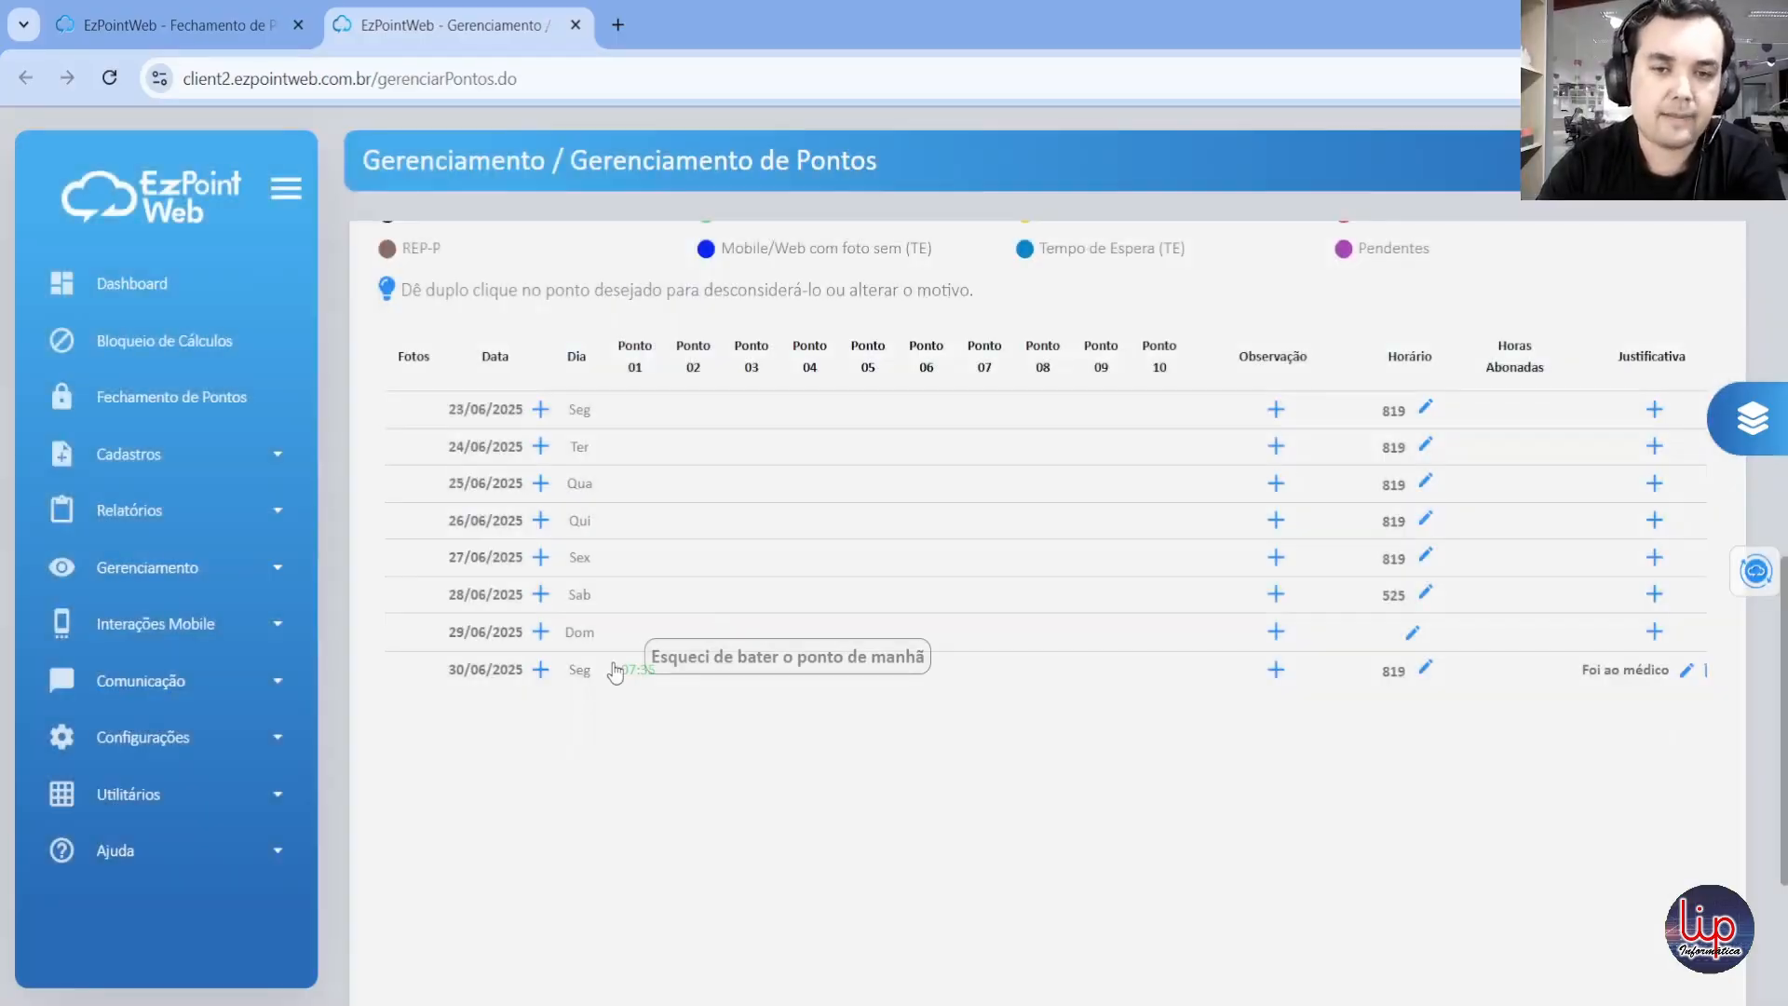
{"action": "double_click", "coordinate": [632, 670]}
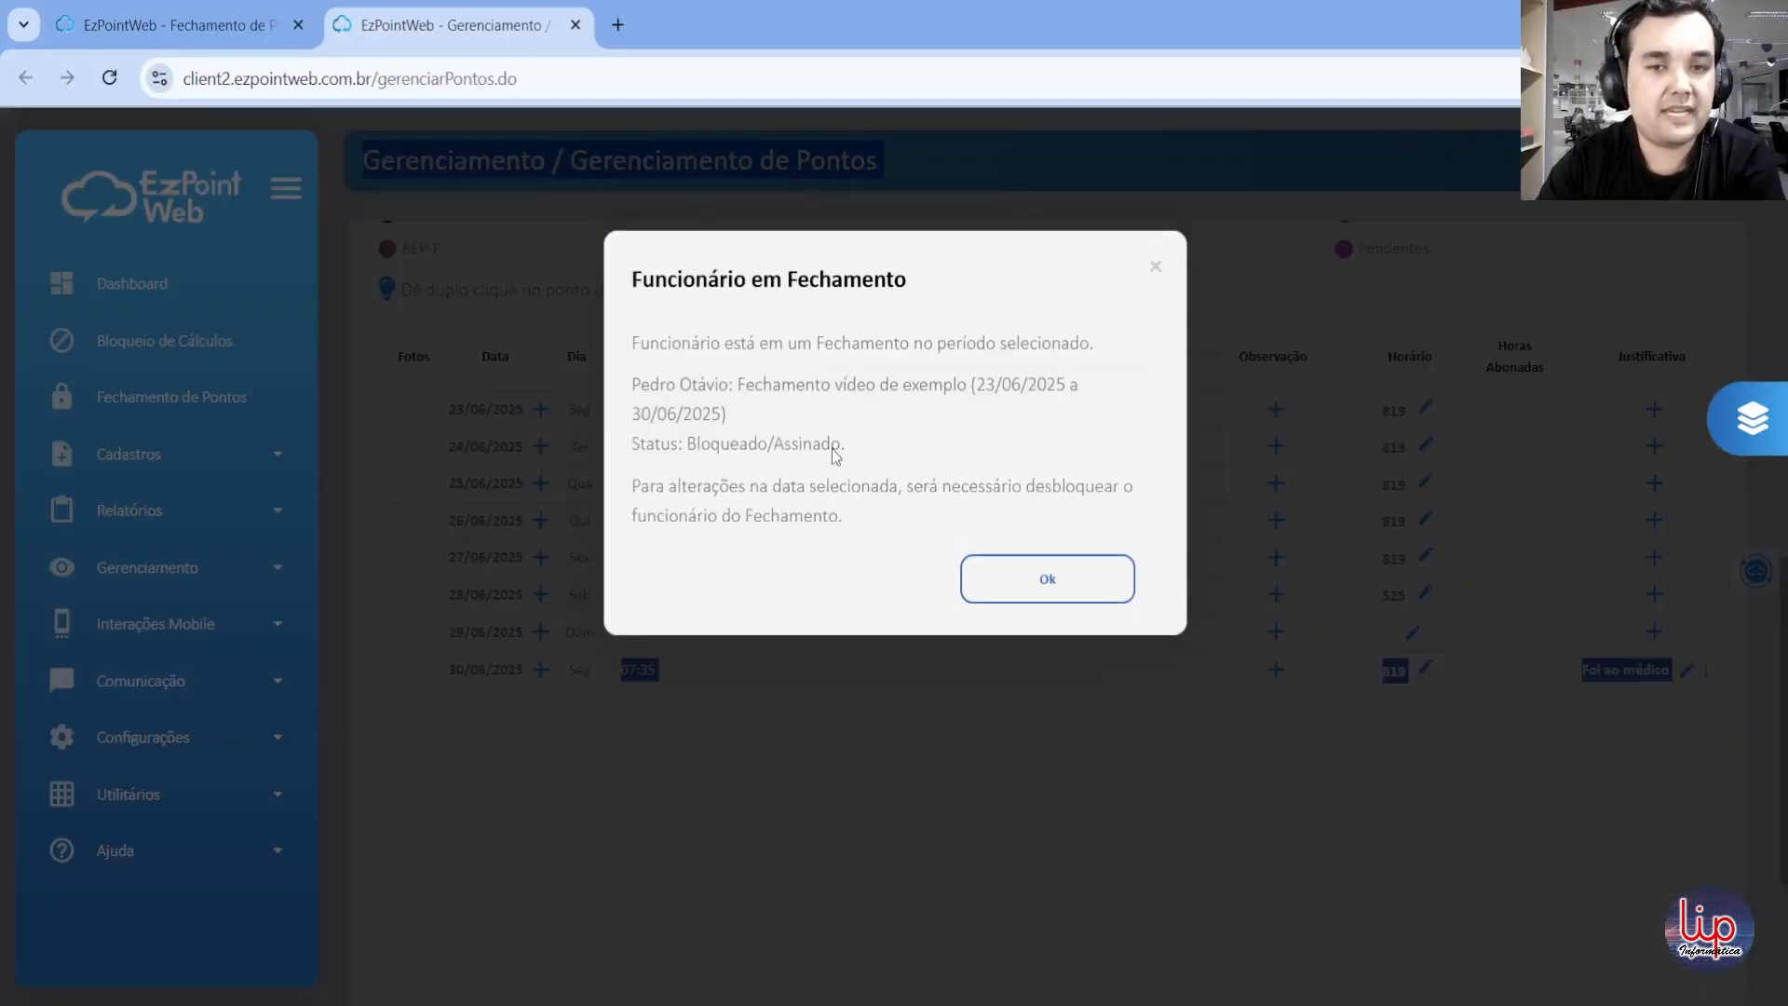
{"action": "left_click", "coordinate": [1141, 876]}
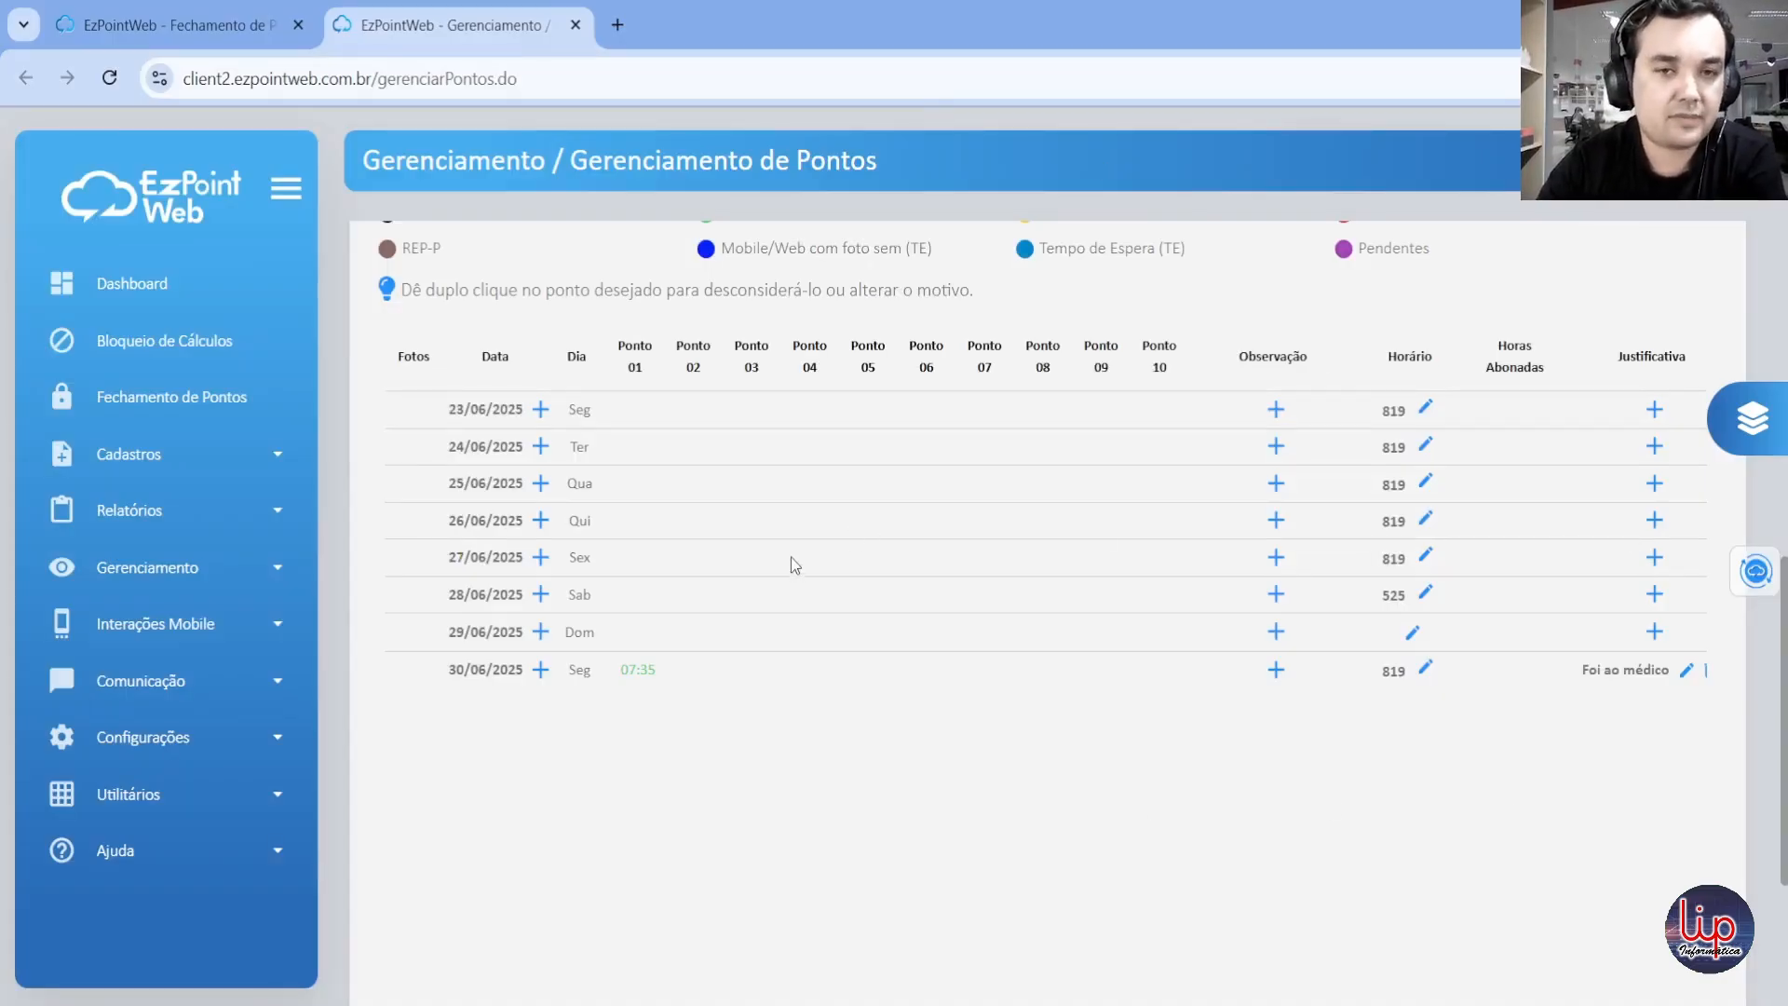
Step: Return to the list of closings and open "Fechamento vídeo de exemplo", which is in progress, for editing
{"action": "left_click", "coordinate": [277, 11]}
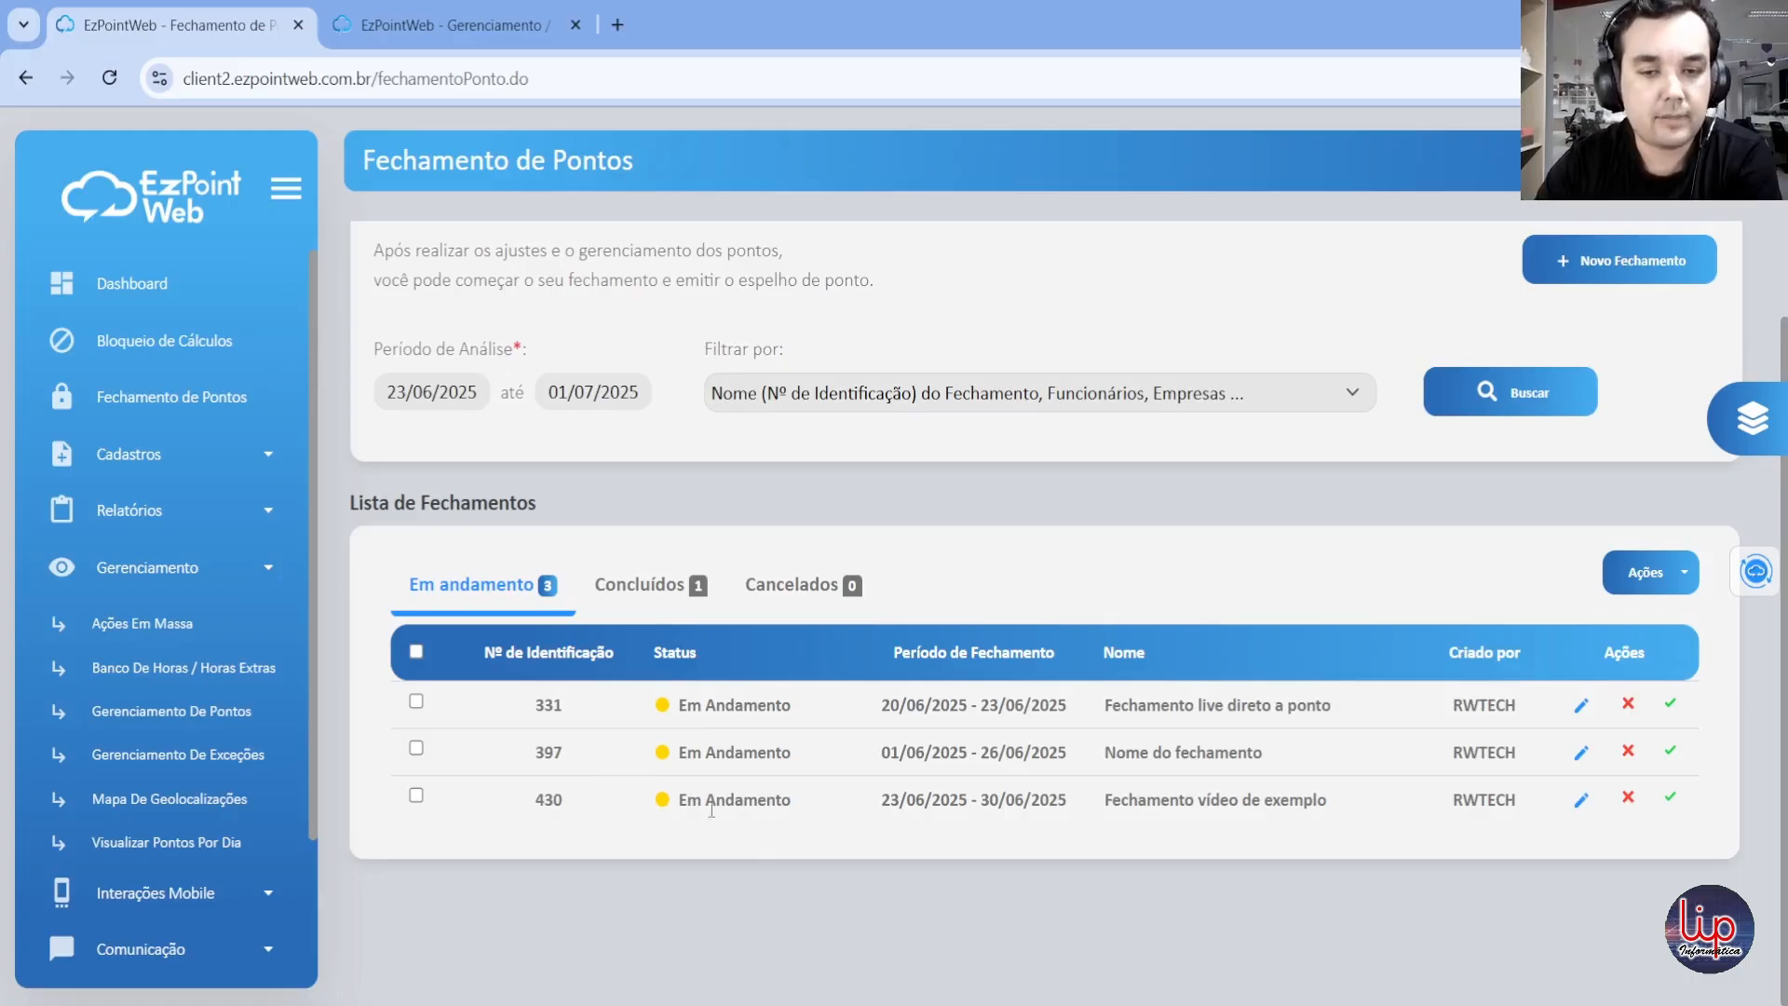
{"action": "left_click_drag", "start_coordinate": [677, 799], "coordinate": [791, 801]}
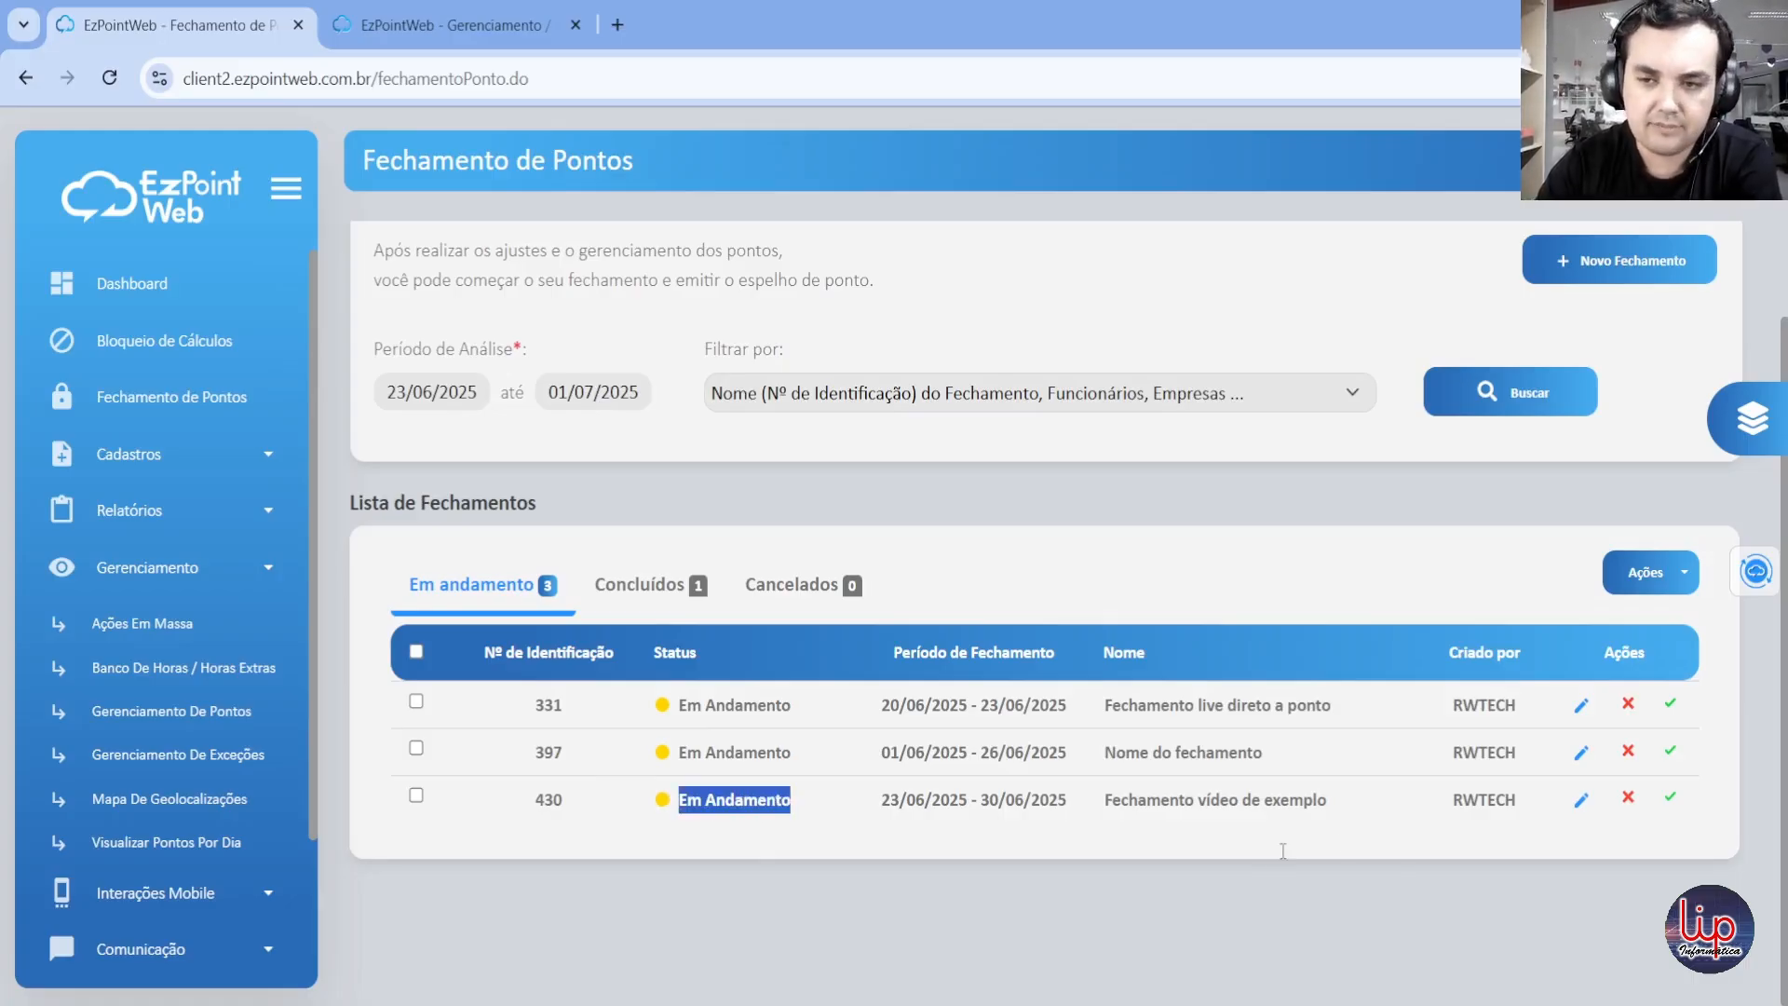
{"action": "left_click", "coordinate": [1581, 800]}
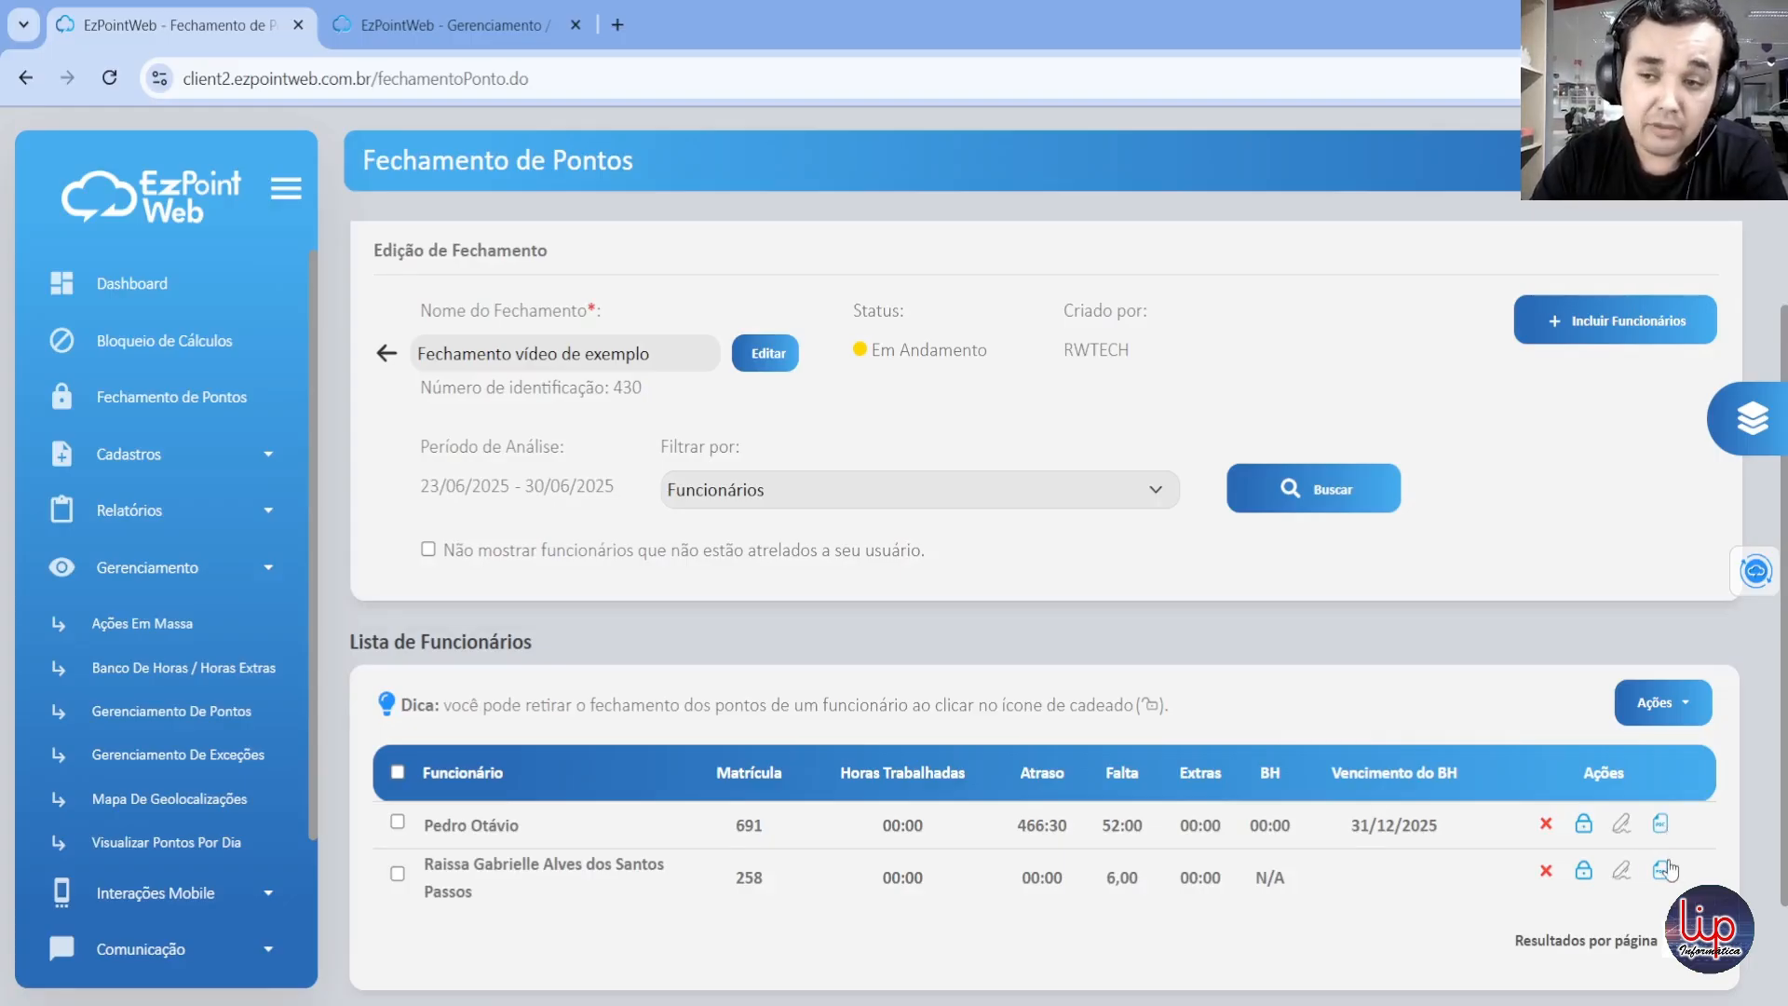
Step: Display the first employee's Espelho de Pontos in PDF format and enlarge the report to 150%
{"action": "left_click", "coordinate": [1662, 823]}
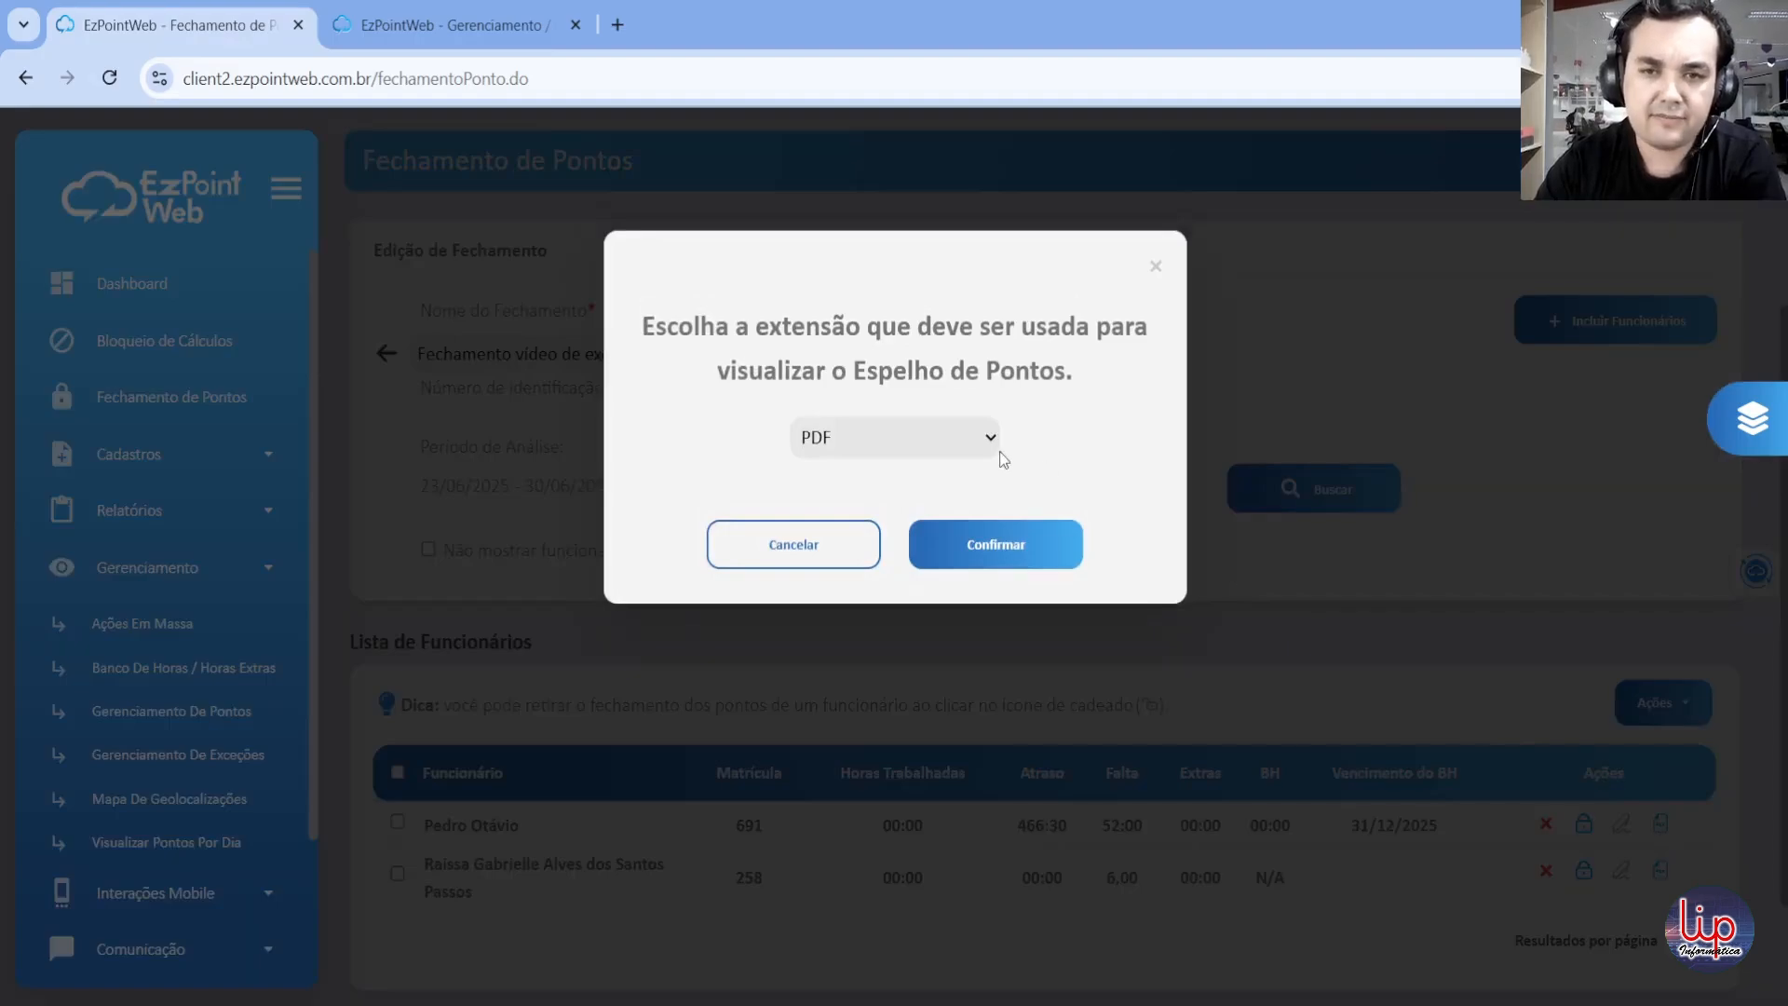
{"action": "left_click", "coordinate": [974, 451]}
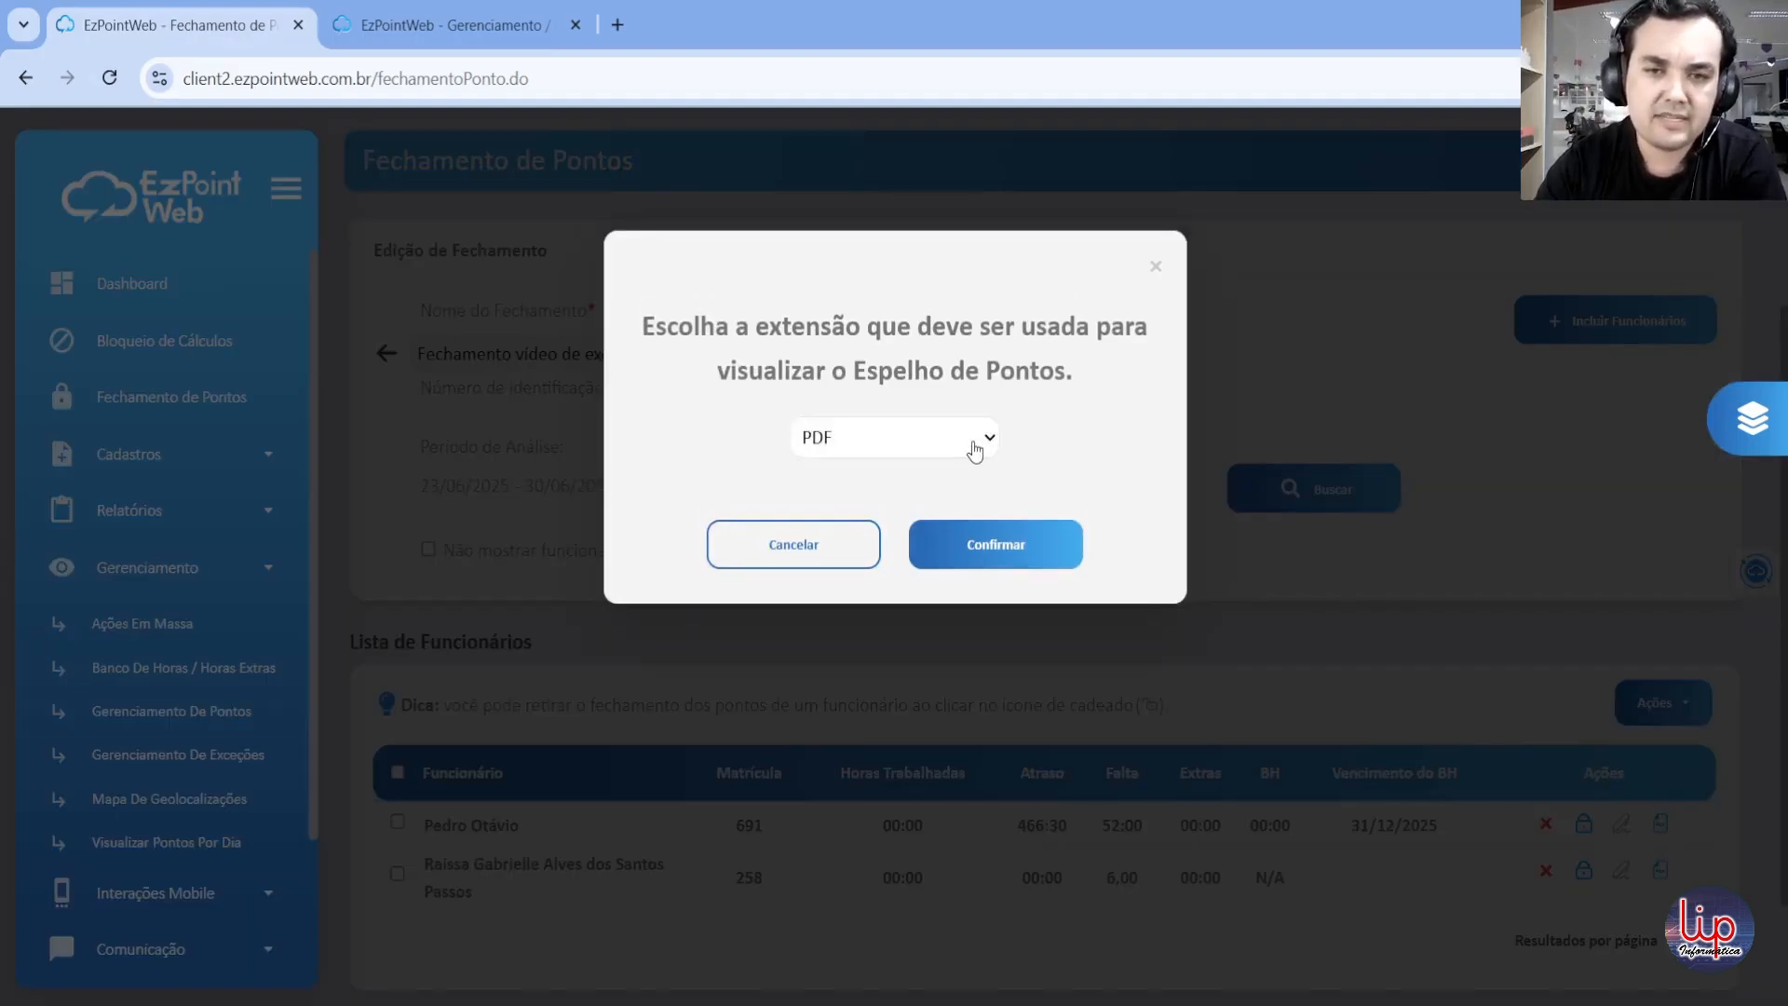
{"action": "left_click", "coordinate": [928, 508]}
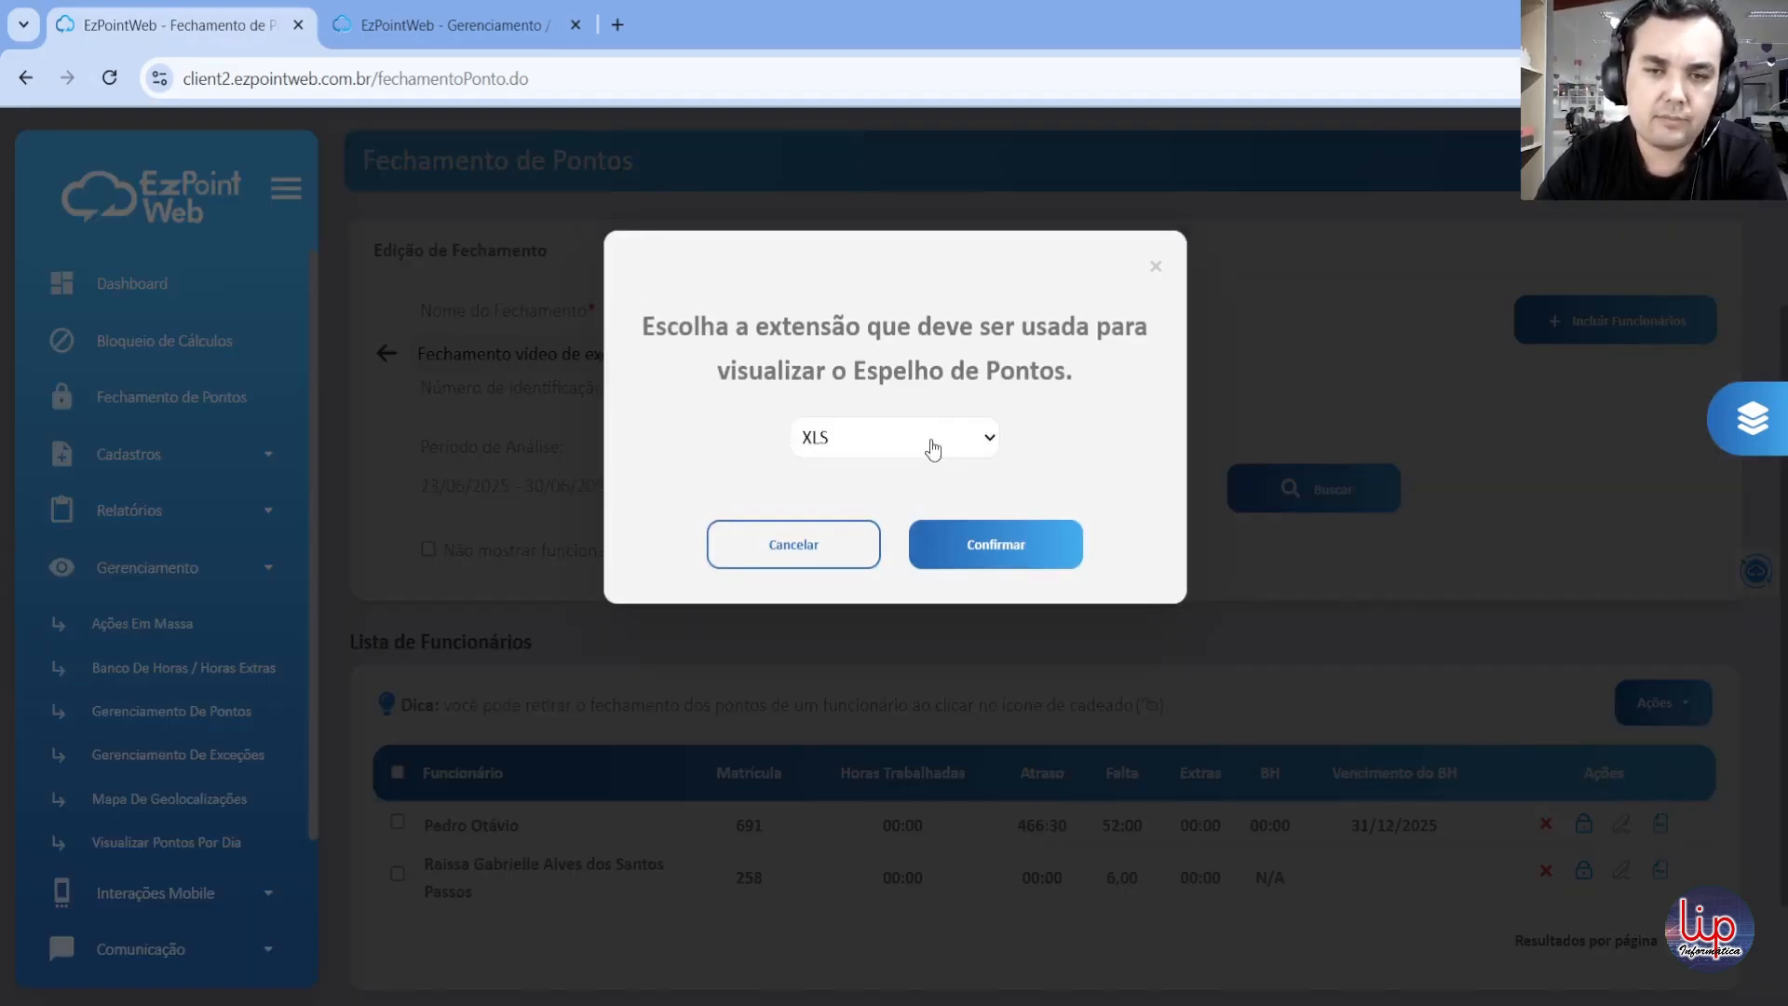
{"action": "key", "text": "Up"}
{"action": "left_click", "coordinate": [1032, 554]}
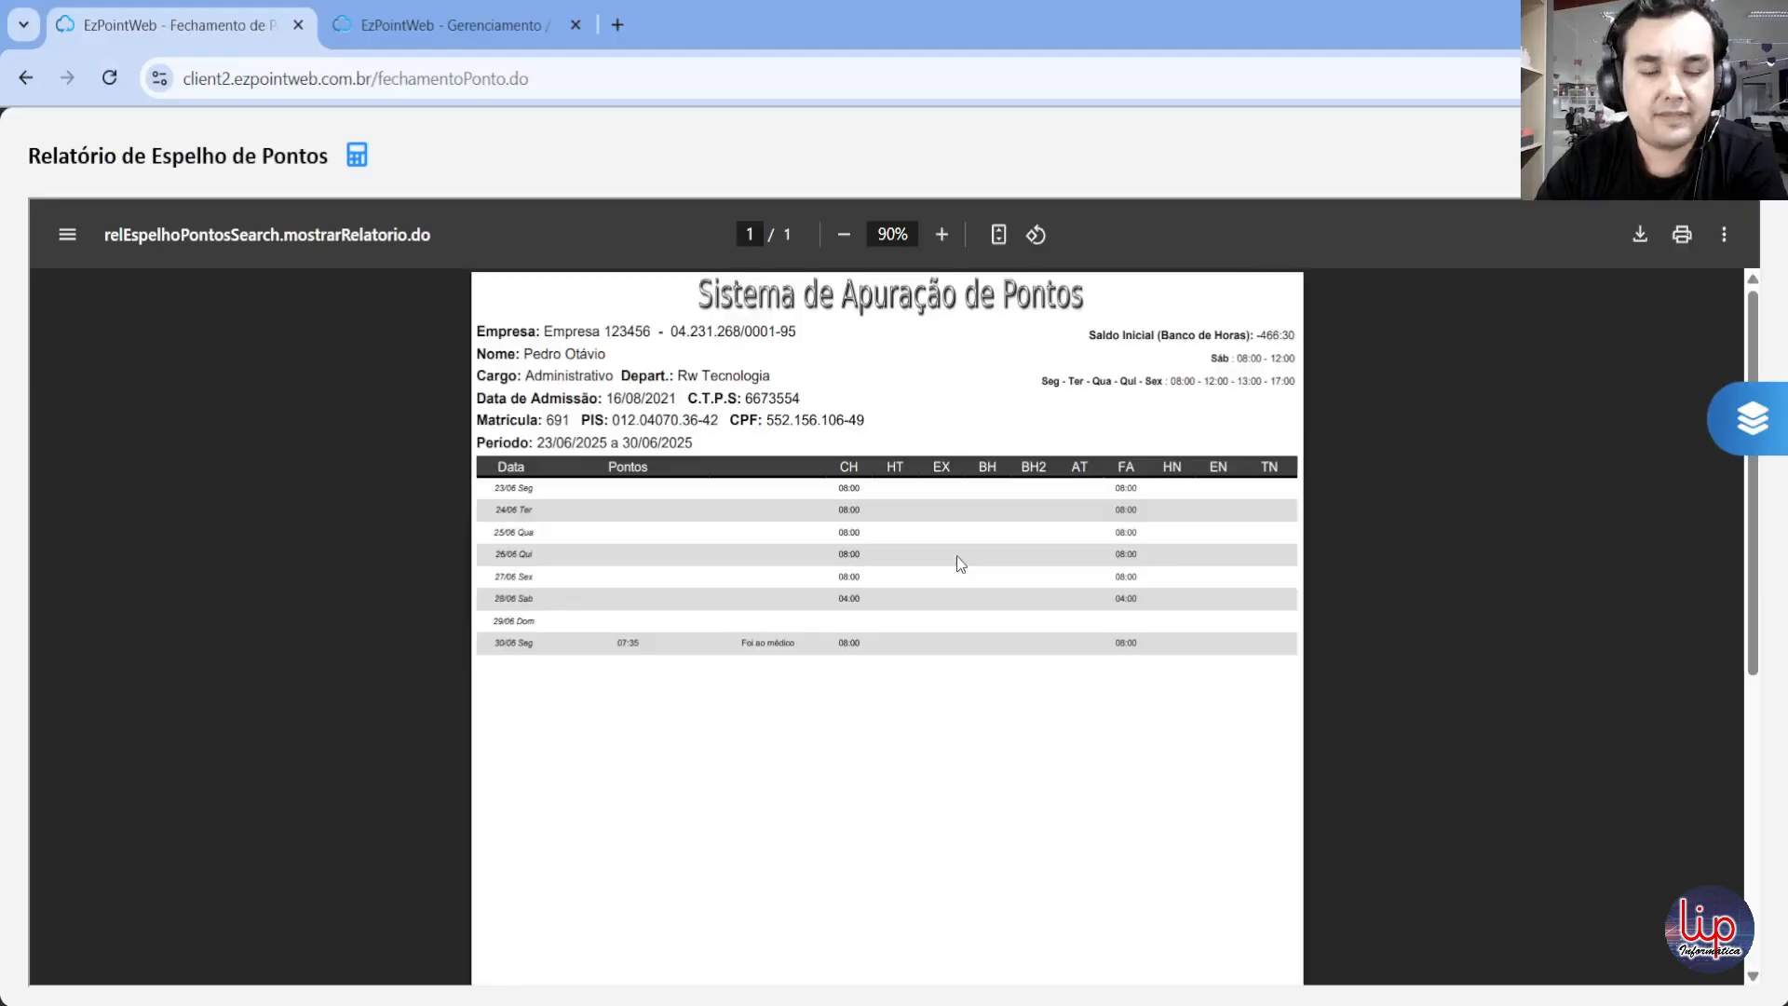
{"action": "left_click", "coordinate": [942, 235]}
{"action": "left_click", "coordinate": [941, 235]}
{"action": "left_click", "coordinate": [941, 235]}
{"action": "left_click", "coordinate": [942, 235]}
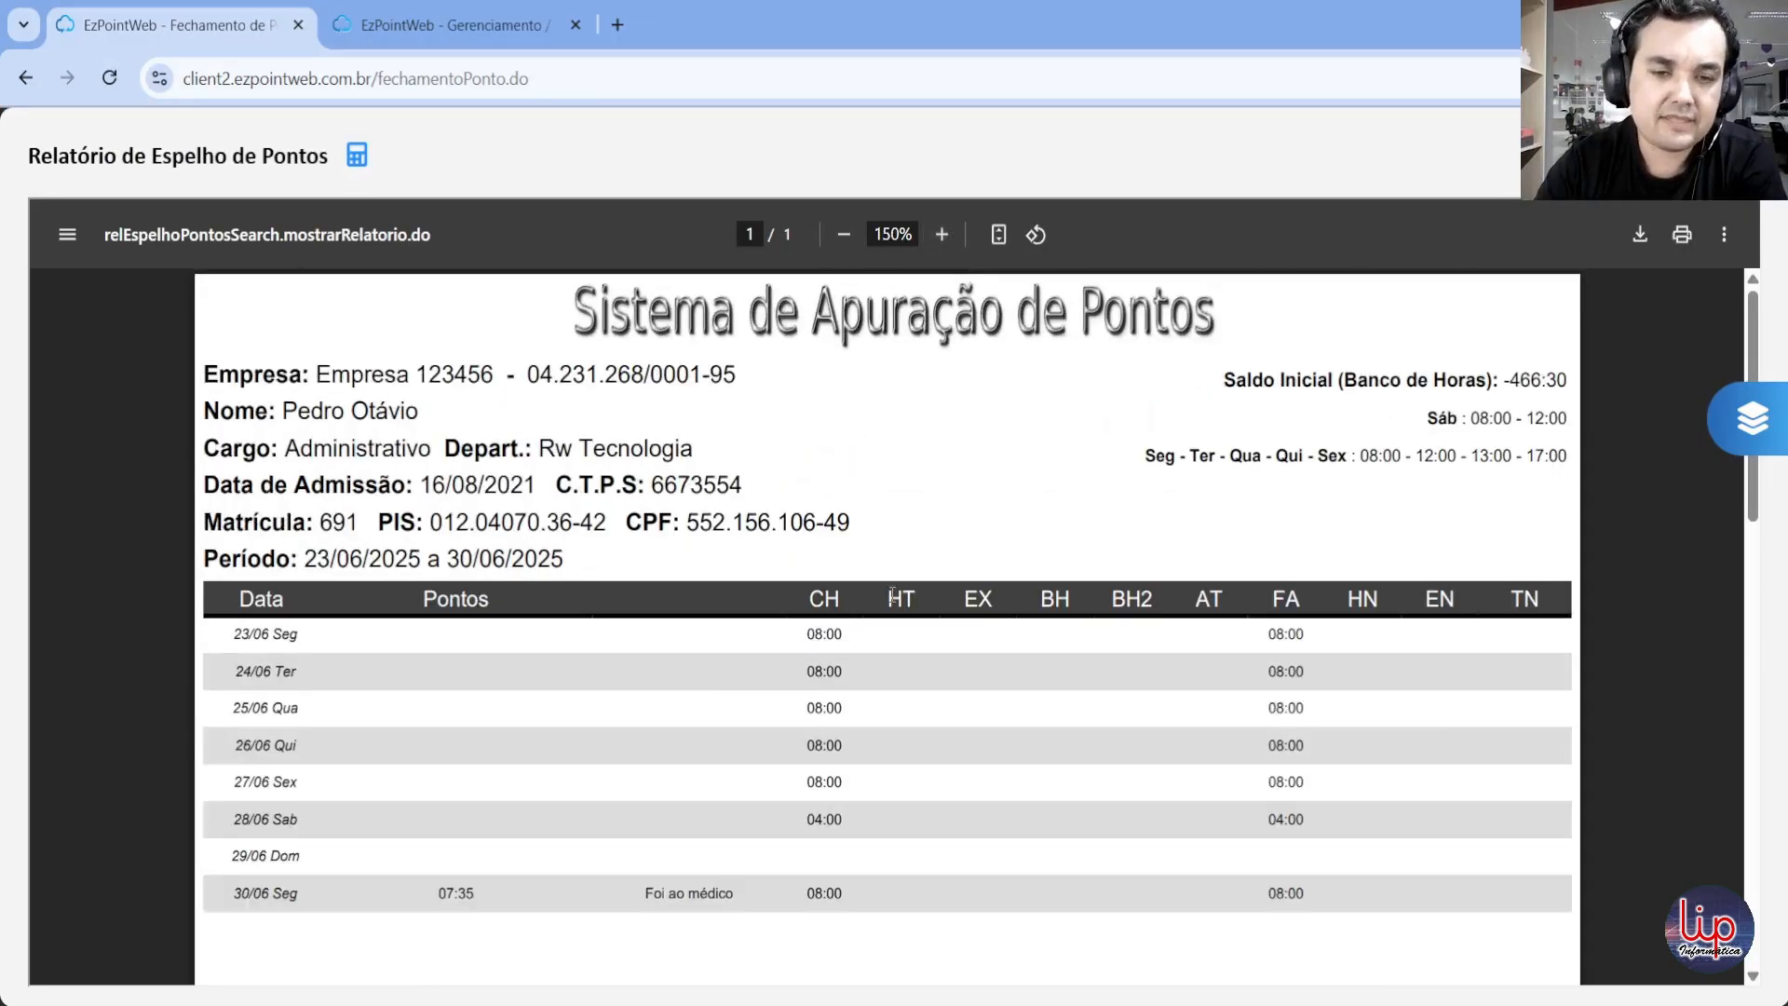
Step: Review the daily rows of the employee's Espelho de Pontos report, close it and return to the list of closings
{"action": "scroll", "coordinate": [852, 766], "scroll_direction": "down", "scroll_amount": 3}
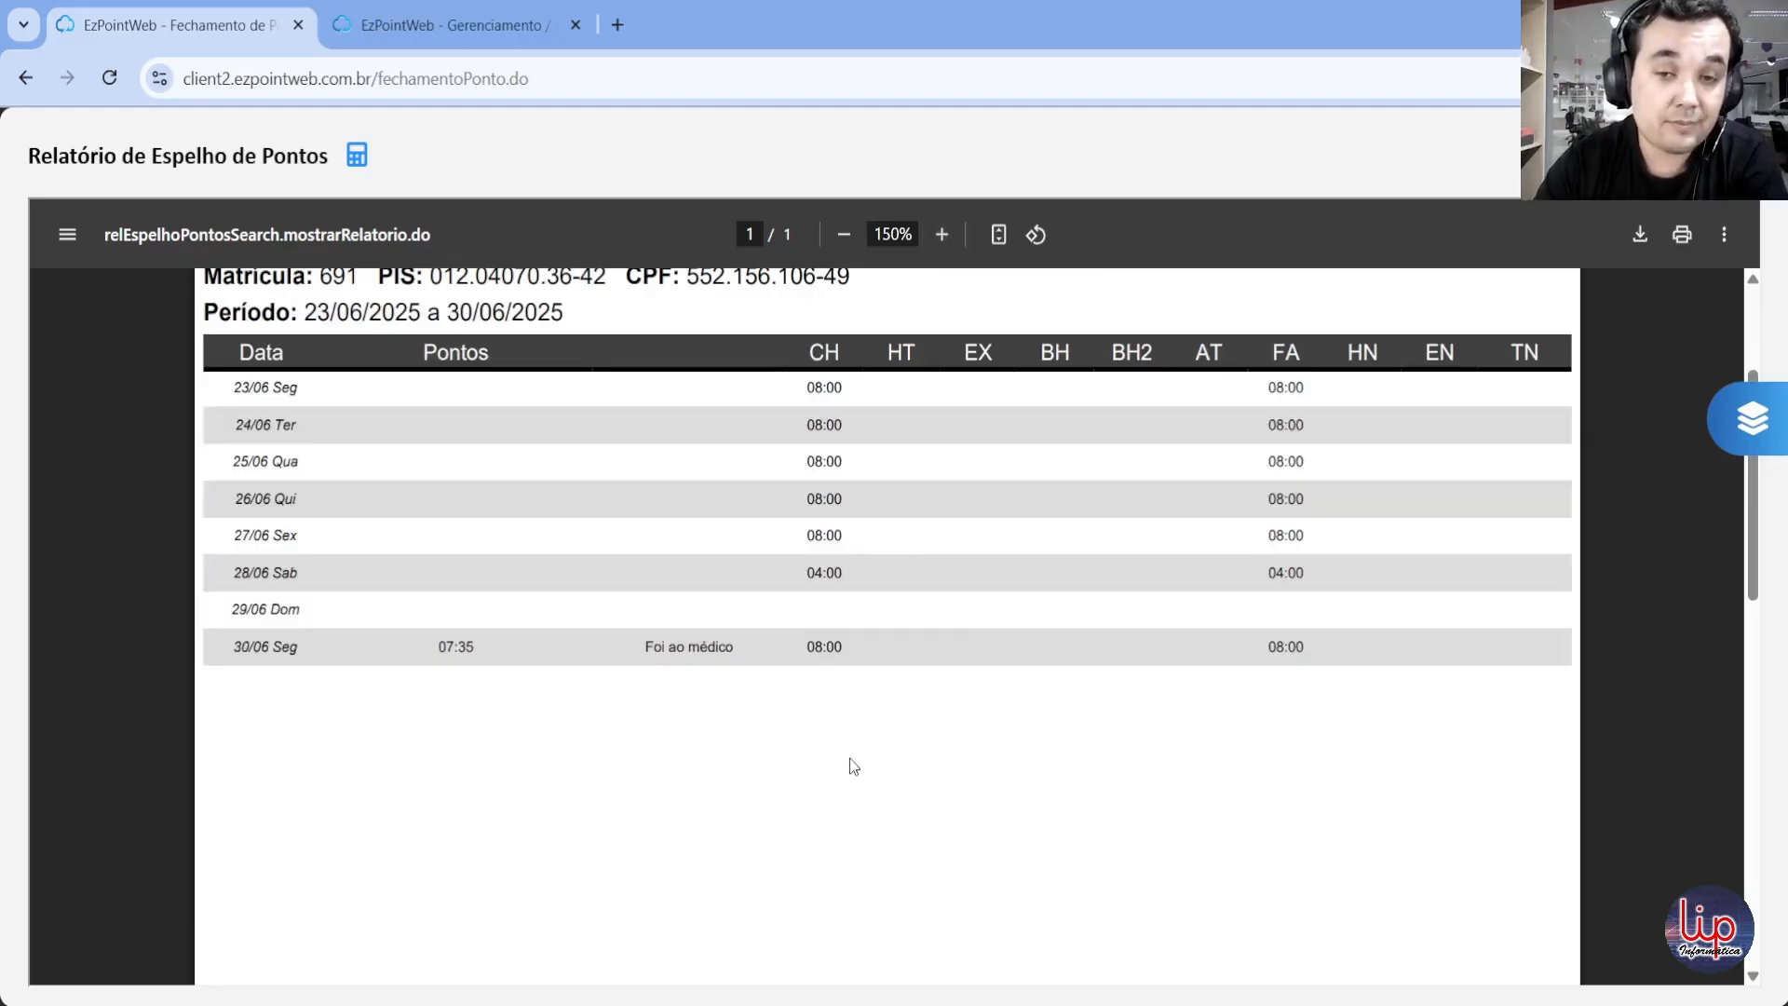
{"action": "scroll", "coordinate": [969, 596], "scroll_direction": "up", "scroll_amount": 2}
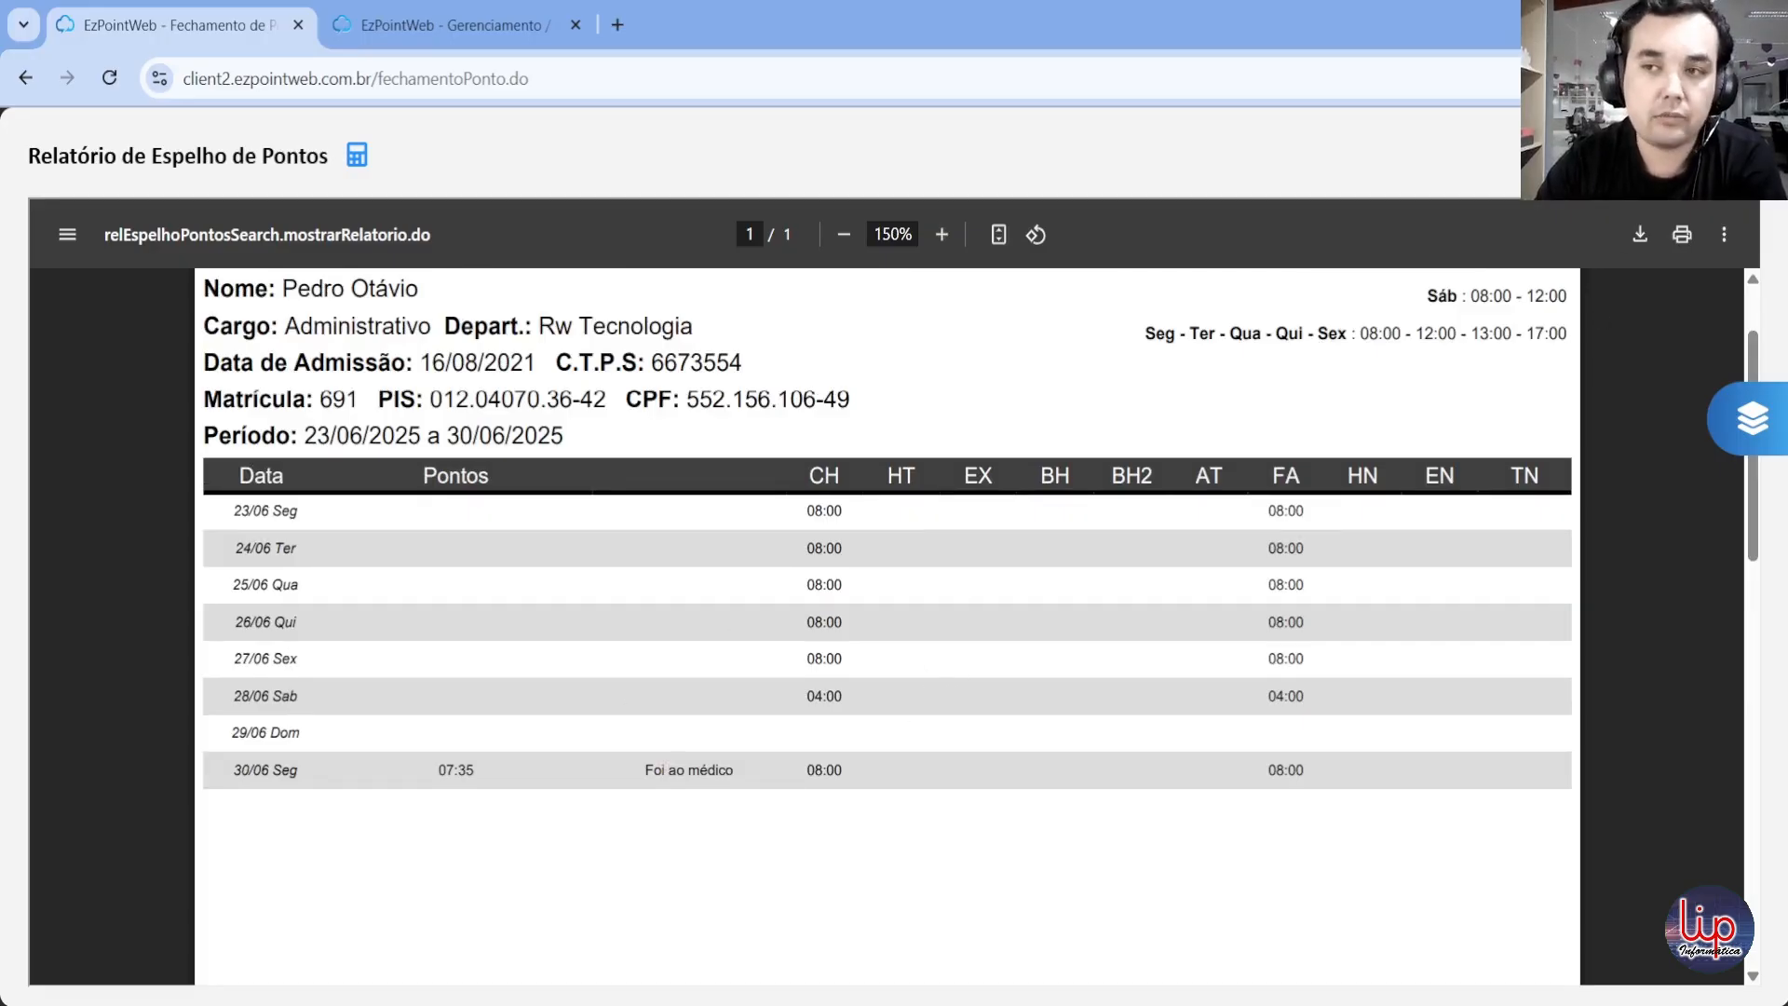
{"action": "key", "text": "Escape"}
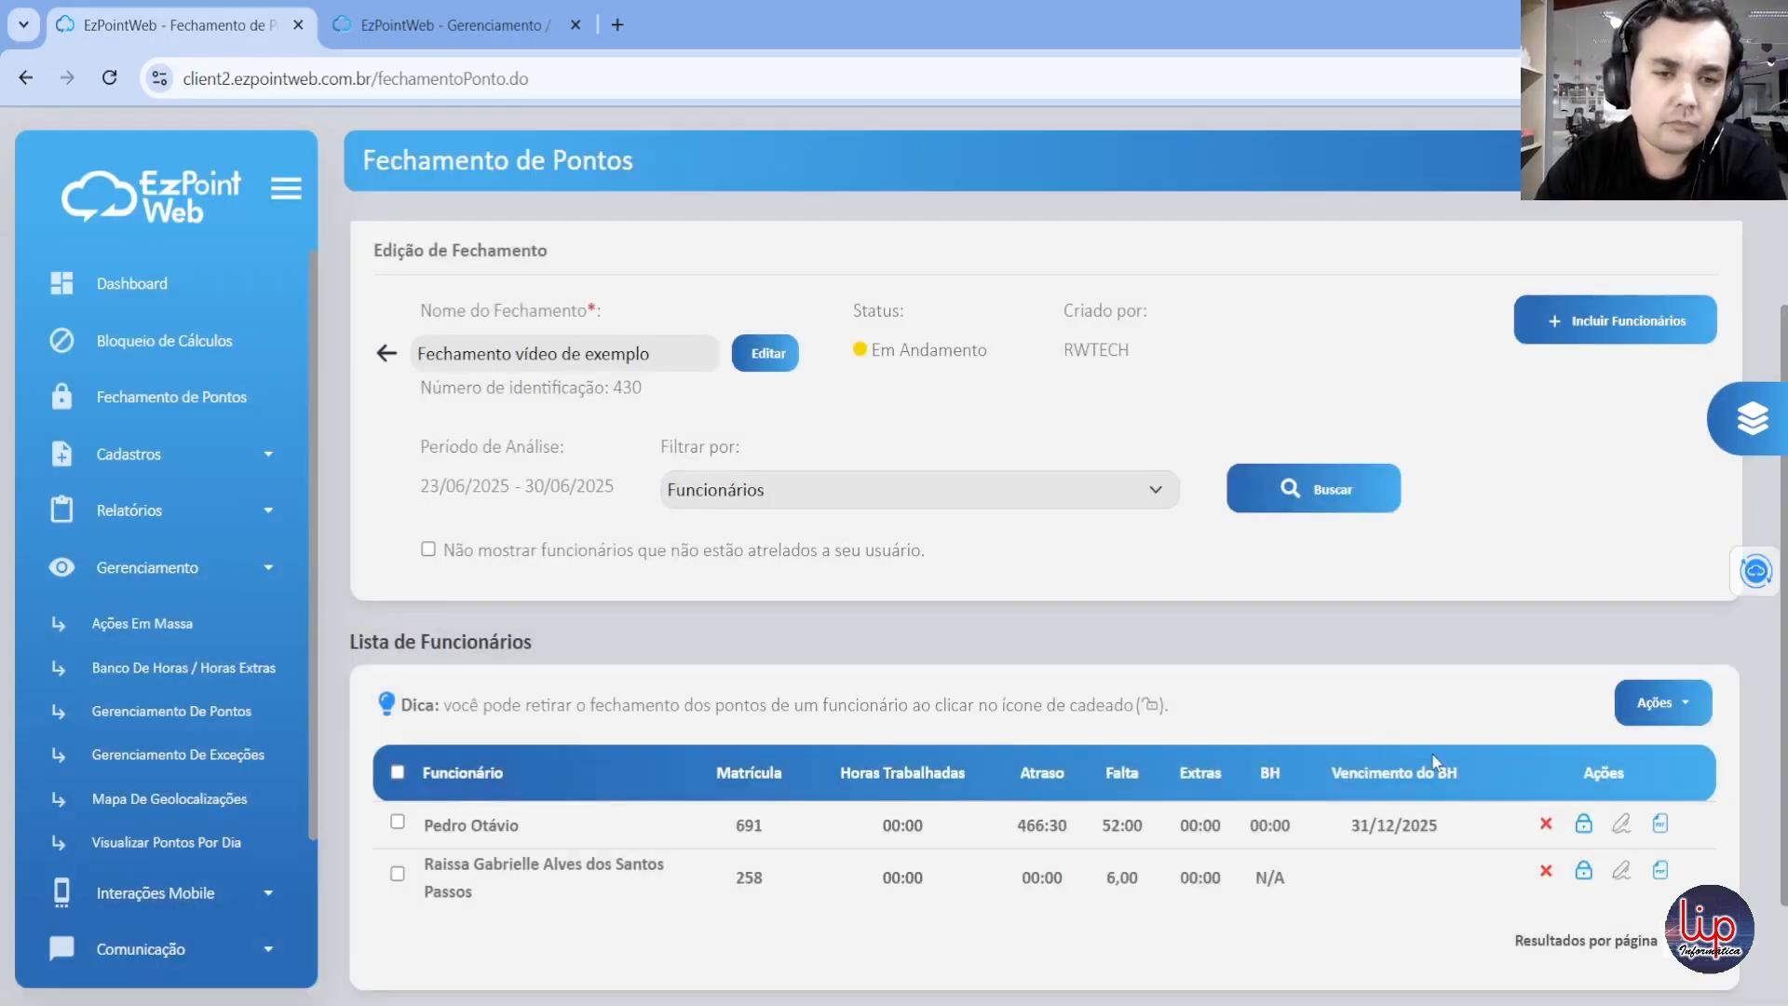
{"action": "left_click", "coordinate": [385, 354]}
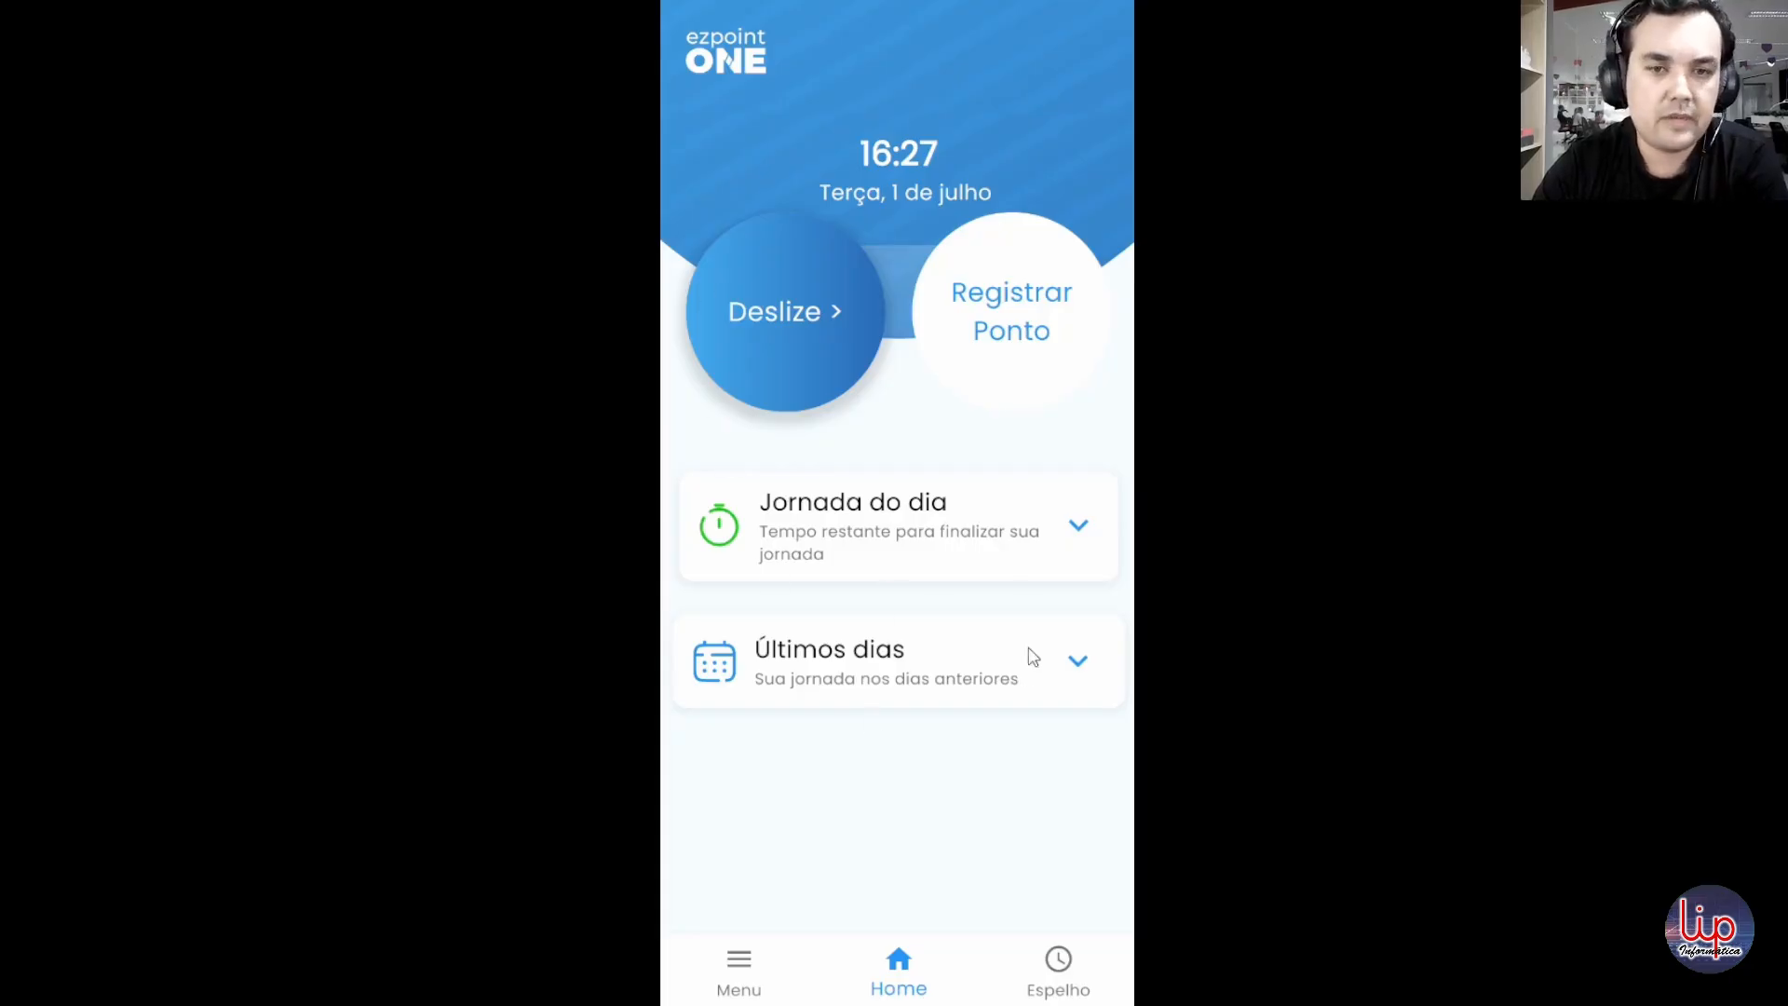
Step: In the ezpoint ONE app, open Assinatura de Espelho, view the pending Espelho de Pontos for 23/06/2025 a 30/06/2025 and close its preview
{"action": "left_click", "coordinate": [739, 975]}
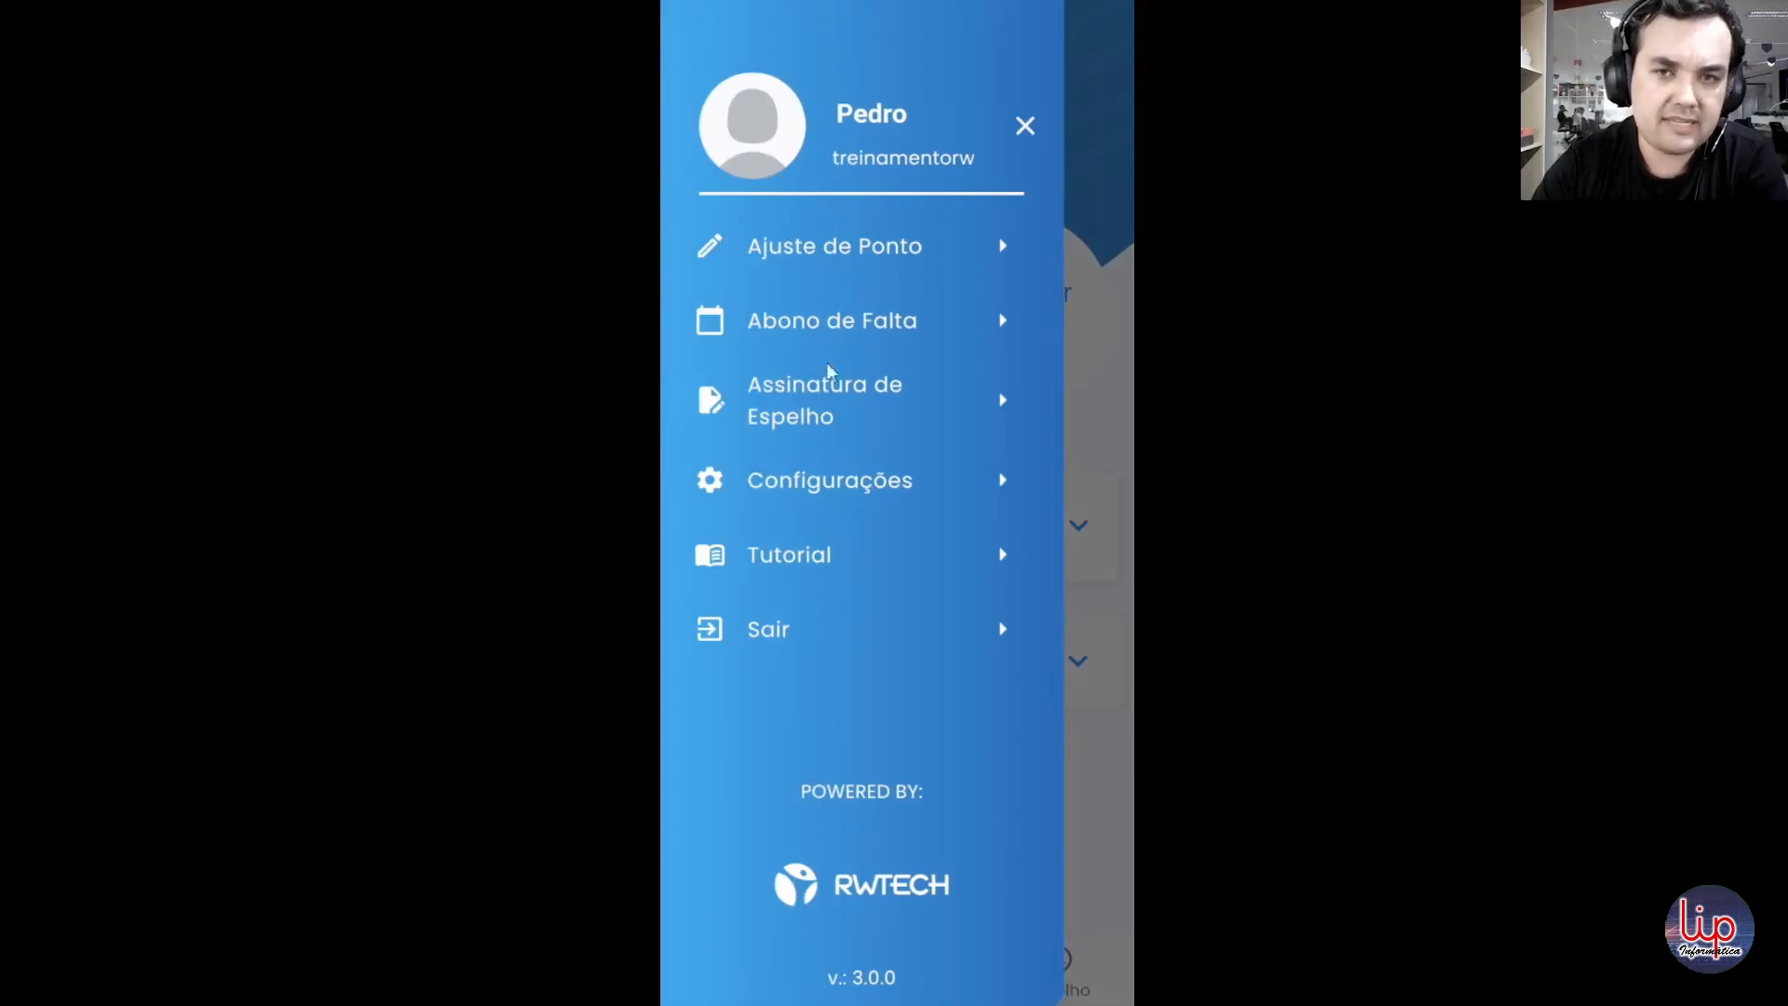
{"action": "left_click", "coordinate": [939, 412]}
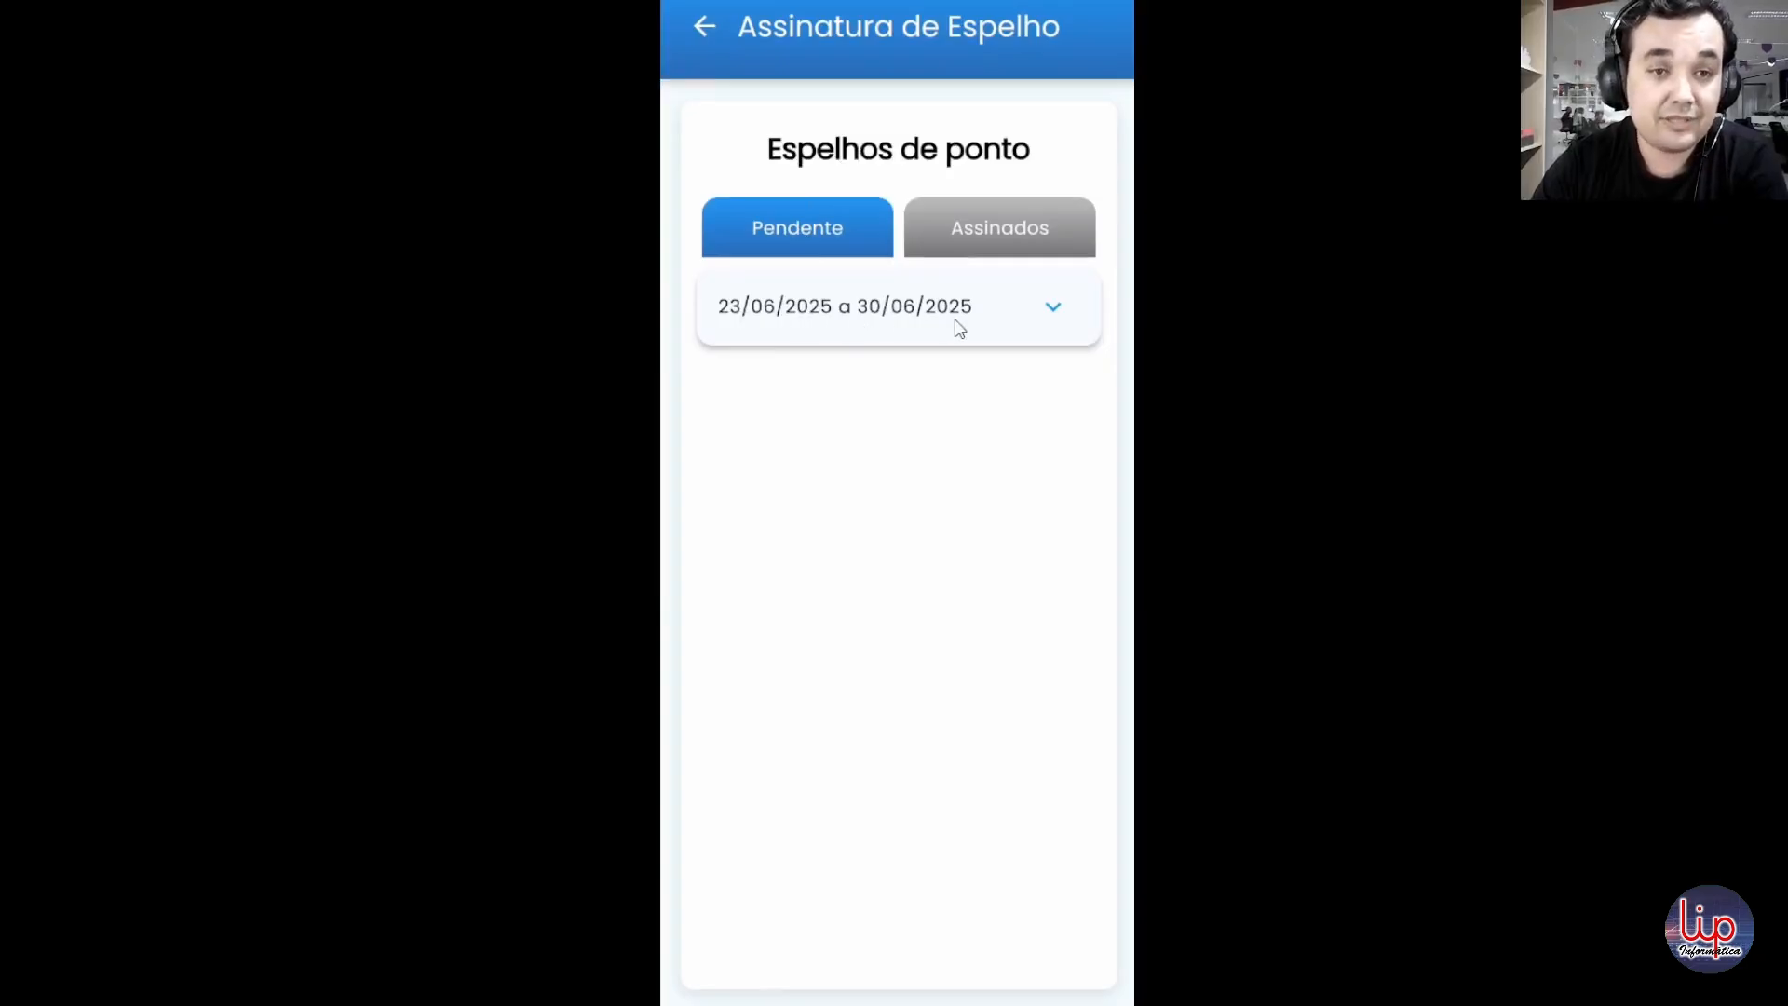
{"action": "left_click", "coordinate": [1046, 305]}
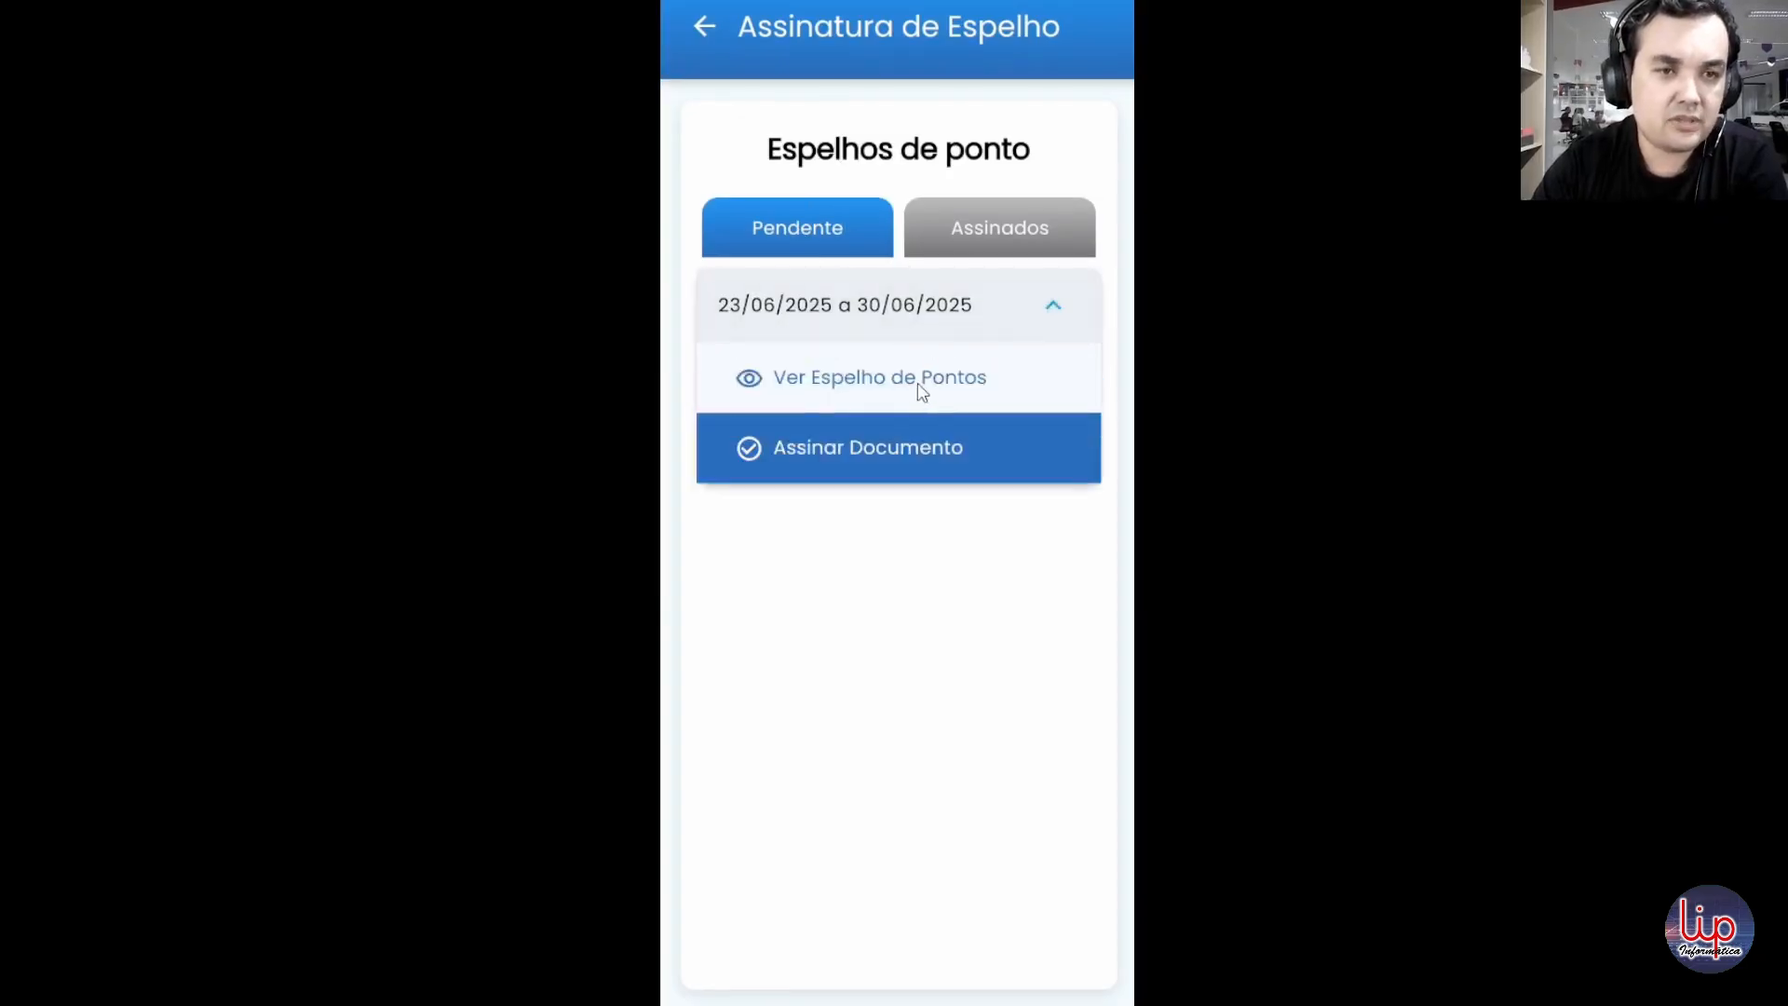
{"action": "left_click", "coordinate": [920, 388]}
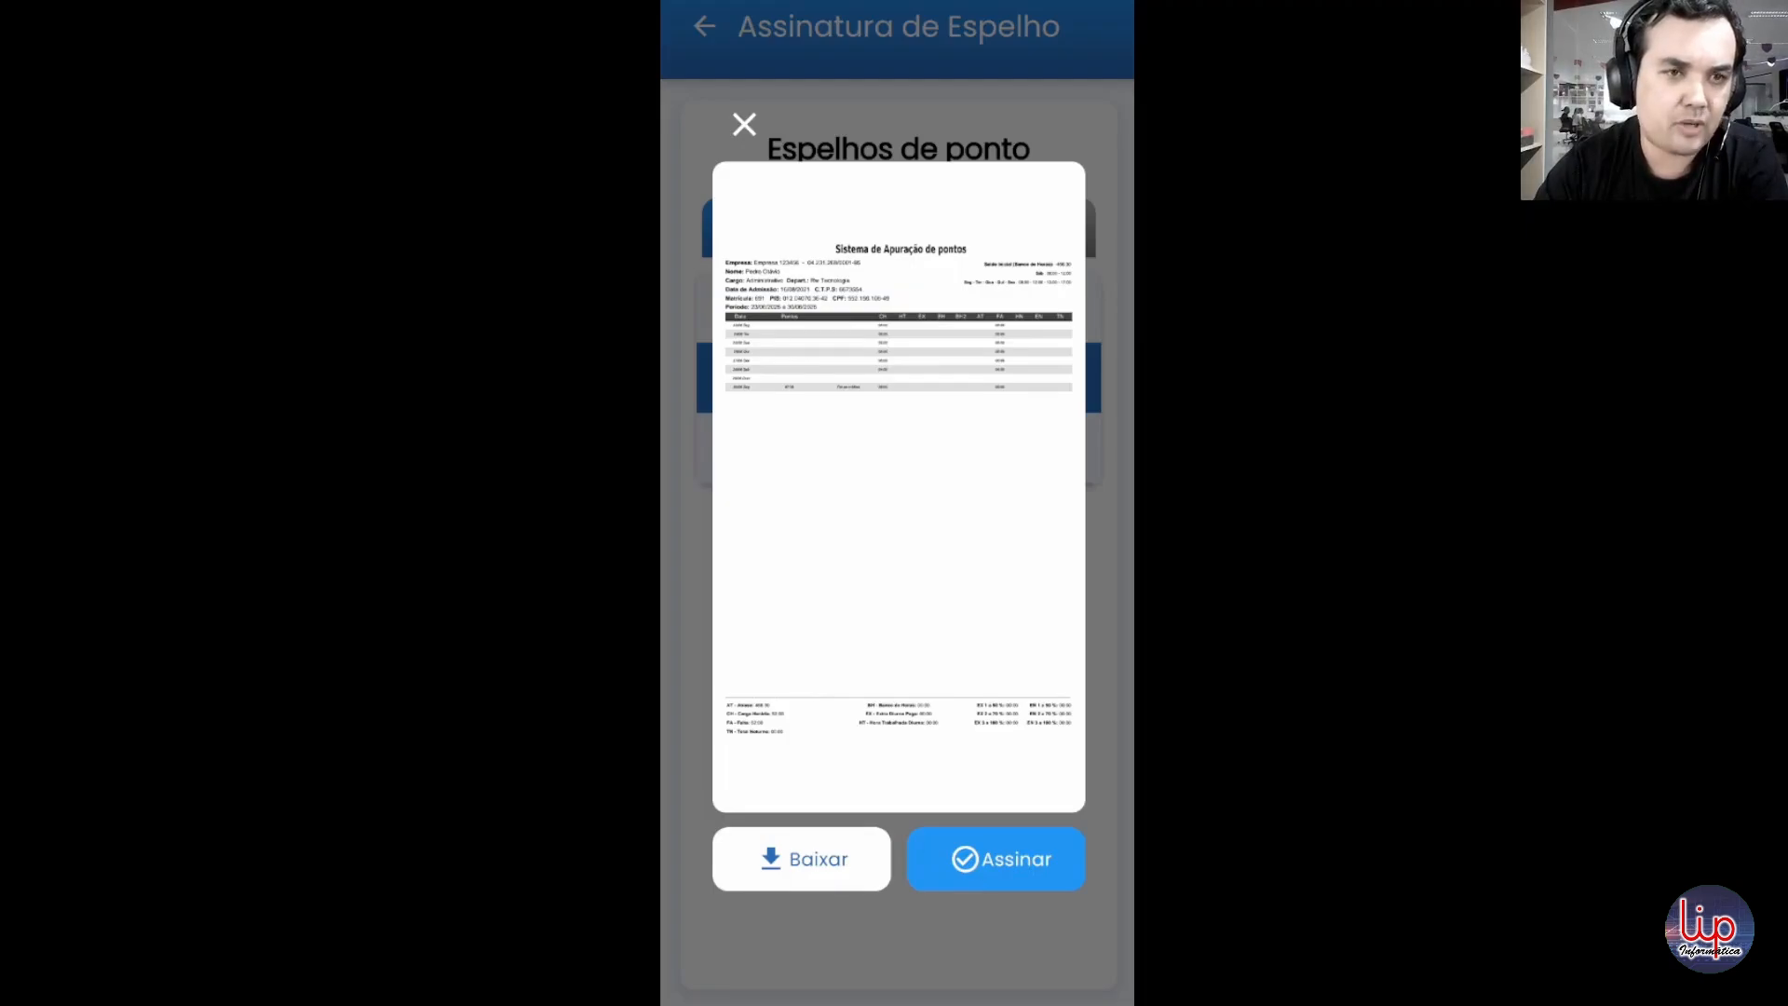
{"action": "left_click", "coordinate": [746, 121]}
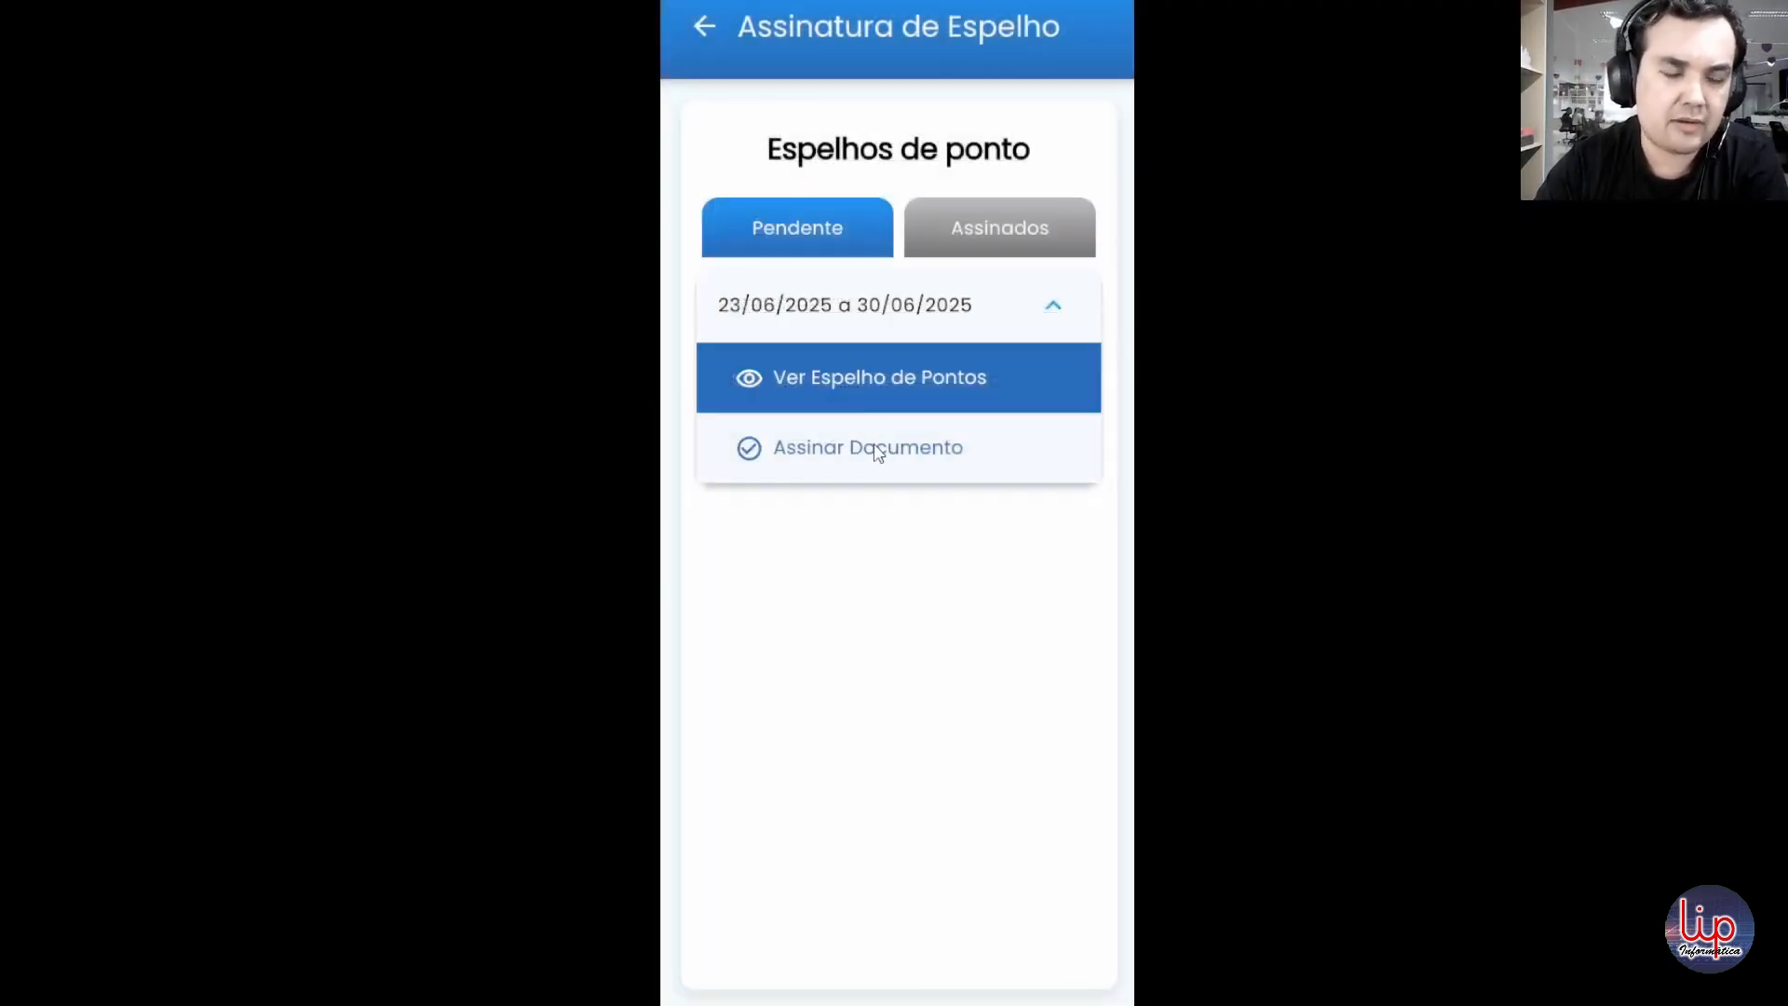
Step: Start signing the pending document and choose to register a new signature as a rubrica
{"action": "left_click", "coordinate": [876, 451]}
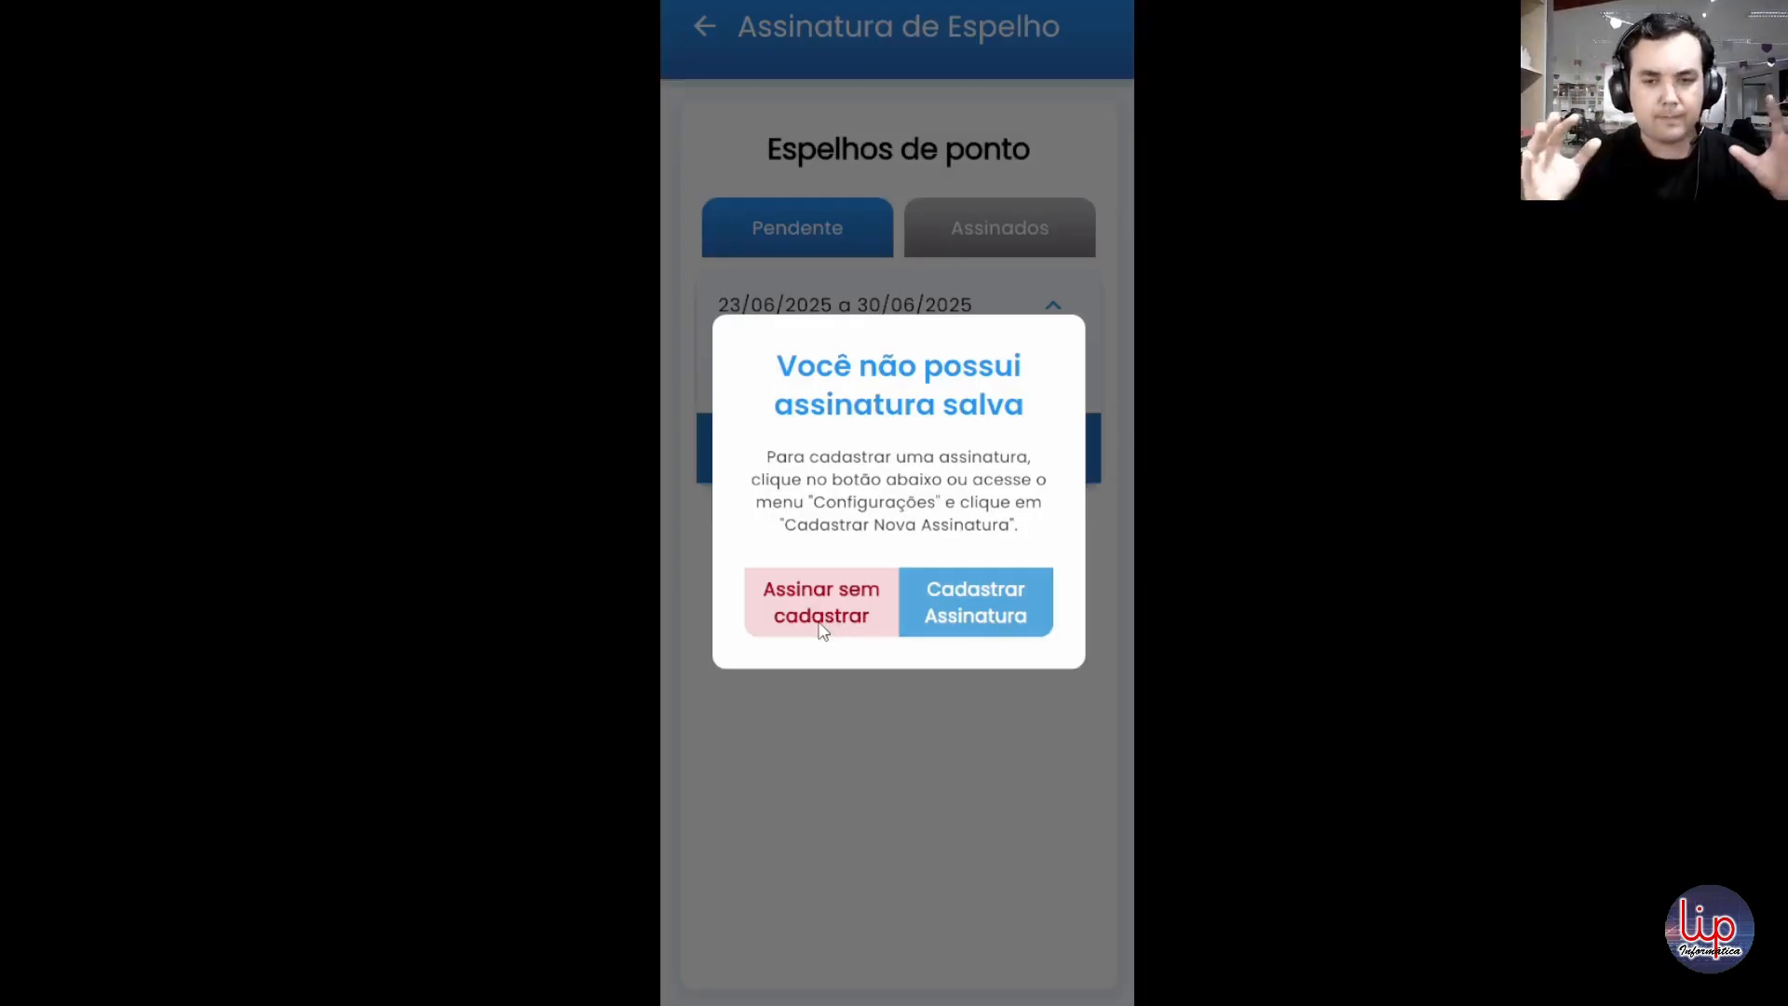
{"action": "left_click", "coordinate": [985, 596]}
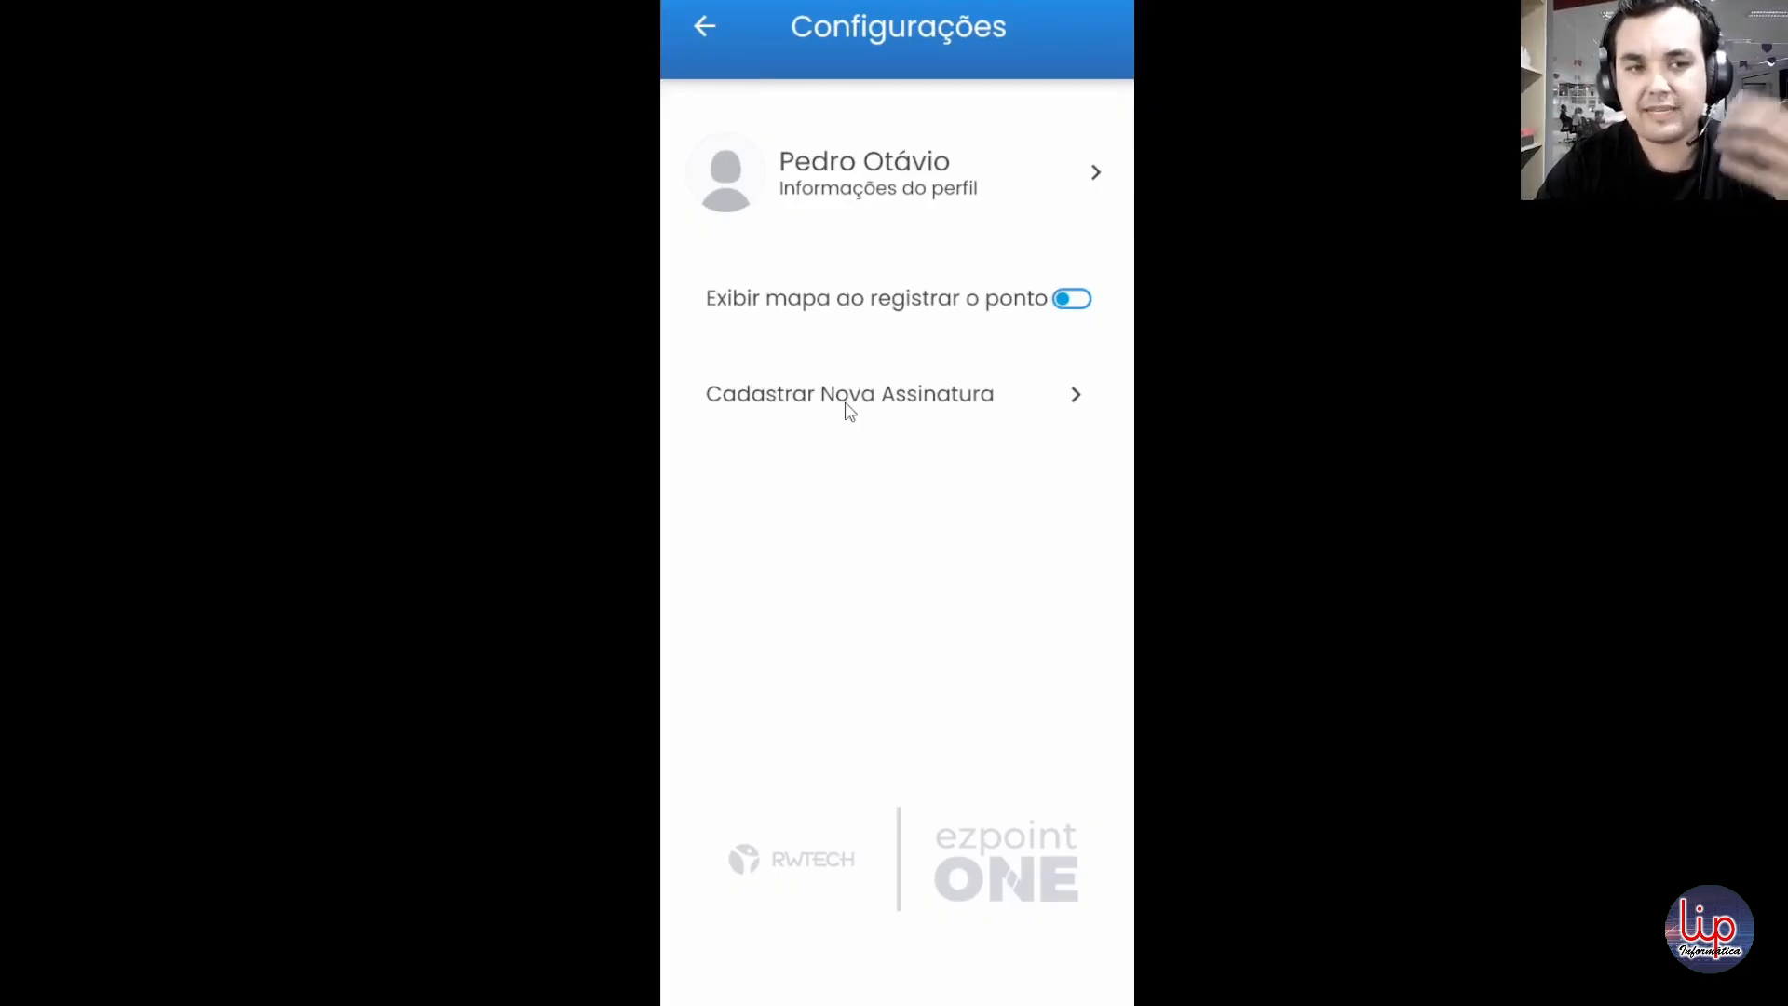
{"action": "left_click", "coordinate": [850, 412]}
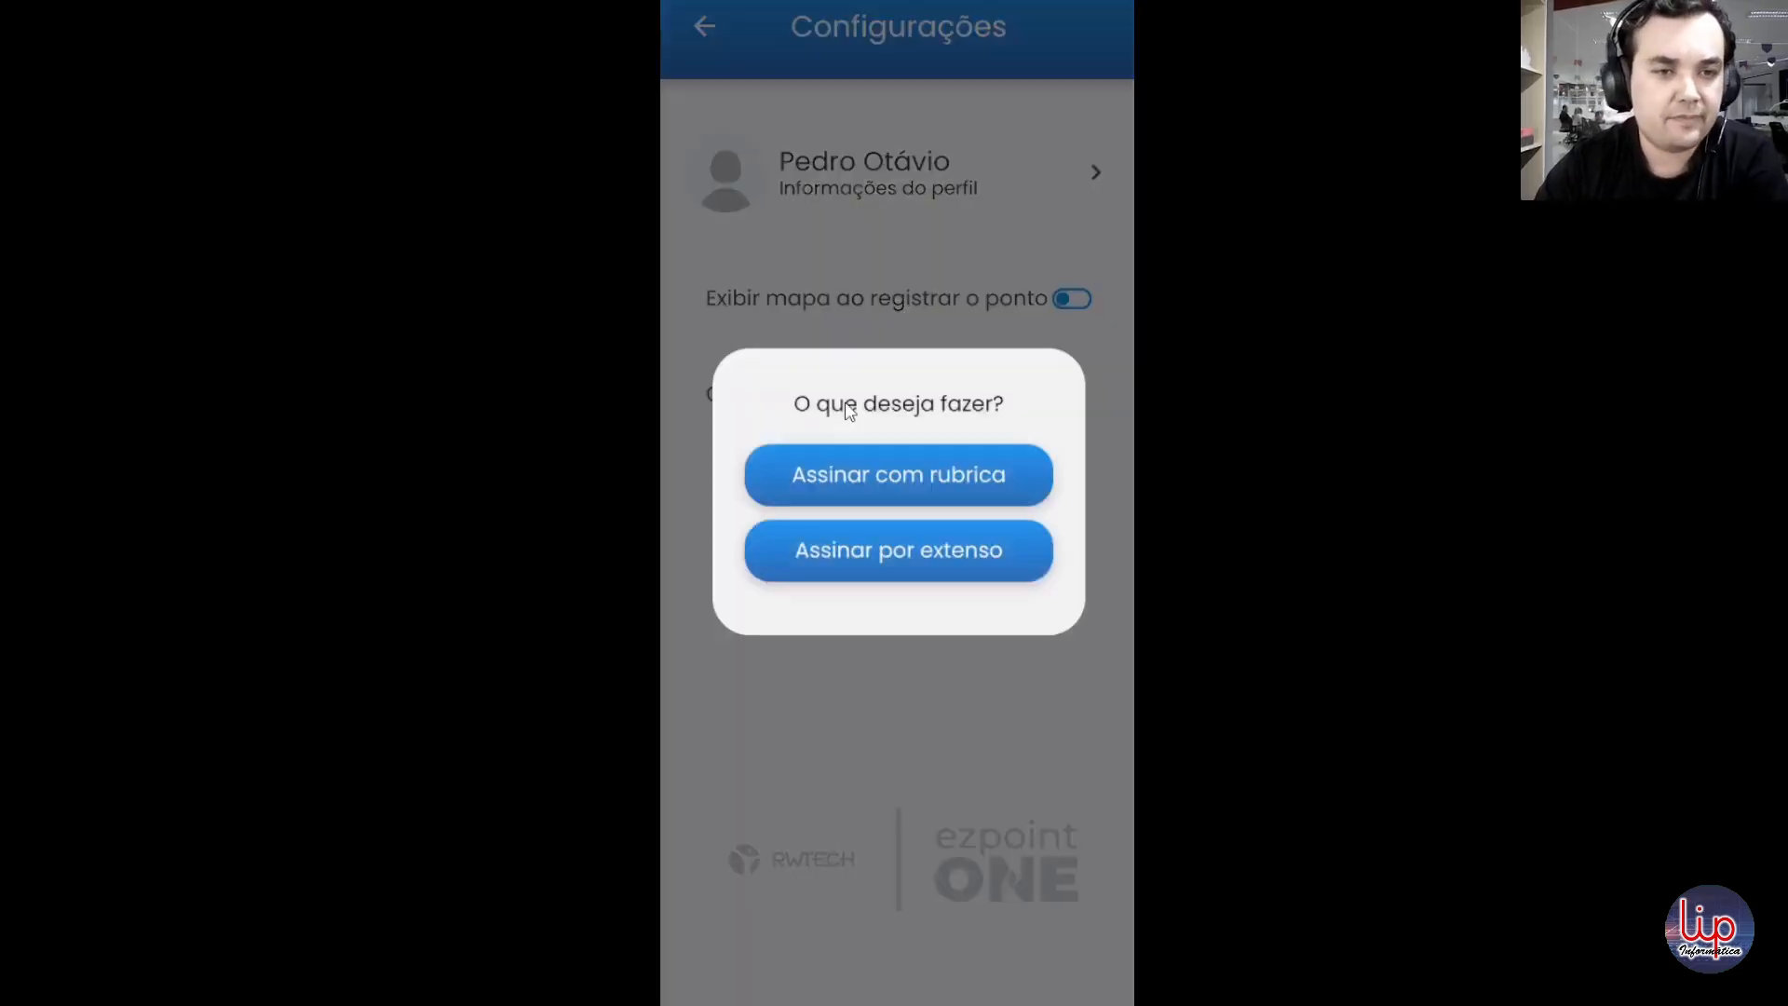
{"action": "left_click", "coordinate": [899, 479]}
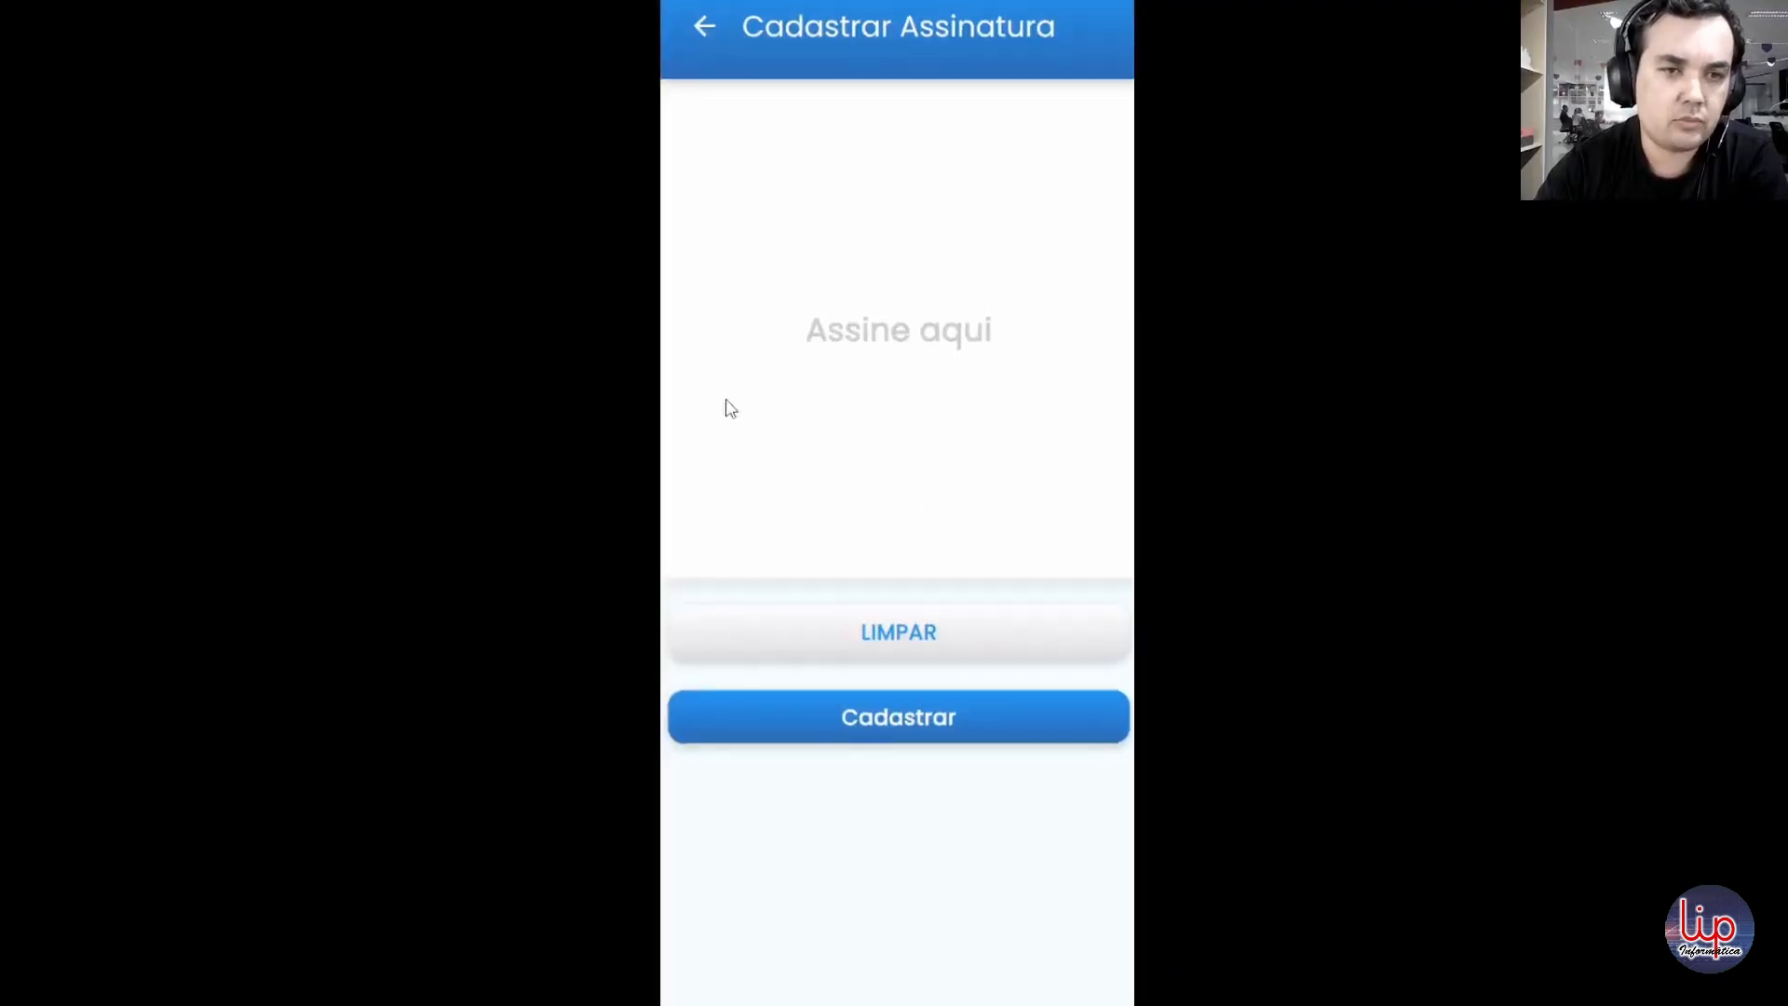
Step: Draw the employee's first name by hand as the signature, register it and save it
{"action": "mouse_move", "coordinate": [689, 324]}
{"action": "left_mouse_down"}
{"action": "mouse_move", "coordinate": [731, 251]}
{"action": "mouse_move", "coordinate": [723, 337]}
{"action": "left_mouse_up"}
{"action": "mouse_move", "coordinate": [715, 234]}
{"action": "left_mouse_down"}
{"action": "mouse_move", "coordinate": [764, 229]}
{"action": "mouse_move", "coordinate": [742, 291]}
{"action": "mouse_move", "coordinate": [767, 324]}
{"action": "mouse_move", "coordinate": [819, 276]}
{"action": "mouse_move", "coordinate": [836, 321]}
{"action": "left_mouse_up"}
{"action": "mouse_move", "coordinate": [838, 254]}
{"action": "left_mouse_down"}
{"action": "mouse_move", "coordinate": [819, 277]}
{"action": "mouse_move", "coordinate": [850, 337]}
{"action": "left_mouse_up"}
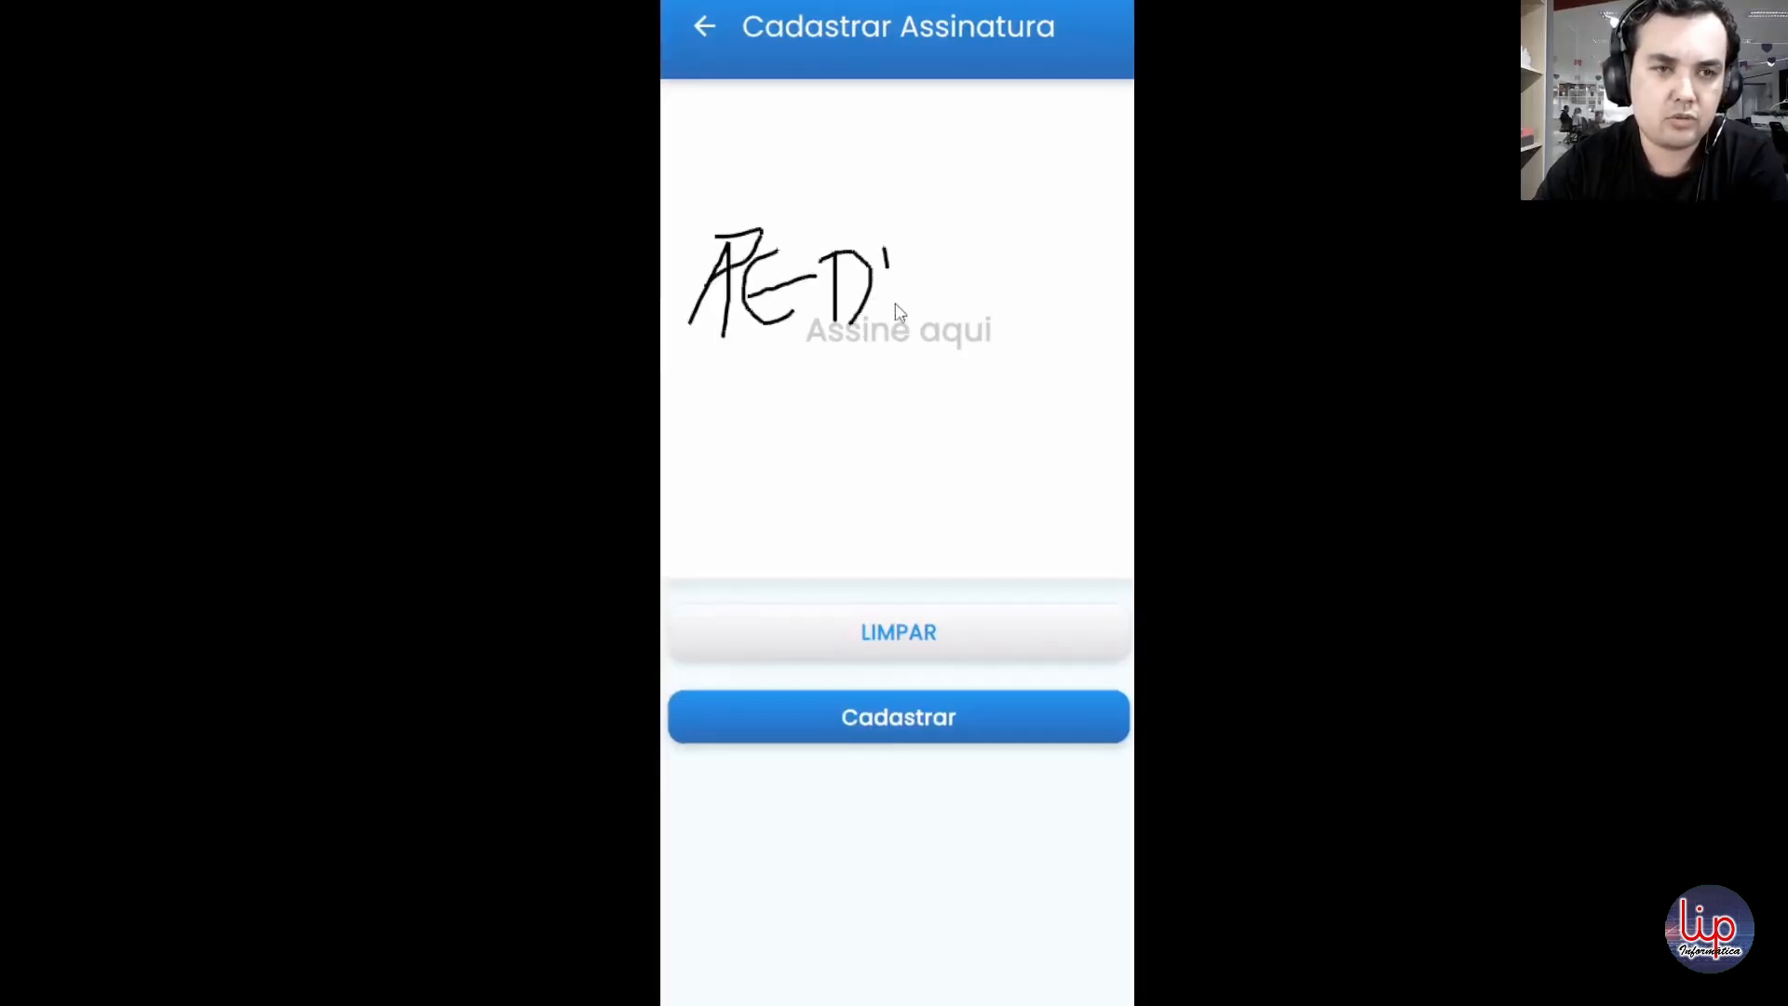
{"action": "left_click_drag", "start_coordinate": [885, 247], "coordinate": [895, 315]}
{"action": "mouse_move", "coordinate": [883, 242]}
{"action": "left_mouse_down"}
{"action": "mouse_move", "coordinate": [925, 263]}
{"action": "mouse_move", "coordinate": [913, 309]}
{"action": "left_mouse_up"}
{"action": "mouse_move", "coordinate": [980, 247]}
{"action": "left_mouse_down"}
{"action": "mouse_move", "coordinate": [969, 322]}
{"action": "mouse_move", "coordinate": [980, 254]}
{"action": "left_mouse_up"}
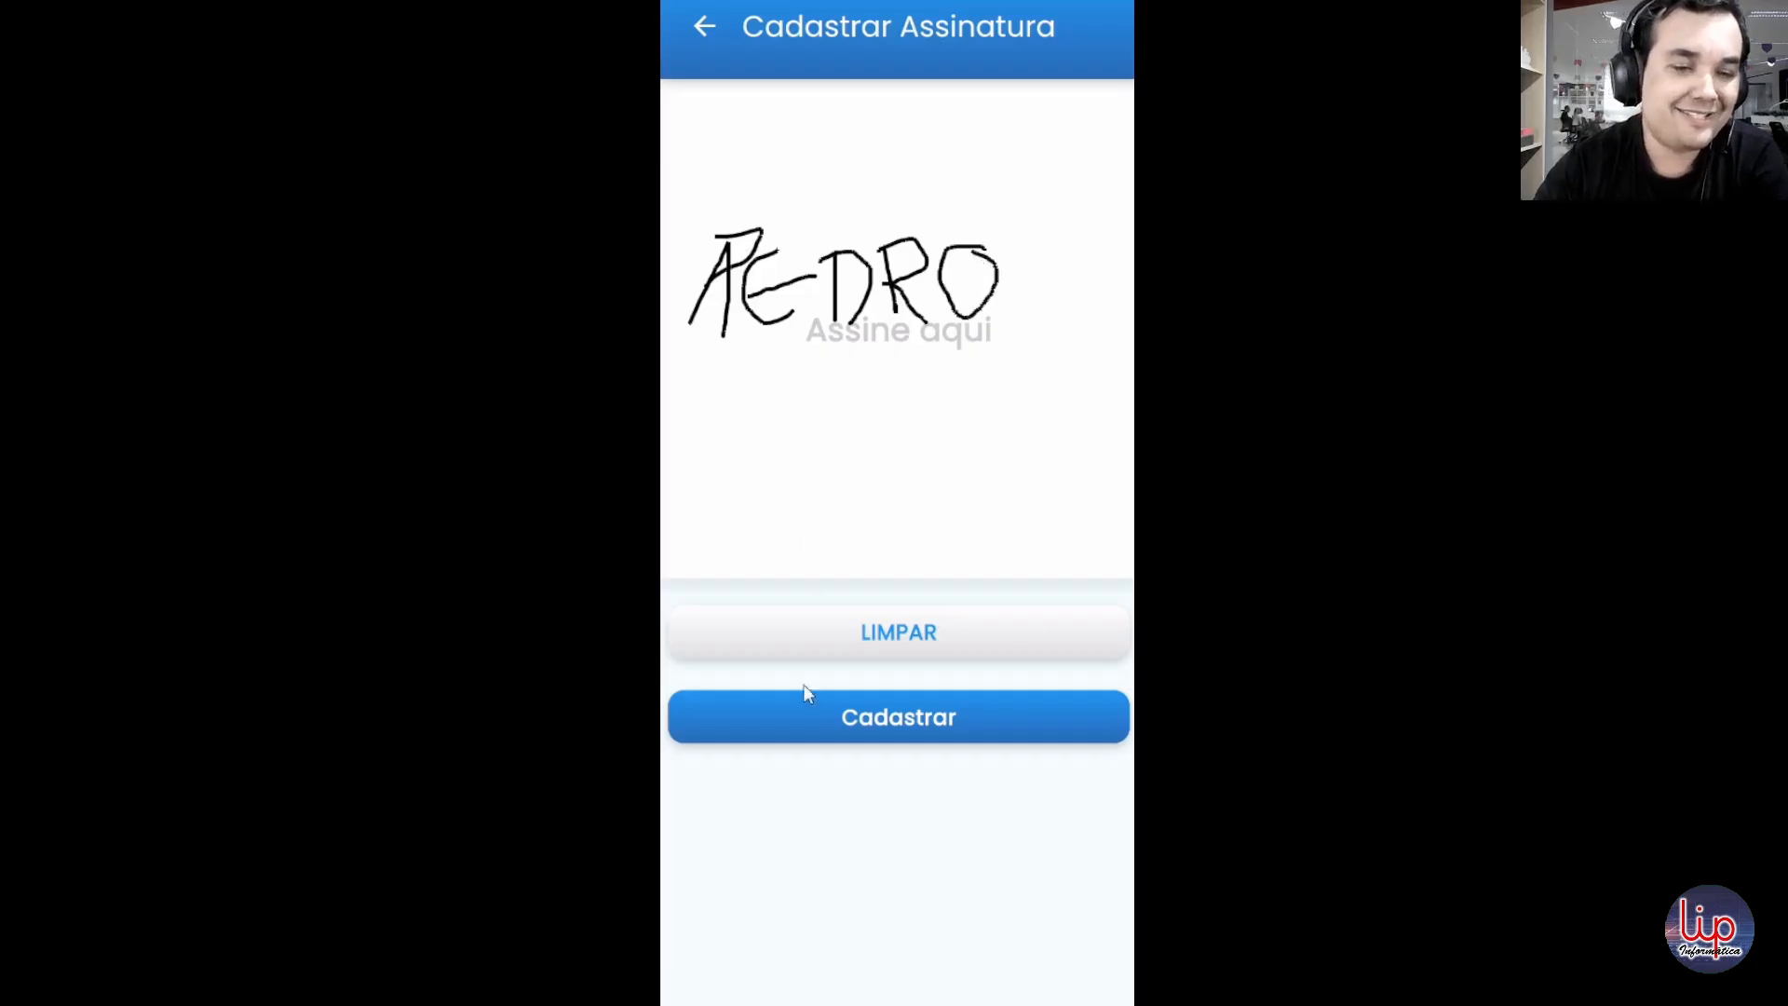
{"action": "left_click", "coordinate": [899, 727]}
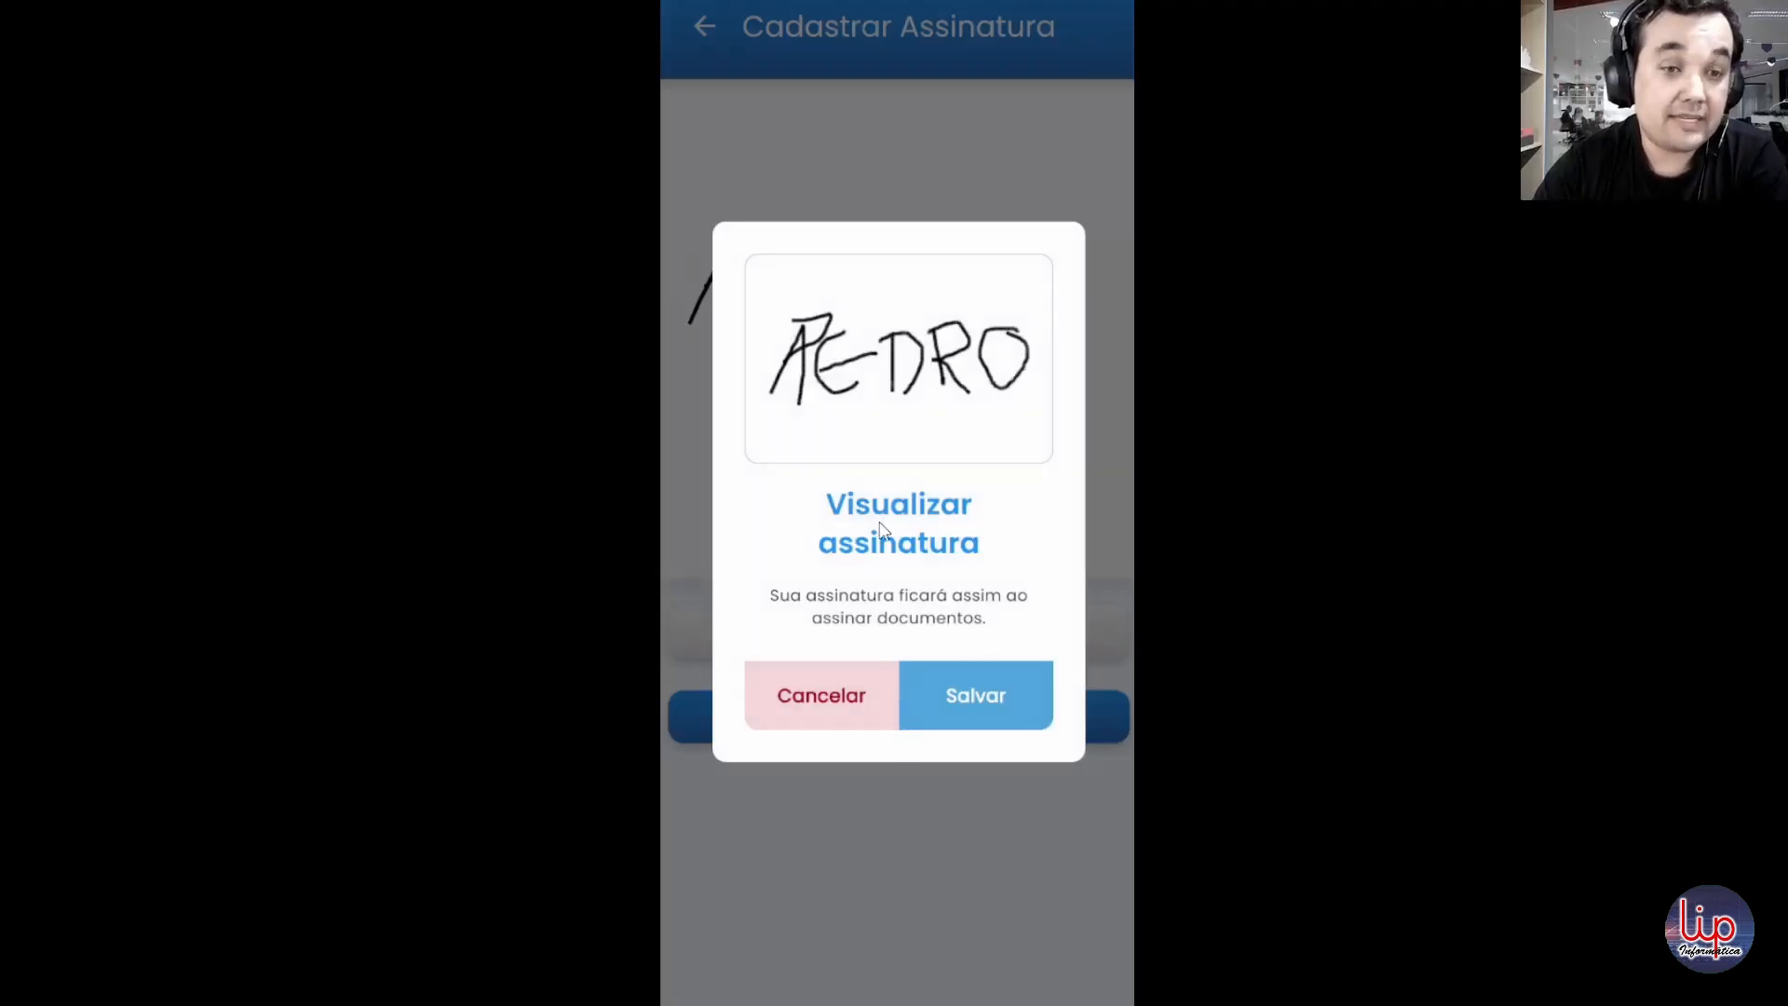
{"action": "left_click", "coordinate": [975, 695]}
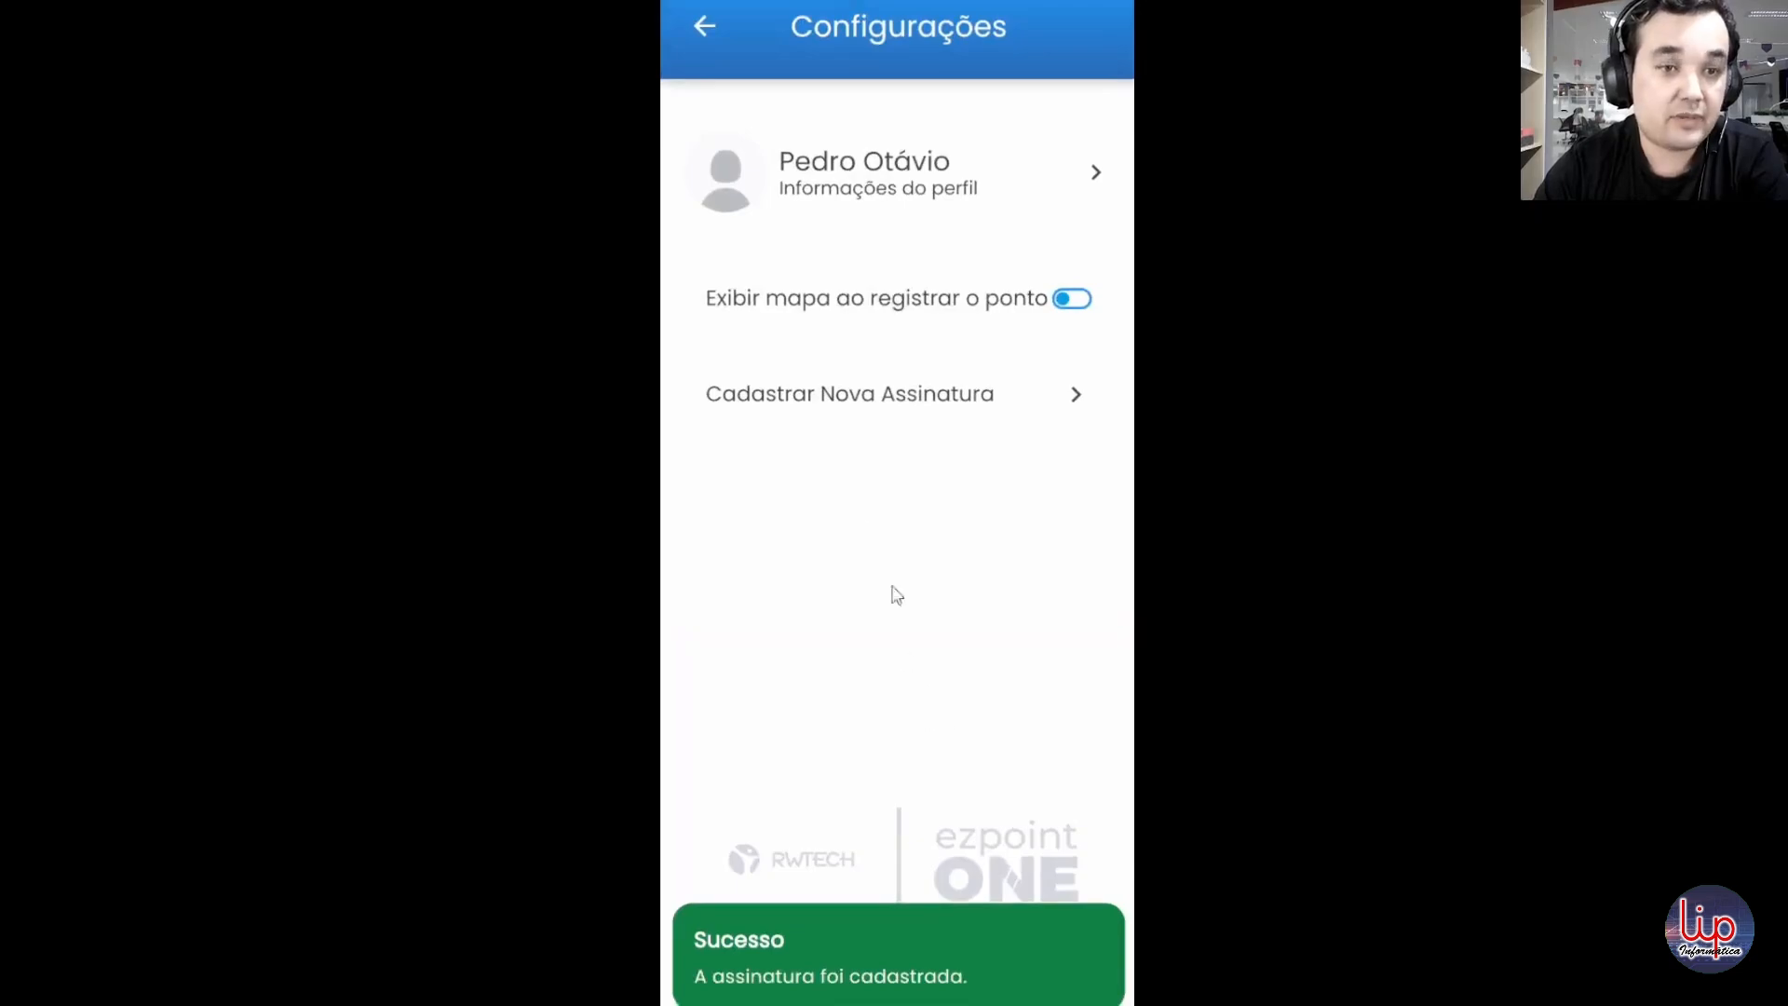
Step: Sign the pending 23/06/2025 a 30/06/2025 espelho with the saved signature and check the pending and signed lists
{"action": "left_click", "coordinate": [701, 33]}
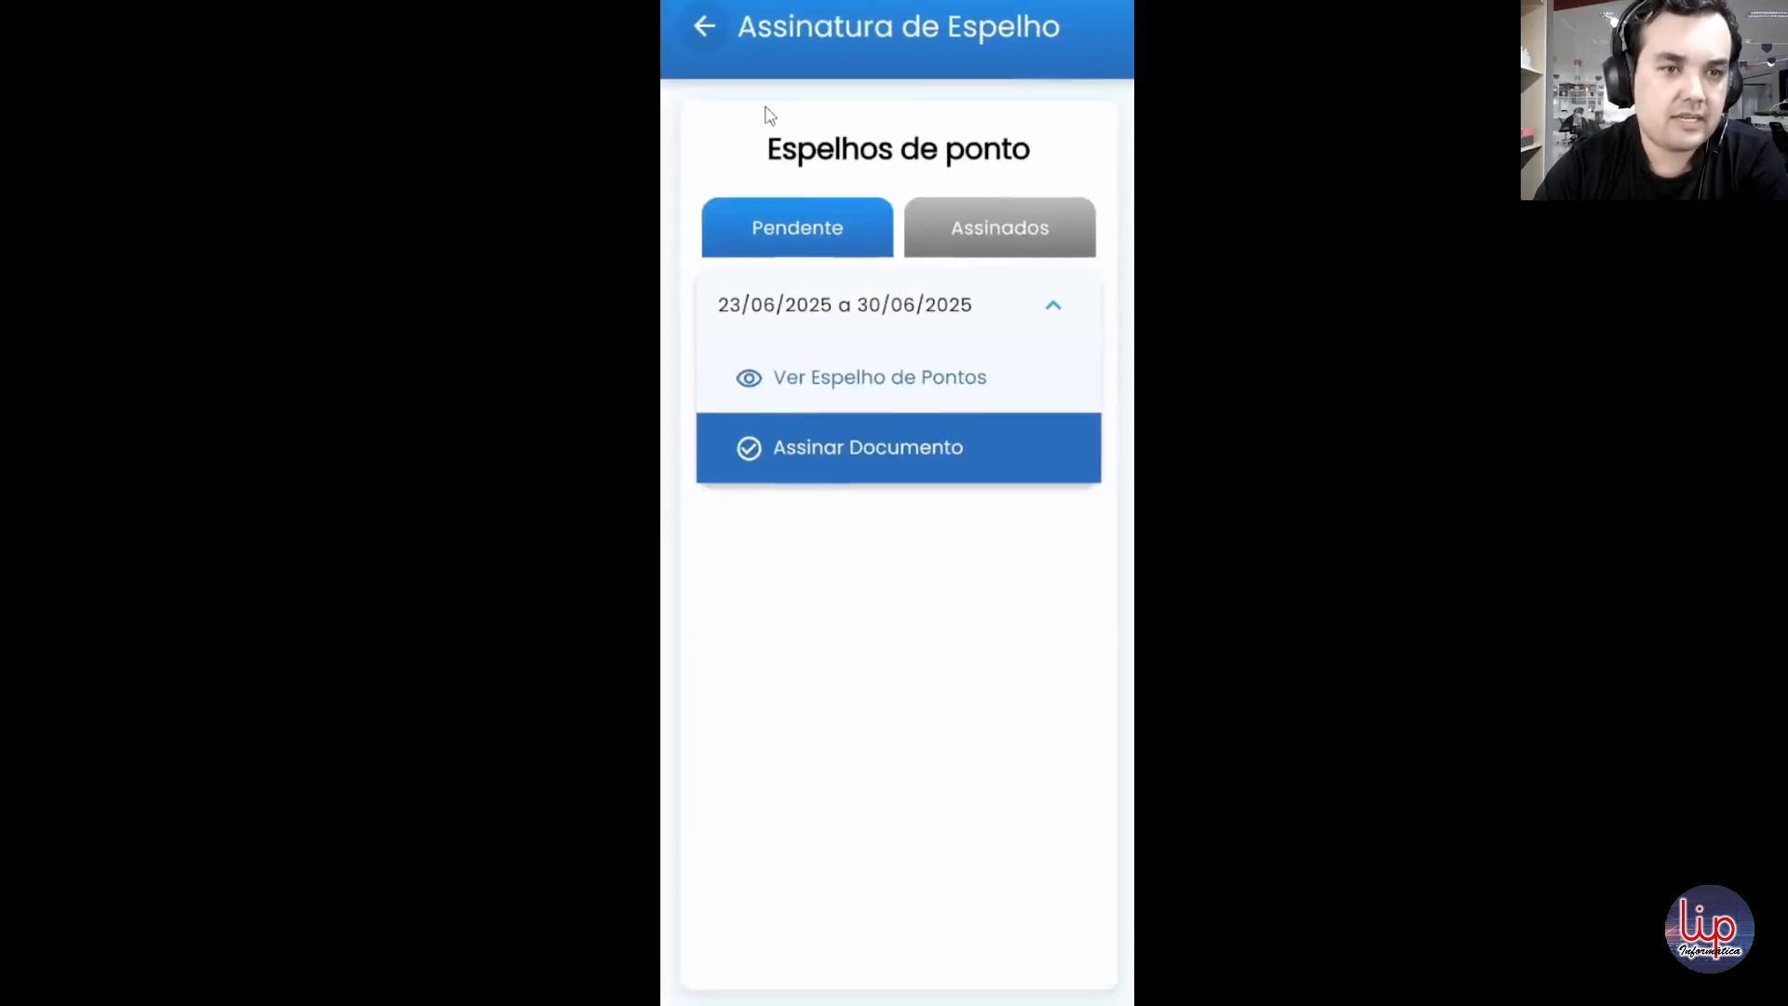
{"action": "left_click", "coordinate": [926, 436]}
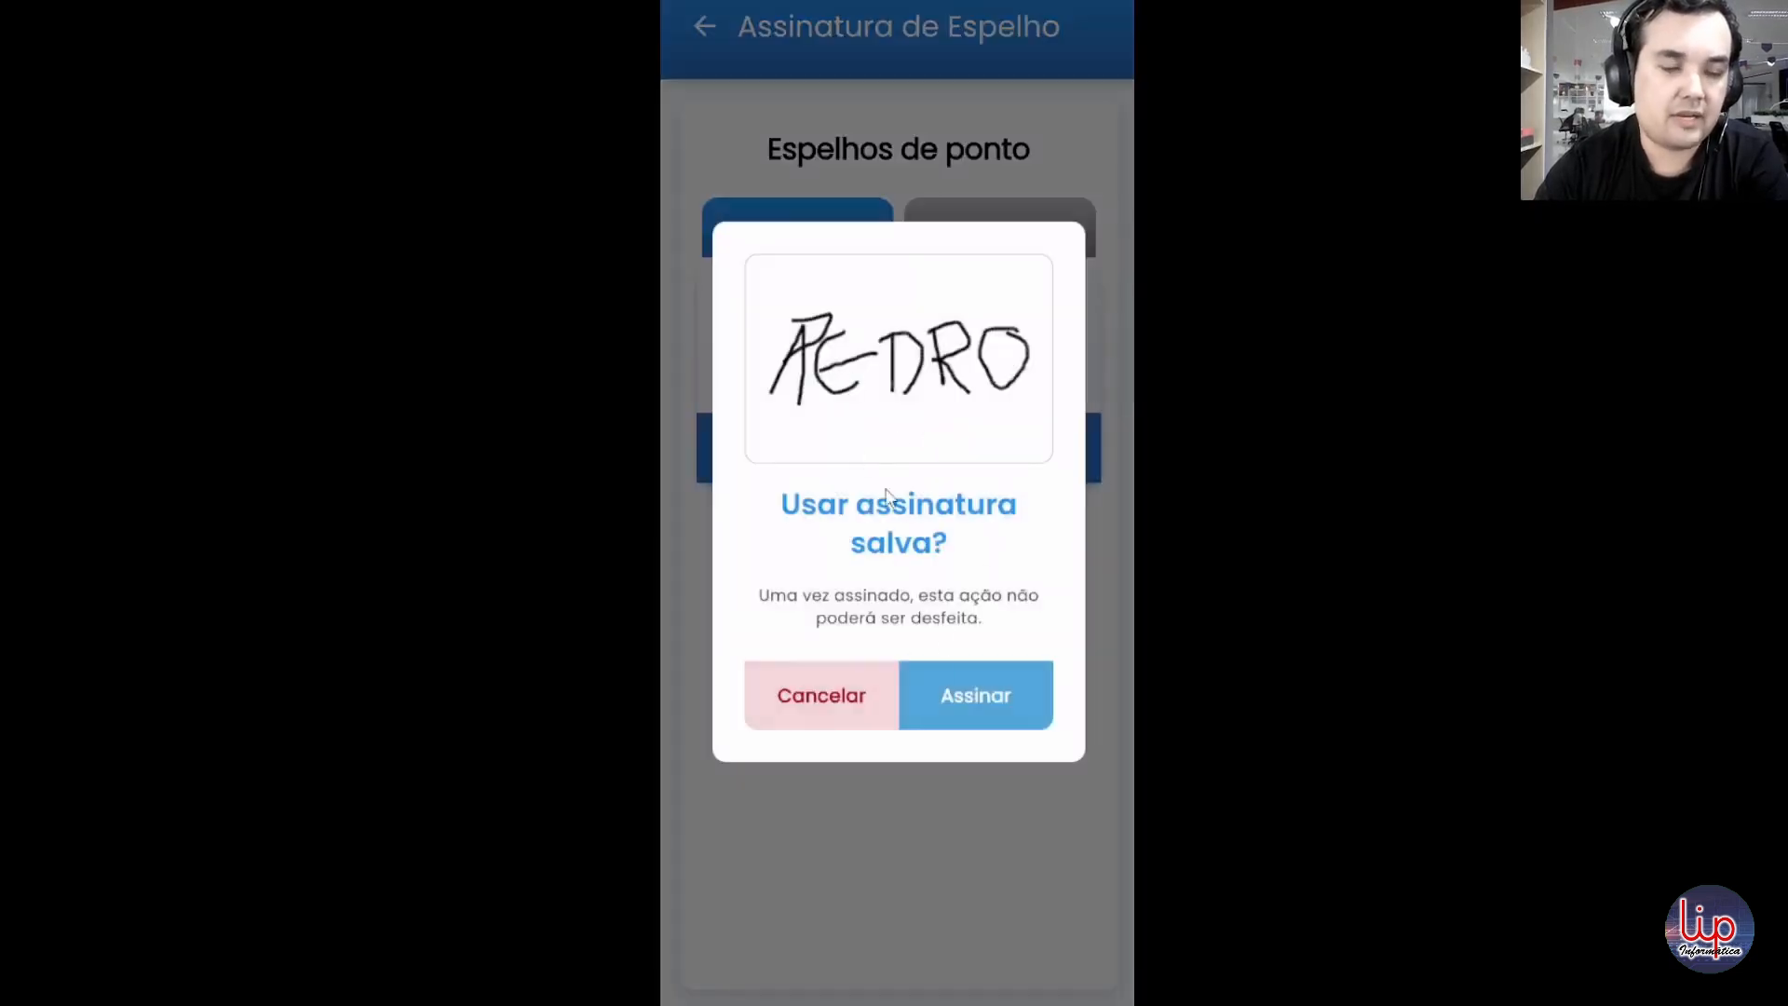
{"action": "left_click", "coordinate": [939, 697]}
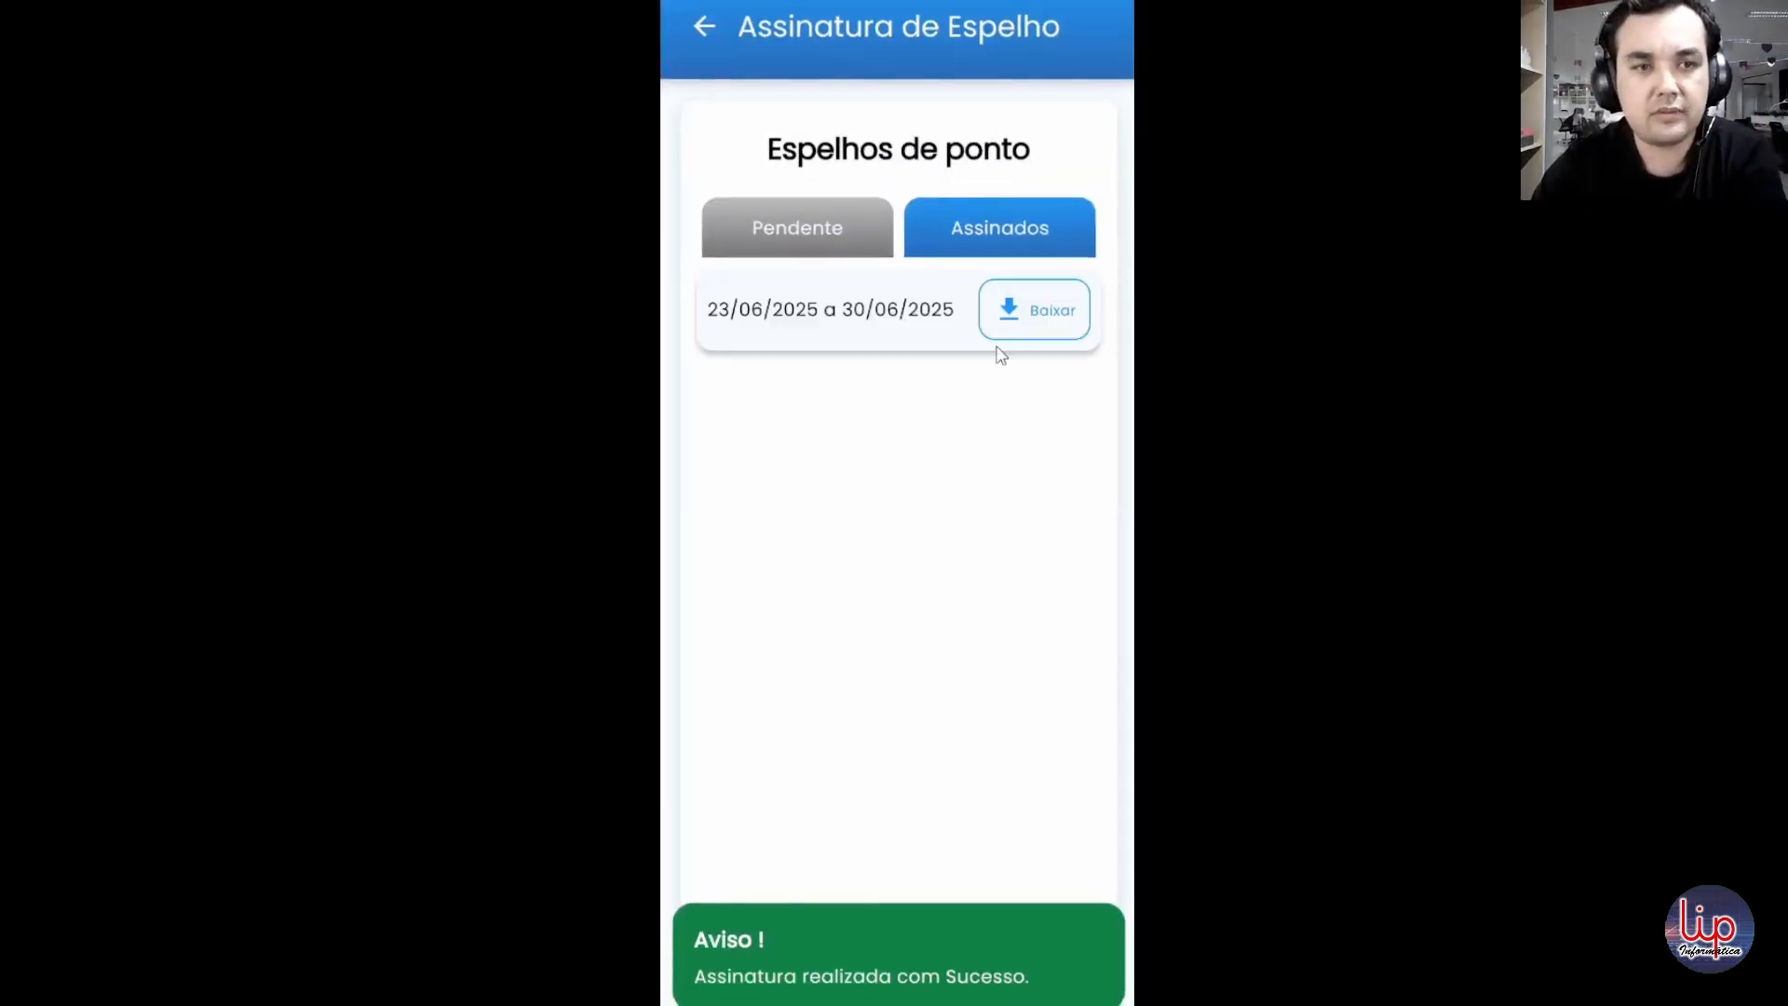
{"action": "left_click", "coordinate": [820, 233]}
{"action": "left_click", "coordinate": [962, 237]}
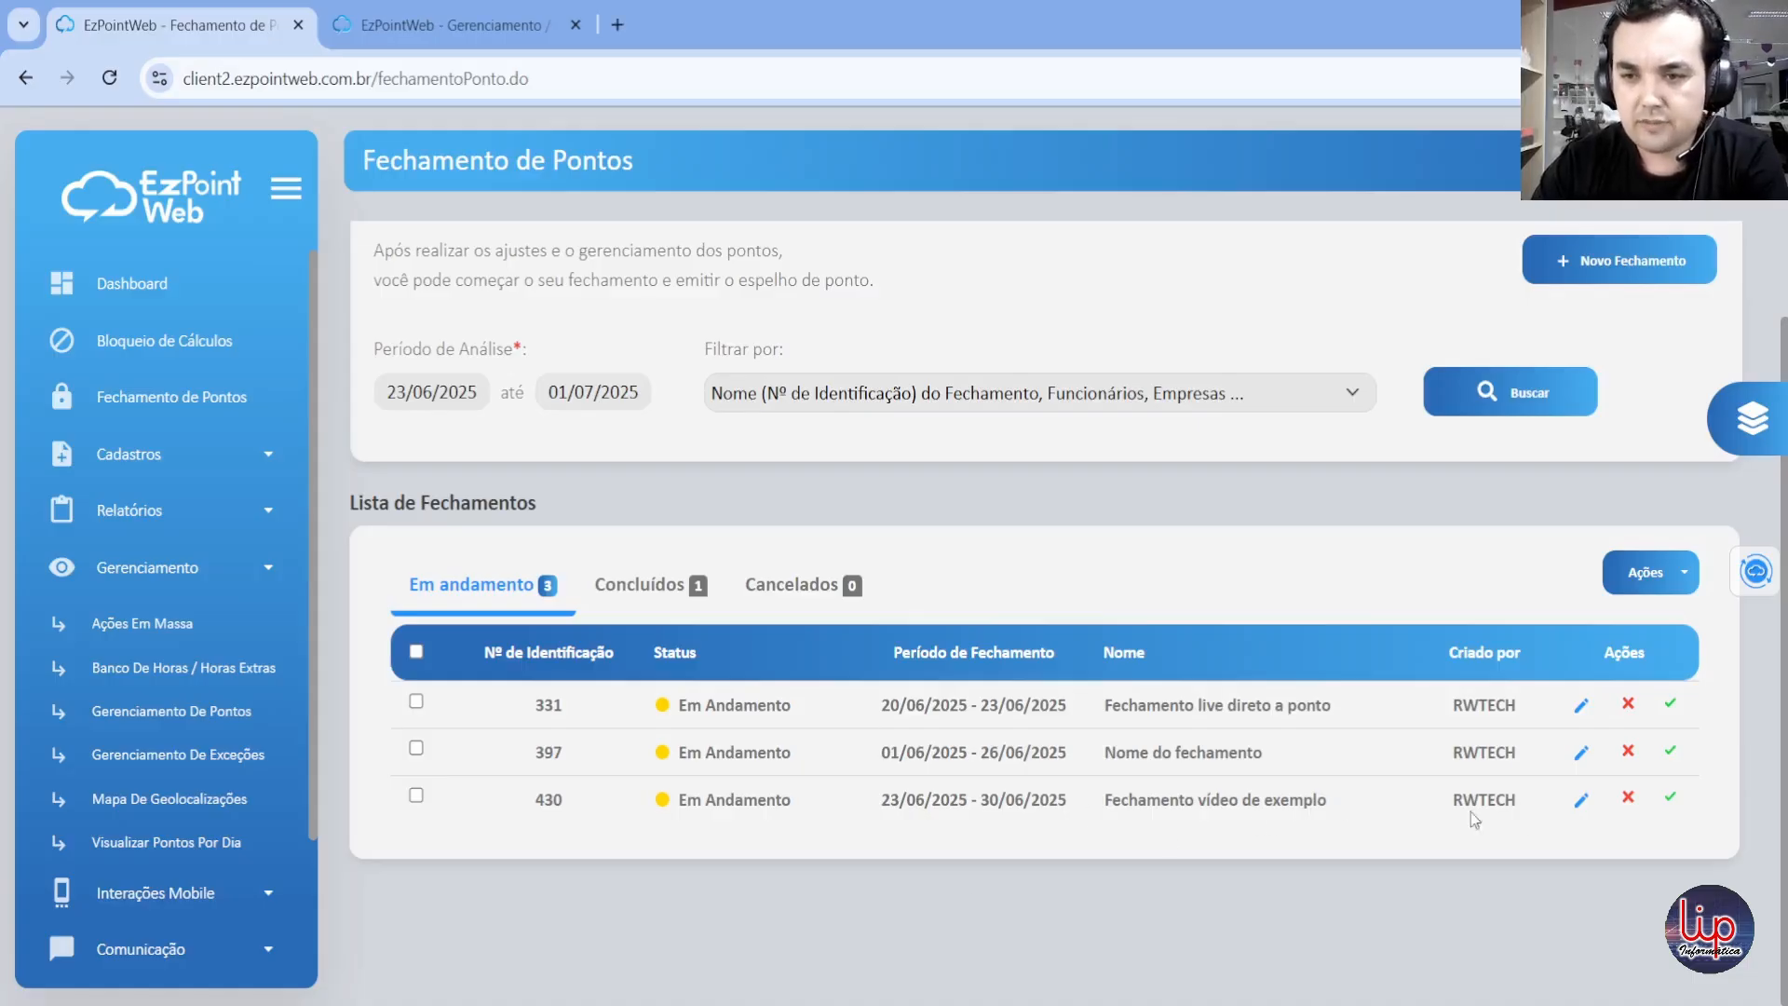
Step: Switch to EzPointWeb, open "Fechamento vídeo de exemplo" for editing and display the first employee's Espelho de Pontos in PDF format
{"action": "left_click", "coordinate": [1581, 803]}
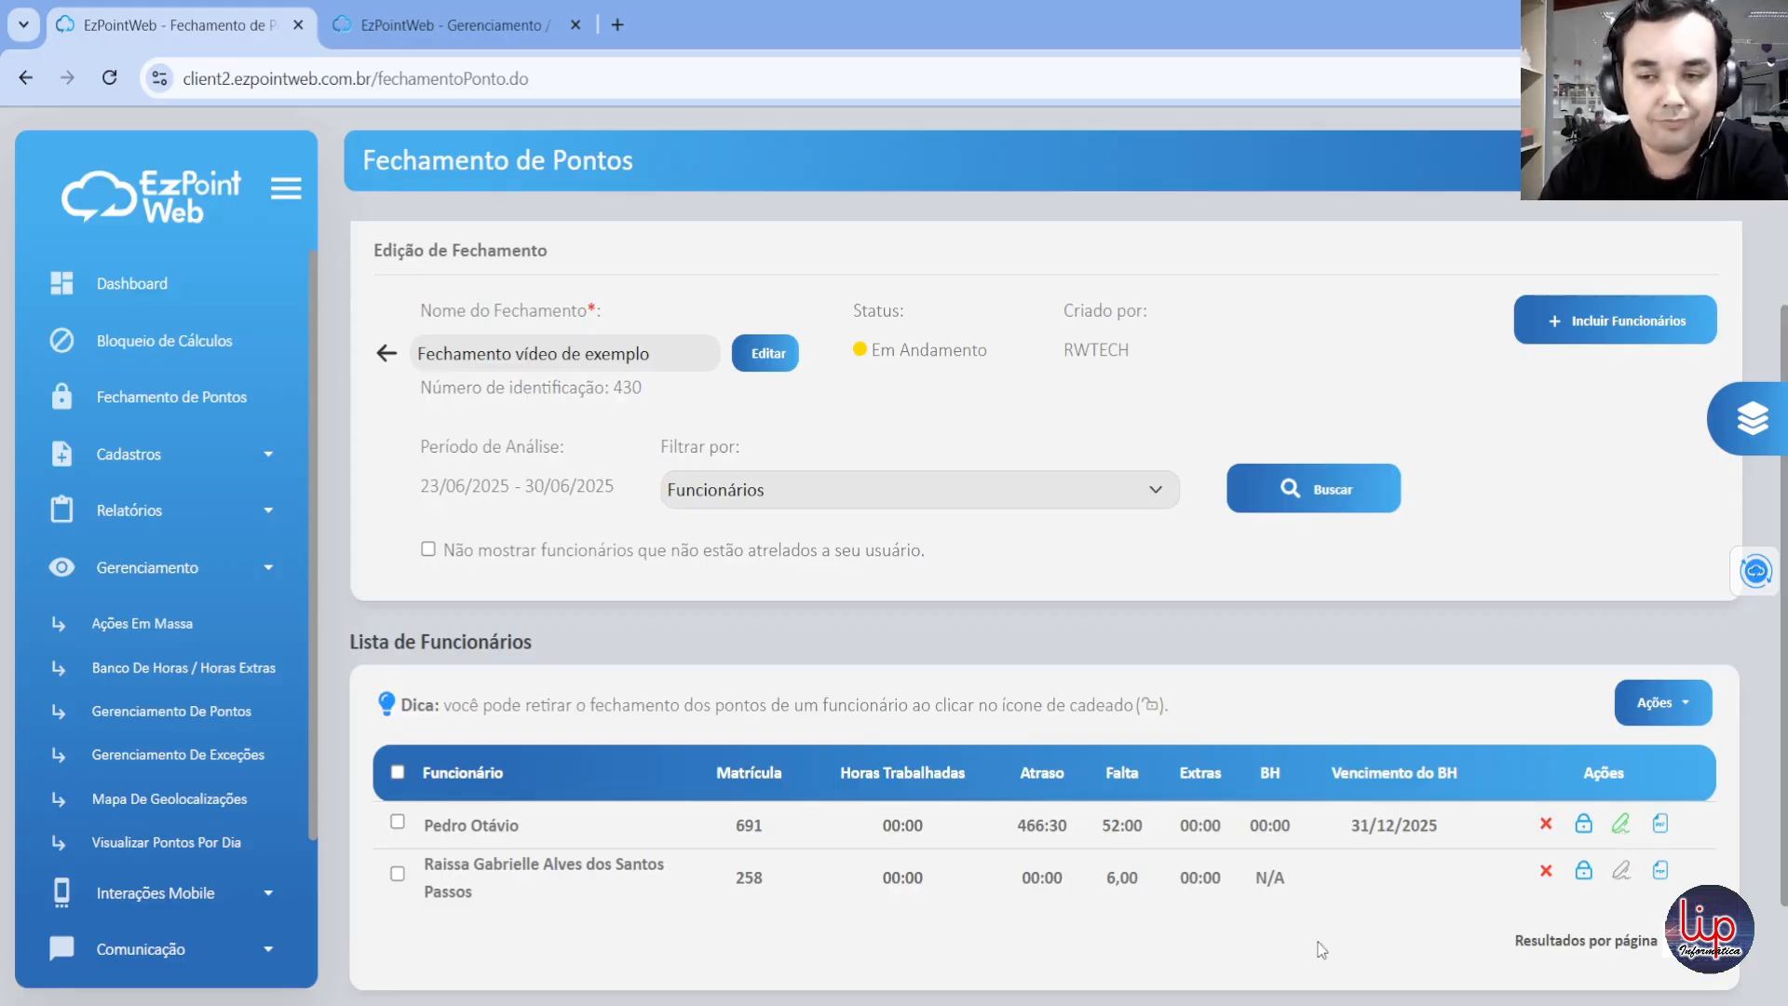
{"action": "left_click", "coordinate": [1661, 825]}
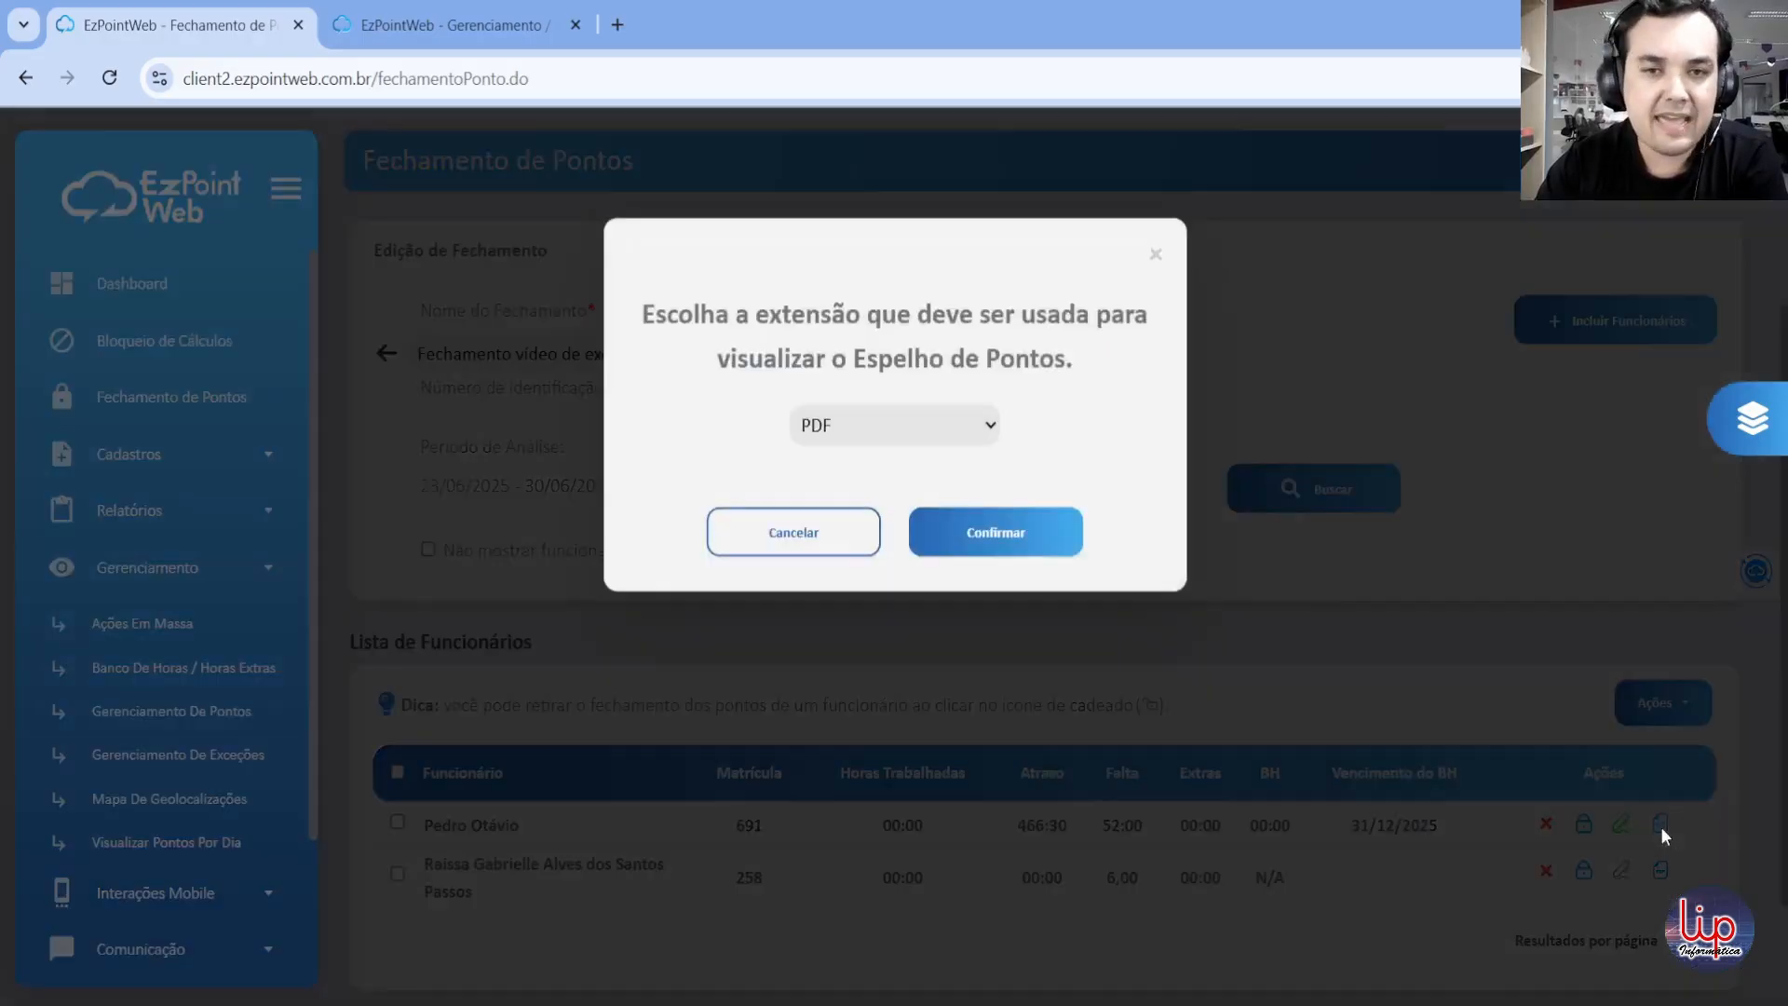
{"action": "left_click", "coordinate": [1072, 555]}
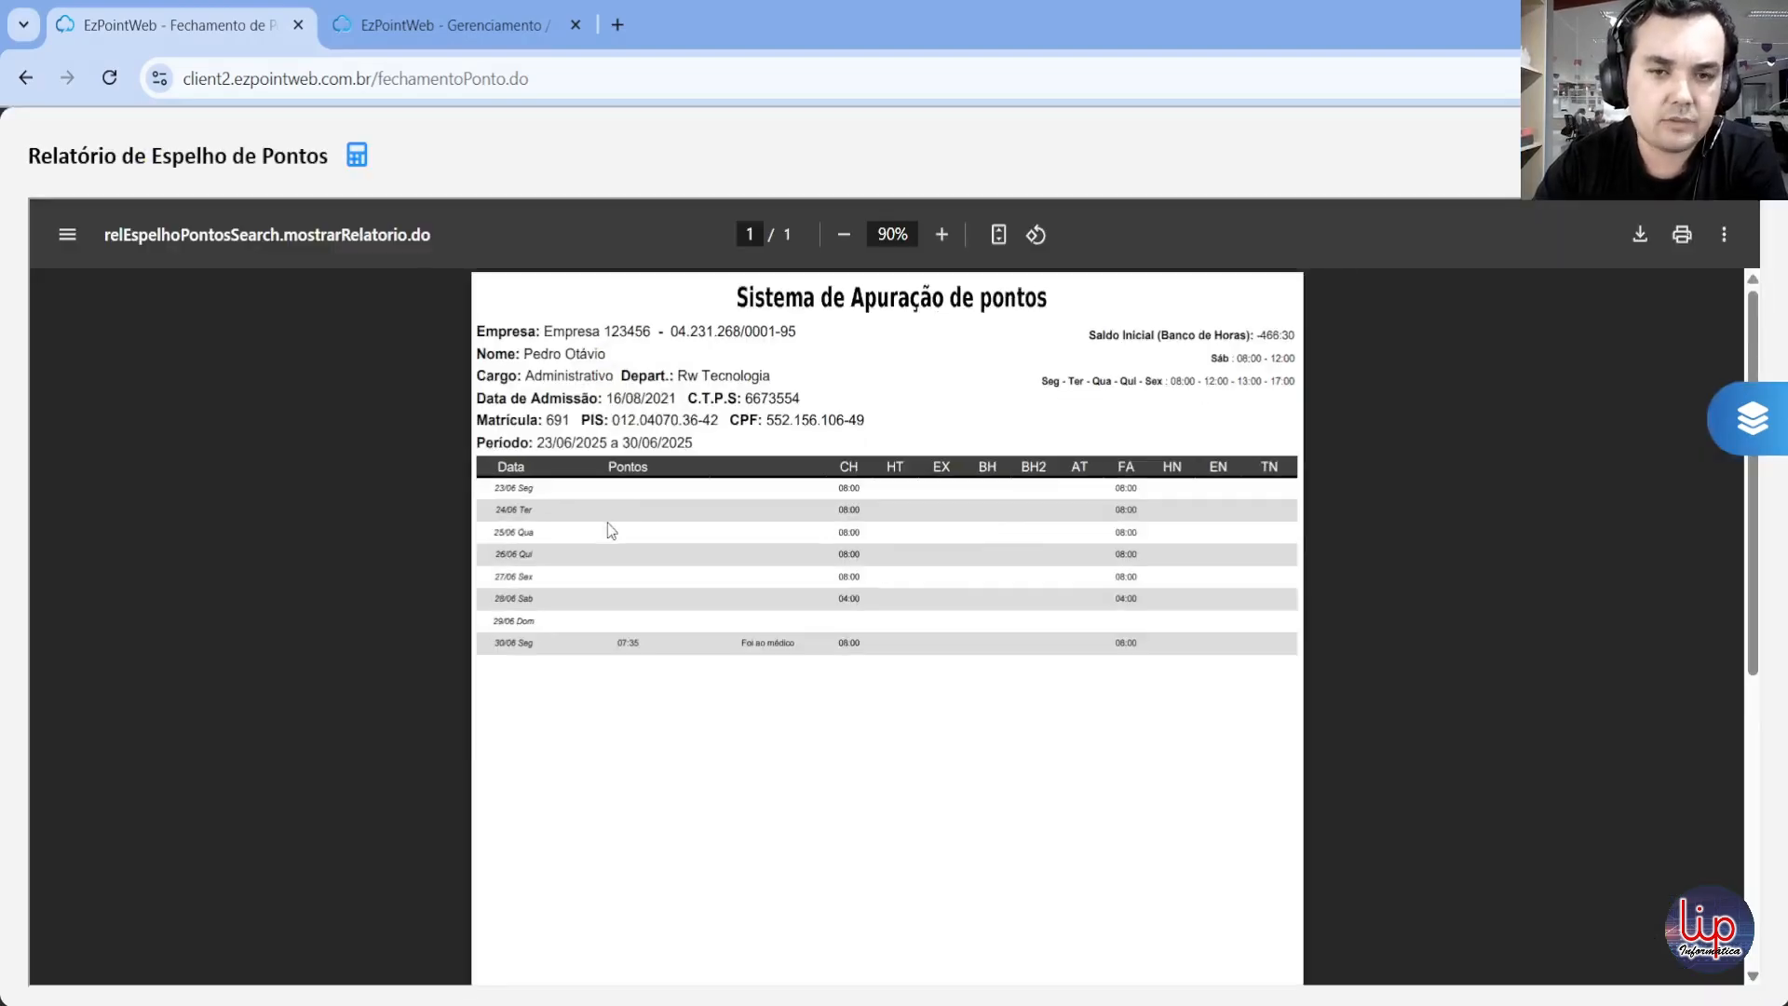
Step: Enlarge the report to 175%, examine the employee's signature at the end of the page and close the report
{"action": "scroll", "coordinate": [613, 545], "scroll_direction": "down", "scroll_amount": 5}
{"action": "left_click", "coordinate": [945, 237]}
{"action": "left_click", "coordinate": [944, 237]}
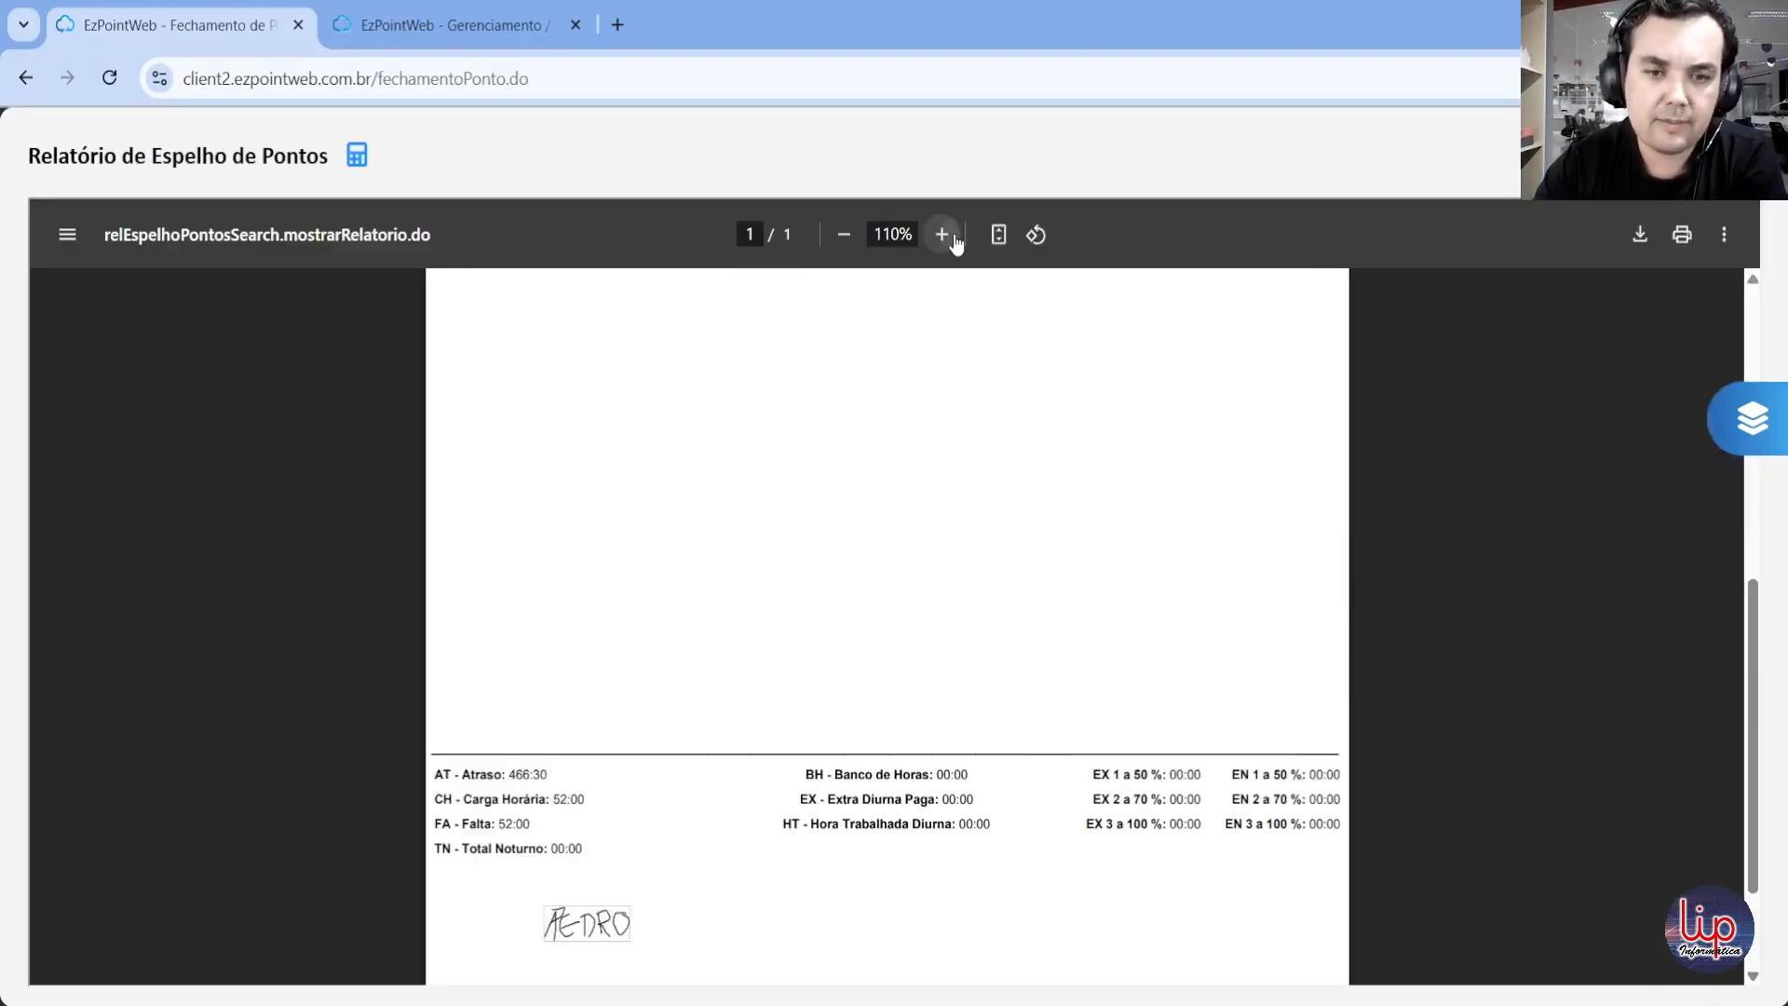
{"action": "left_click", "coordinate": [950, 238]}
{"action": "left_click", "coordinate": [950, 239]}
{"action": "left_click", "coordinate": [944, 236]}
{"action": "scroll", "coordinate": [421, 763], "scroll_direction": "down", "scroll_amount": 1}
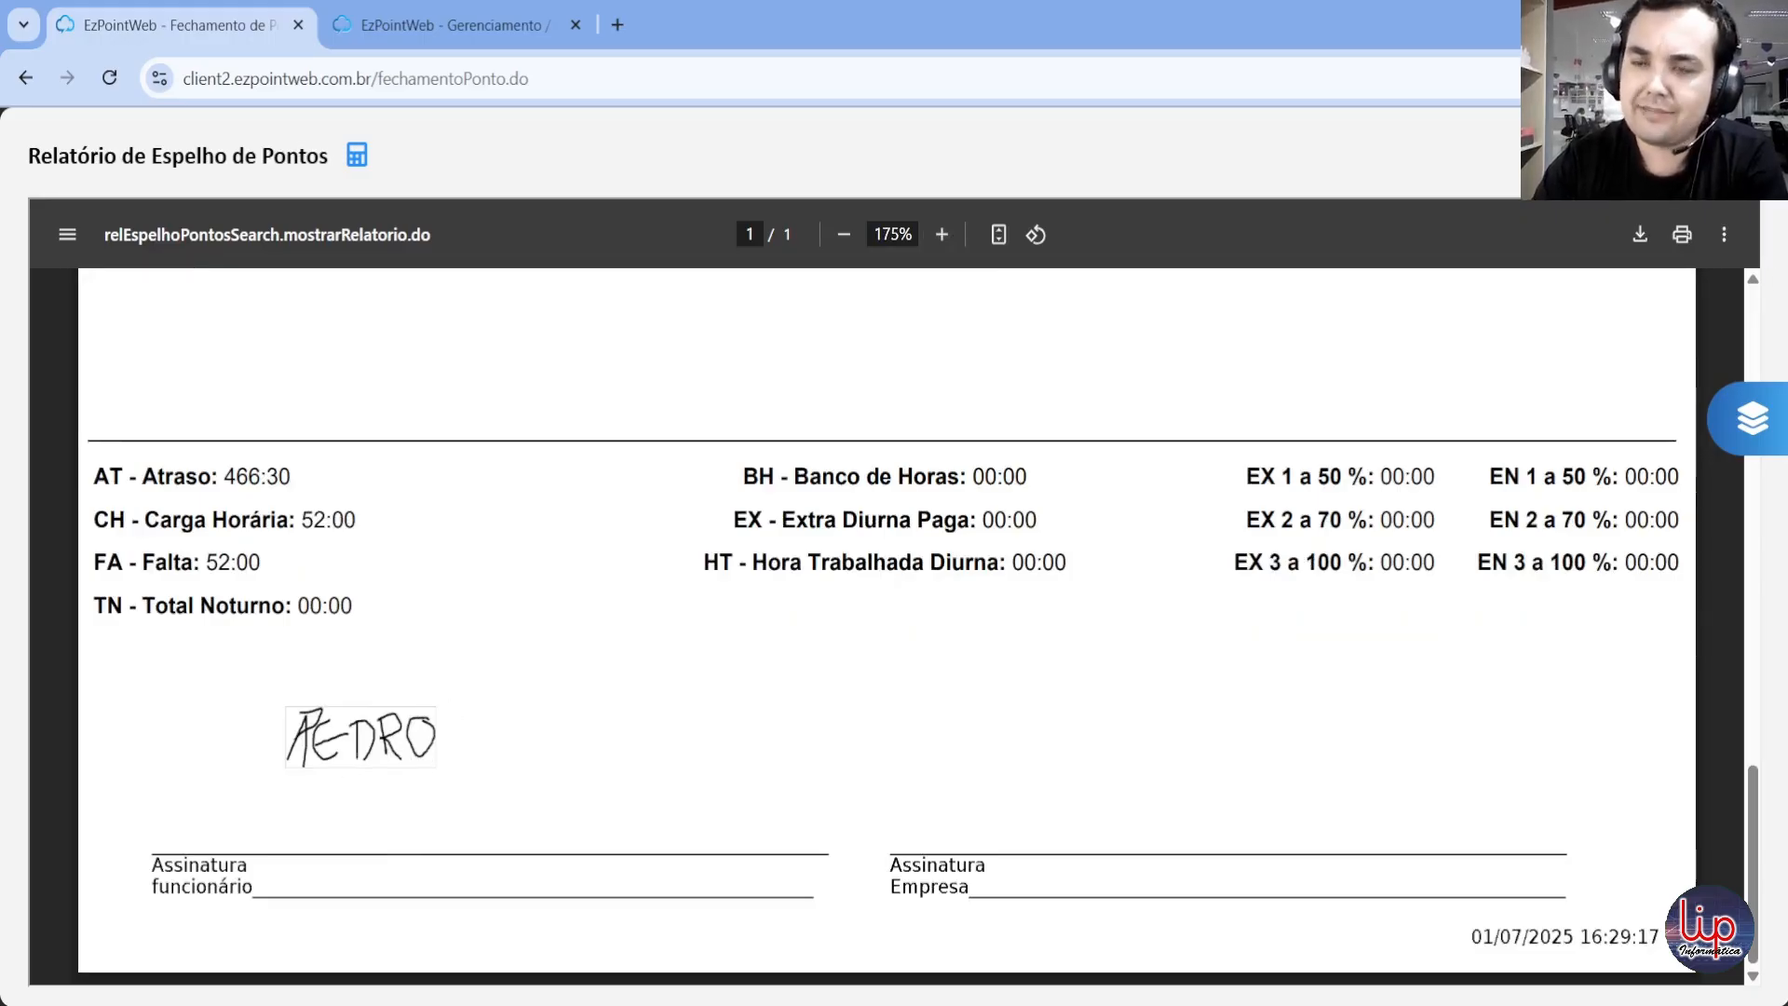
{"action": "left_click", "coordinate": [1745, 156]}
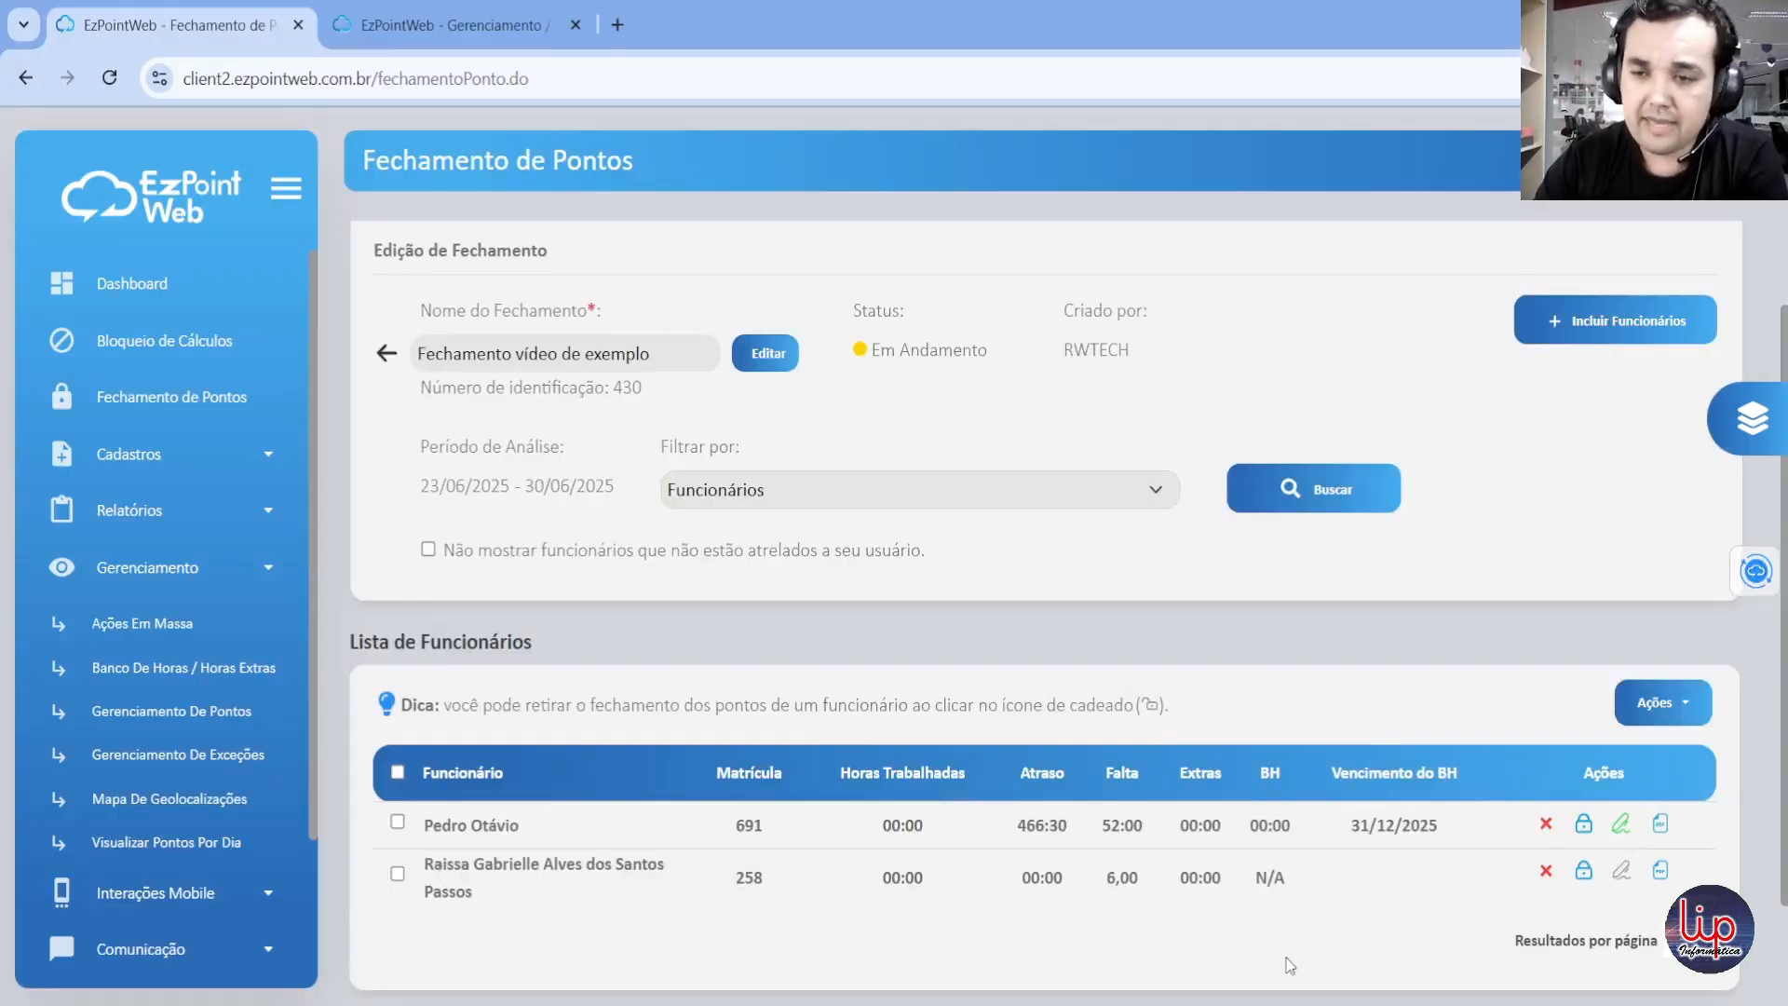
Step: Return to the list of closings, conclude "Fechamento vídeo de exemplo" and find it among the concluded closings
{"action": "left_click", "coordinate": [387, 353]}
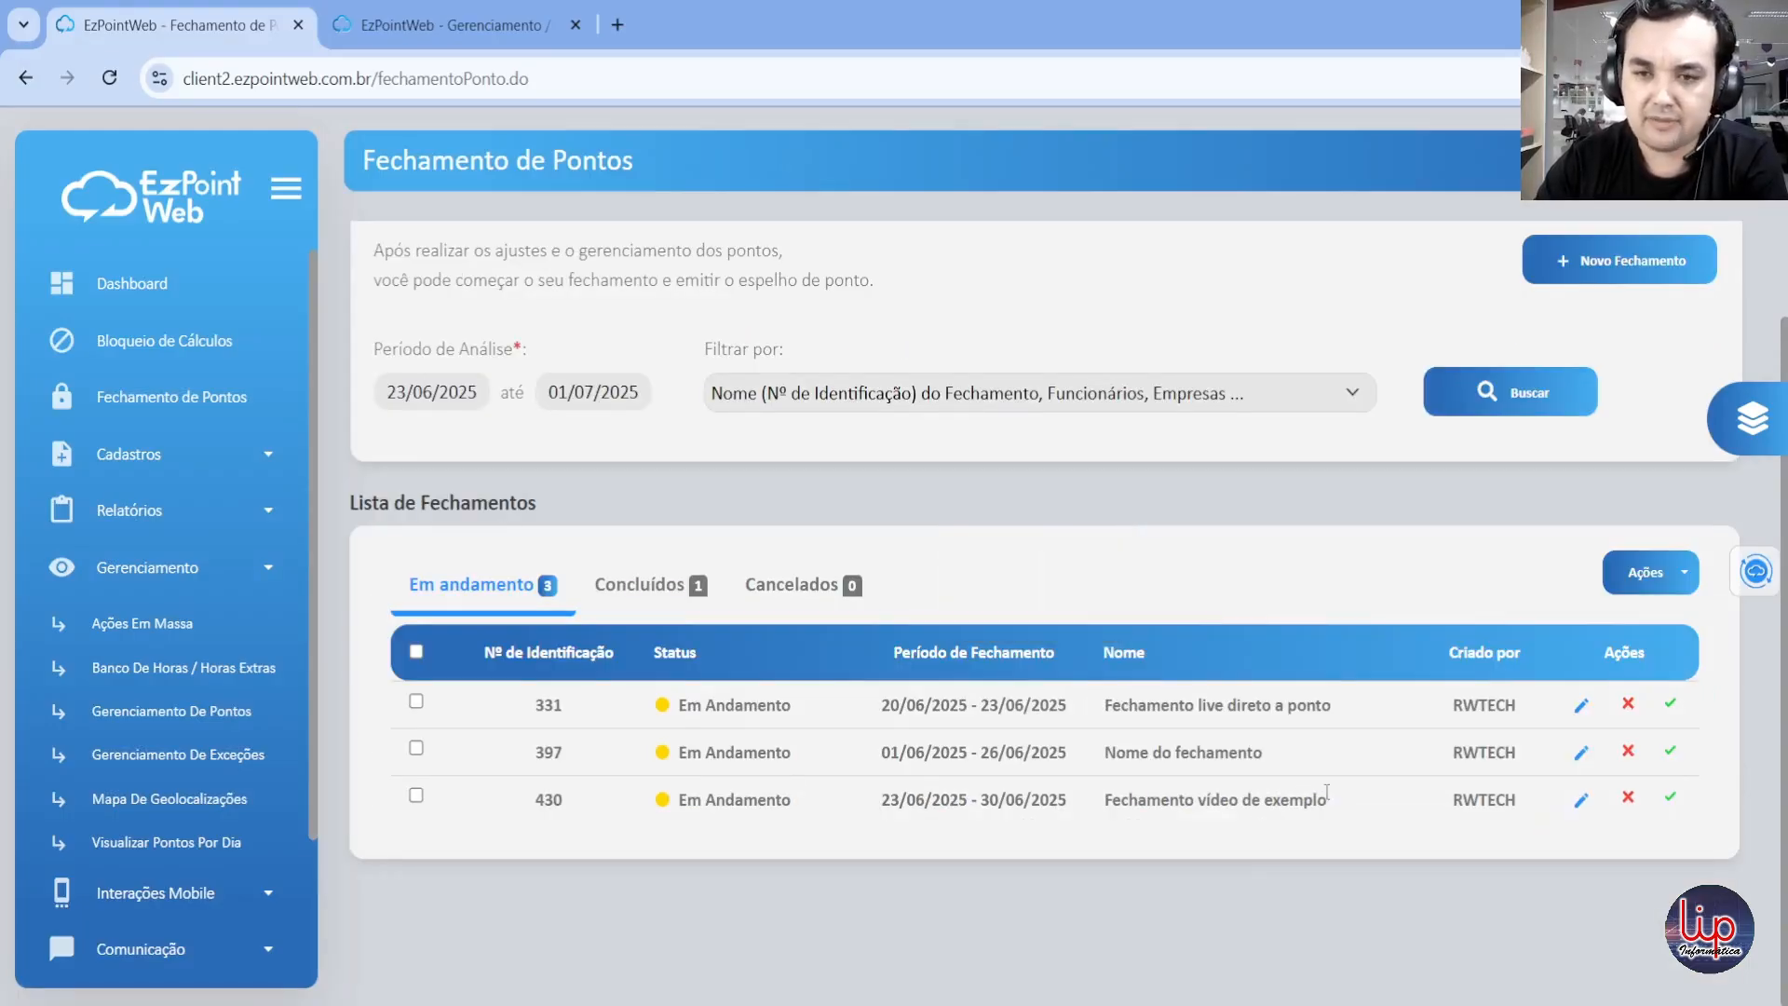
{"action": "left_click", "coordinate": [1668, 799]}
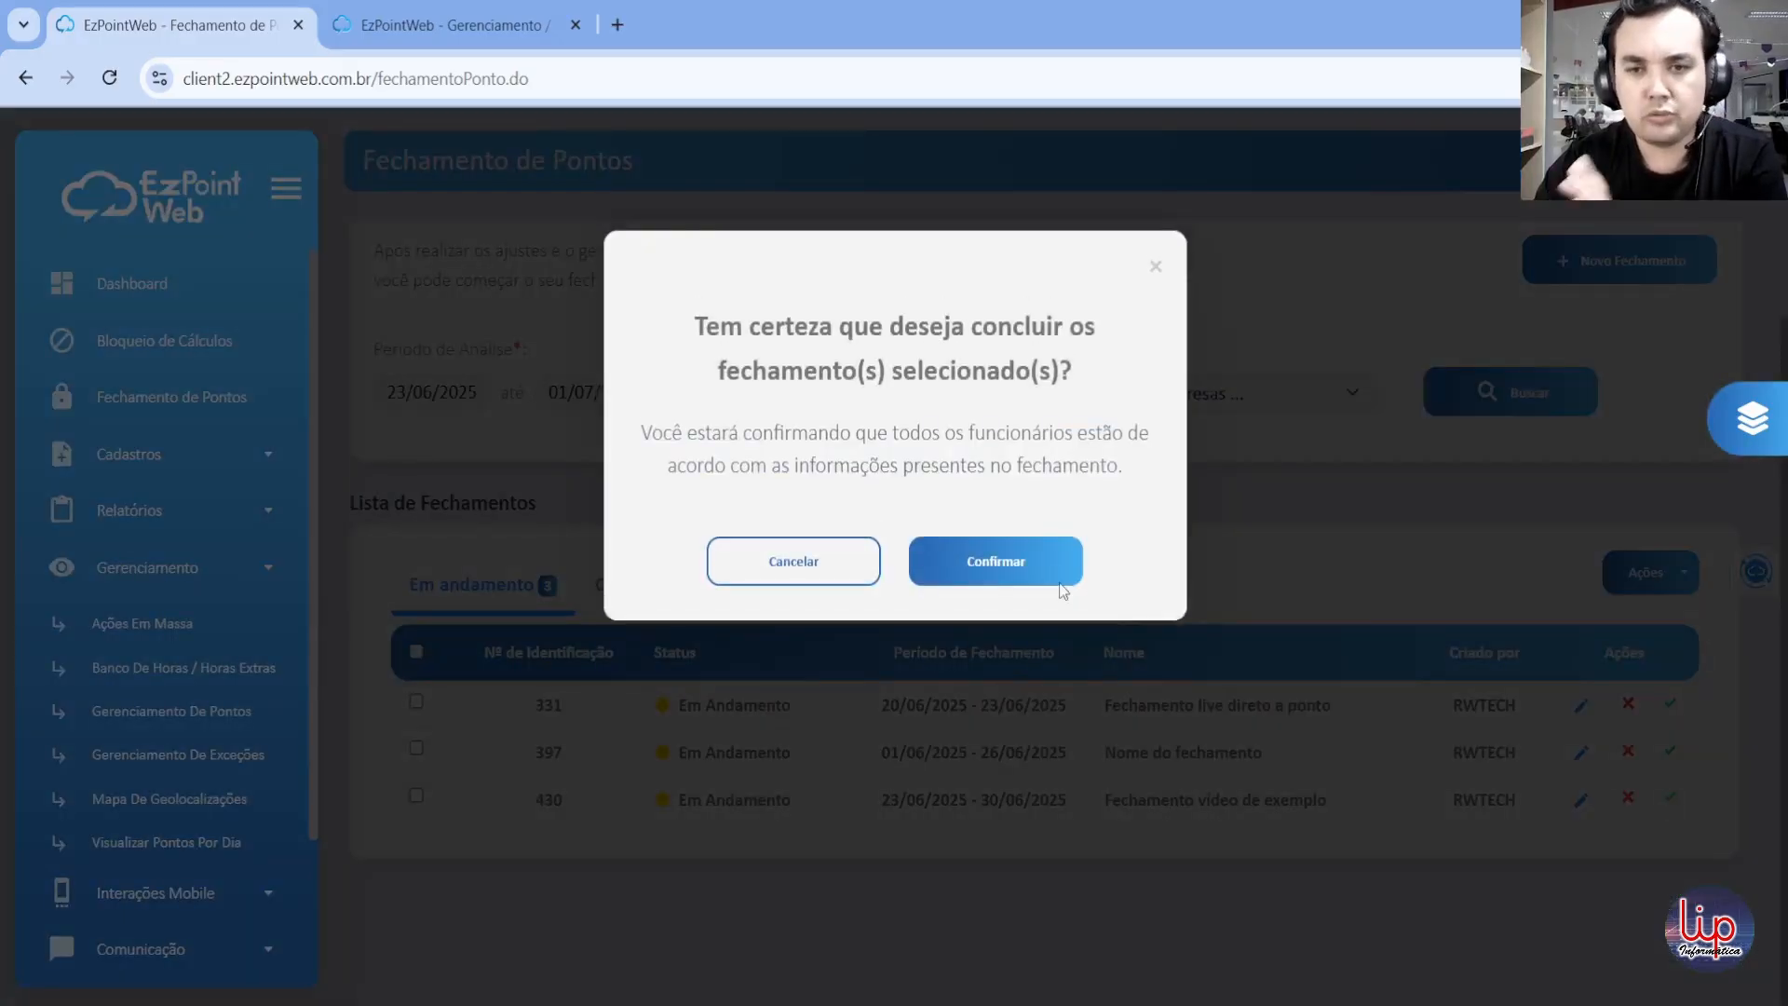
{"action": "left_click", "coordinate": [995, 563]}
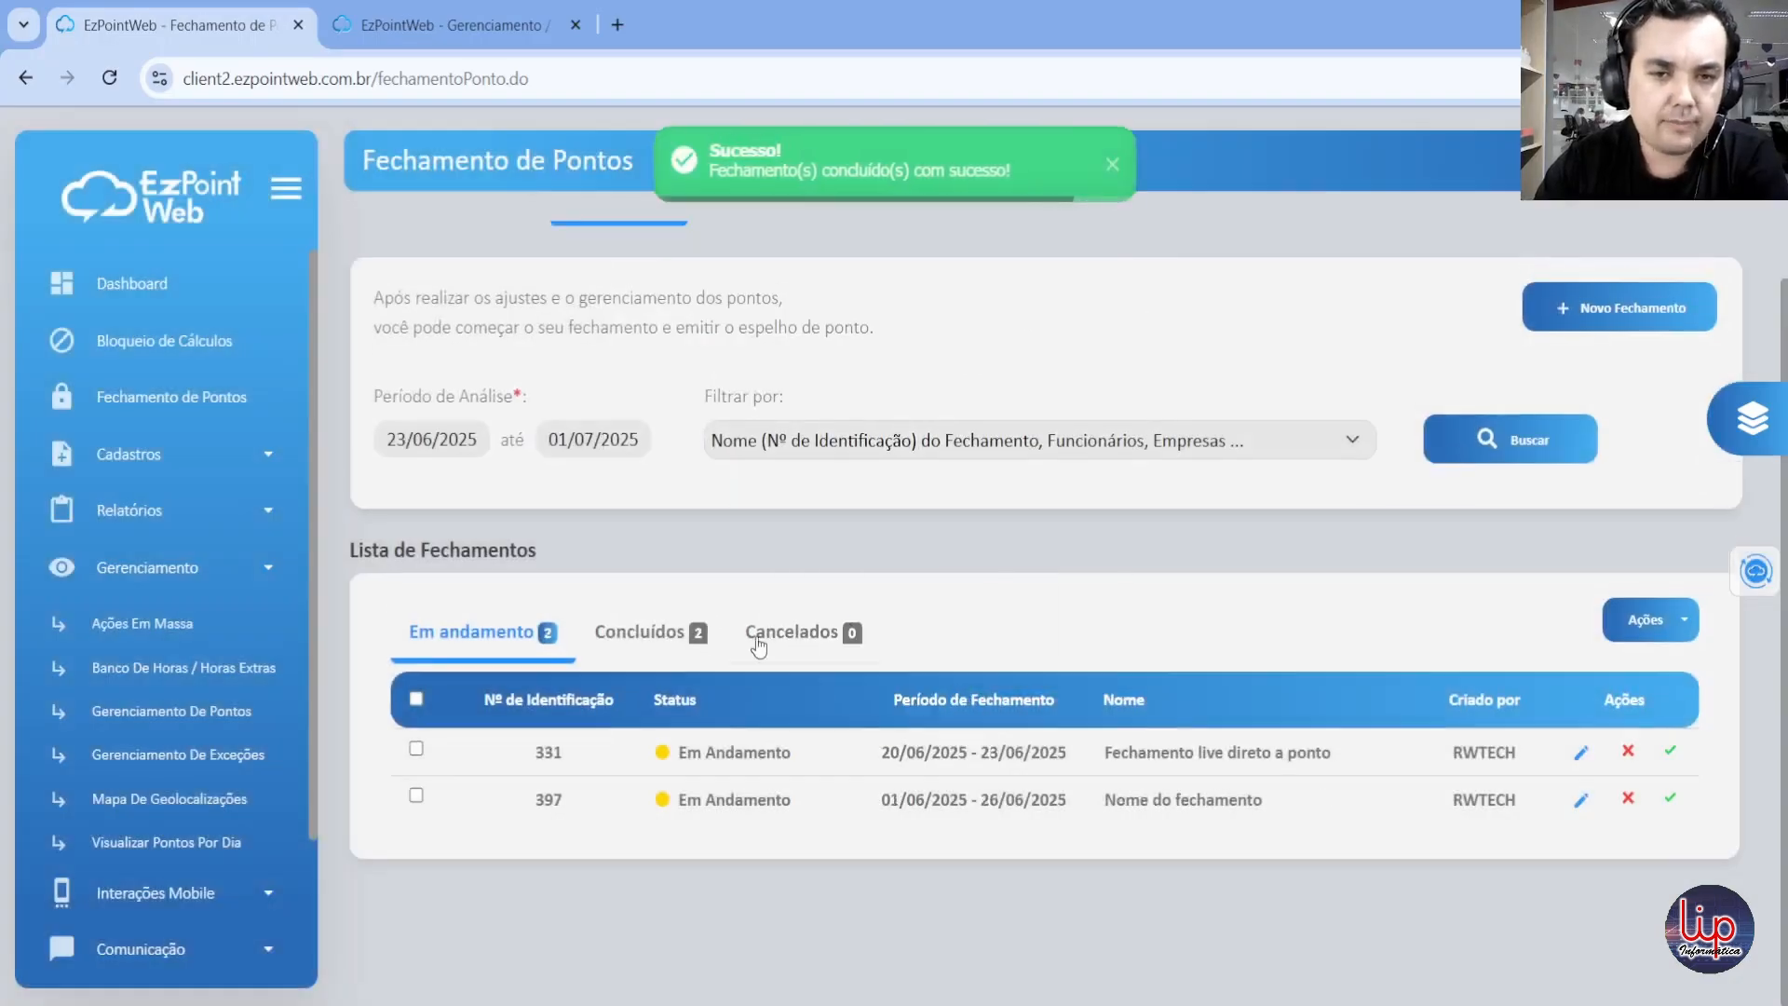
{"action": "left_click", "coordinate": [699, 632]}
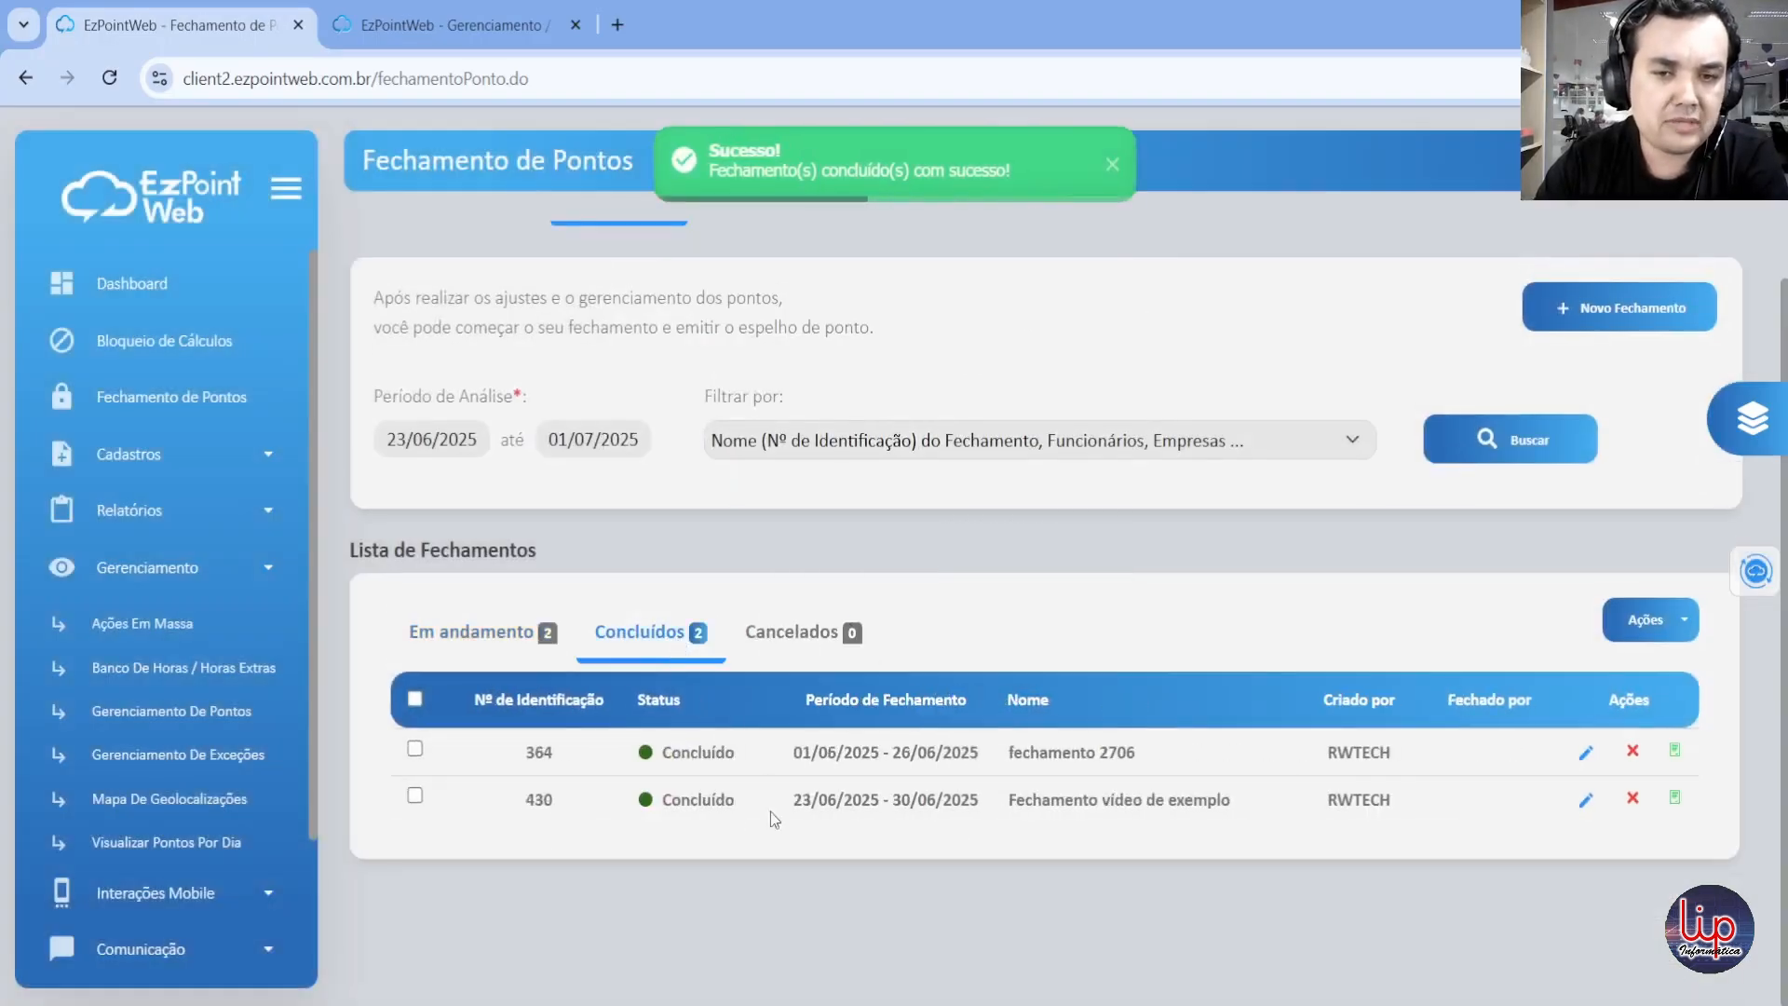
{"action": "left_click_drag", "start_coordinate": [1010, 800], "coordinate": [1229, 808]}
{"action": "left_click", "coordinate": [1231, 894]}
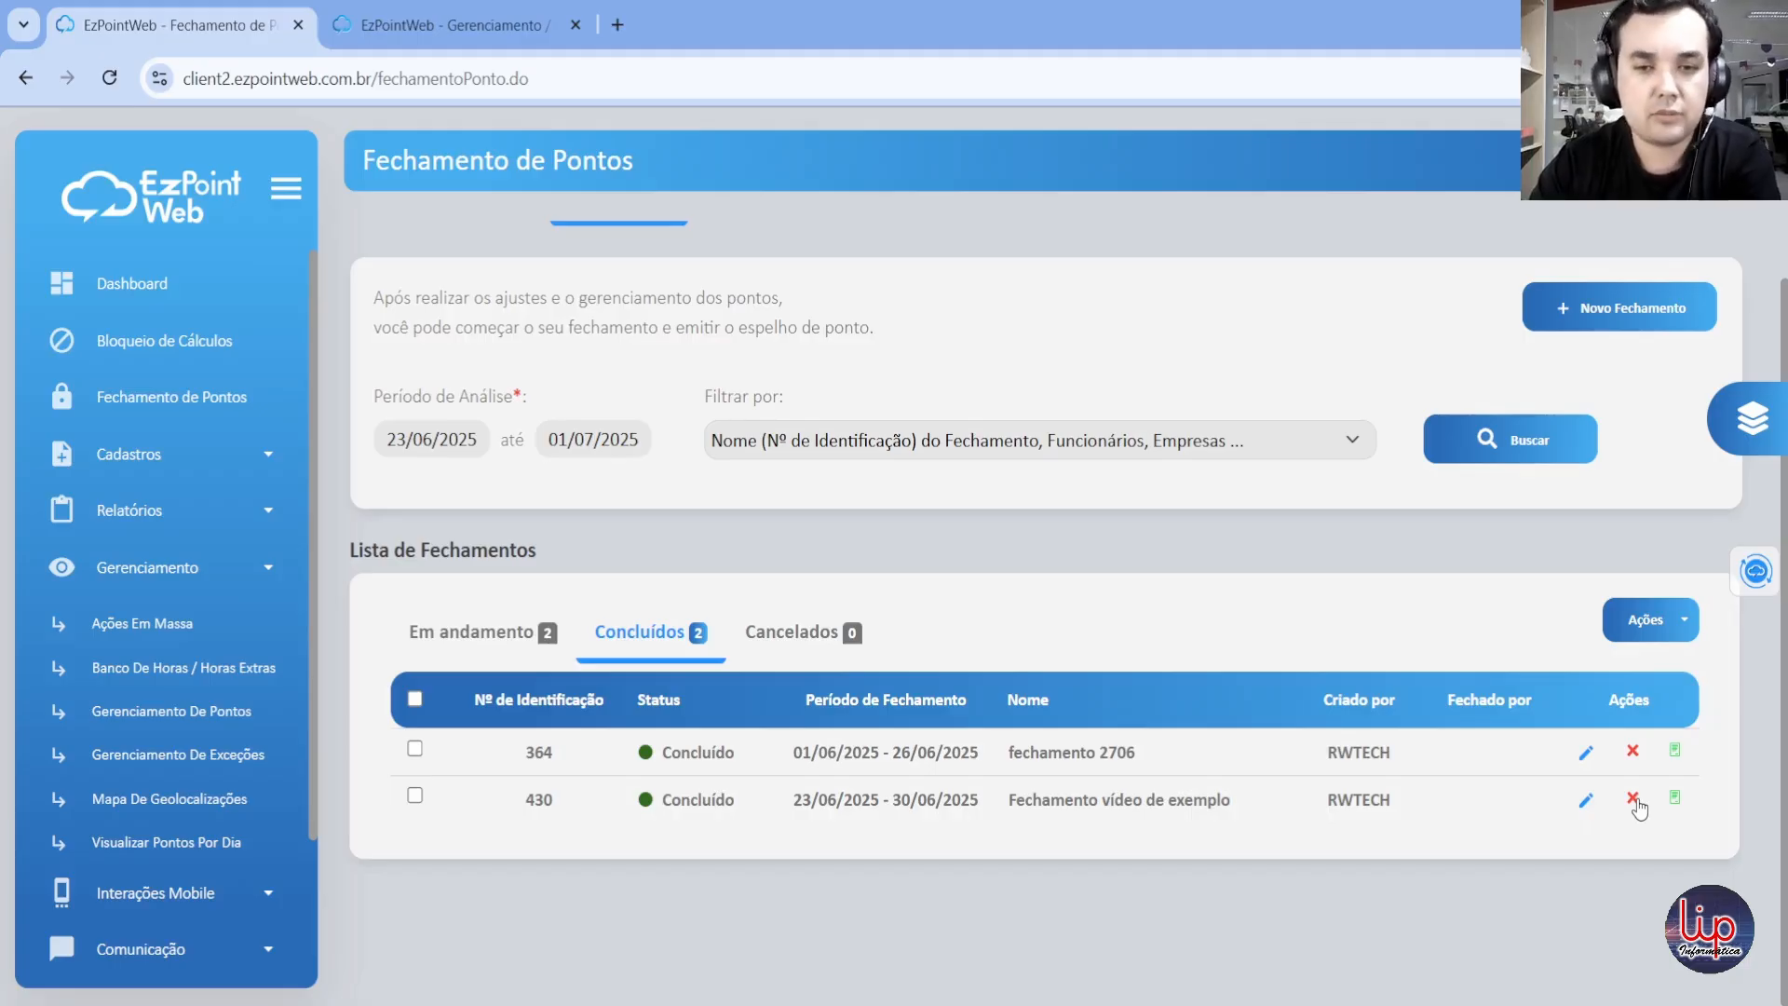
Step: Open the concluded "Fechamento vídeo de exemplo", examine both employees' signature status and return to the list of closings
{"action": "left_click", "coordinate": [1583, 804]}
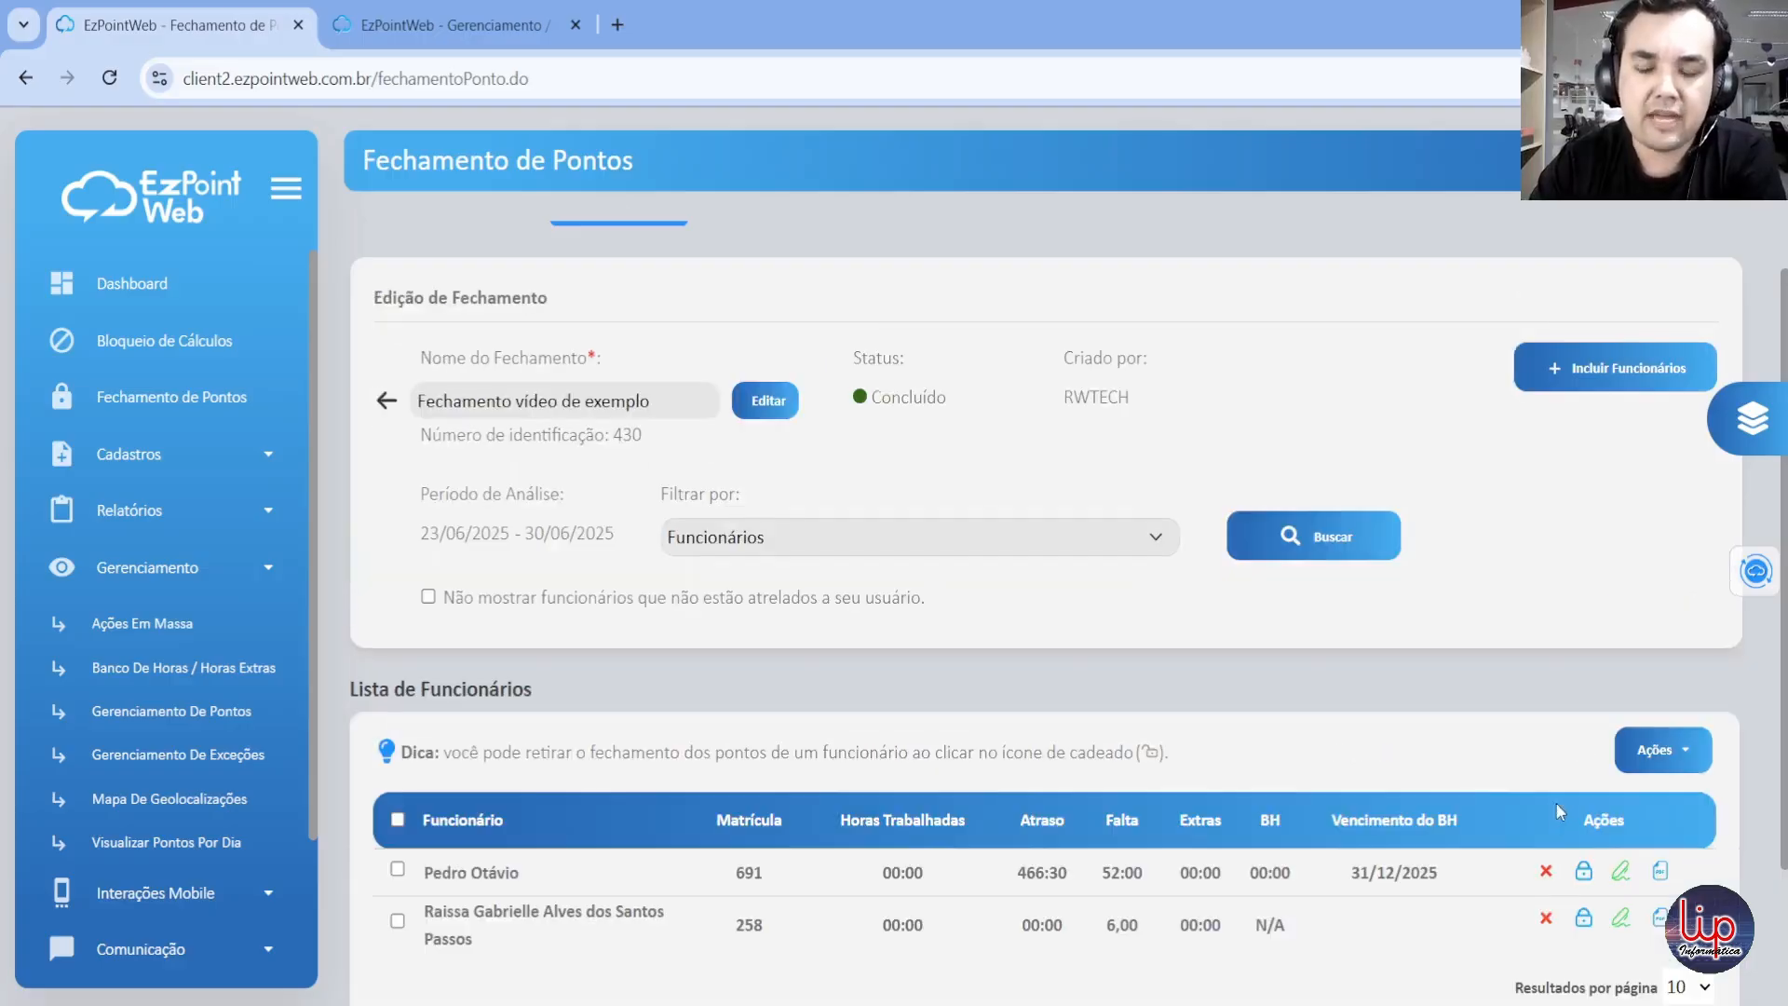
{"action": "scroll", "coordinate": [1539, 912], "scroll_direction": "down", "scroll_amount": 2}
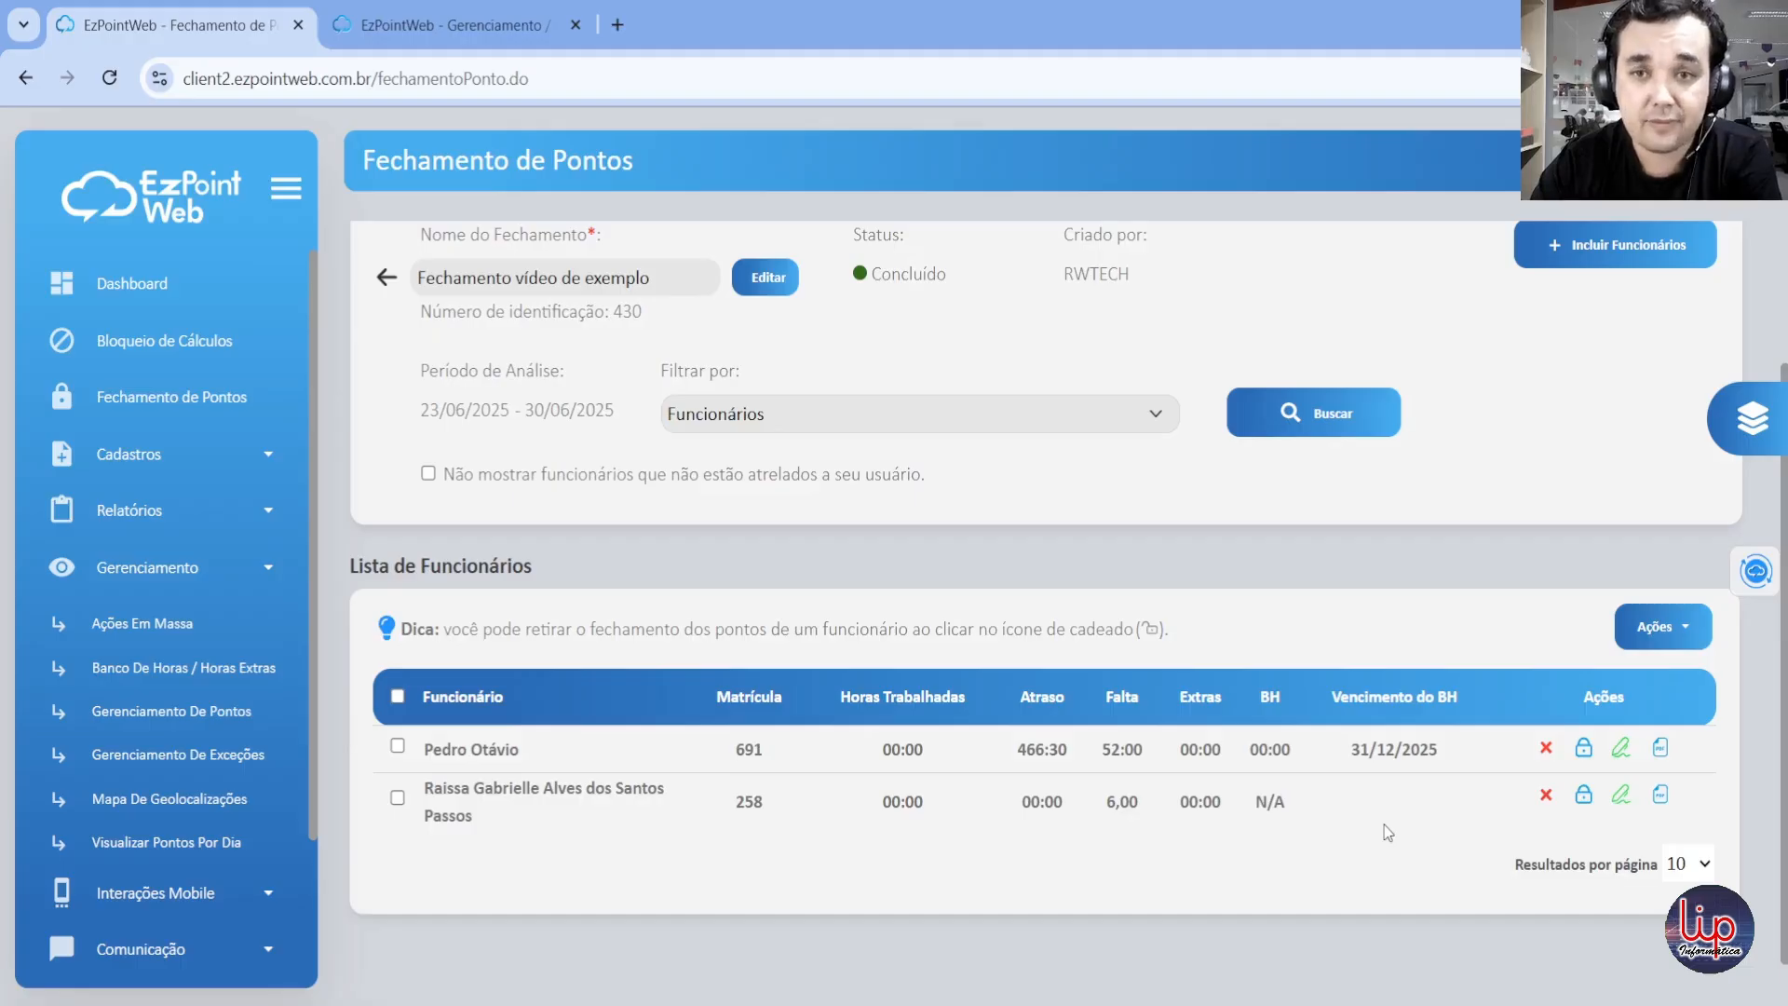
{"action": "scroll", "coordinate": [1117, 577], "scroll_direction": "up", "scroll_amount": 2}
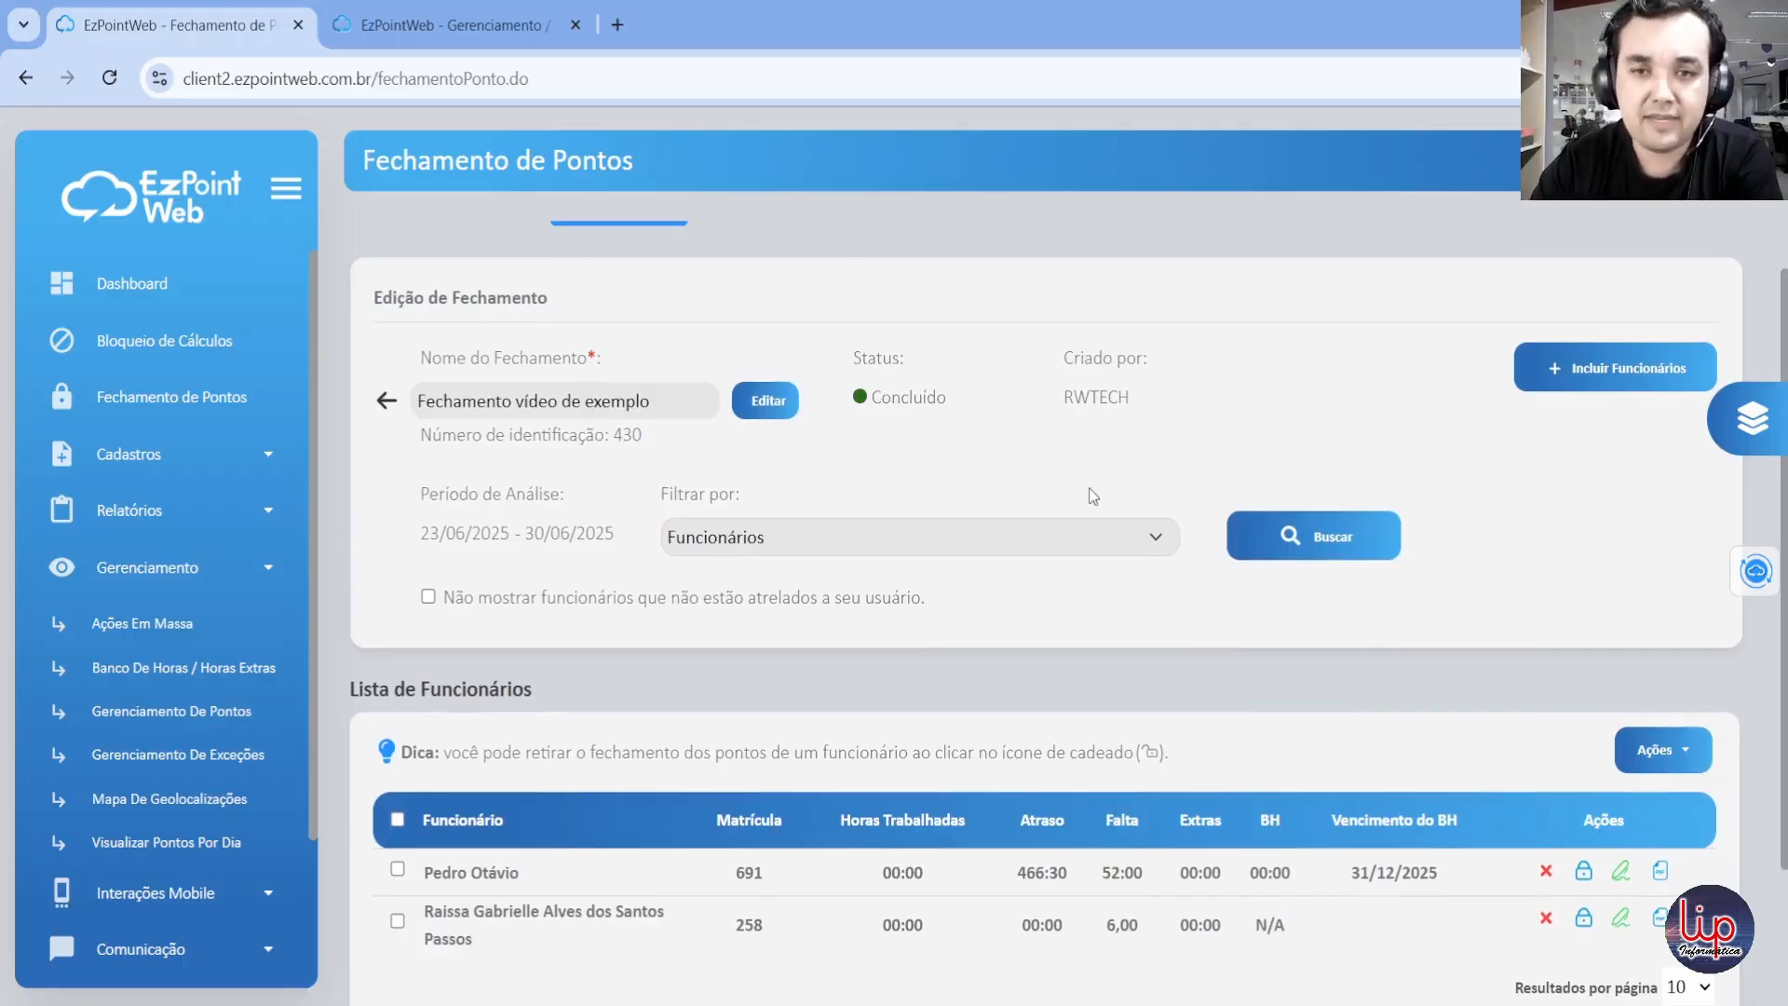
{"action": "left_click", "coordinate": [389, 401]}
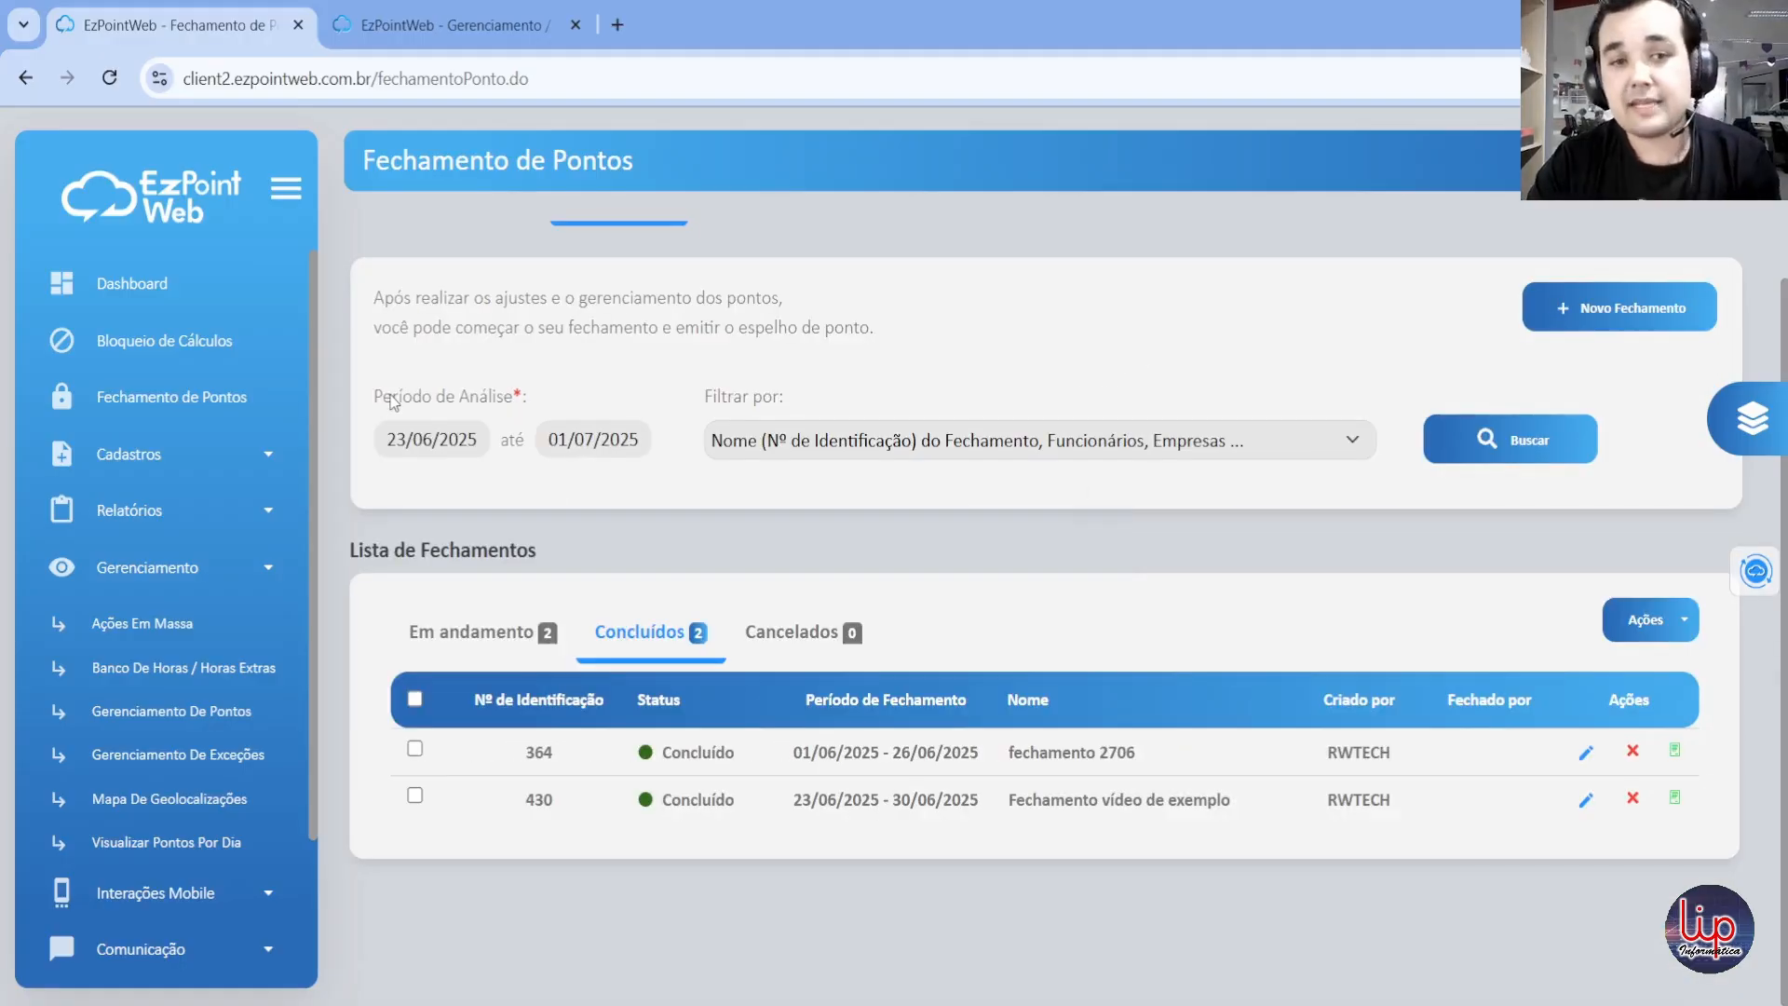
{"action": "left_click", "coordinate": [200, 573]}
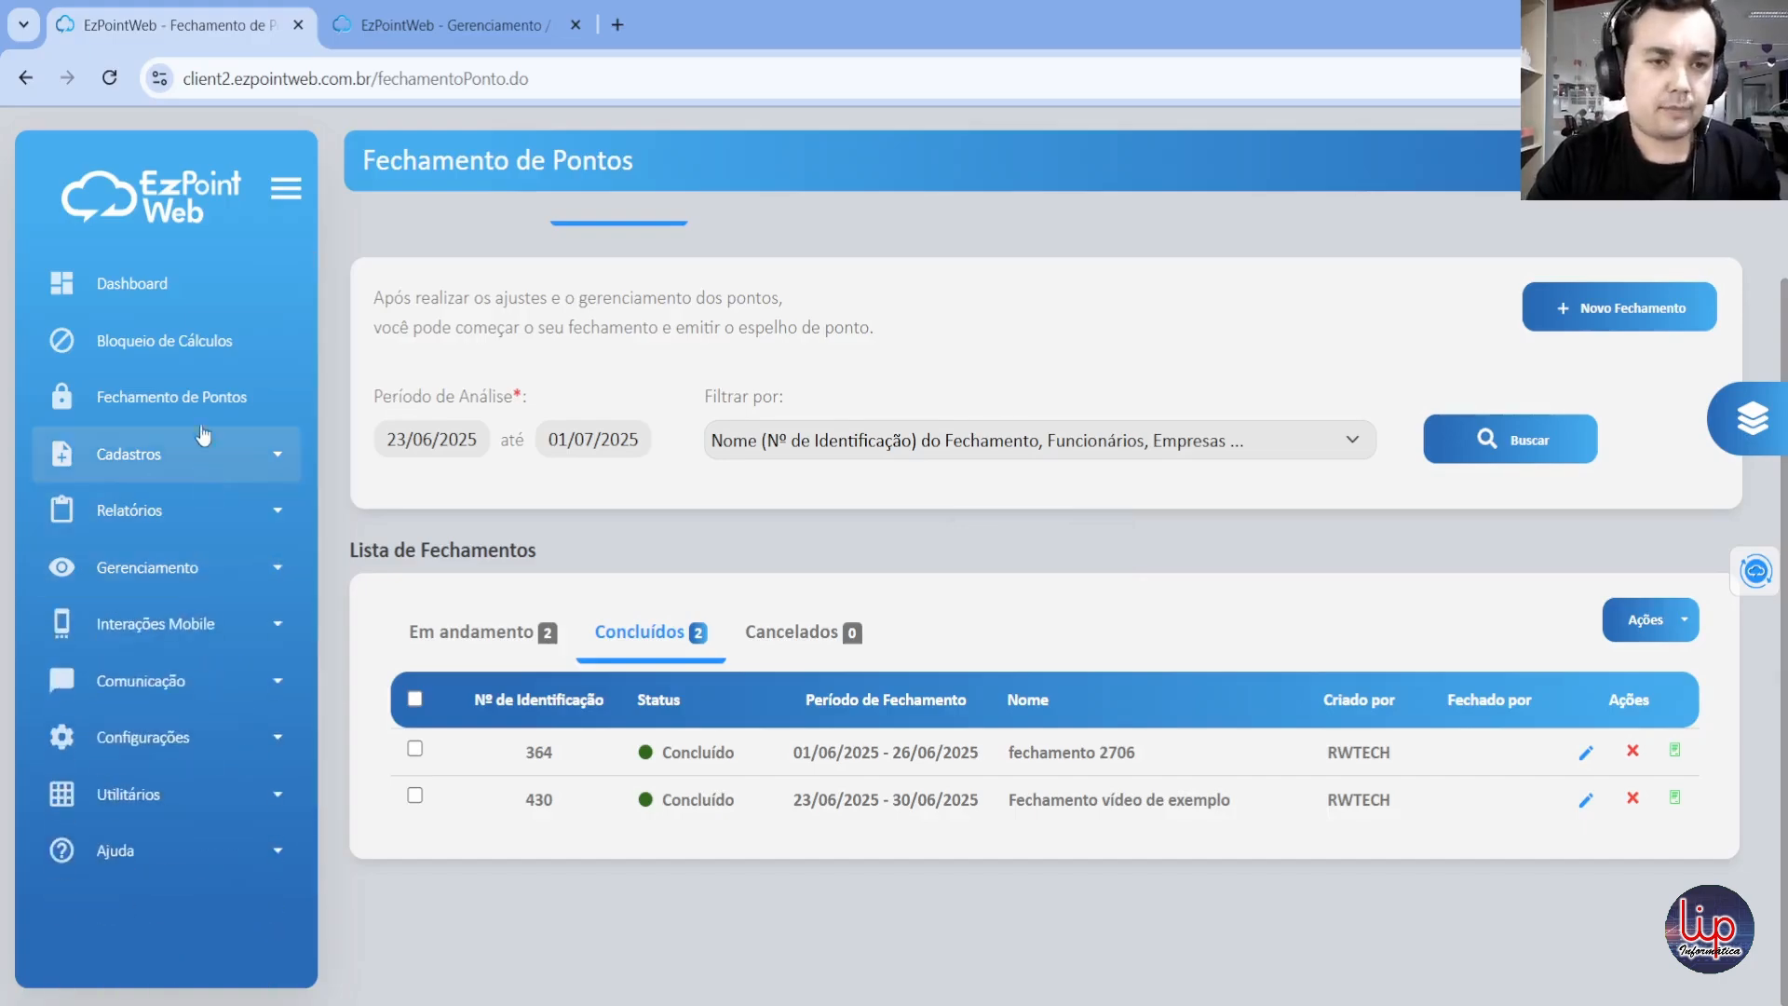